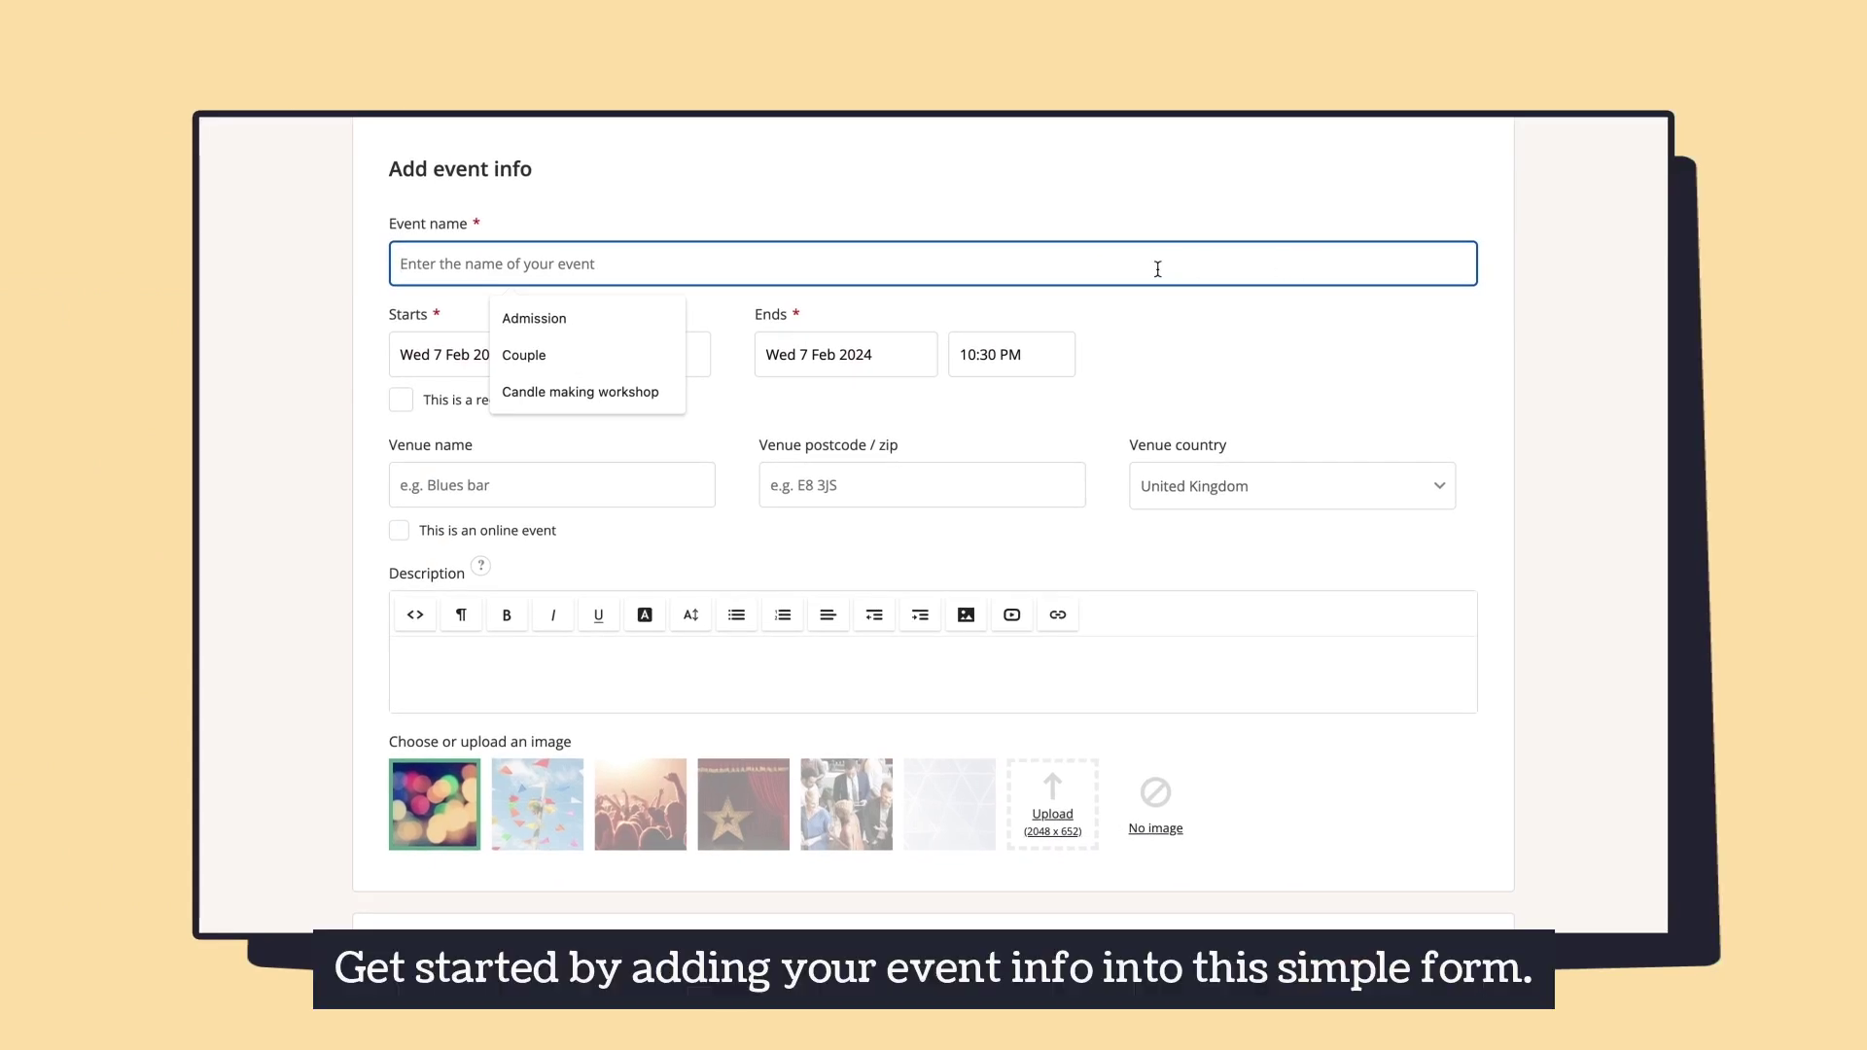
Step: Name the event 'Candle making workshop' and date it 14 February 2024, not recurring
{"action": "type", "text": "Candle"}
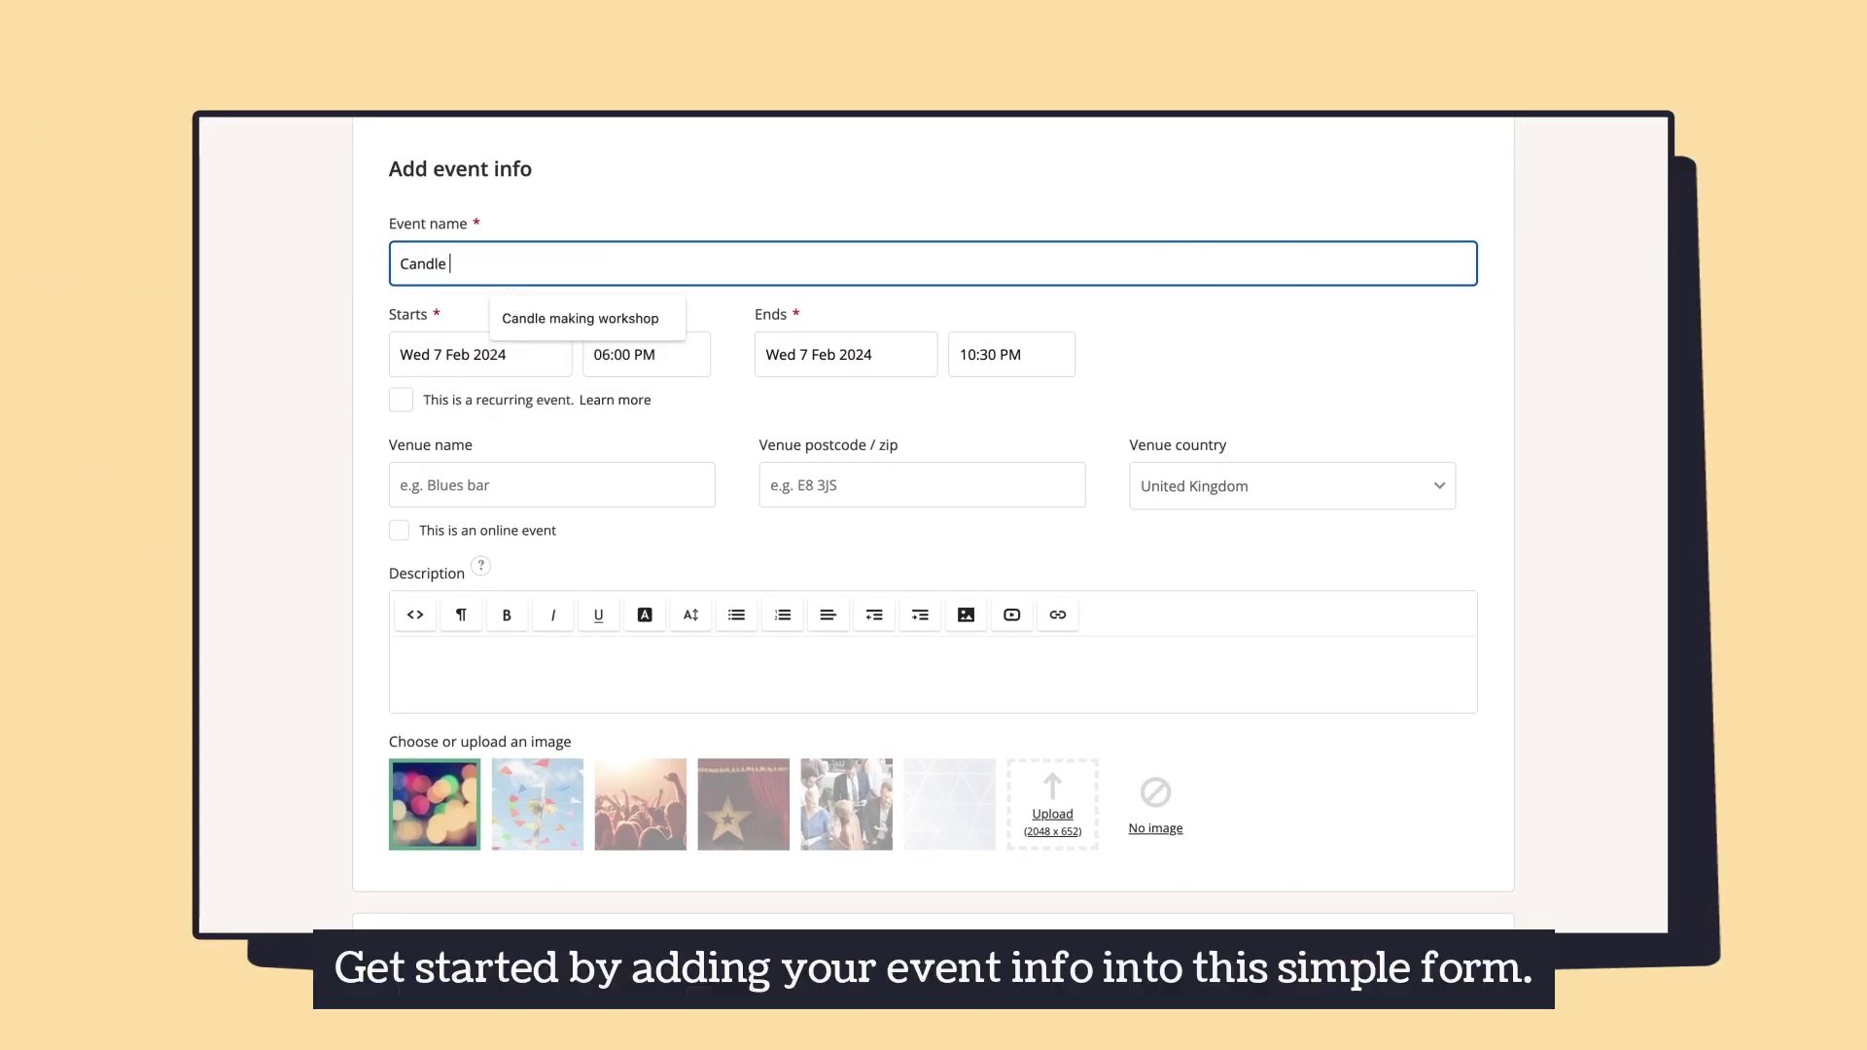
{"action": "left_click", "coordinate": [547, 319]}
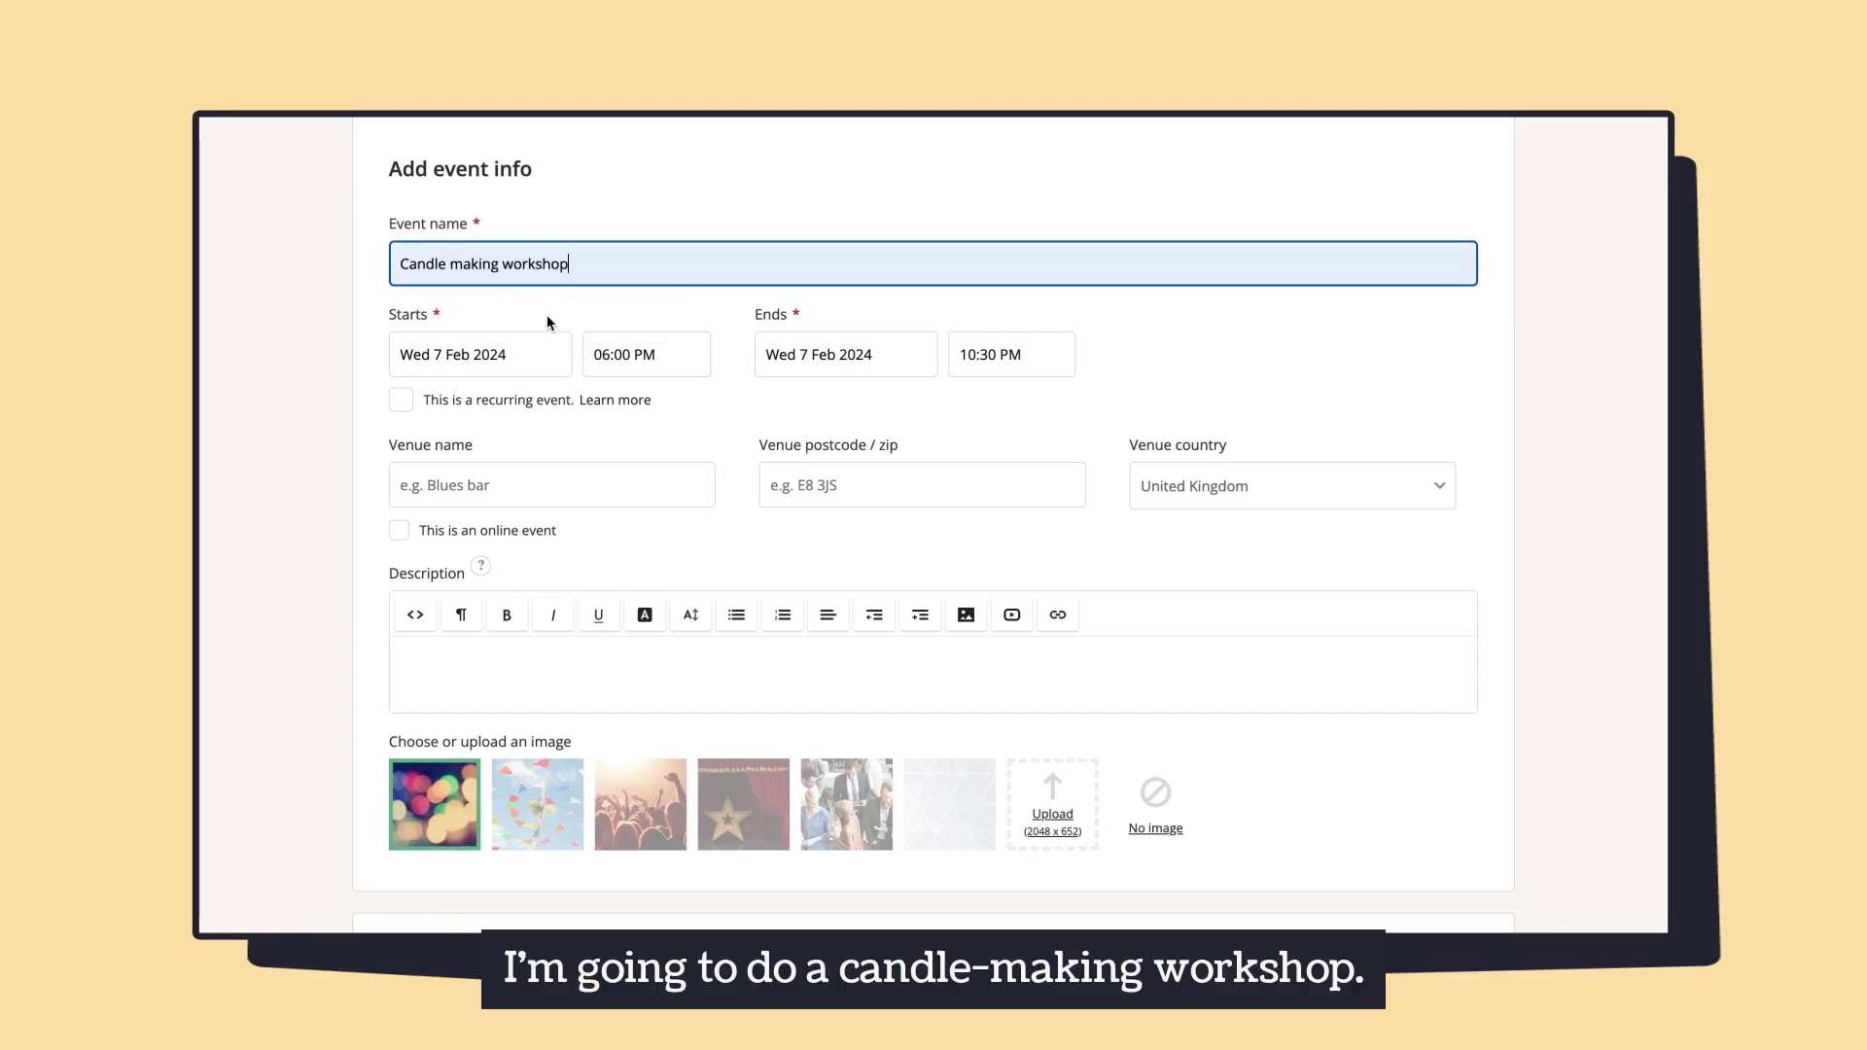
{"action": "left_click", "coordinate": [550, 354]}
{"action": "left_click", "coordinate": [521, 505]}
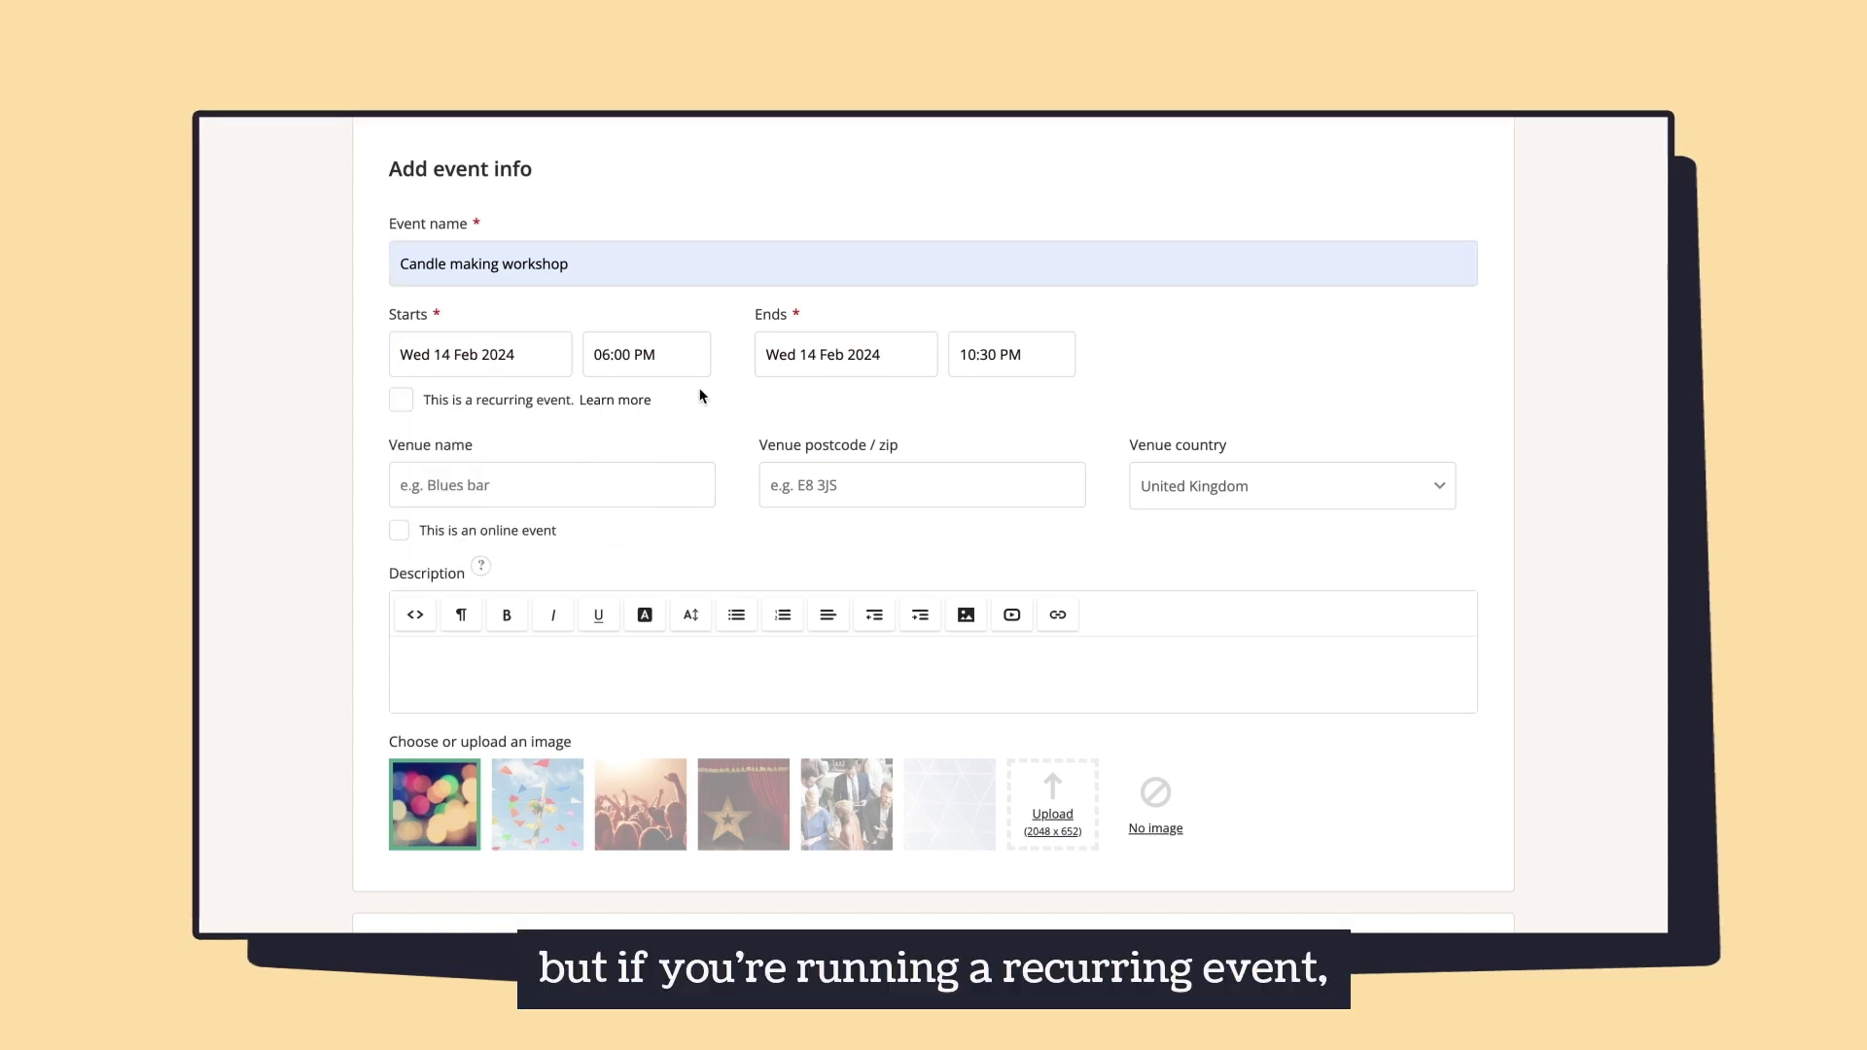
{"action": "left_click", "coordinate": [401, 401]}
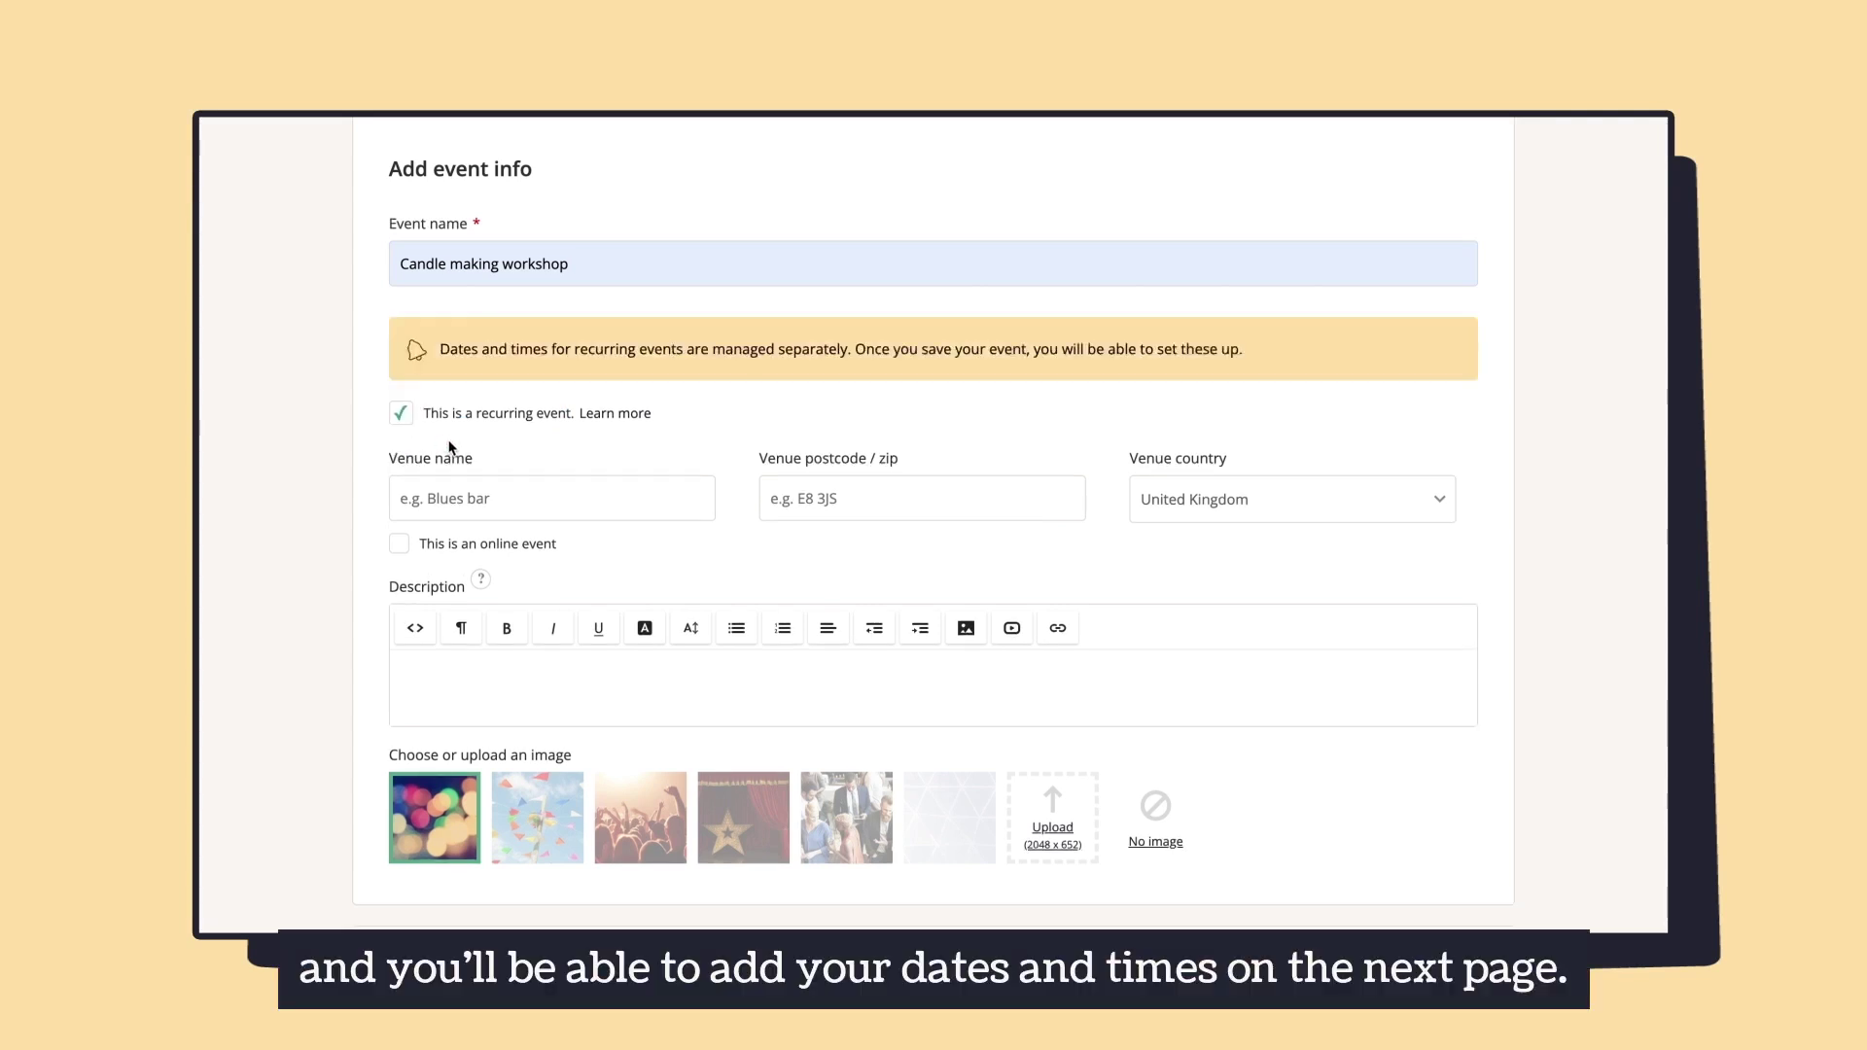
{"action": "left_click", "coordinate": [402, 414]}
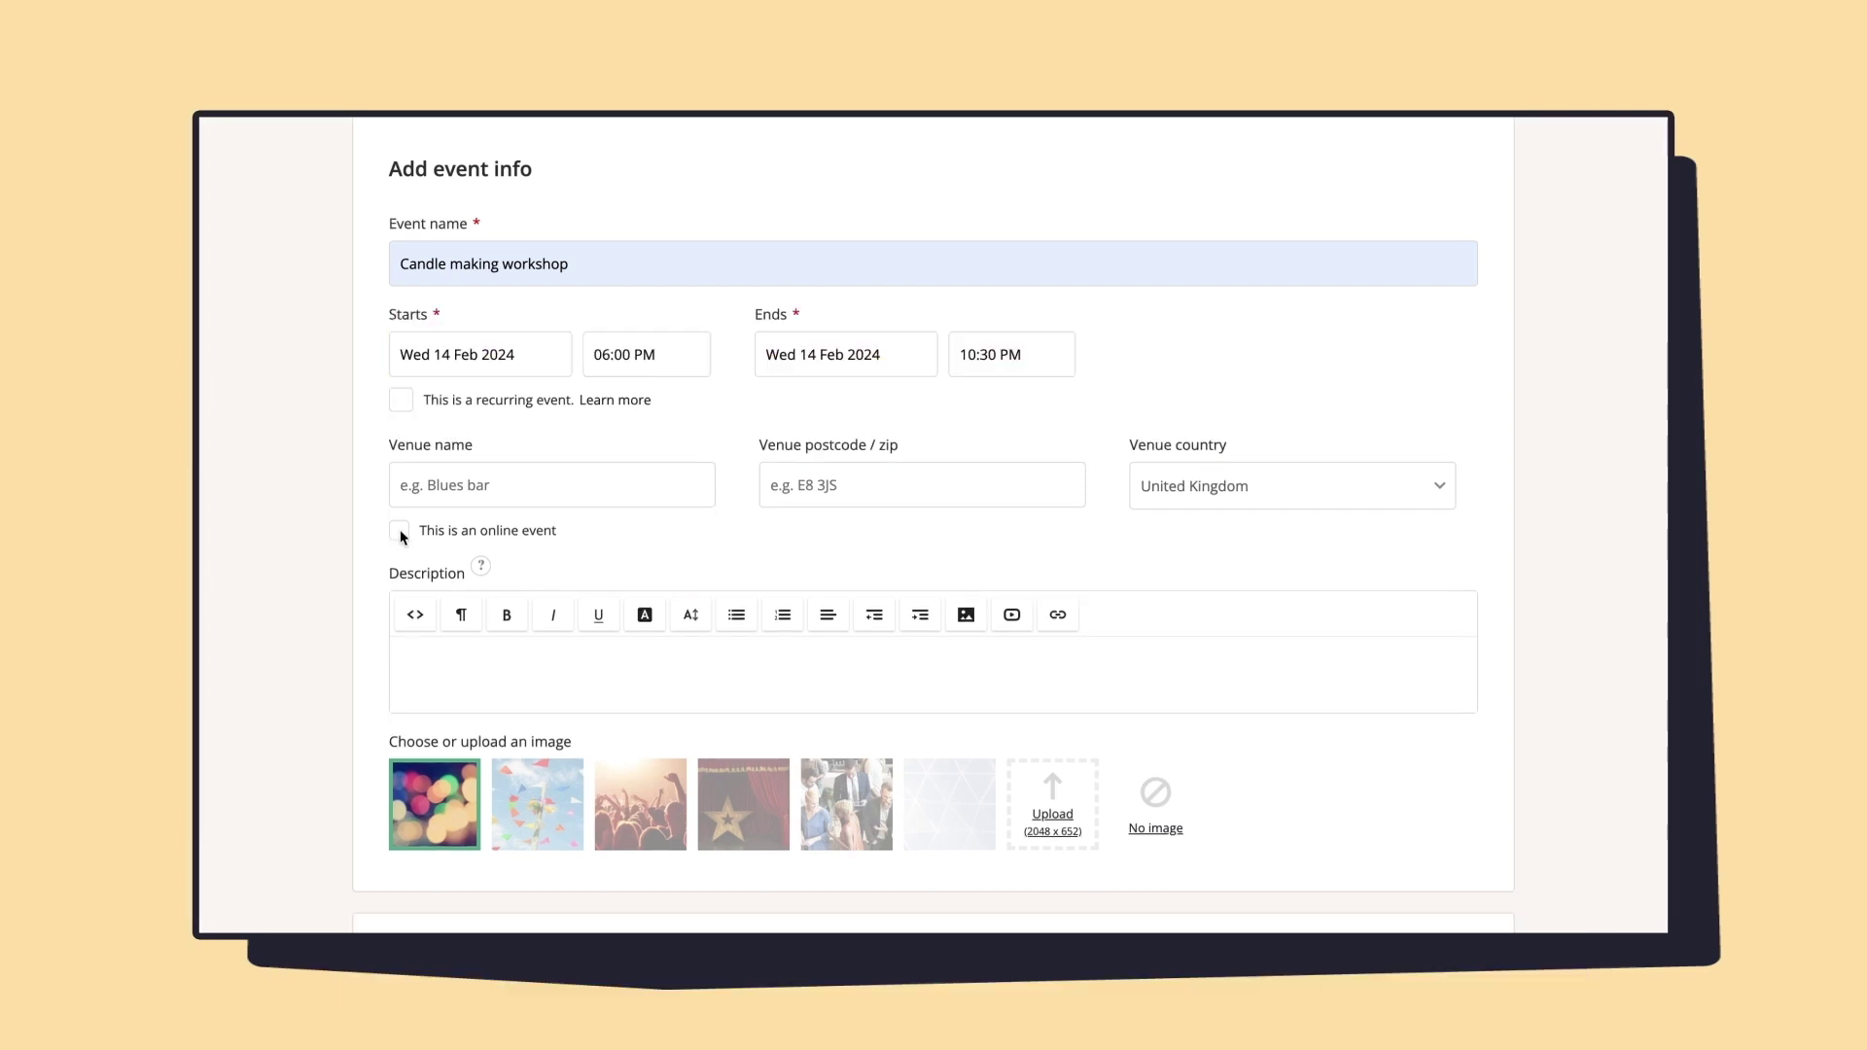
Step: Check the online platform options, then keep the event in-person
{"action": "left_click", "coordinate": [400, 530]}
{"action": "left_click", "coordinate": [664, 486]}
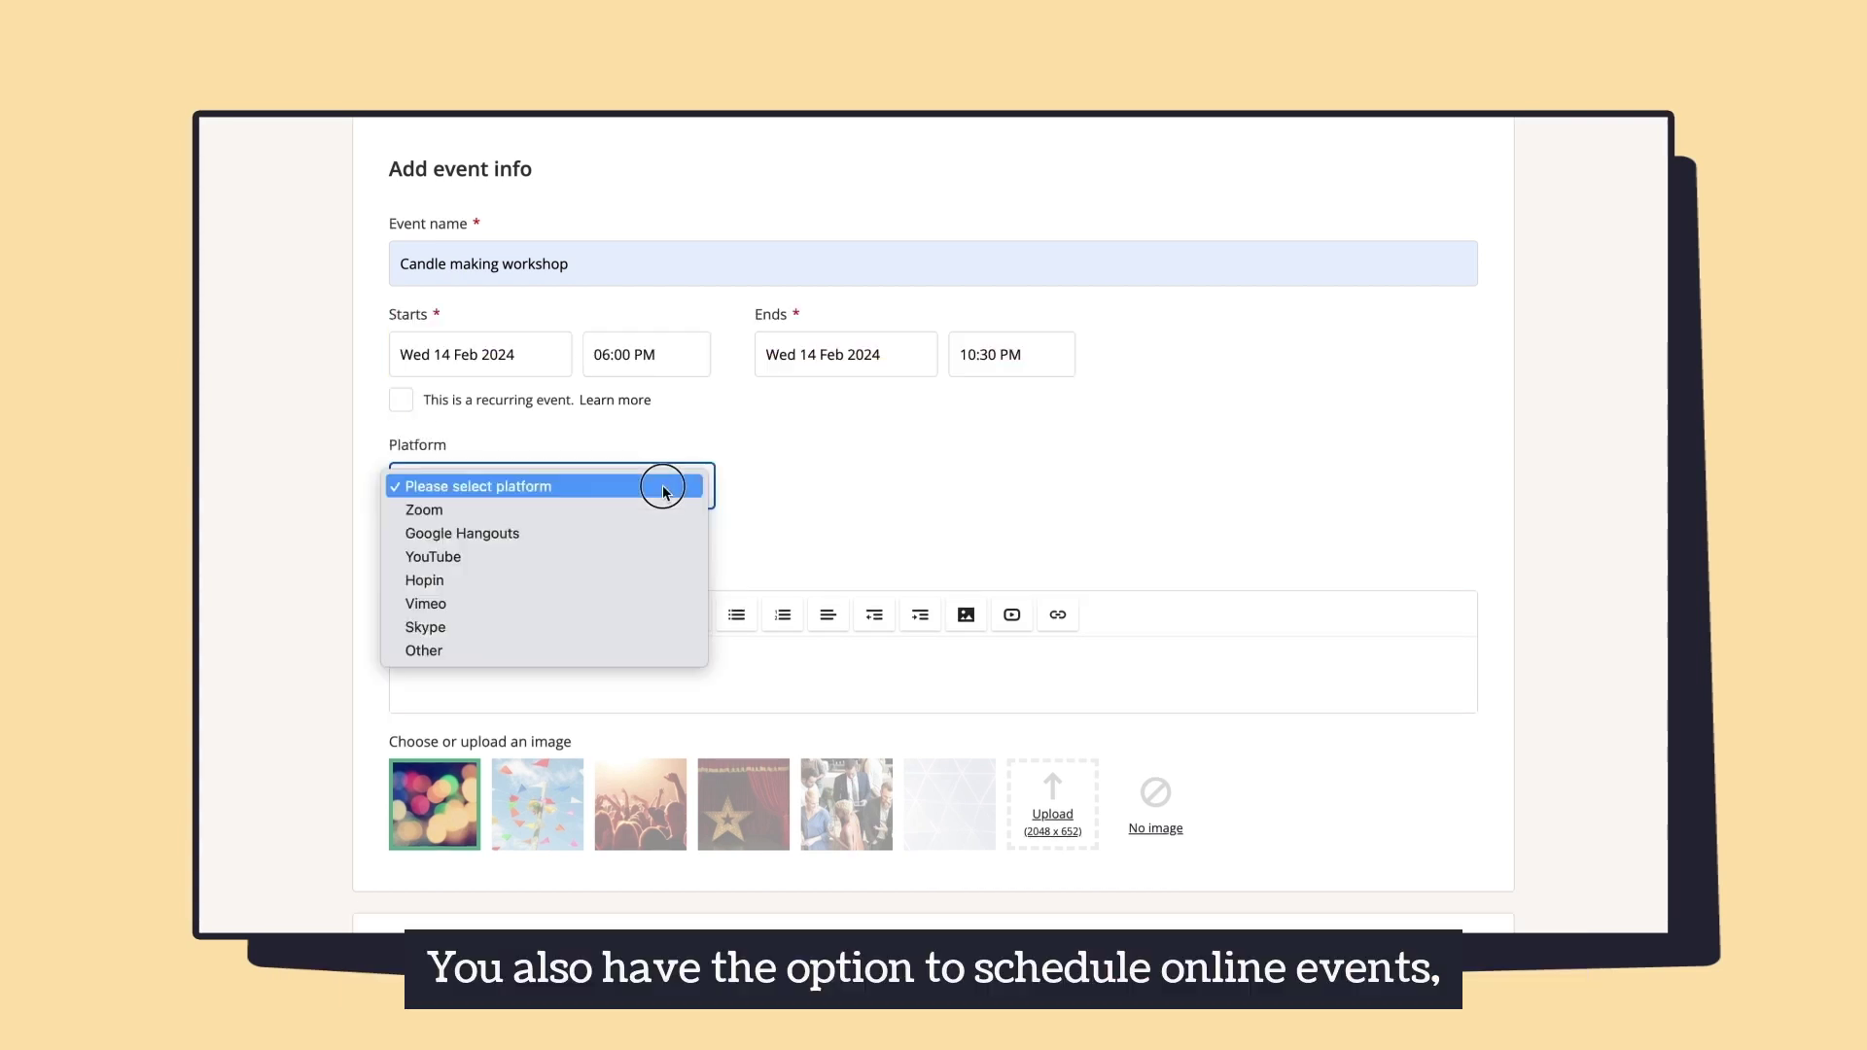
{"action": "left_click", "coordinate": [753, 453]}
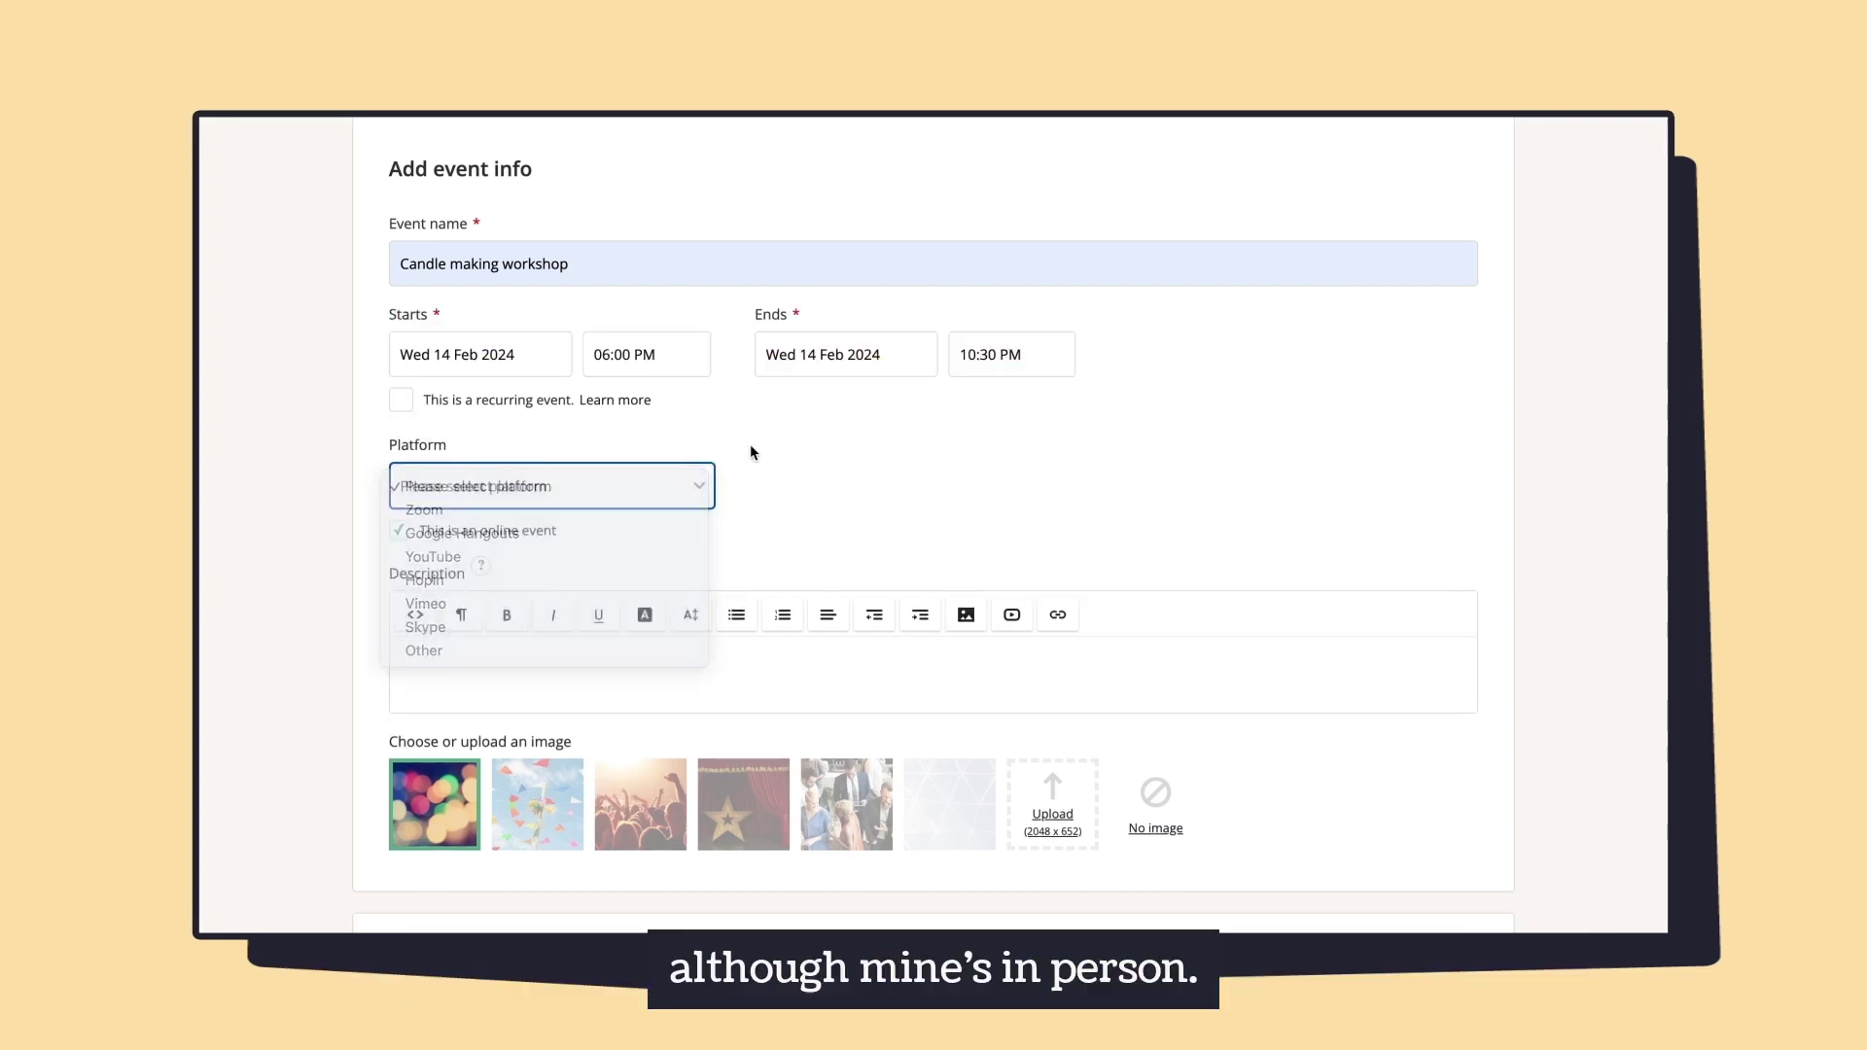
{"action": "left_click", "coordinate": [400, 531]}
Step: Enter venue Mare Street Studios, postcode E8 3JS, and a marketing description placeholder
{"action": "left_click", "coordinate": [438, 485]}
{"action": "type", "text": "M"}
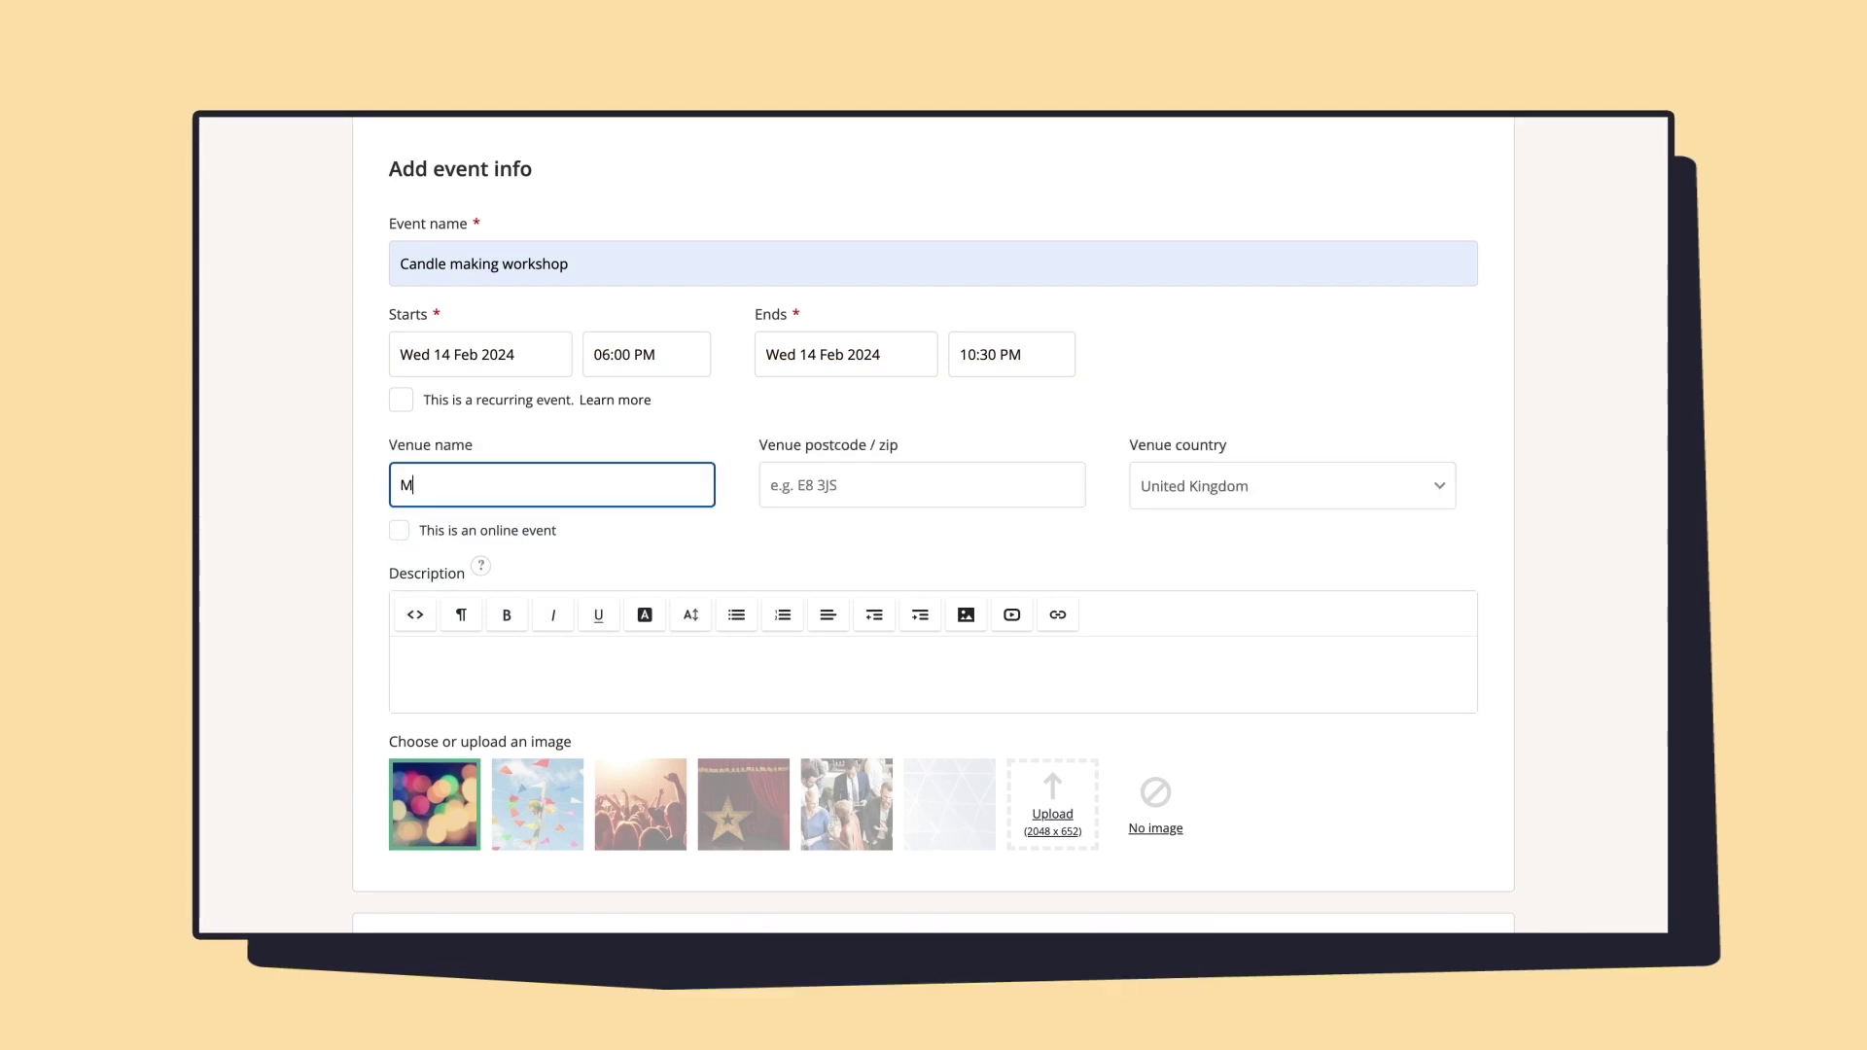
{"action": "type", "text": "are Street Studios"}
{"action": "key", "text": "Tab"}
{"action": "type", "text": "E8 3JS"}
{"action": "scroll", "coordinate": [1060, 584], "scroll_direction": "down", "scroll_amount": 1}
{"action": "left_click", "coordinate": [1041, 617]}
{"action": "type", "text": "Write a co"}
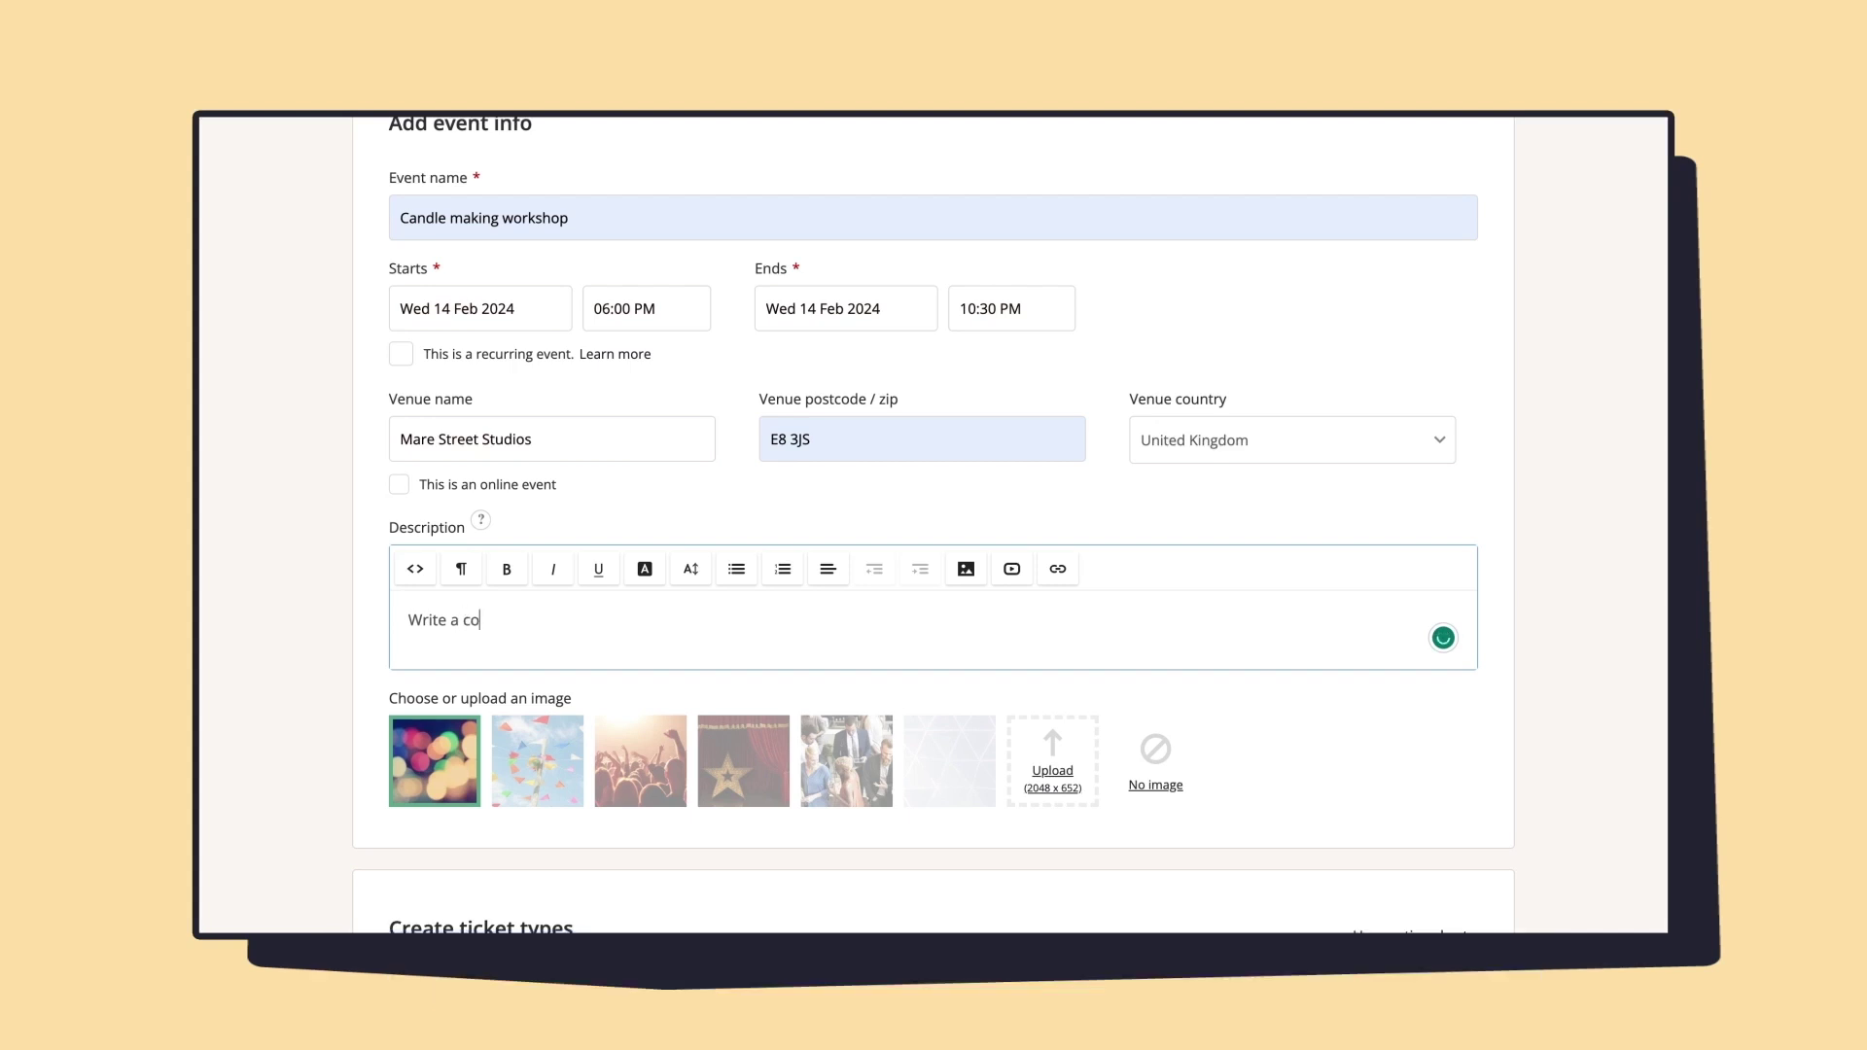
{"action": "type", "text": "mpelling event"}
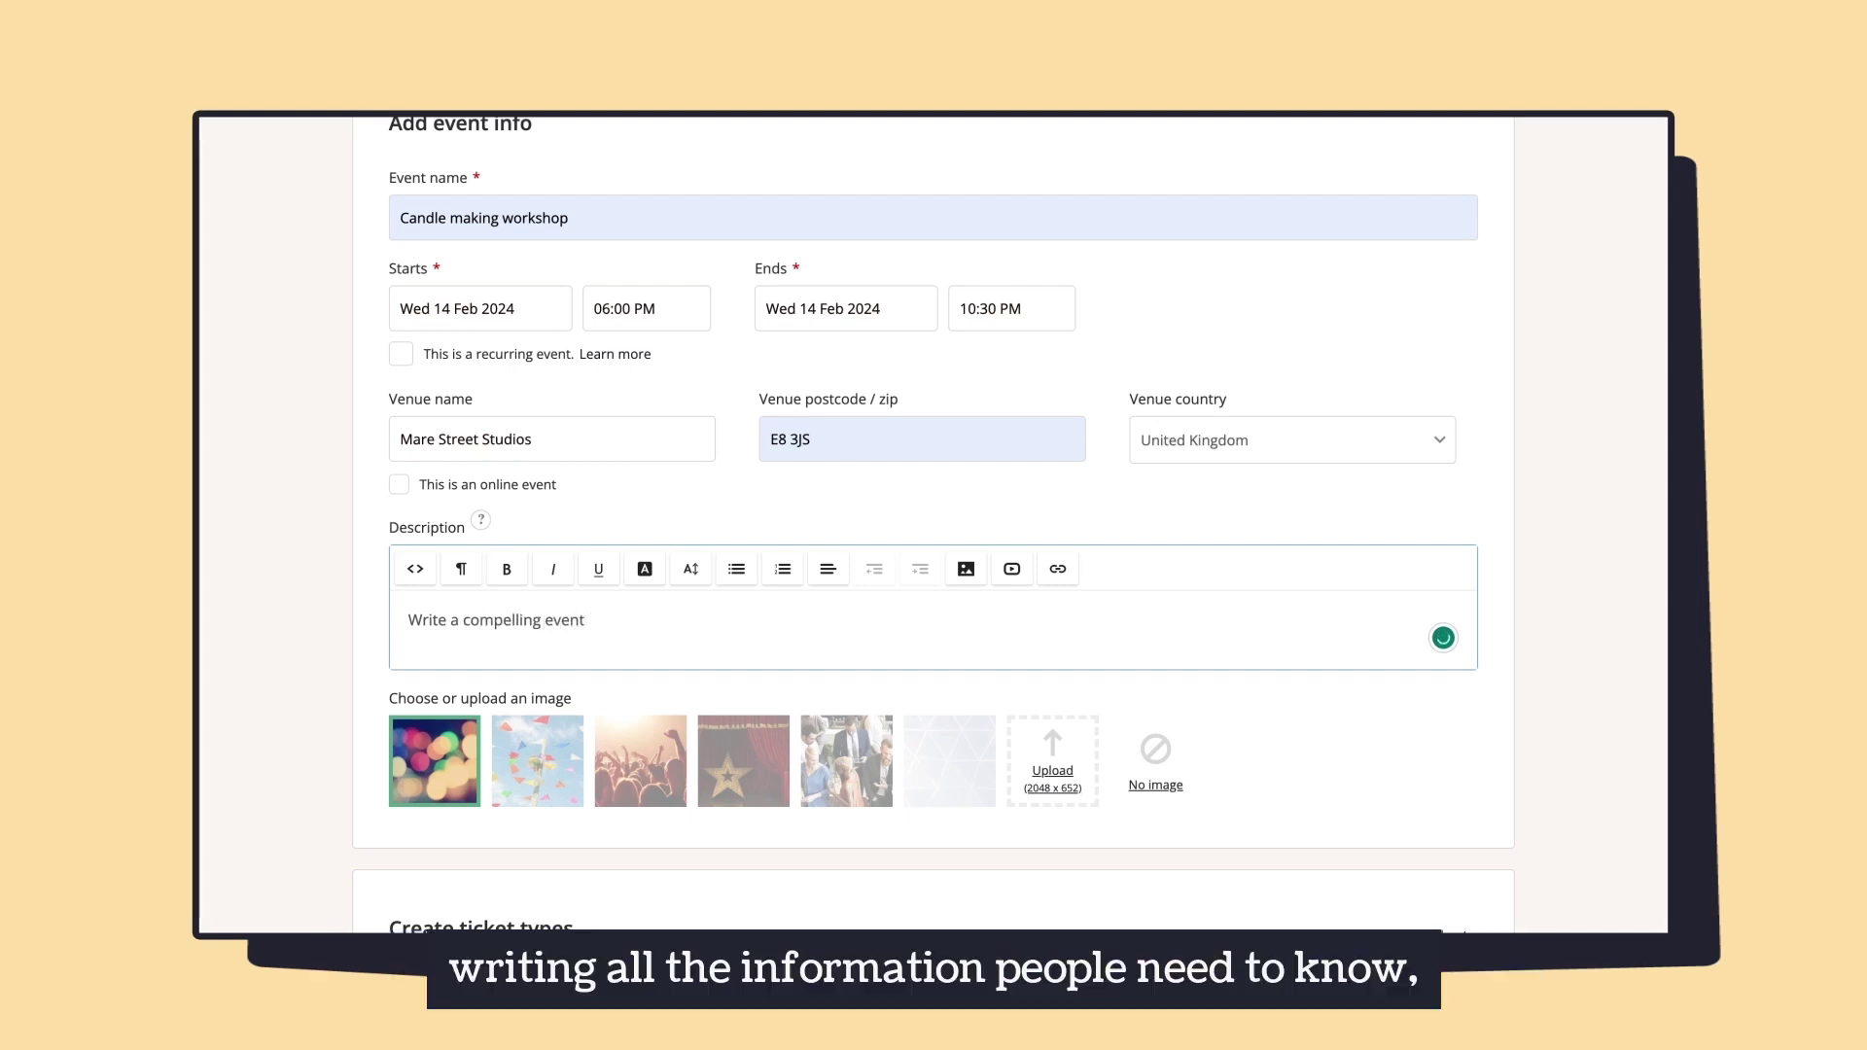
{"action": "type", "text": " marketing description here"}
Step: Insert a photo into the event description and reposition the header image
{"action": "left_click", "coordinate": [966, 568]}
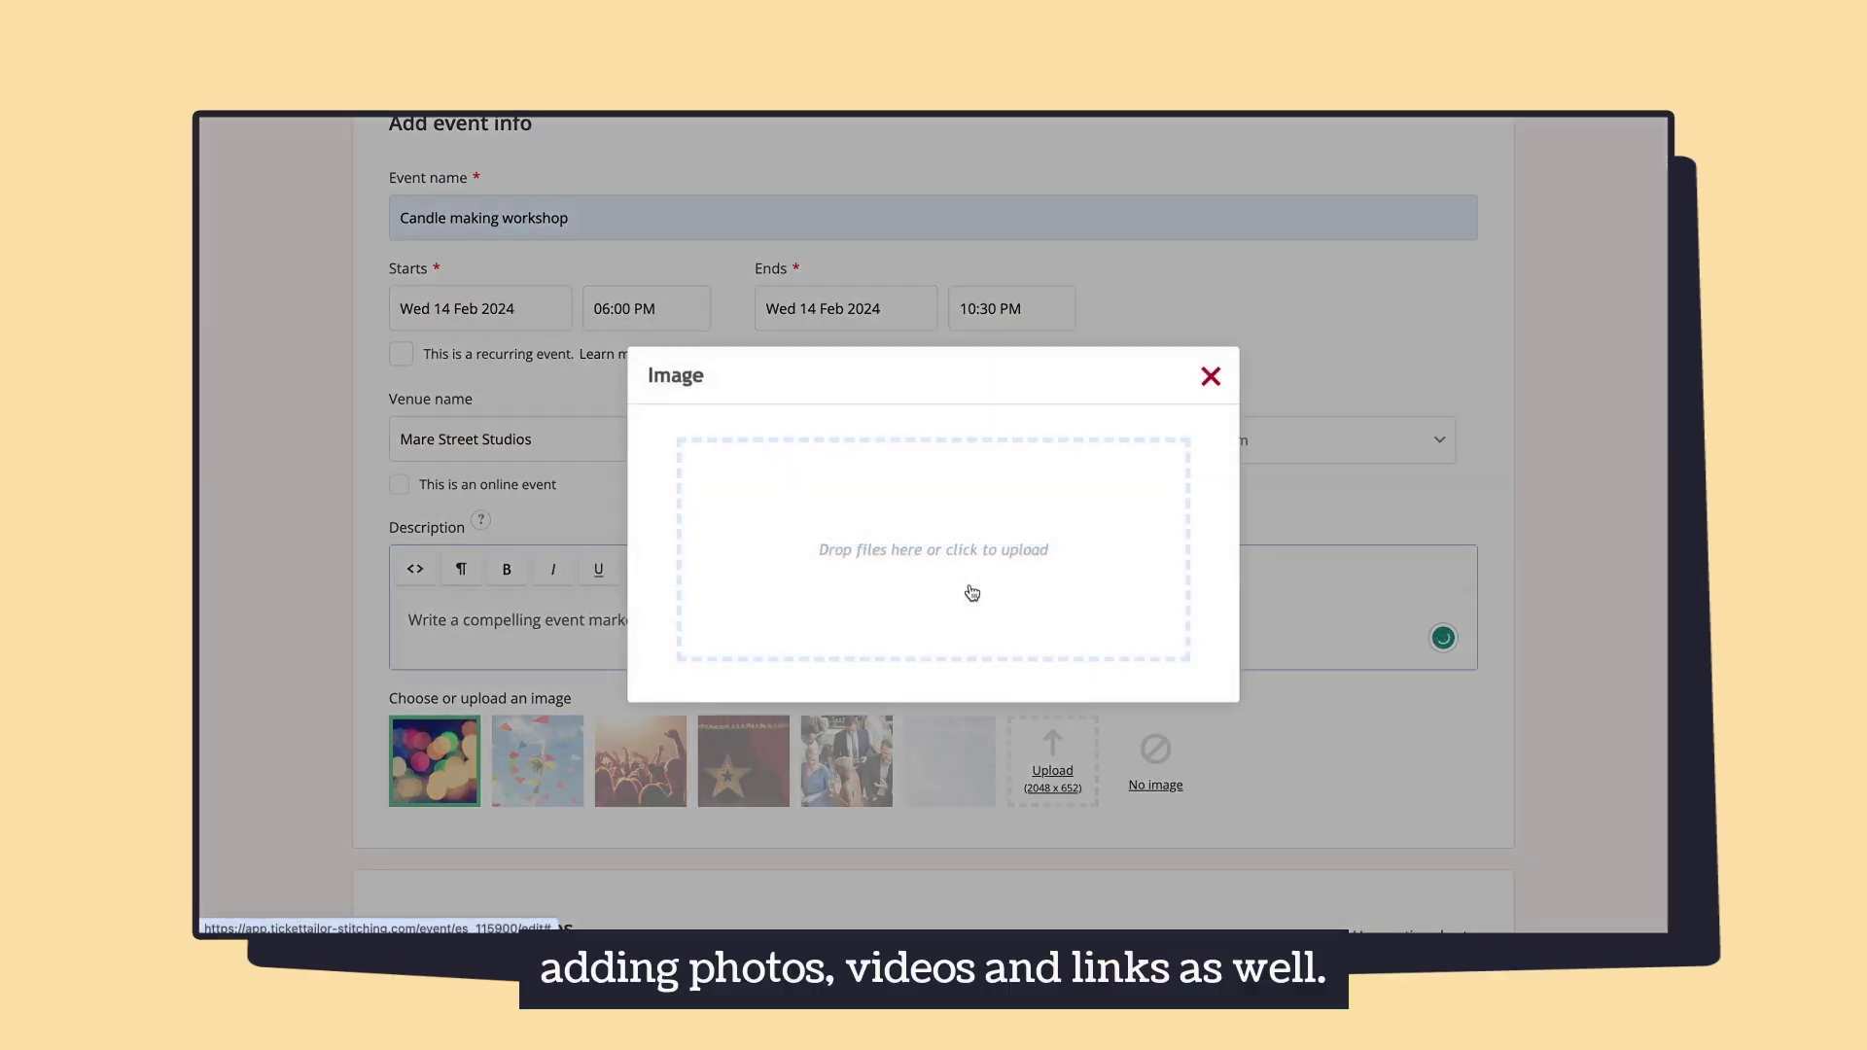
{"action": "left_click", "coordinate": [971, 592]}
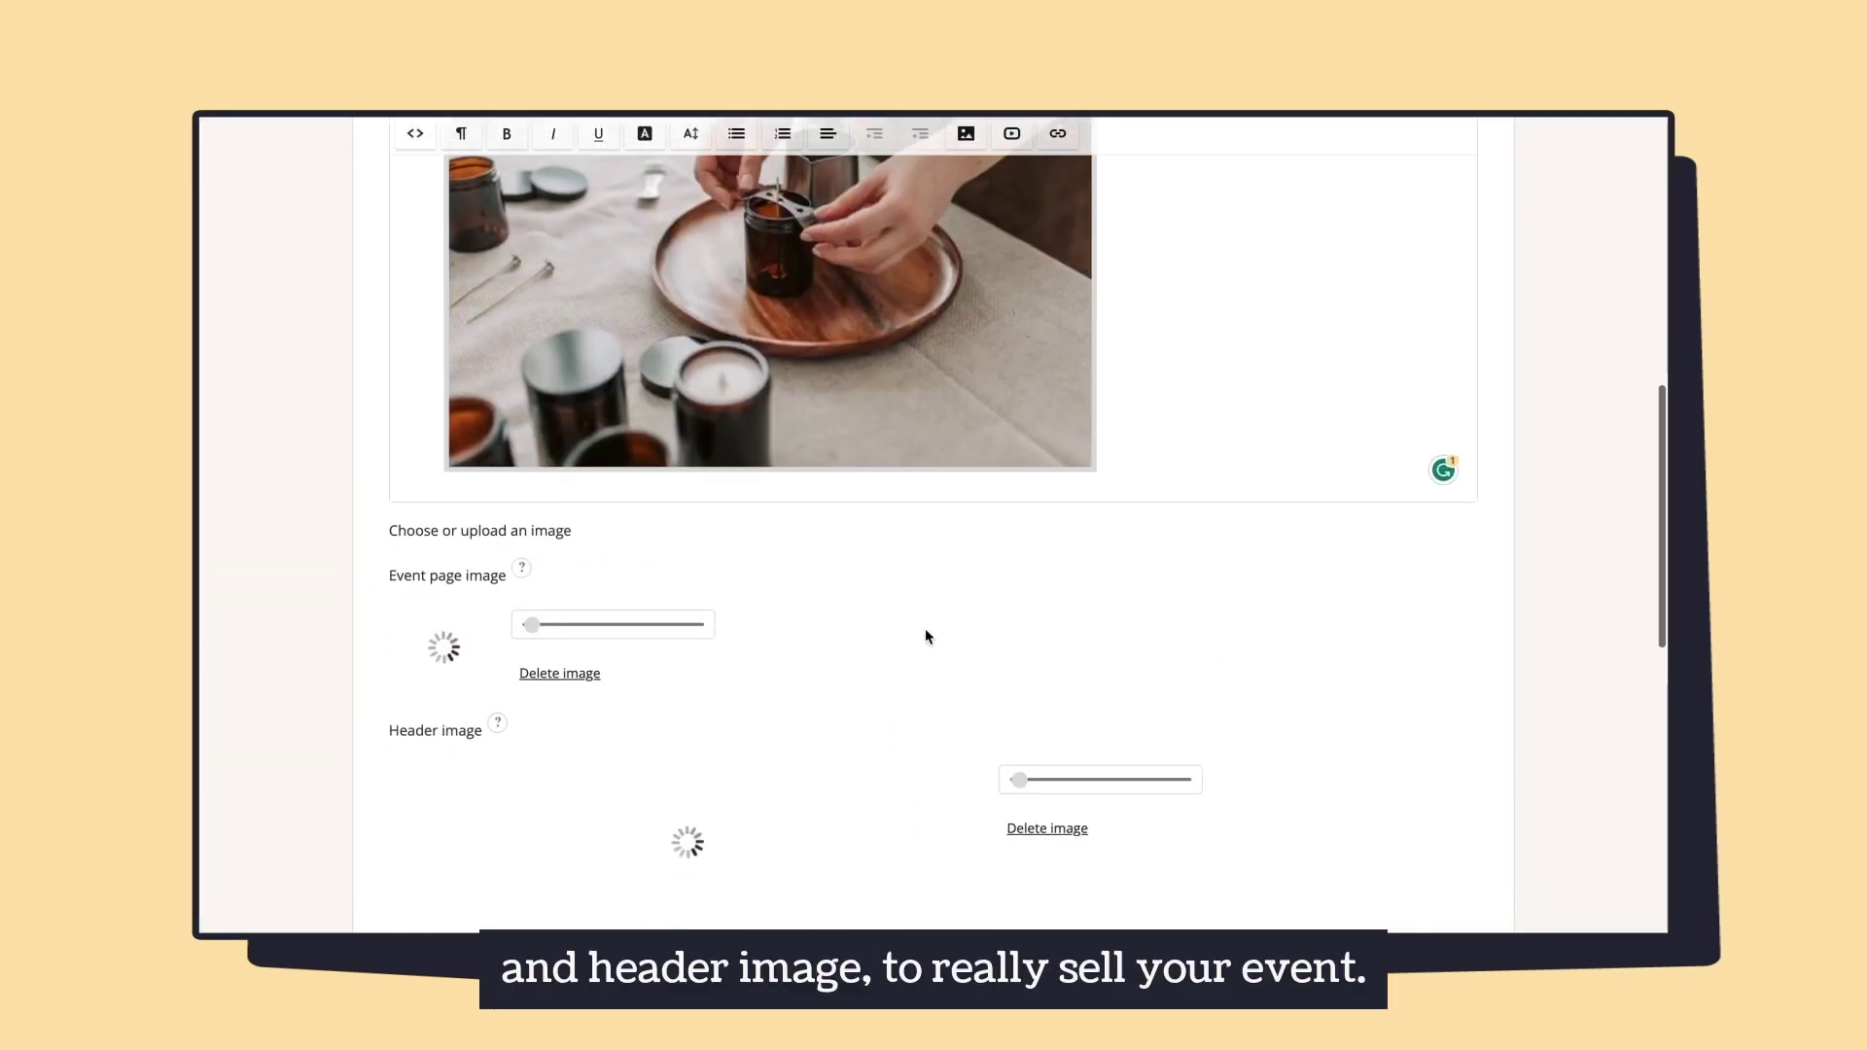
{"action": "scroll", "coordinate": [924, 628], "scroll_direction": "down", "scroll_amount": 1}
{"action": "left_click_drag", "start_coordinate": [841, 767], "coordinate": [841, 729]}
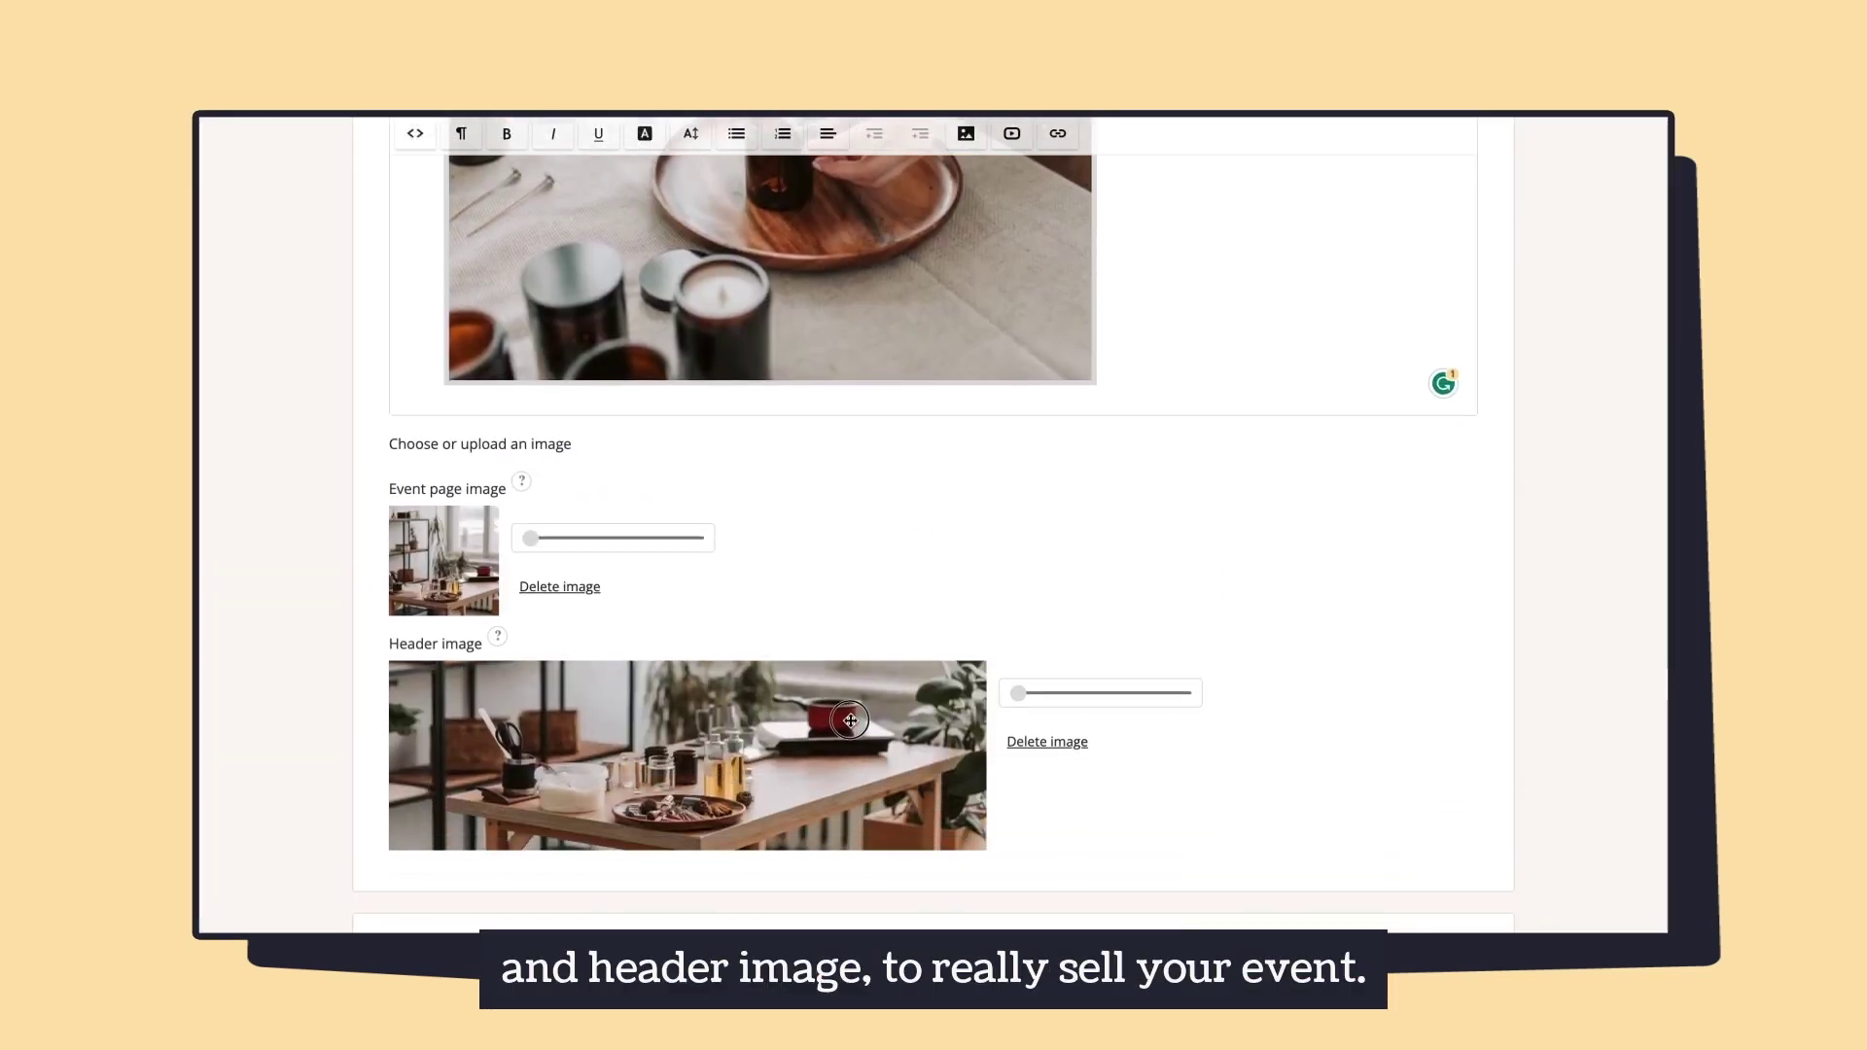
Step: Replace the event page image with Candle-Making 2.jpg
{"action": "left_click", "coordinate": [559, 587]}
{"action": "left_click", "coordinate": [433, 530]}
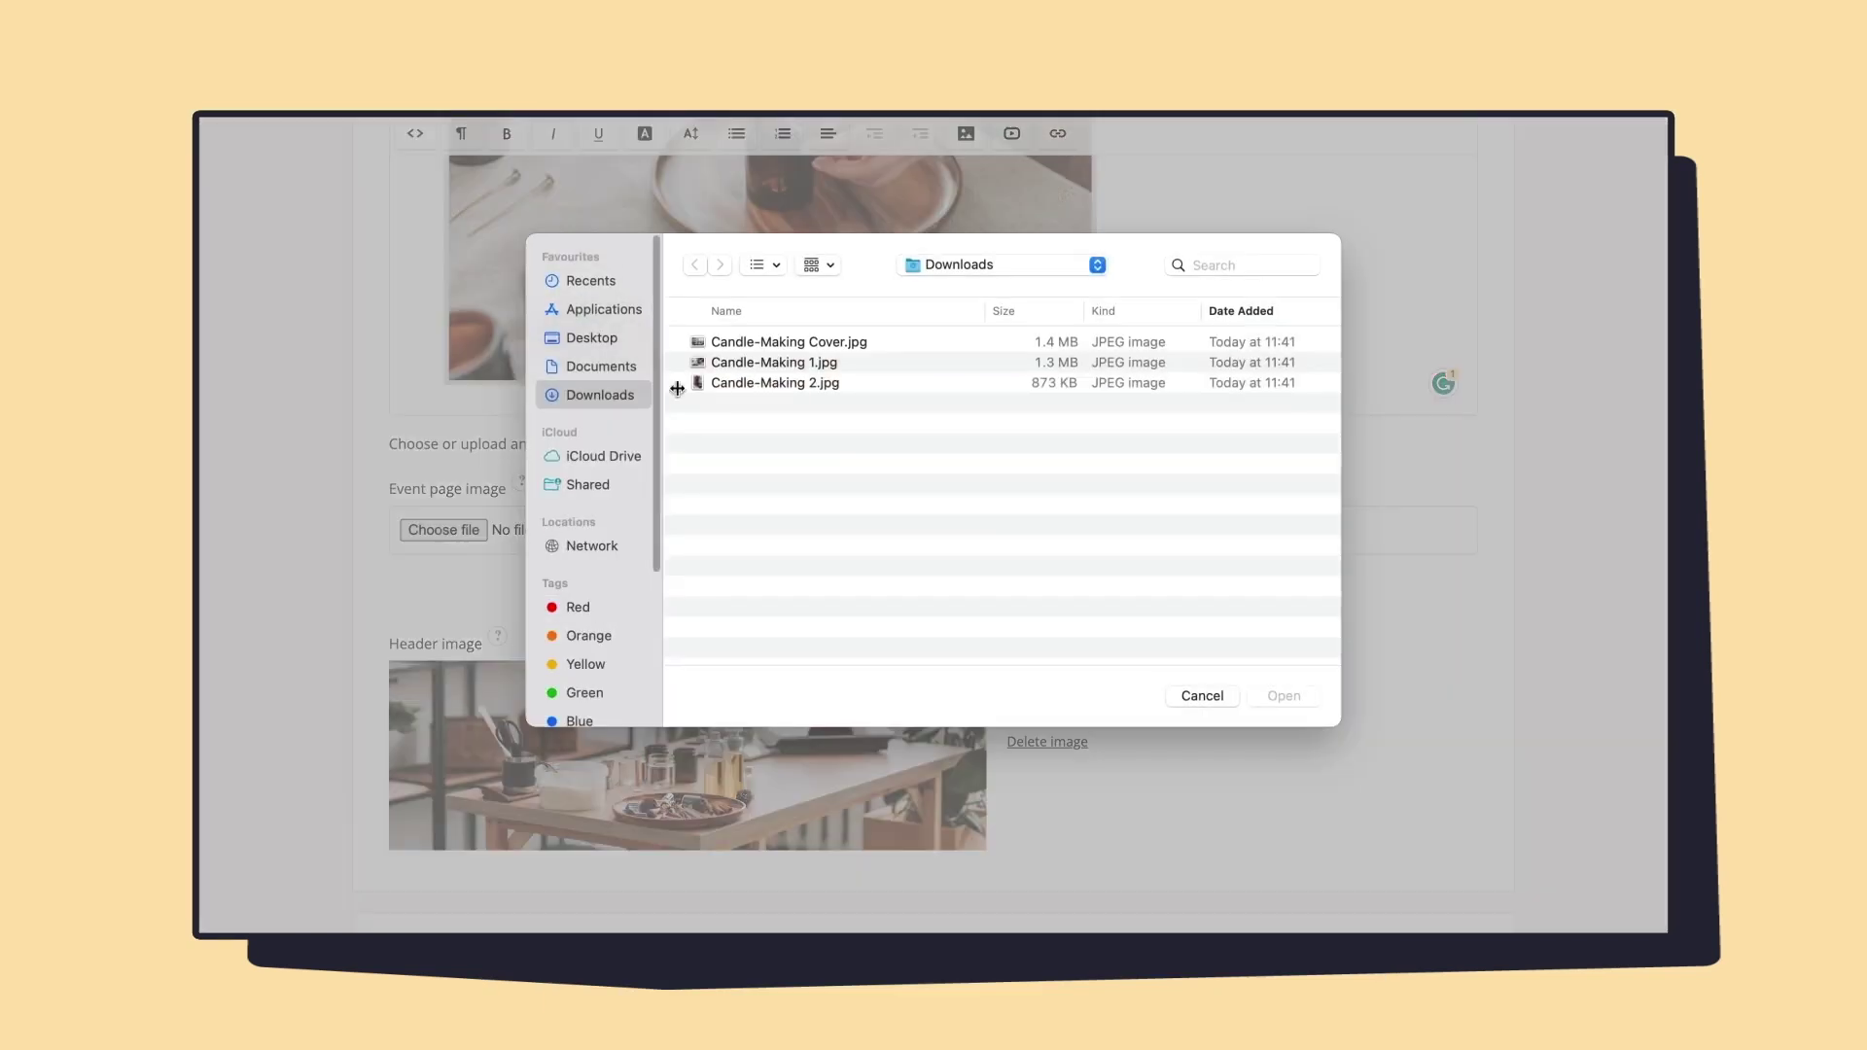
{"action": "double_click", "coordinate": [800, 382]}
{"action": "scroll", "coordinate": [817, 483], "scroll_direction": "down", "scroll_amount": 5}
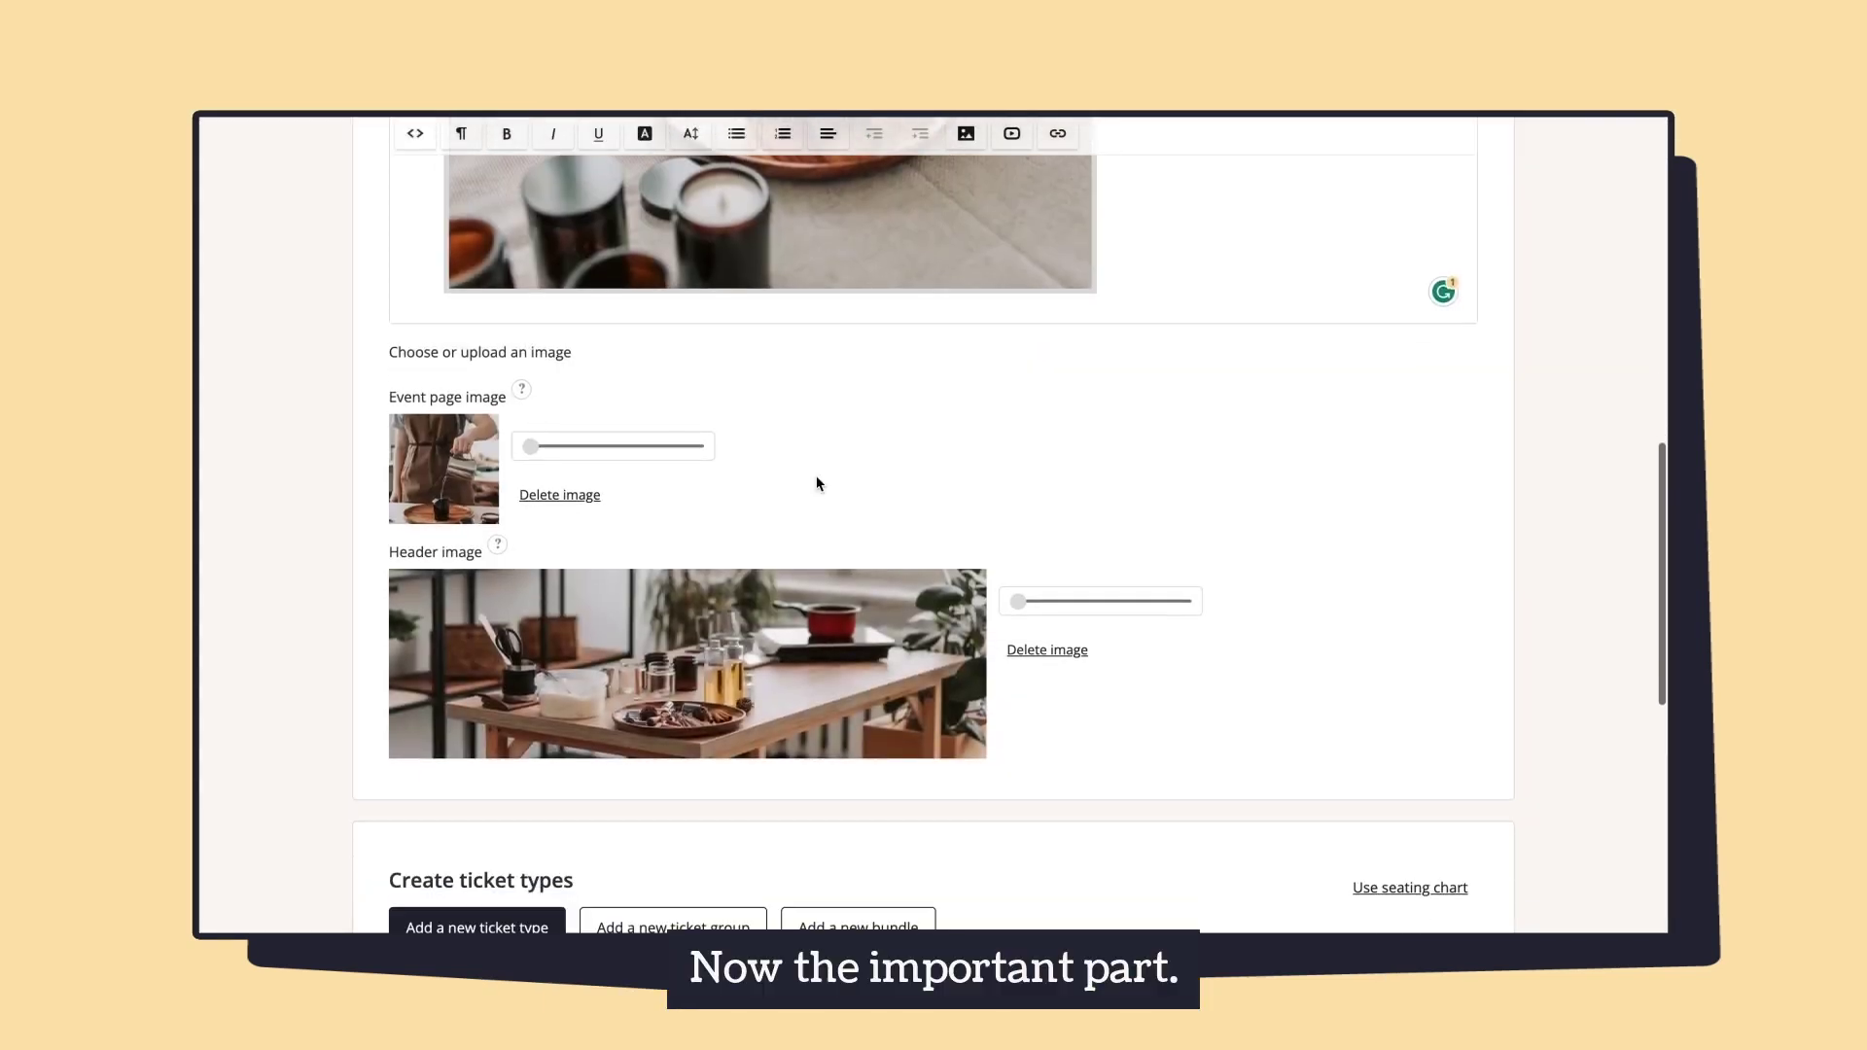
{"action": "scroll", "coordinate": [817, 483], "scroll_direction": "down", "scroll_amount": 1}
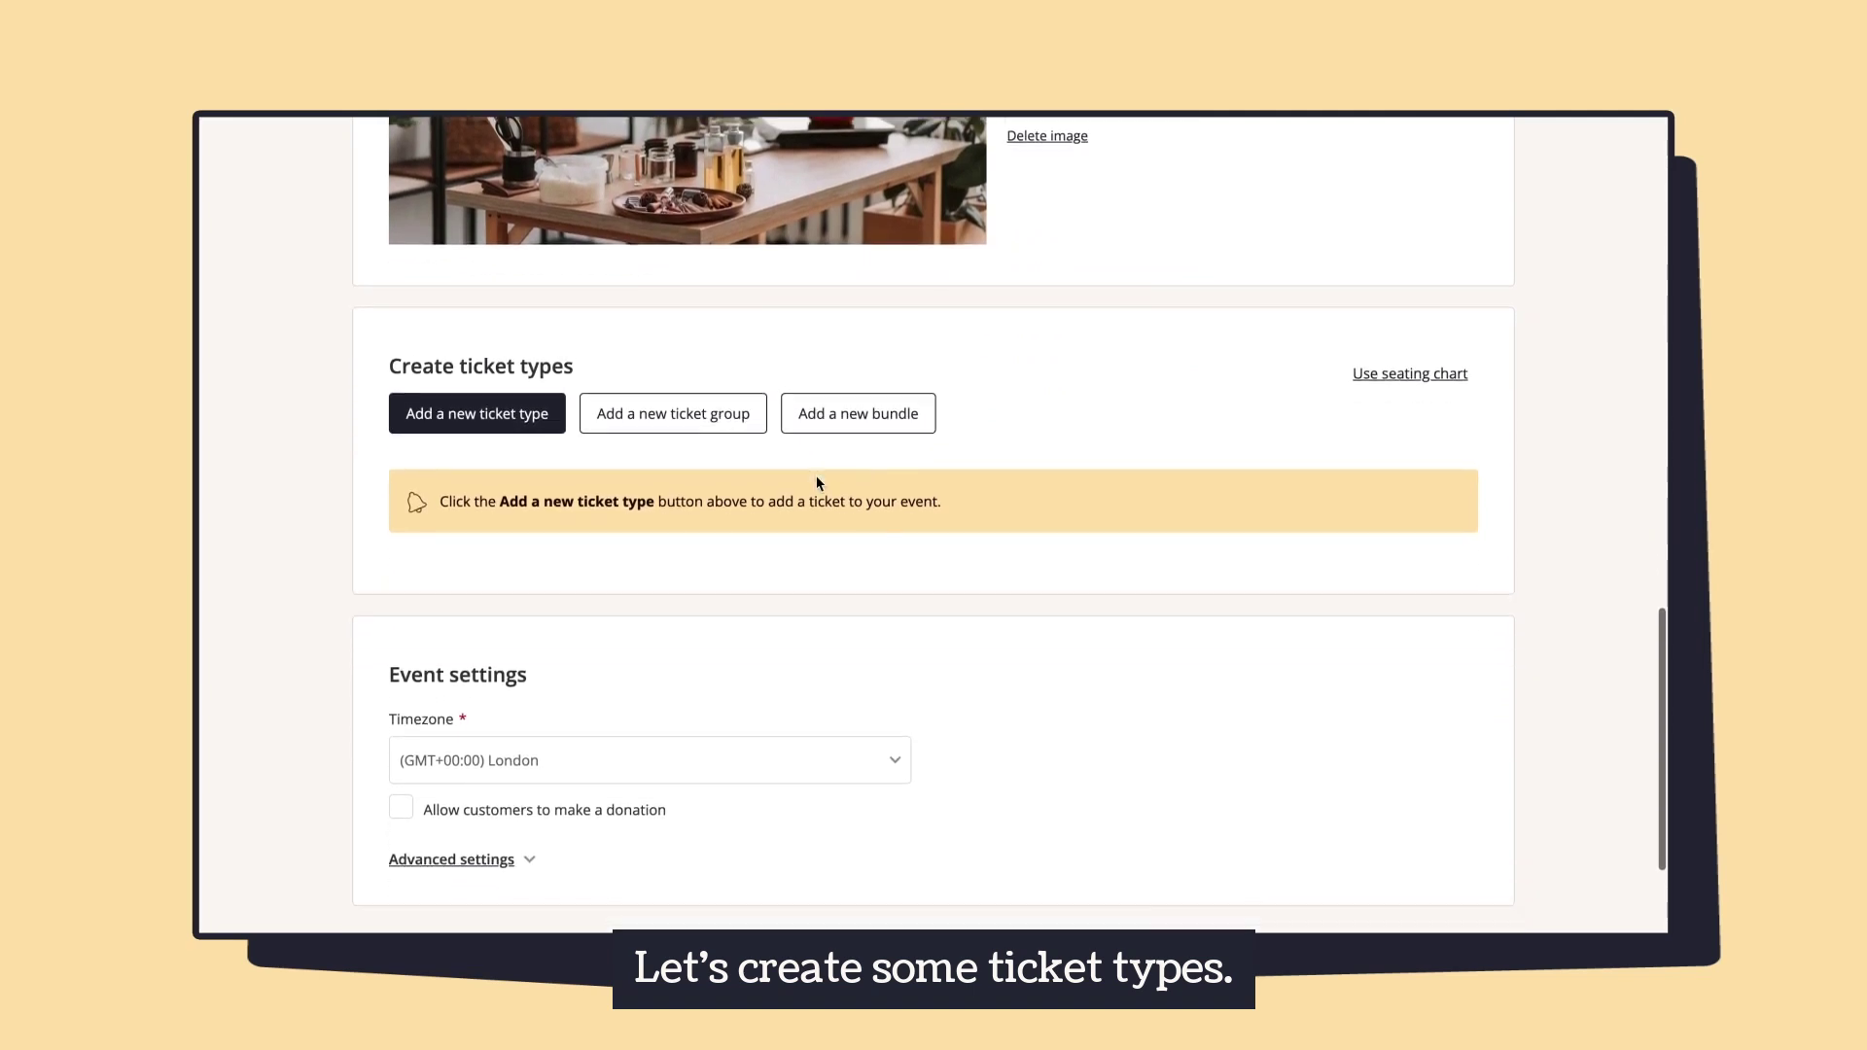
Step: Add a new ticket type priced 35.00 with 25 tickets available
{"action": "left_click", "coordinate": [505, 404]}
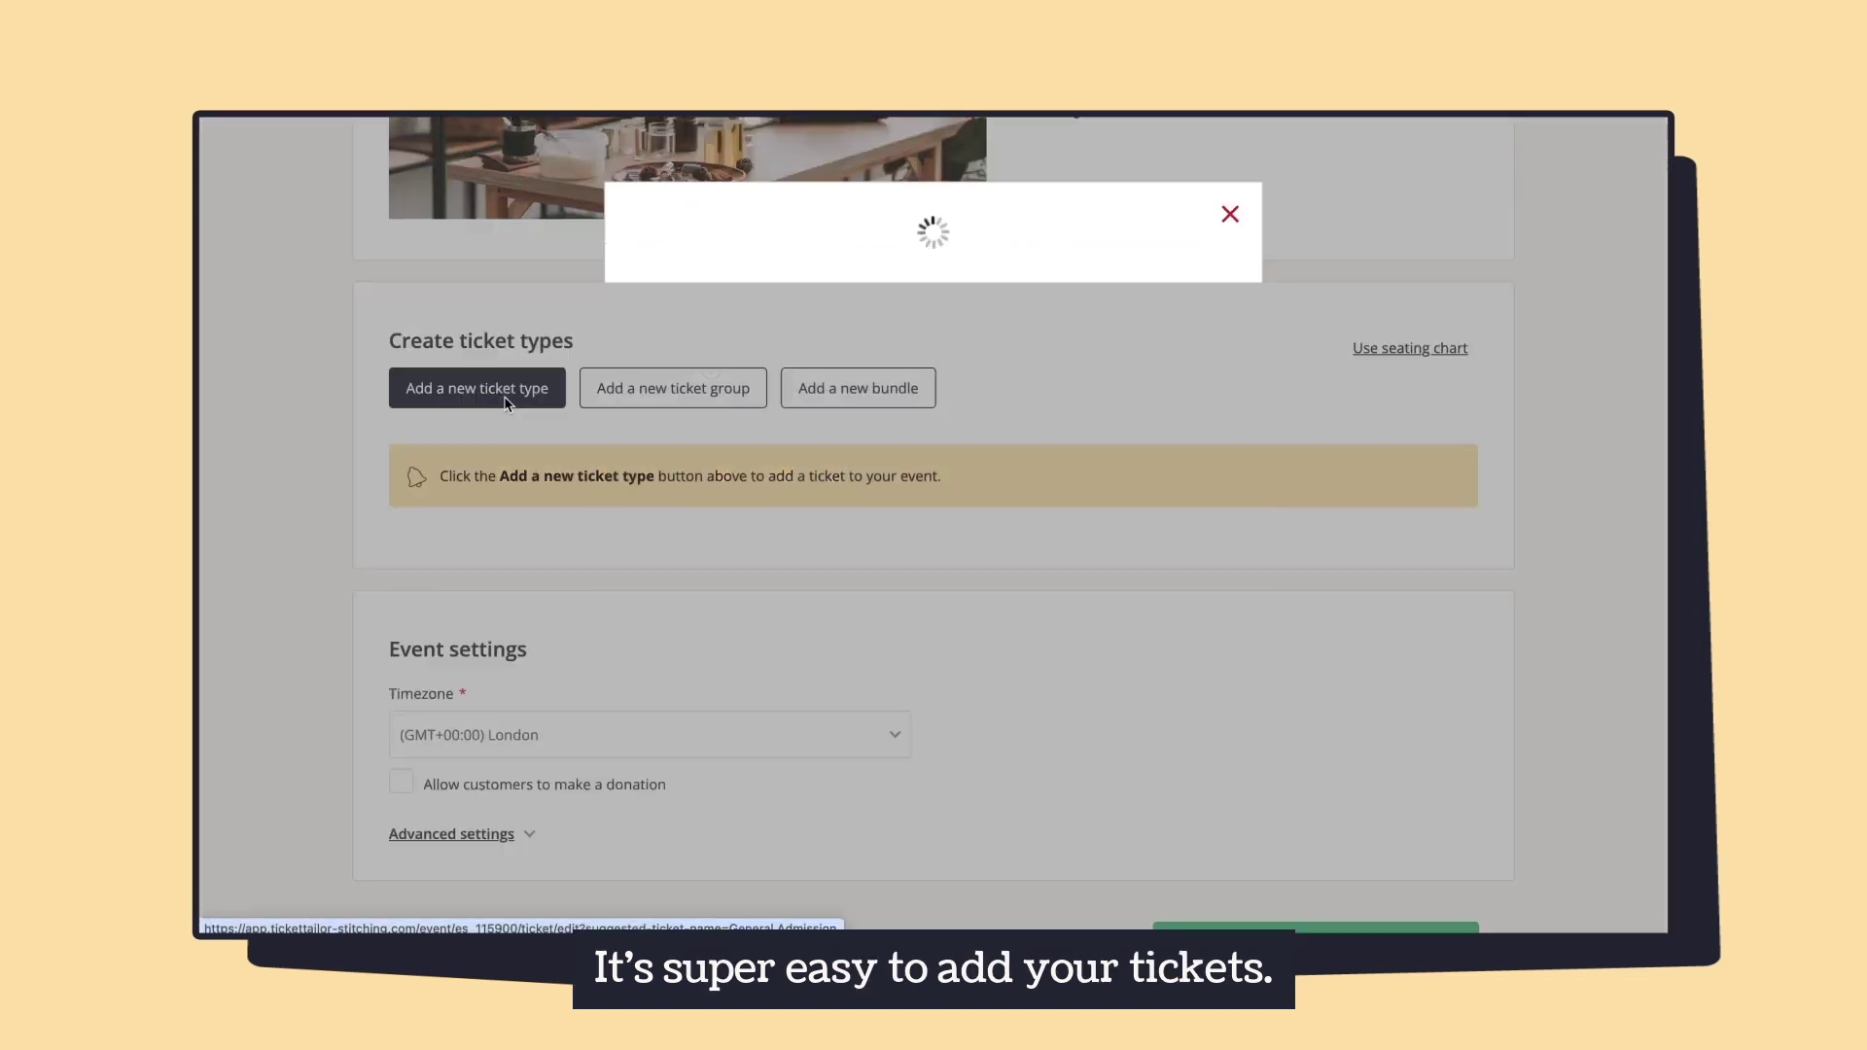
{"action": "left_click", "coordinate": [1032, 324]}
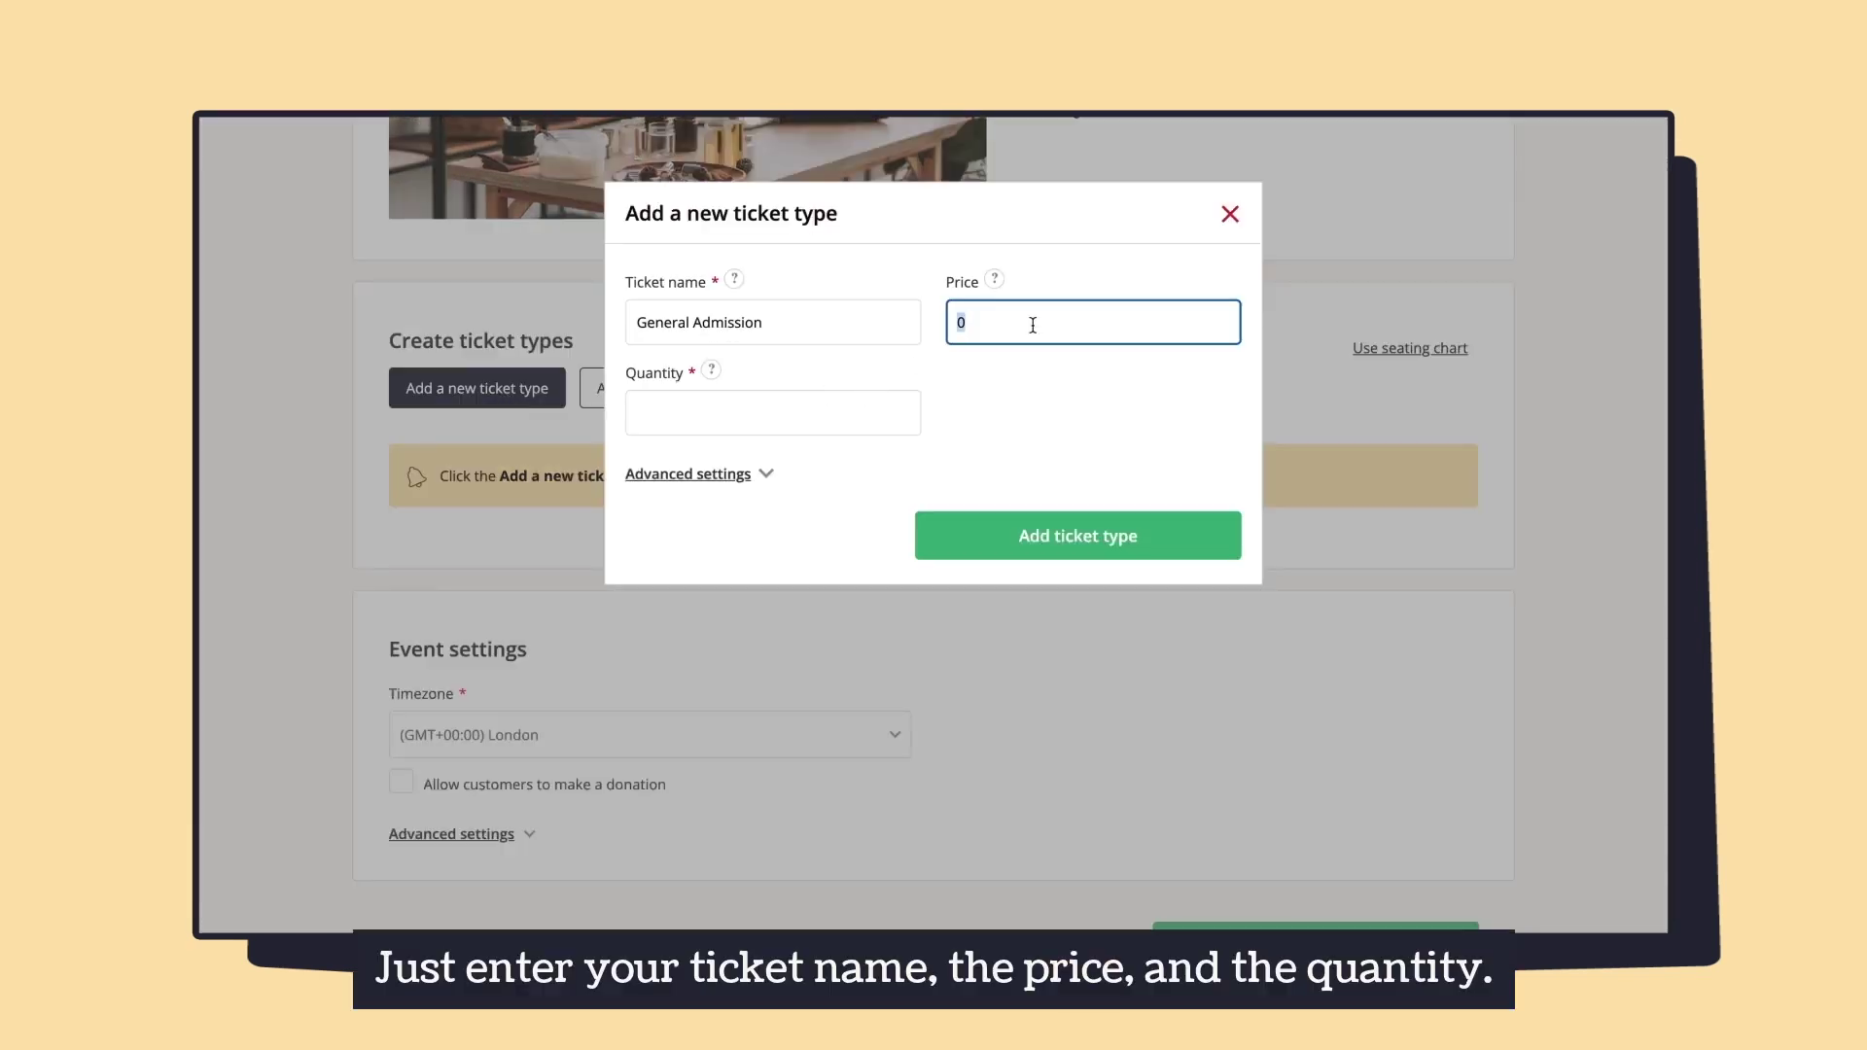
{"action": "type", "text": "35"}
{"action": "left_click", "coordinate": [908, 404]}
{"action": "type", "text": "25"}
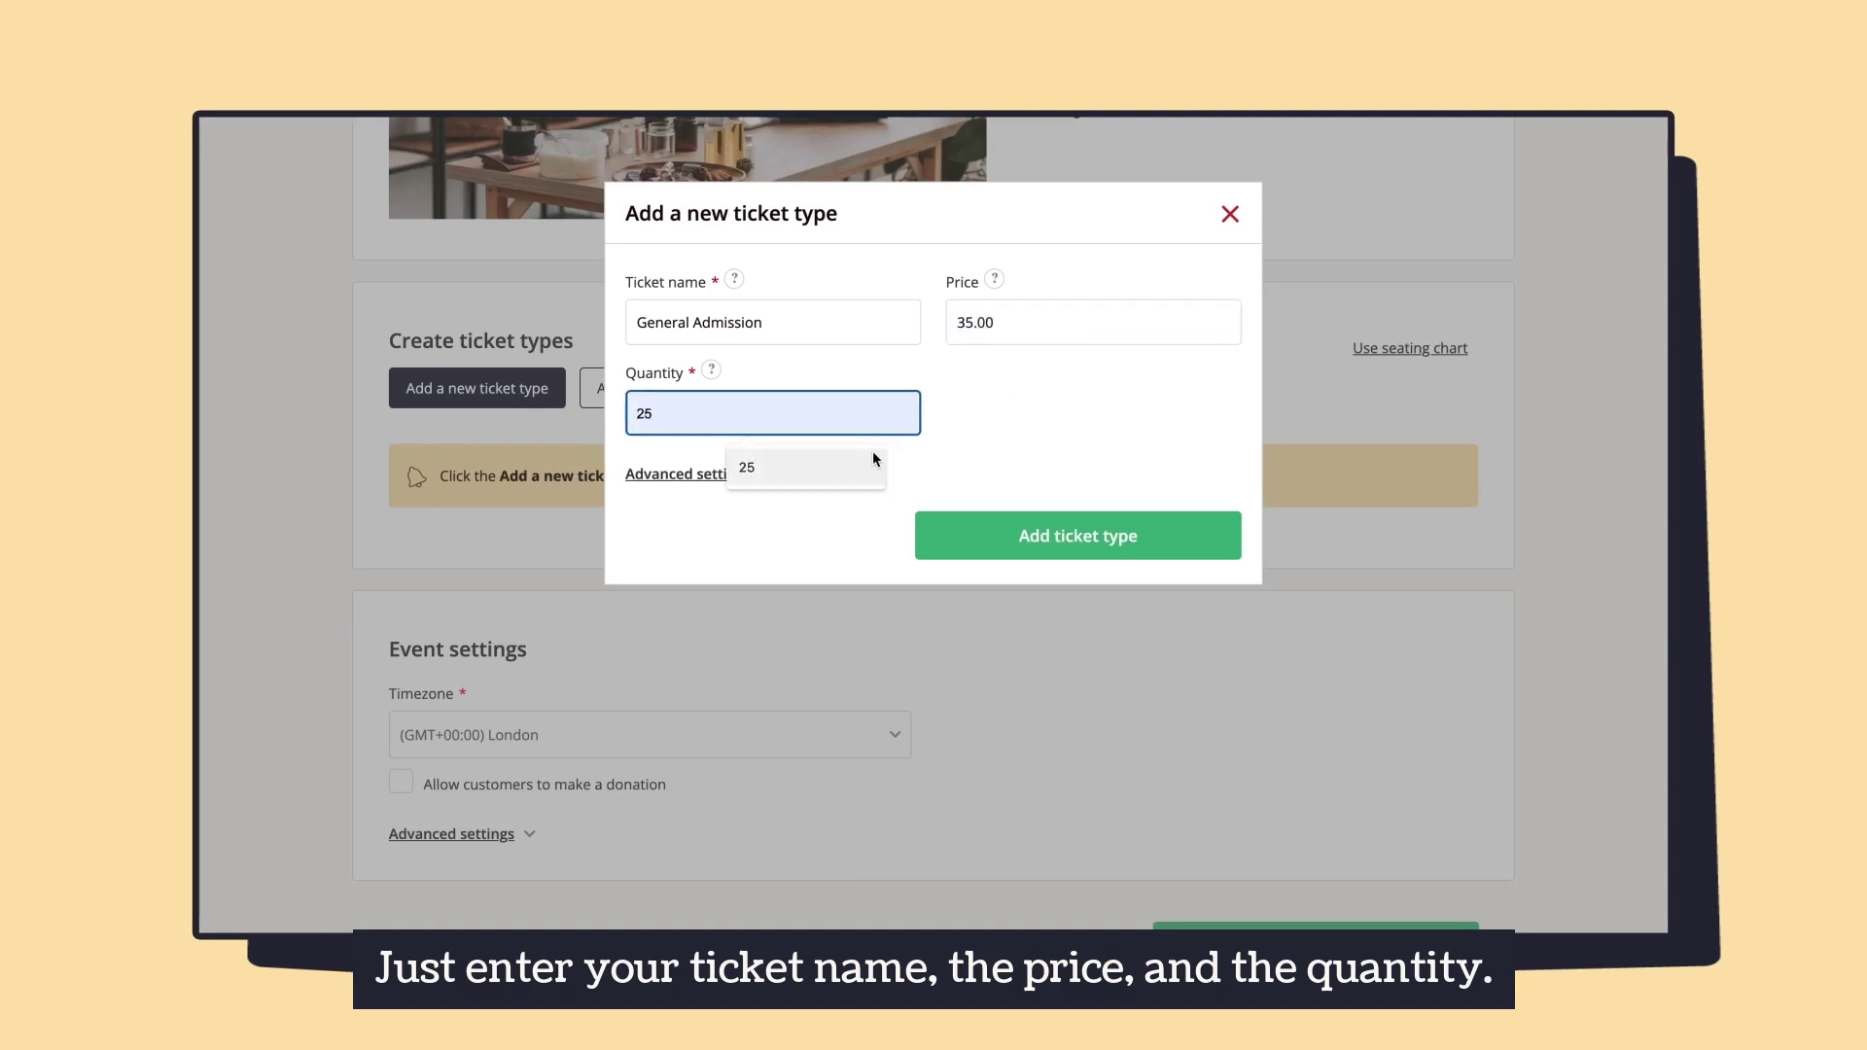
Step: Give the ticket an equipment-included description and 1.50 booking fee, keep it On sale, and save
{"action": "left_click", "coordinate": [768, 474]}
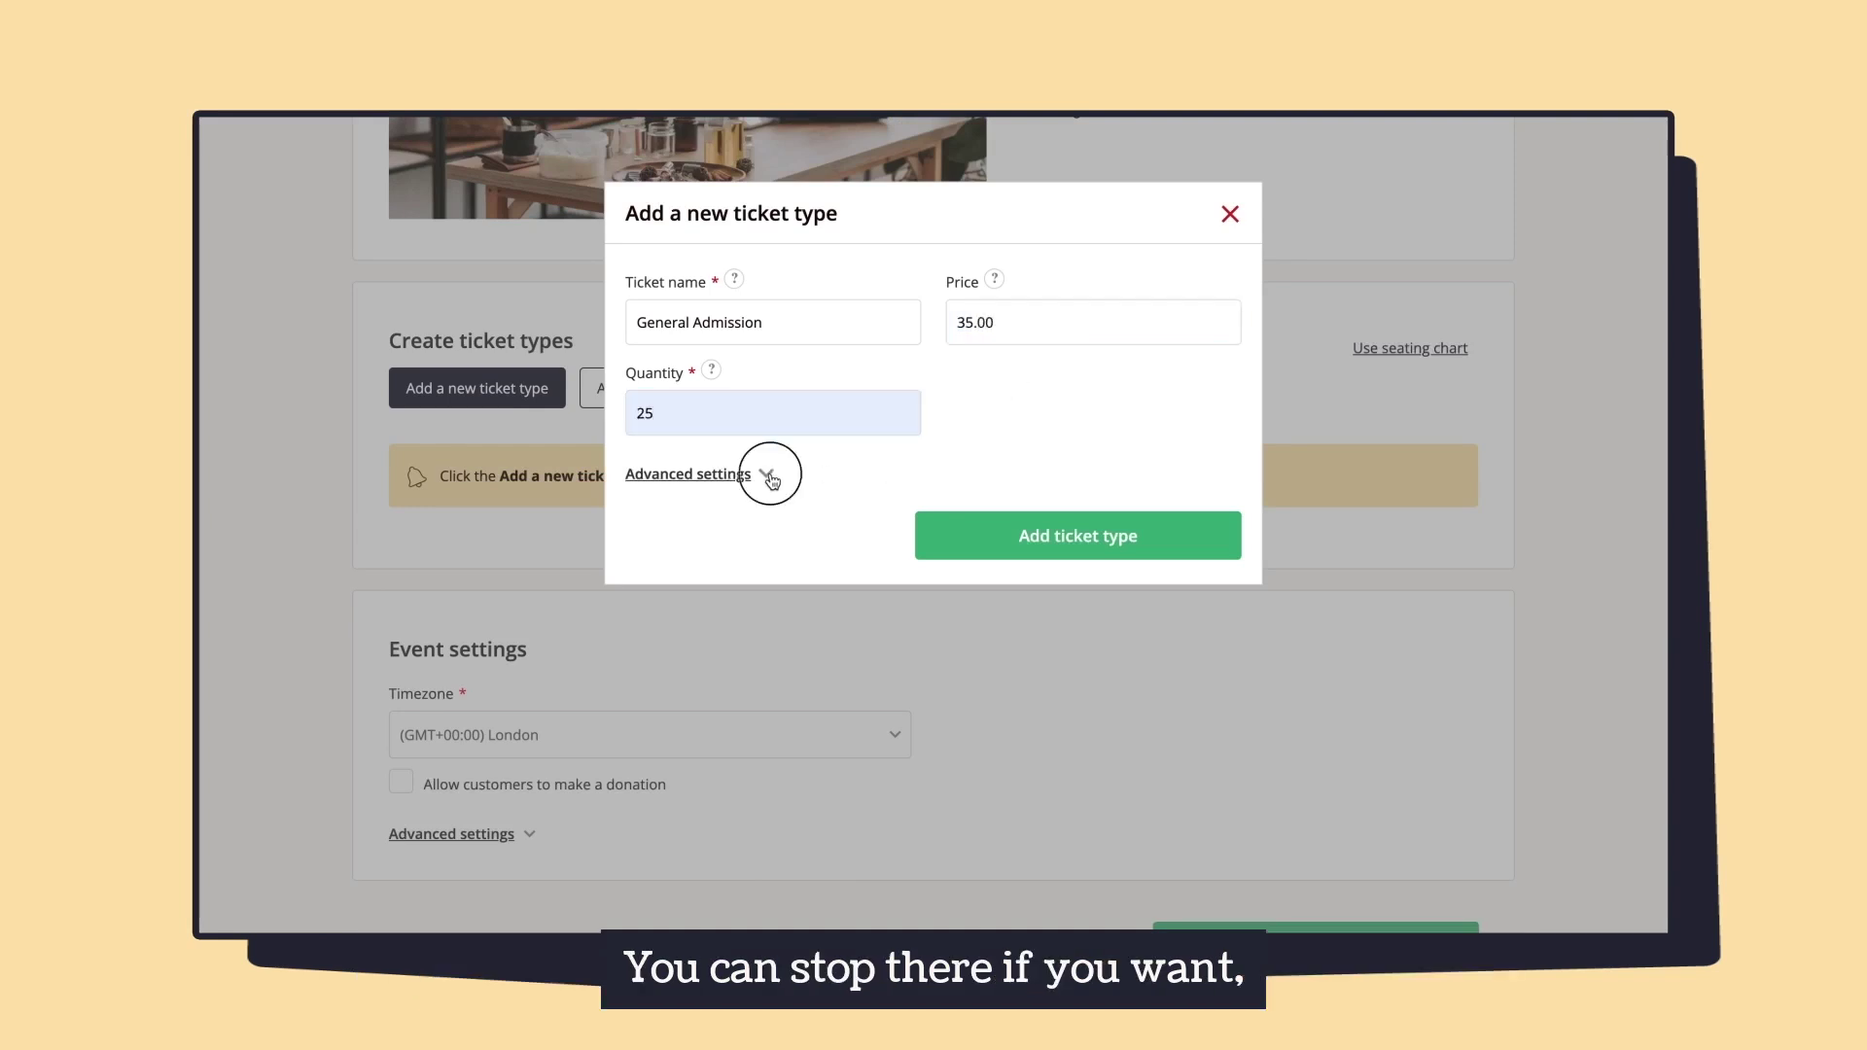
{"action": "left_click", "coordinate": [937, 558]}
{"action": "left_click", "coordinate": [920, 608]}
{"action": "scroll", "coordinate": [924, 612], "scroll_direction": "down", "scroll_amount": 1}
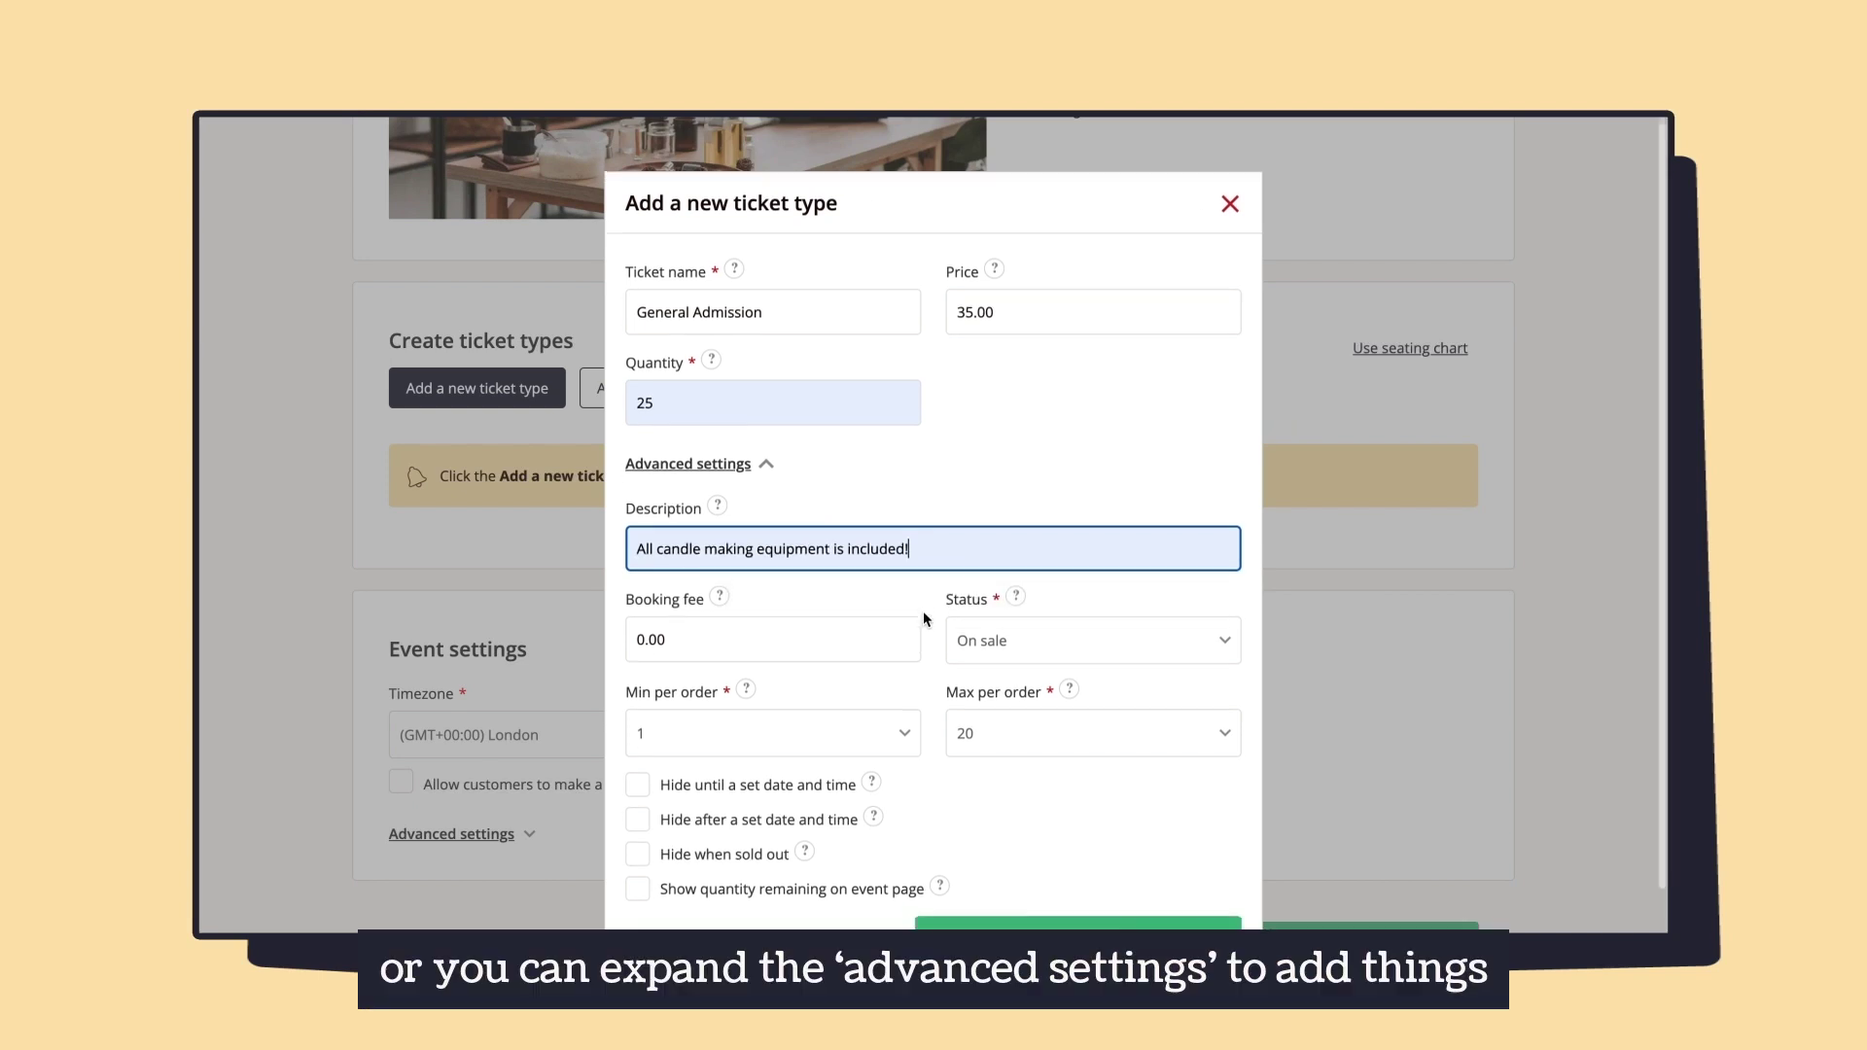
{"action": "left_click", "coordinate": [868, 588]}
{"action": "type", "text": "1.50"}
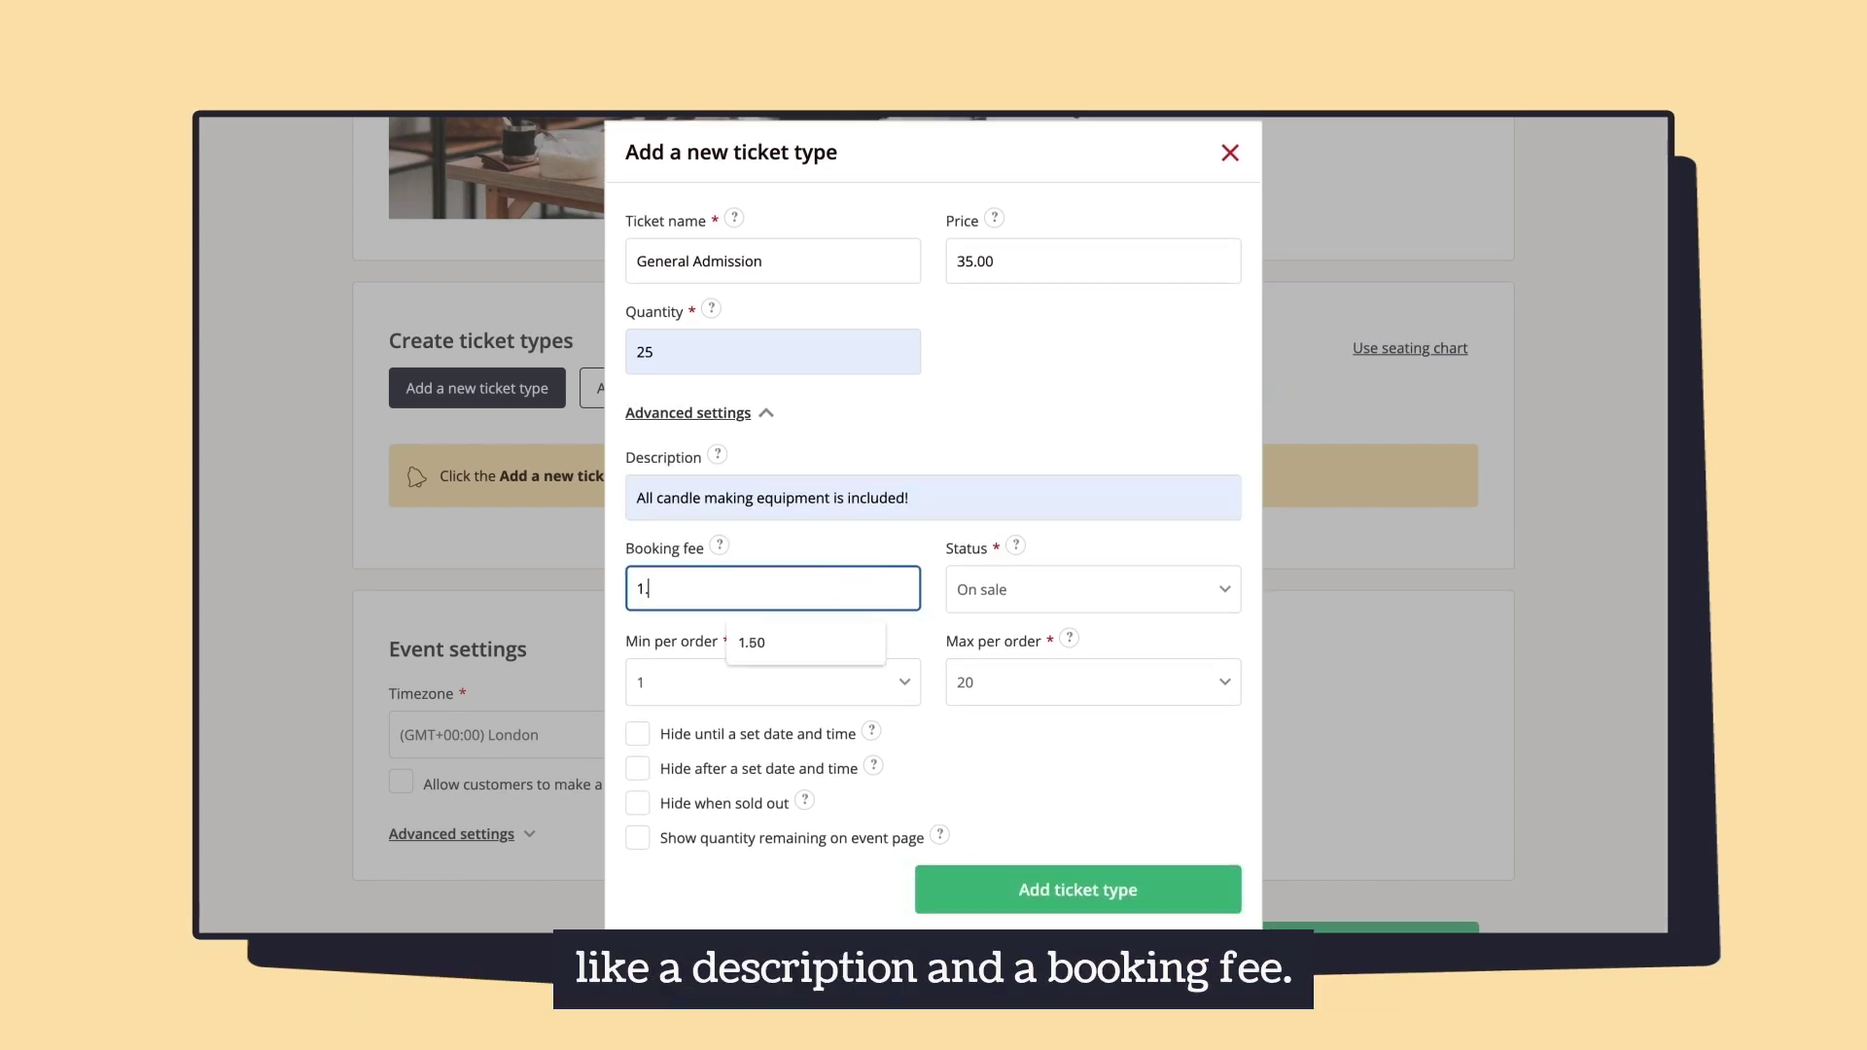
{"action": "left_click", "coordinate": [1174, 593]}
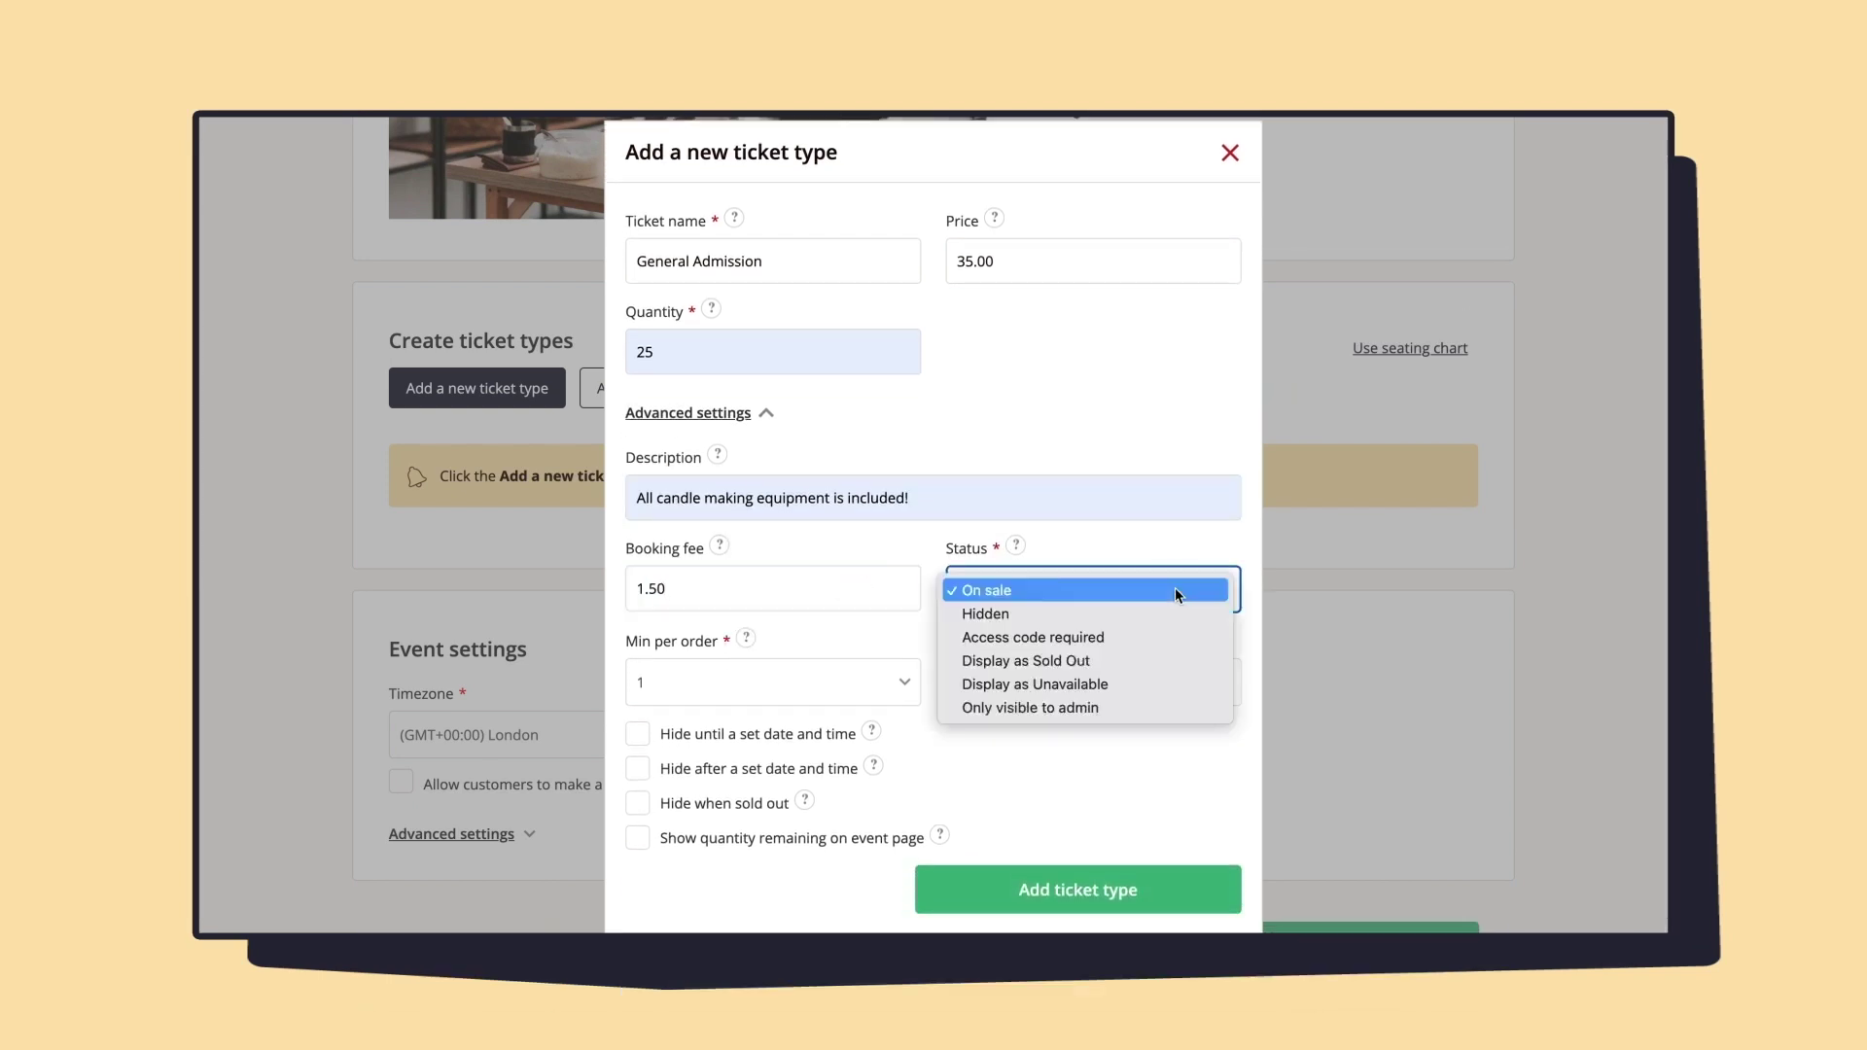
{"action": "left_click", "coordinate": [1184, 554]}
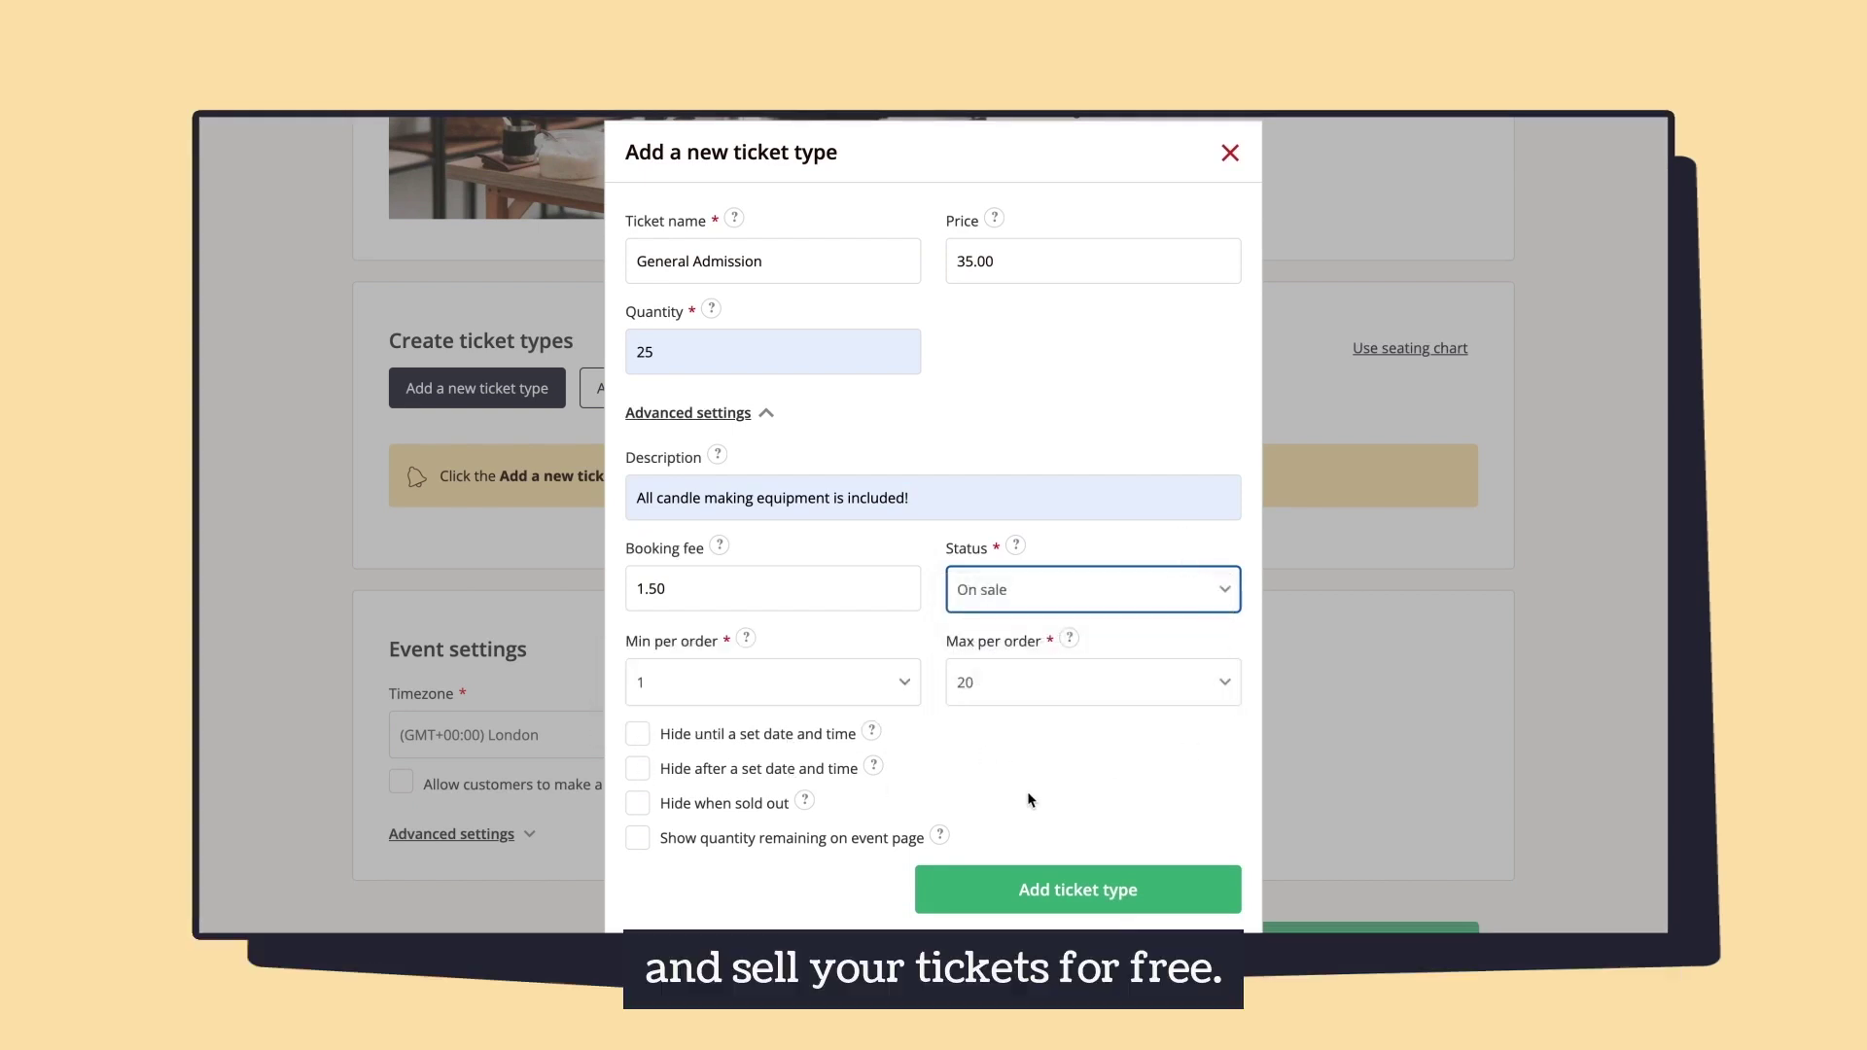
{"action": "left_click", "coordinate": [1080, 896]}
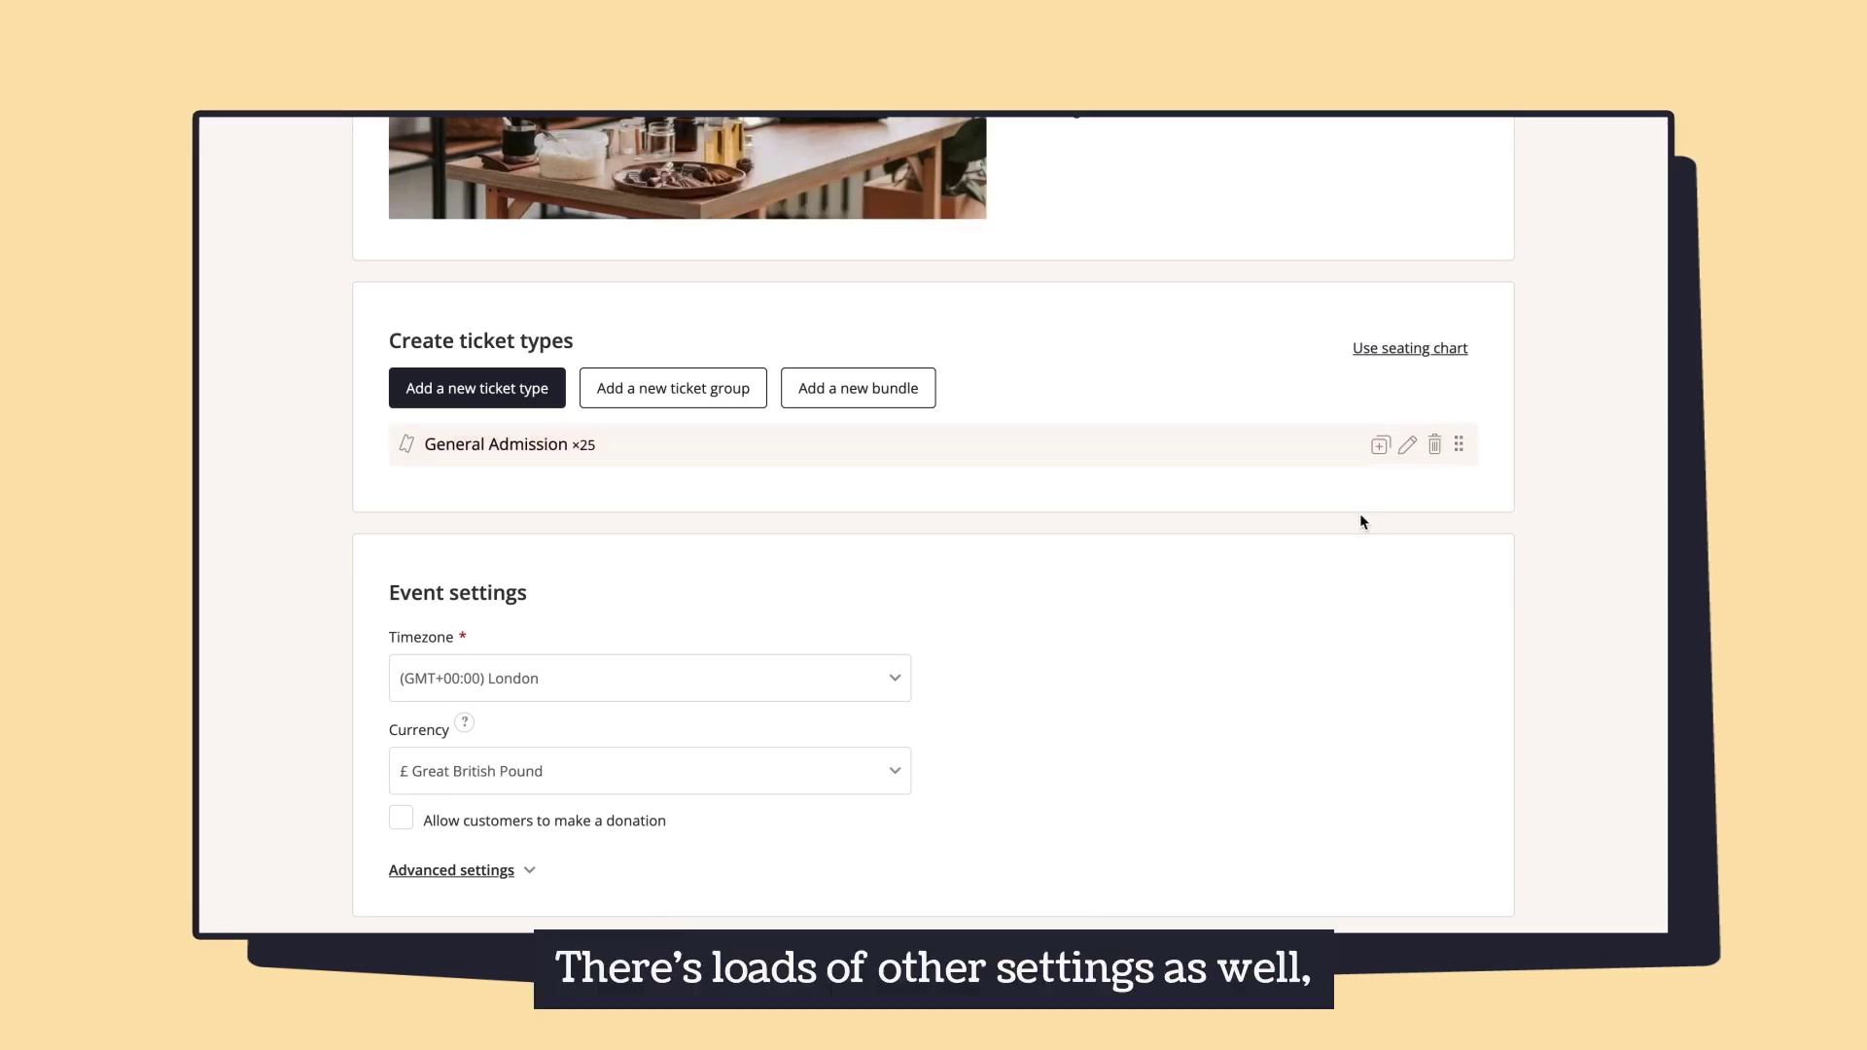
Step: Open the ticket group form and dismiss it without creating a group
{"action": "left_click", "coordinate": [1409, 448]}
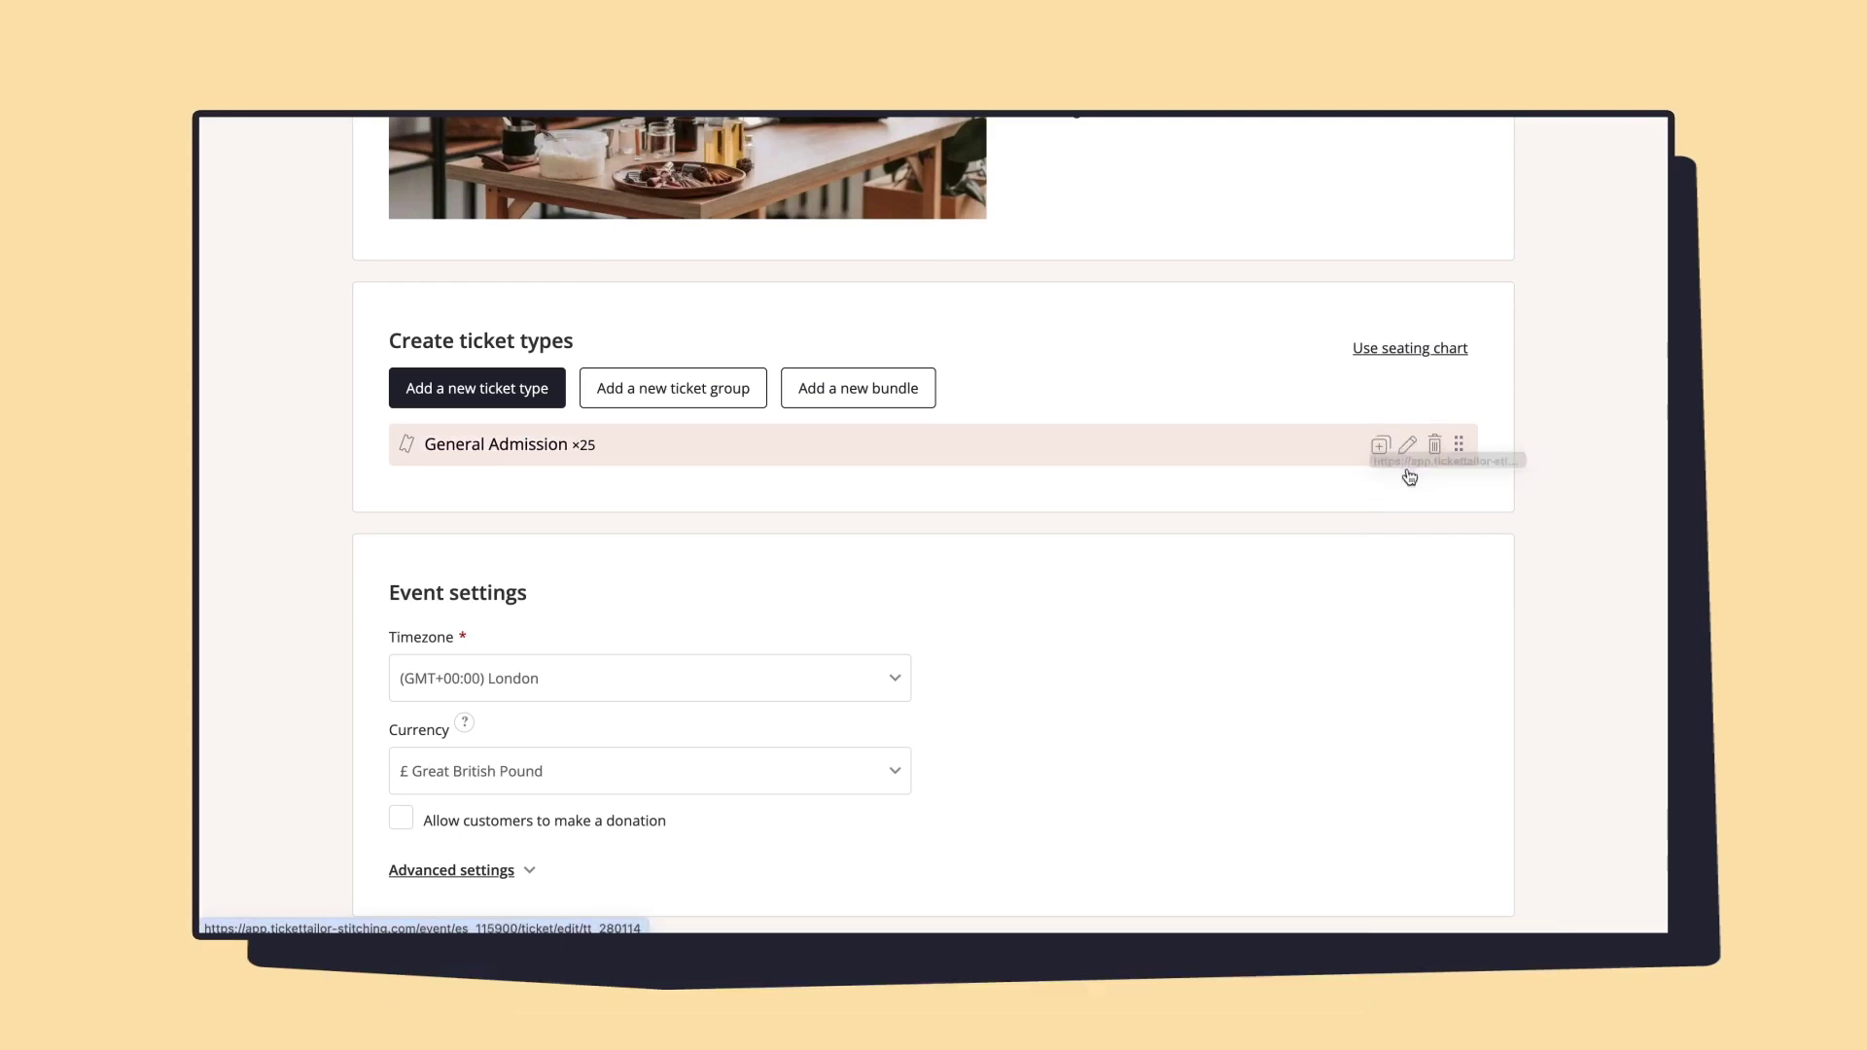
{"action": "left_click", "coordinate": [757, 406]}
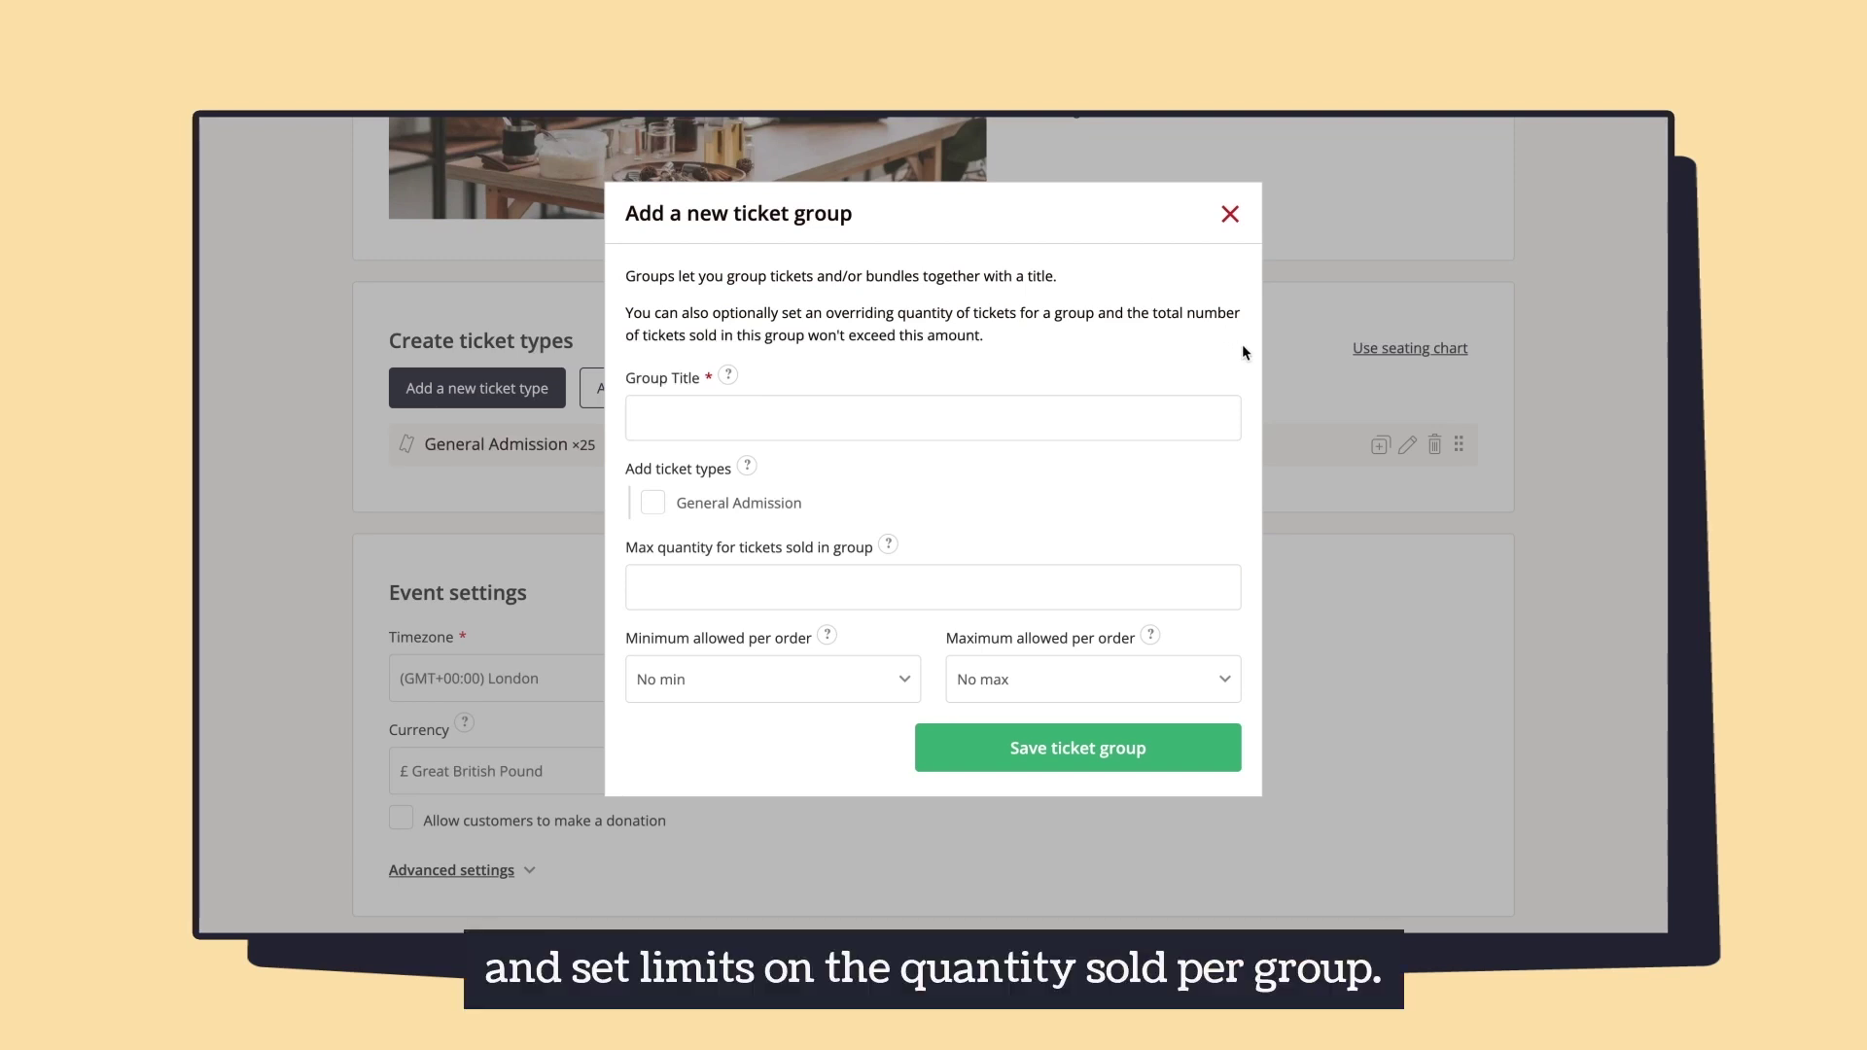
{"action": "left_click", "coordinate": [1240, 224]}
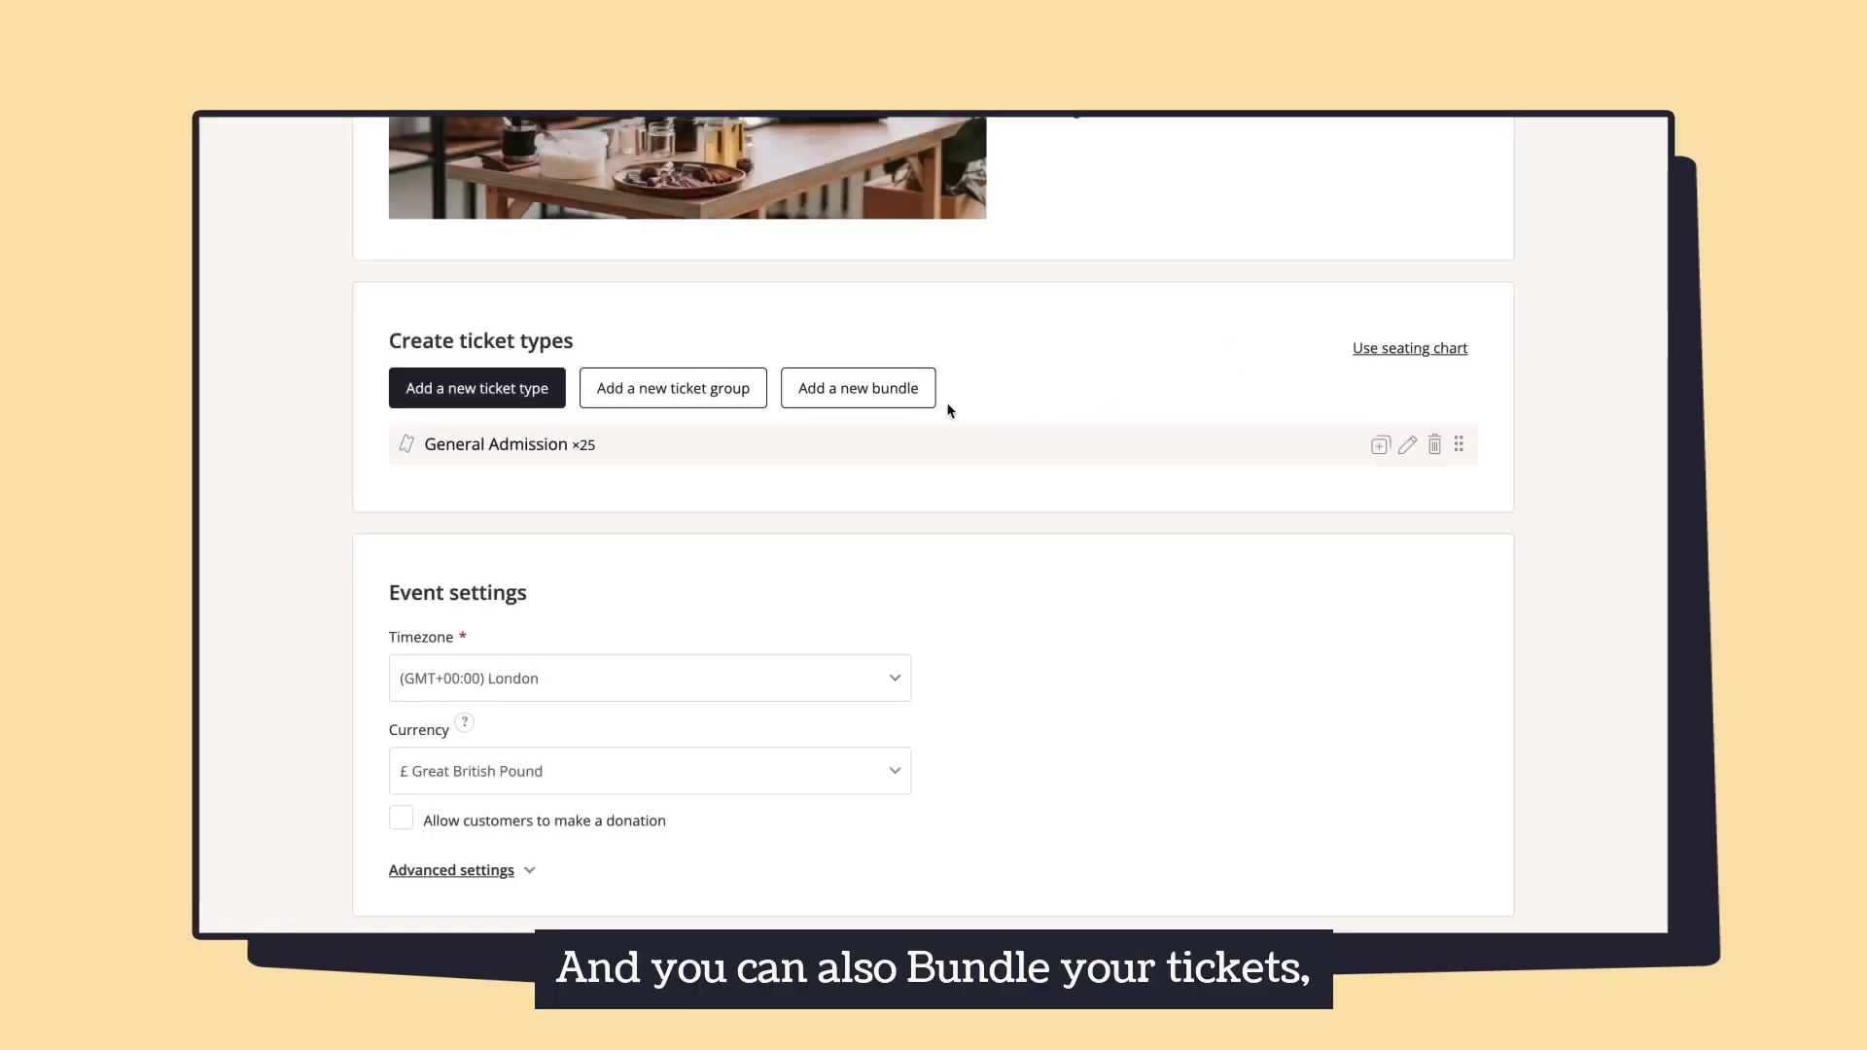
Step: Start a new bundle named 'Couples booking' priced at 60.00
{"action": "left_click", "coordinate": [857, 388]}
{"action": "left_click", "coordinate": [768, 391]}
{"action": "left_click", "coordinate": [744, 481]}
{"action": "type", "text": "s bookinh"}
{"action": "left_click", "coordinate": [998, 408]}
{"action": "type", "text": "60.00"}
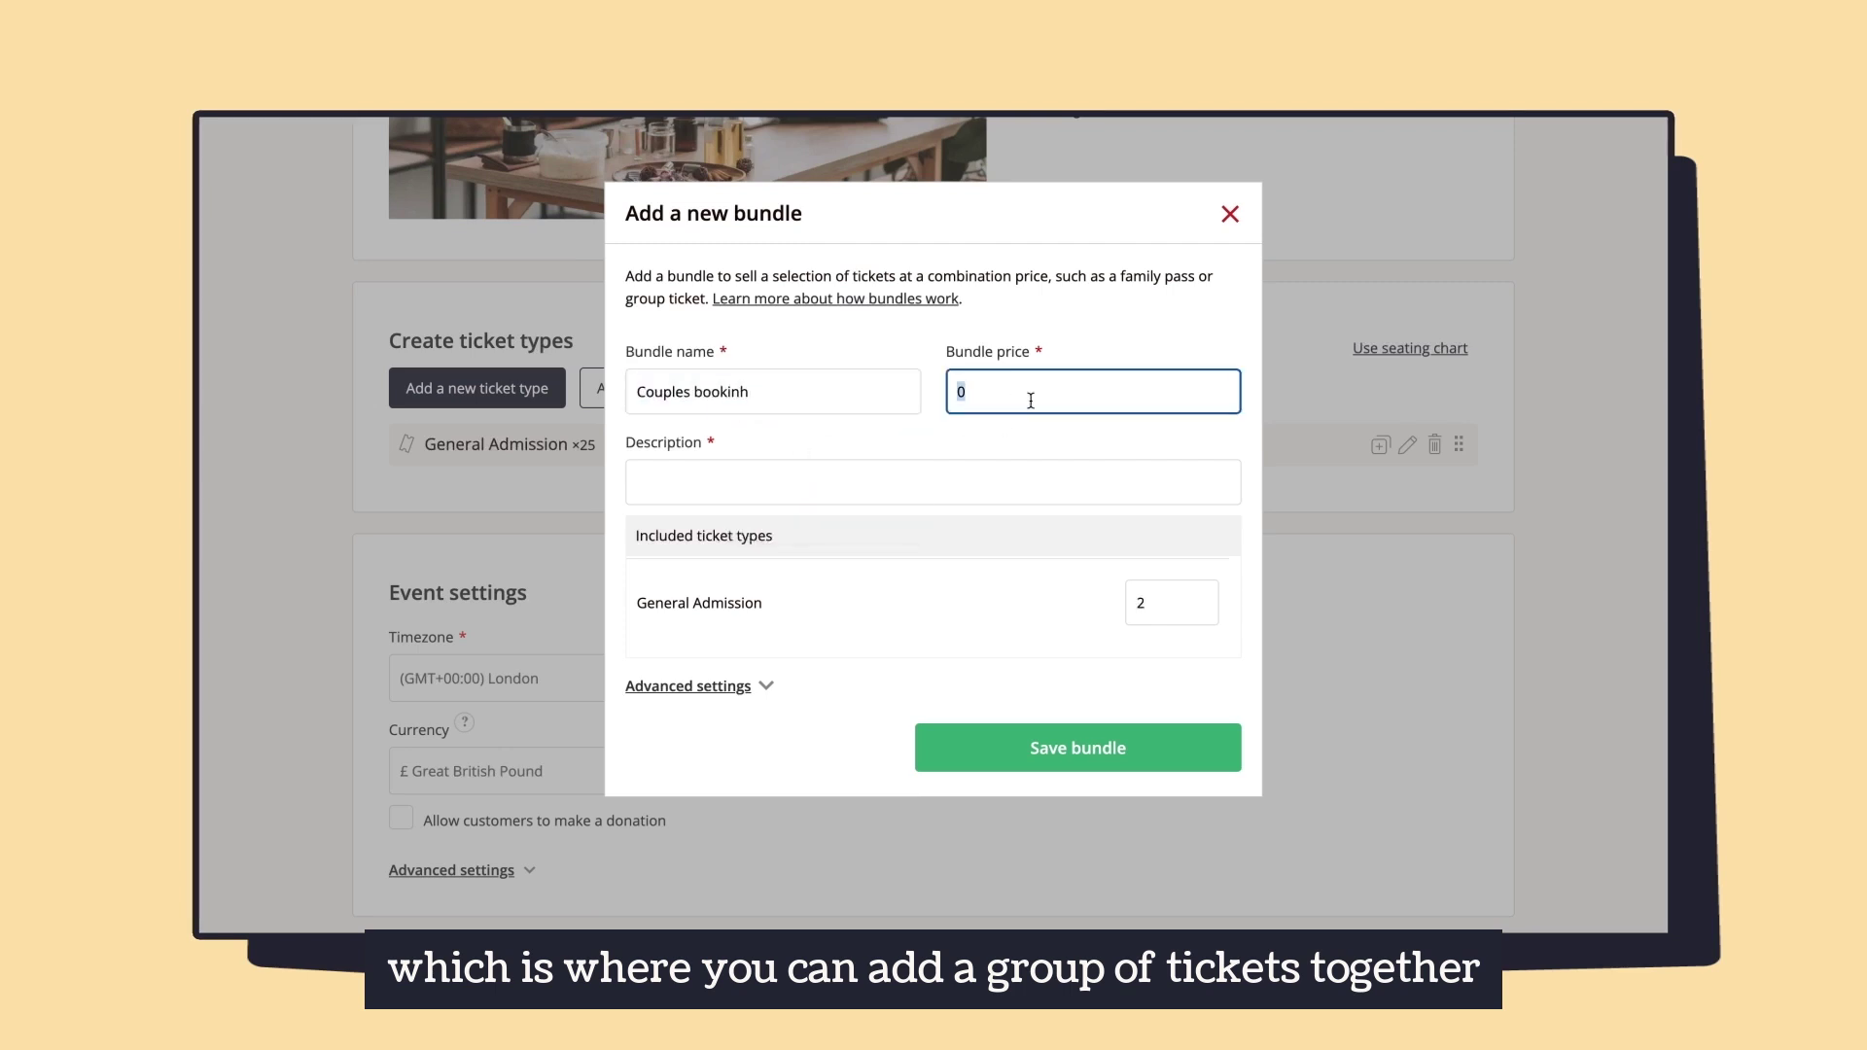
{"action": "key", "text": "Tab"}
{"action": "left_click", "coordinate": [814, 406]}
{"action": "type", "text": "ookinh"}
{"action": "key", "text": "BackSpace"}
{"action": "type", "text": "g"}
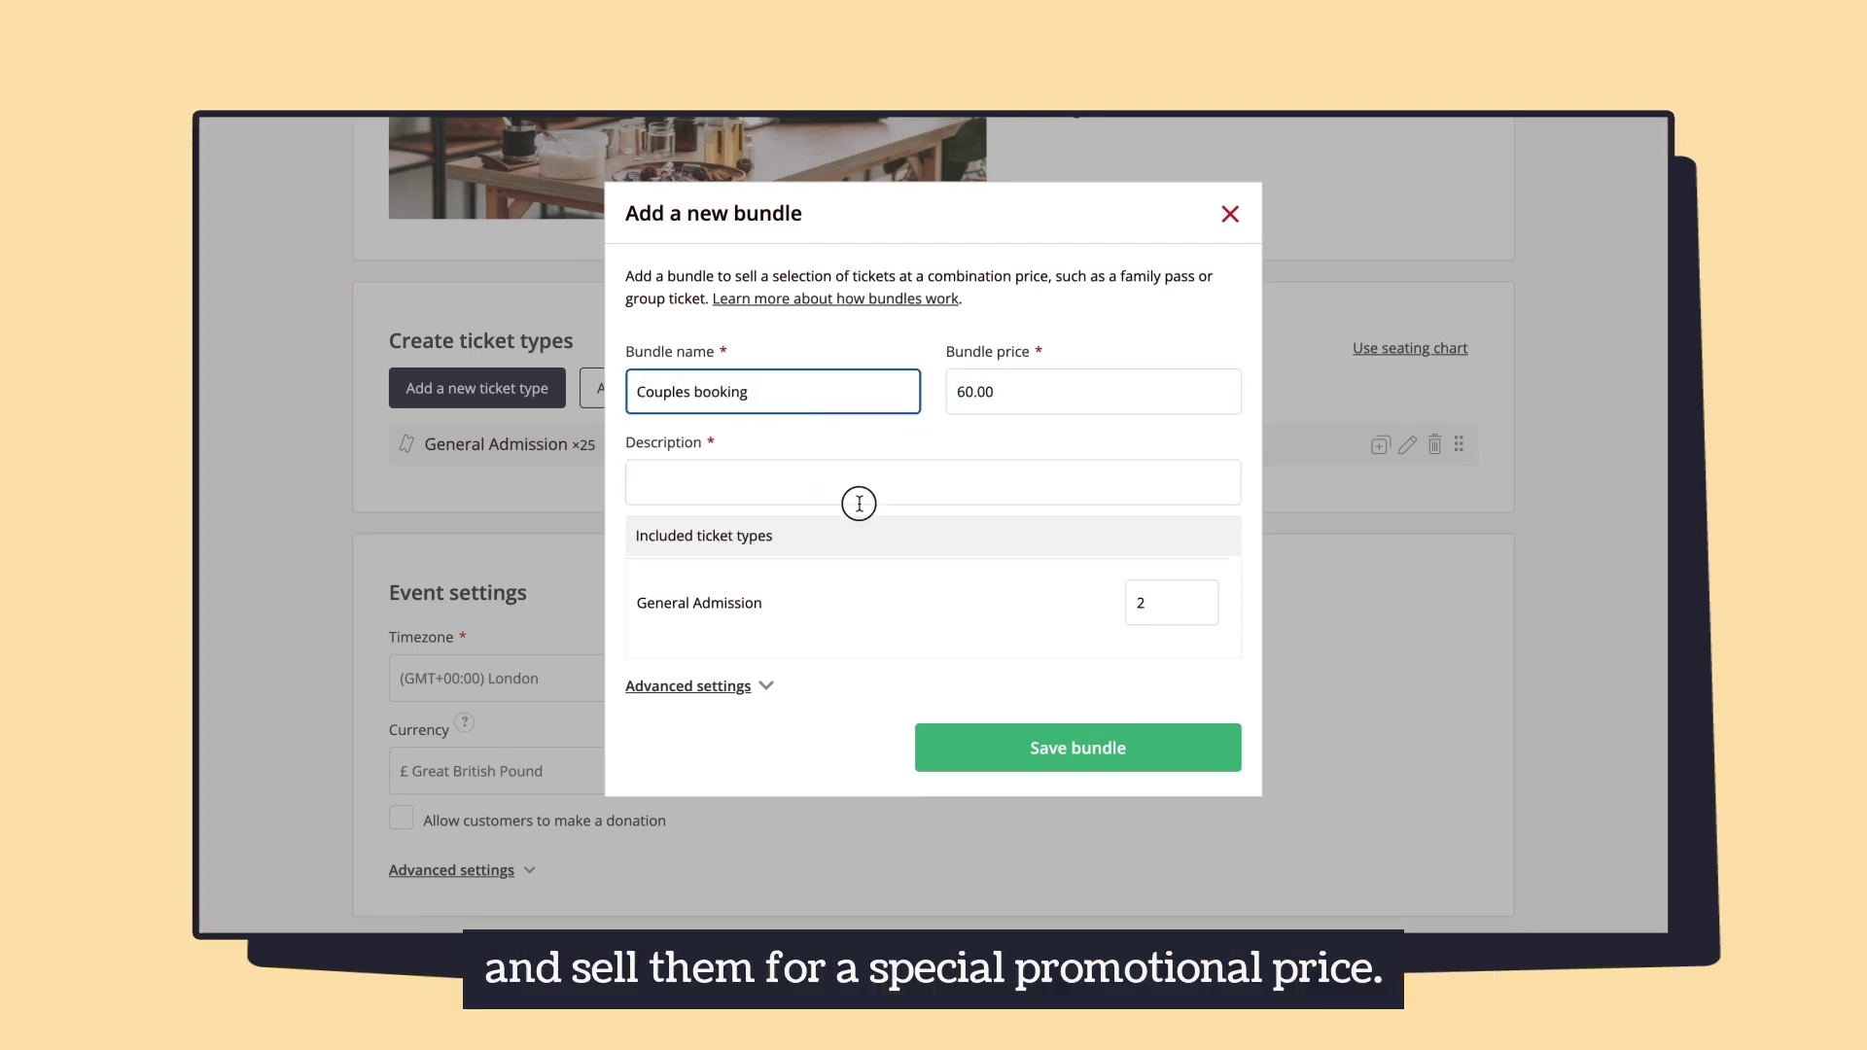
Step: Describe the bundle as including all candle making equipment for 2 and save it
{"action": "left_click", "coordinate": [855, 486]}
{"action": "left_click", "coordinate": [971, 533]}
{"action": "type", "text": "!"}
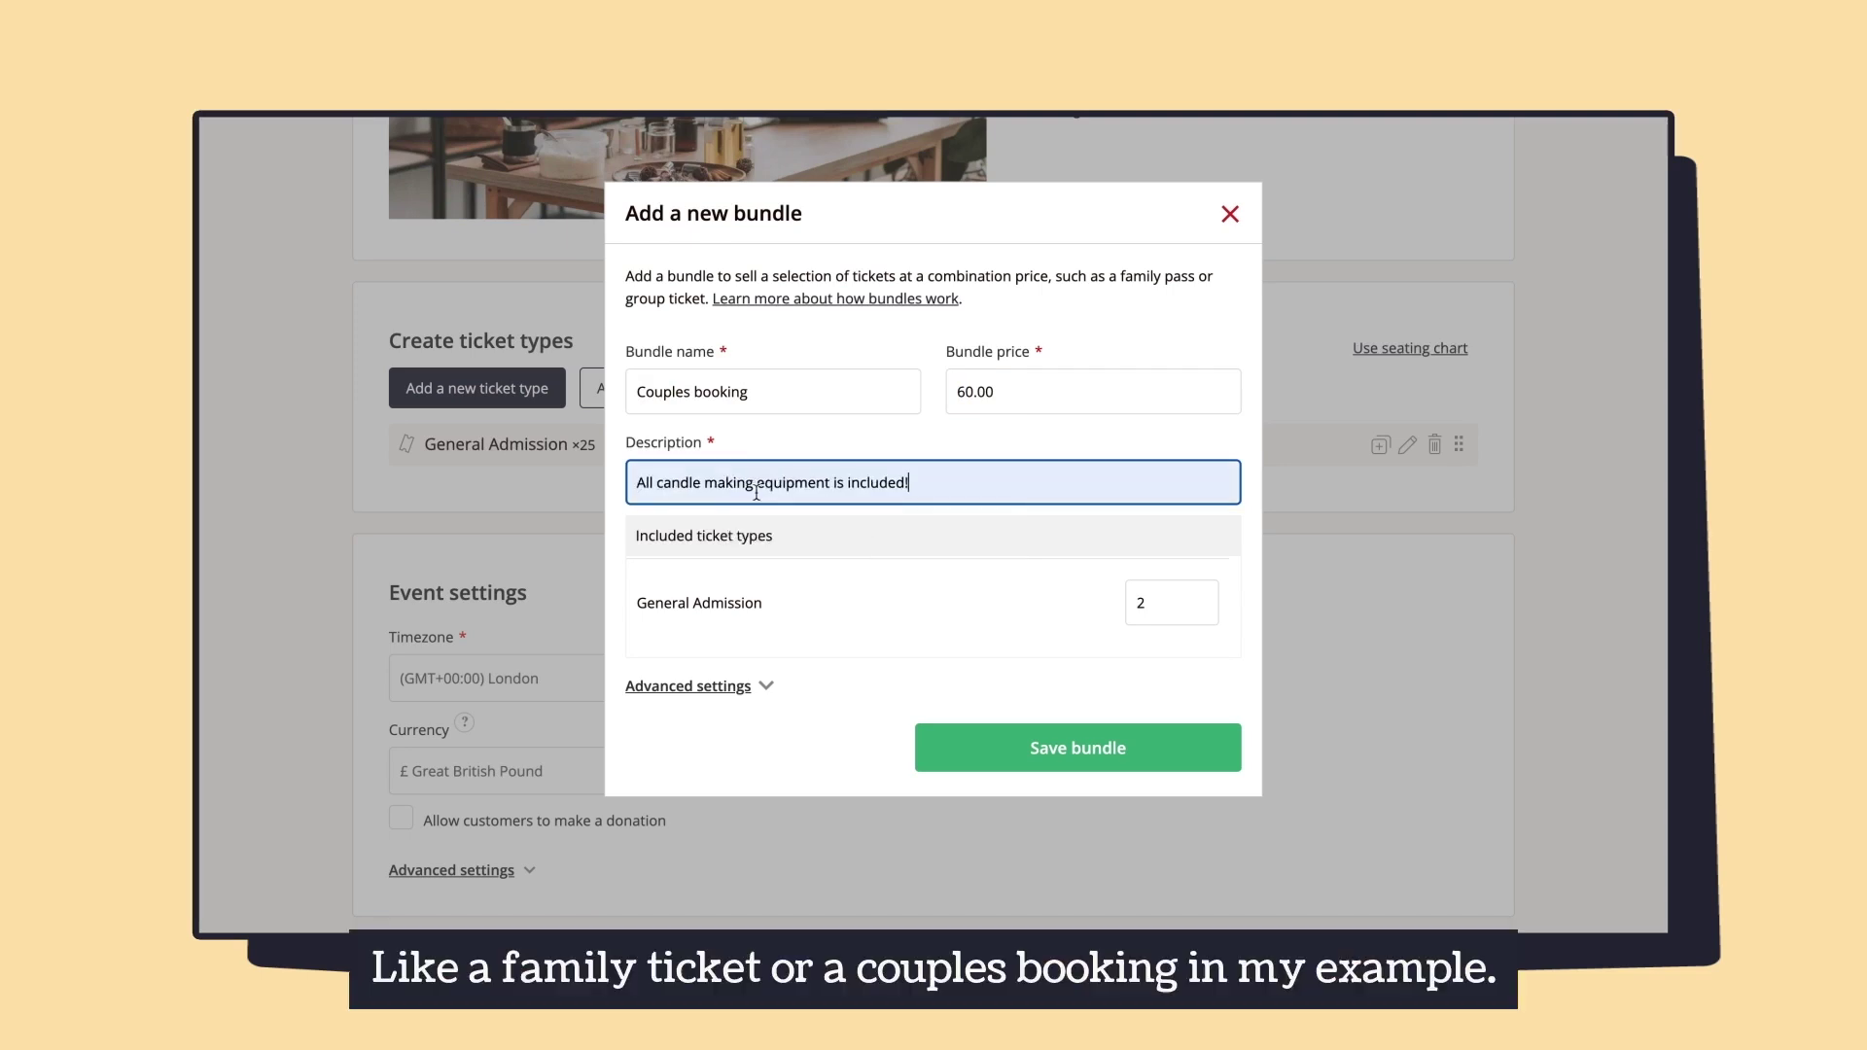
{"action": "left_click", "coordinate": [829, 485]}
{"action": "type", "text": "for 2"}
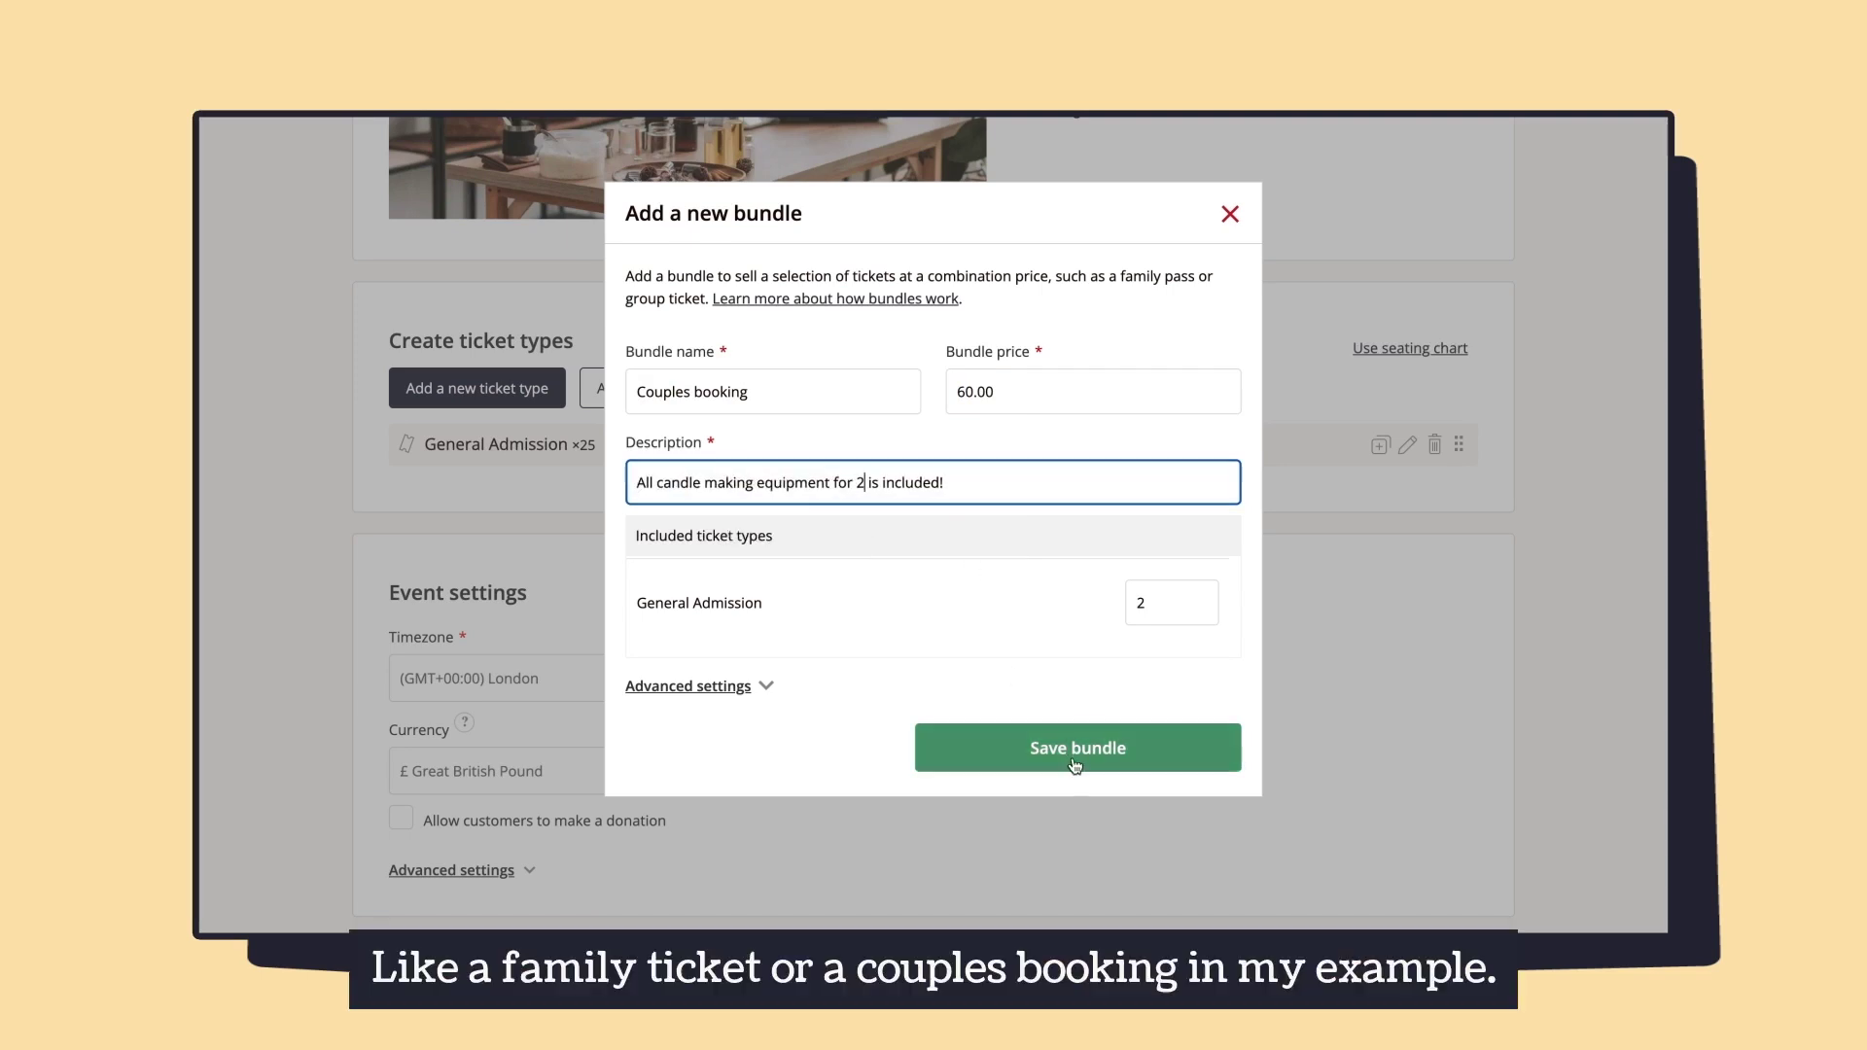
{"action": "left_click", "coordinate": [1074, 749]}
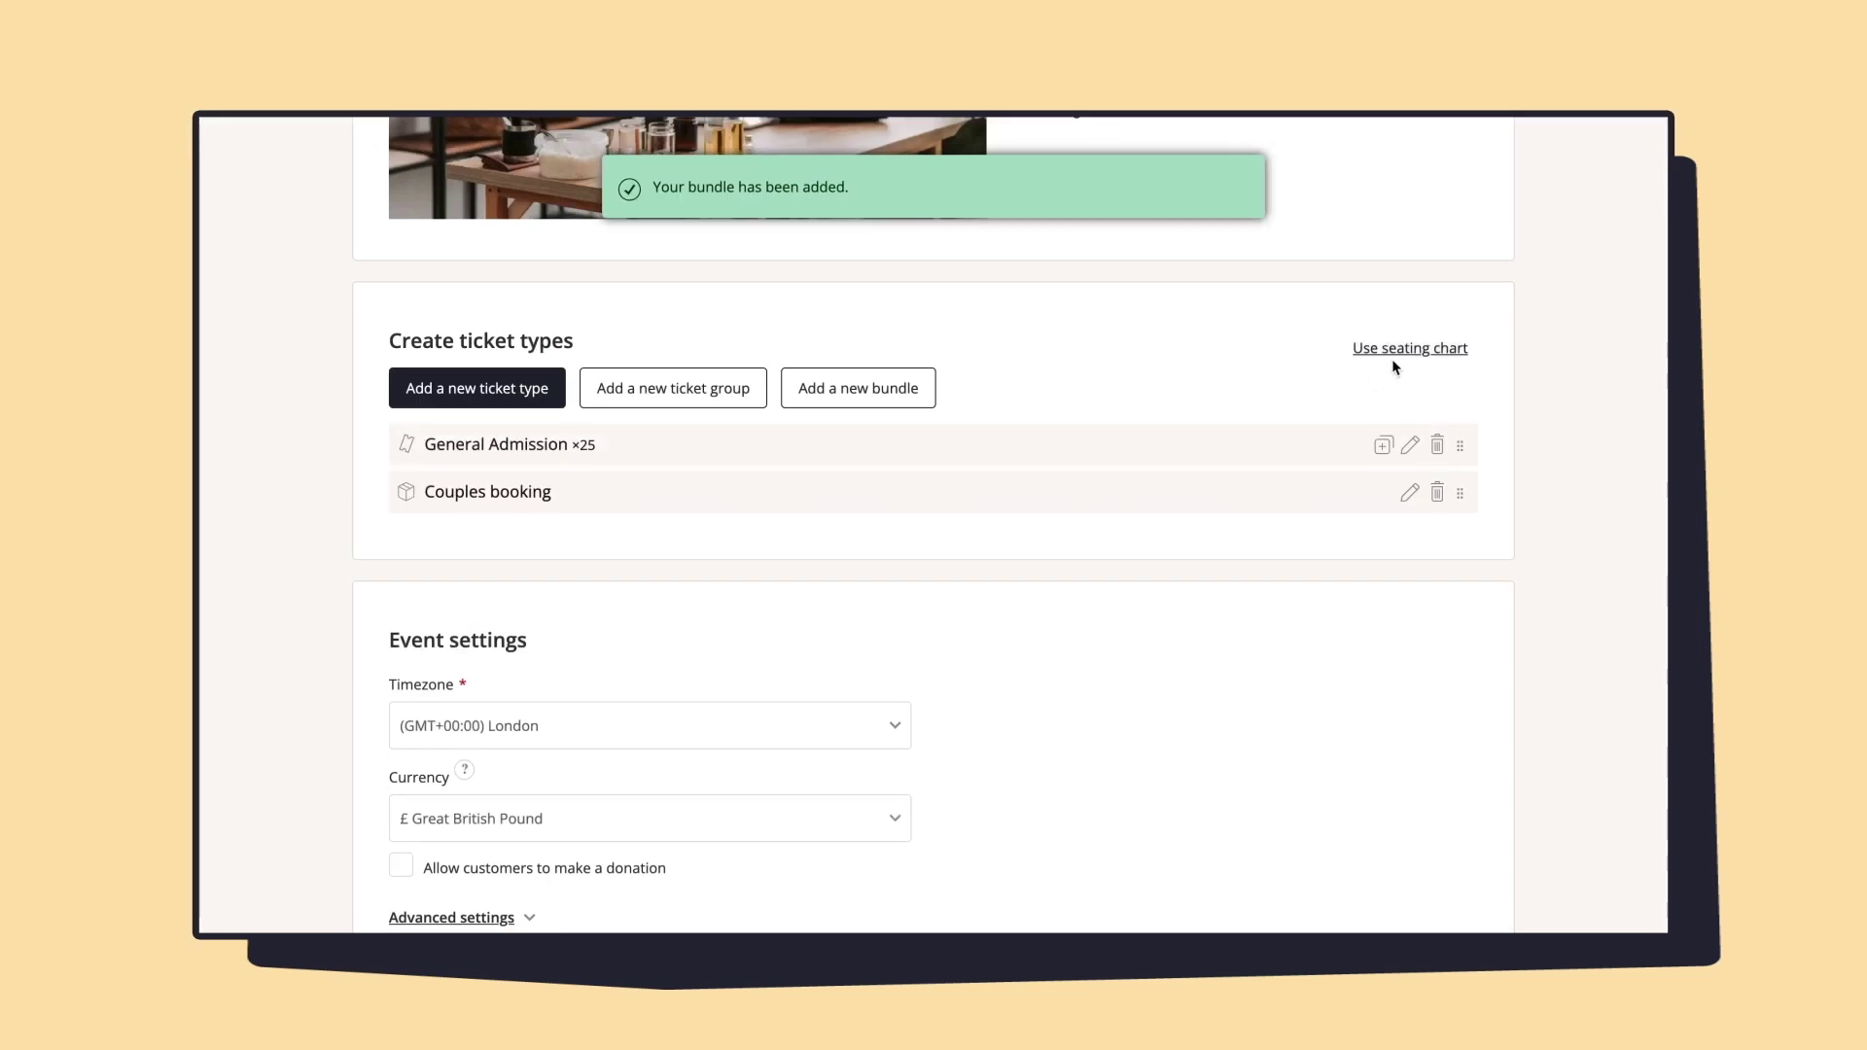
{"action": "left_click", "coordinate": [1395, 352]}
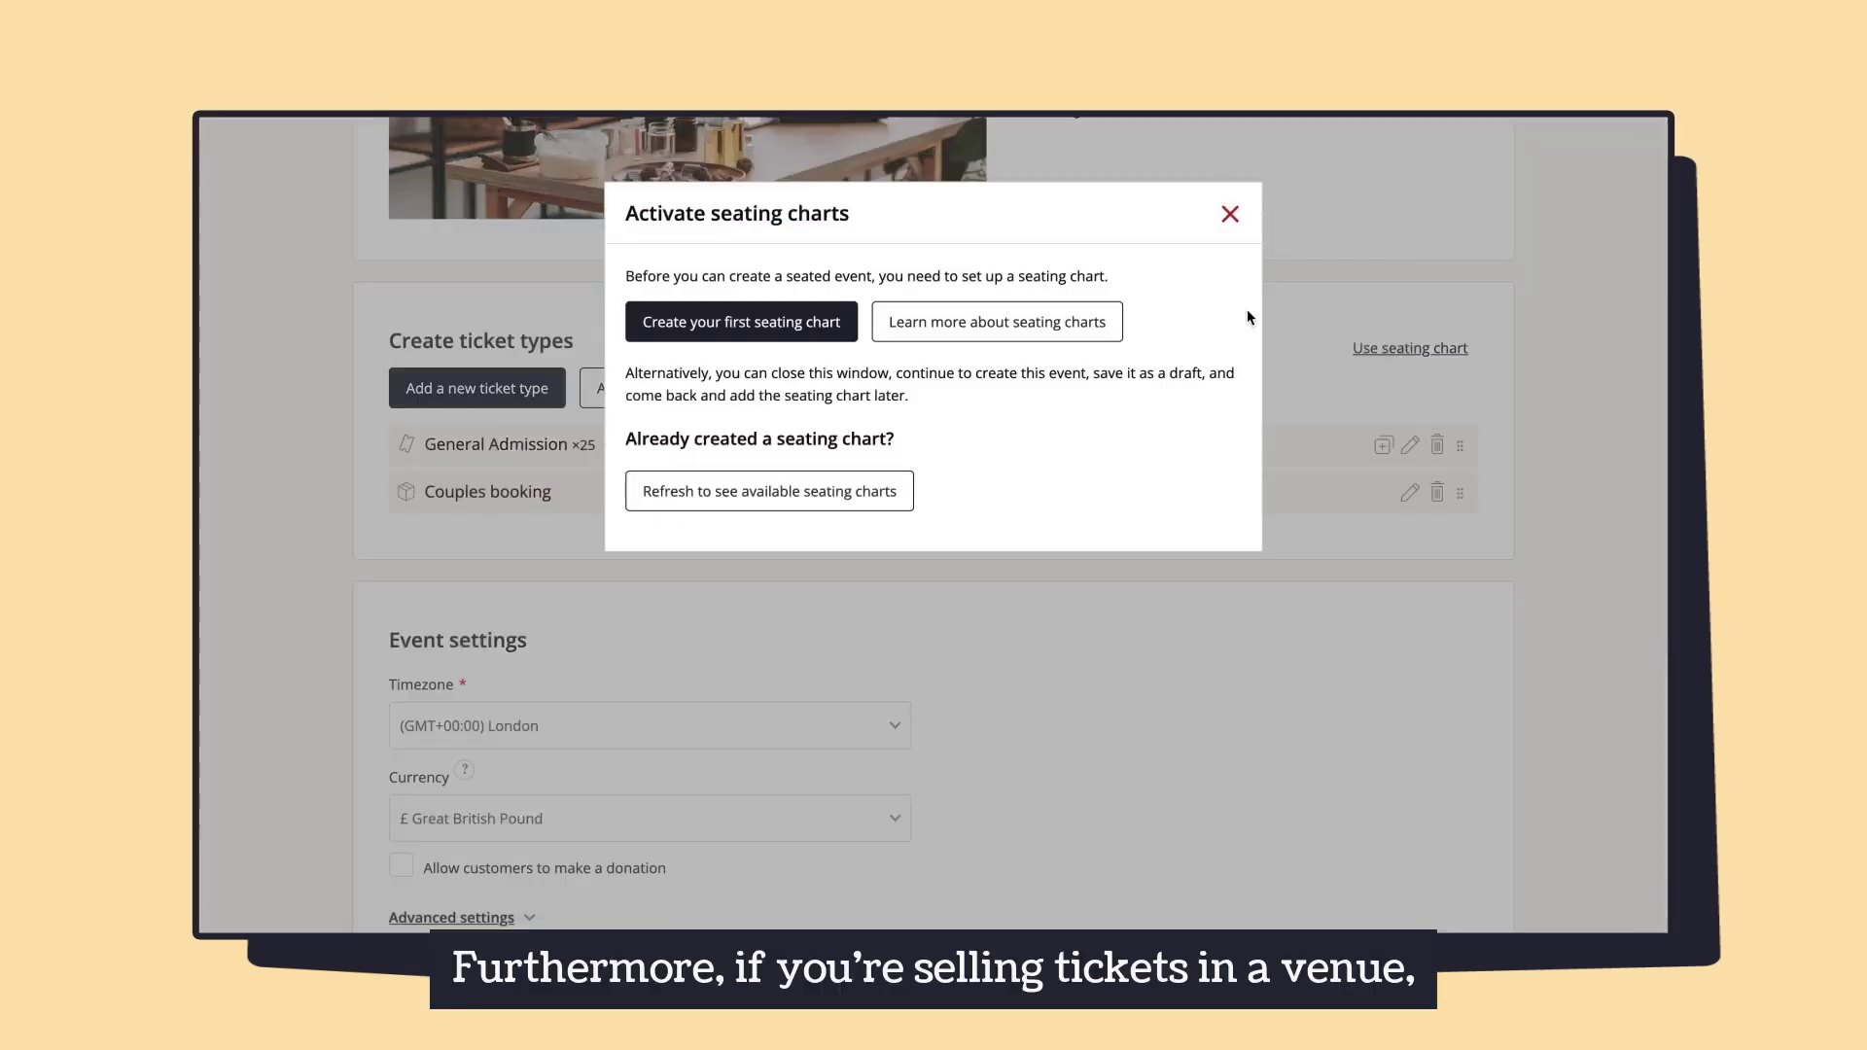
Step: Close the seating chart prompt and briefly review the advanced event settings
{"action": "left_click", "coordinate": [1229, 214]}
{"action": "scroll", "coordinate": [829, 431], "scroll_direction": "down", "scroll_amount": 2}
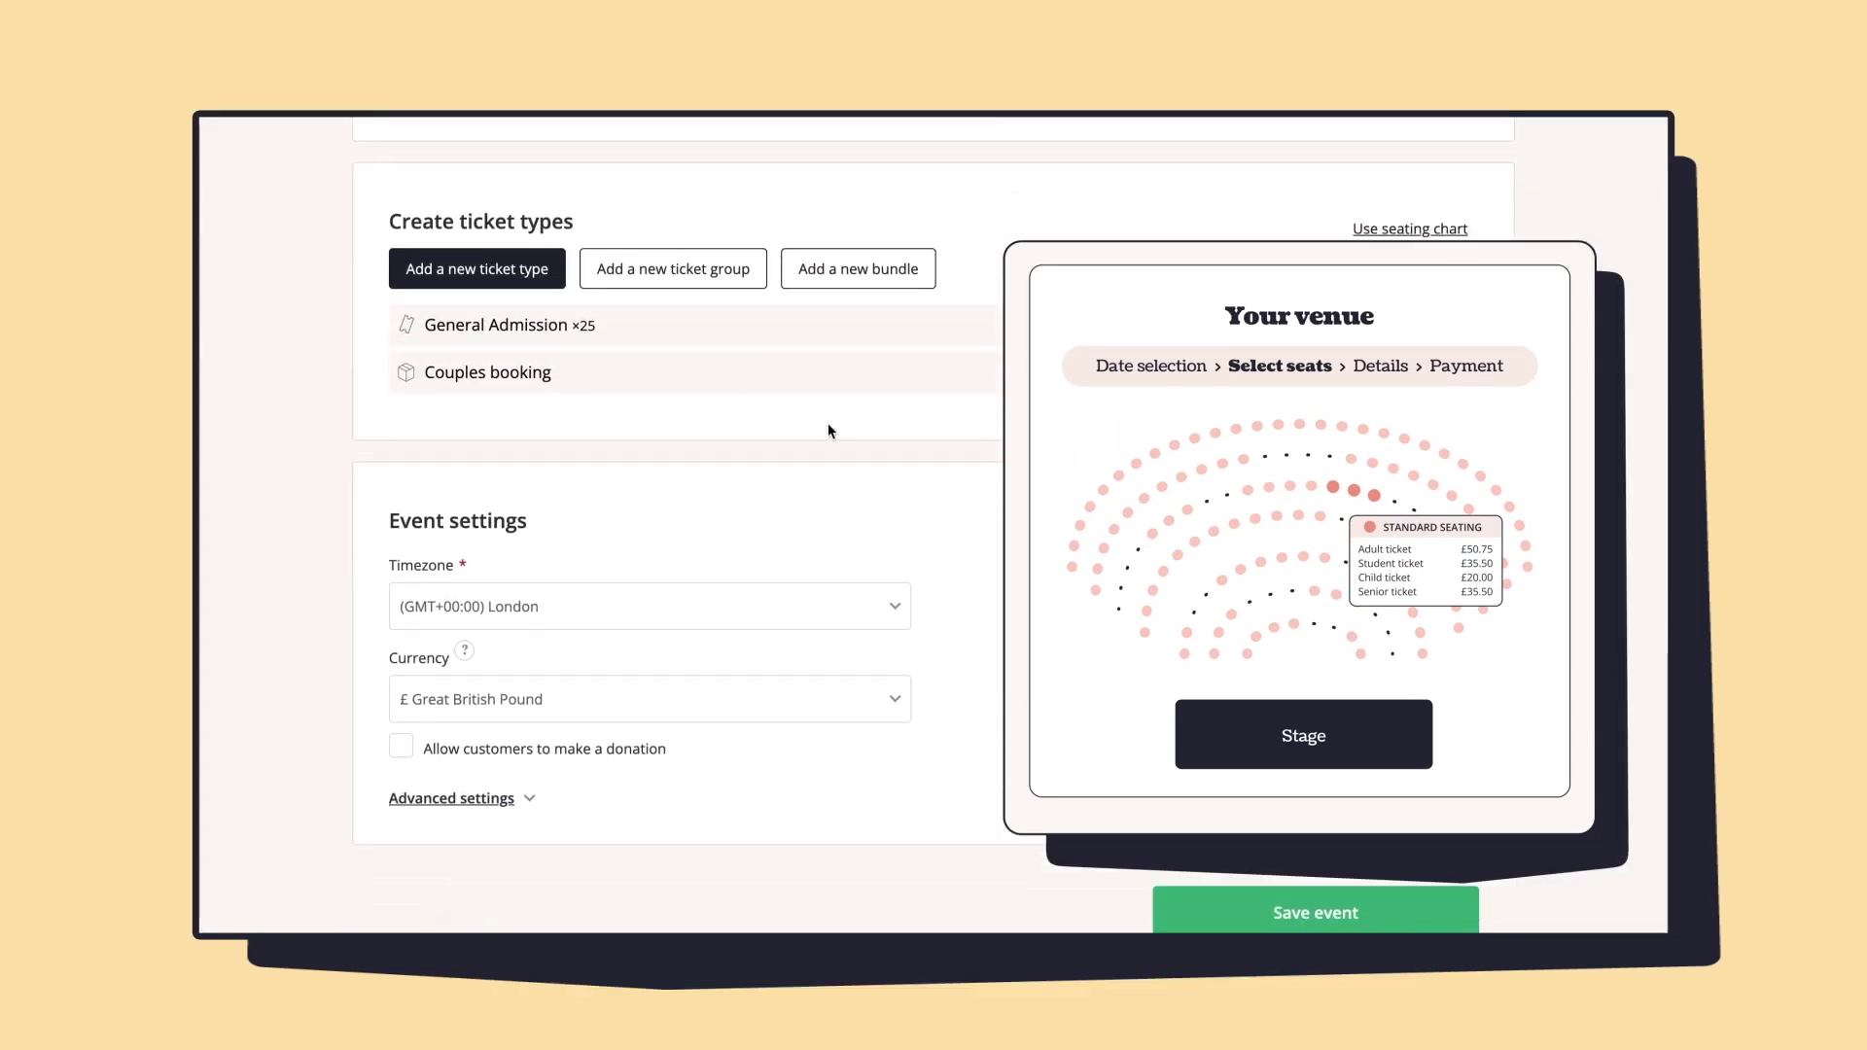
{"action": "left_click", "coordinate": [532, 799]}
{"action": "scroll", "coordinate": [603, 793], "scroll_direction": "down", "scroll_amount": 2}
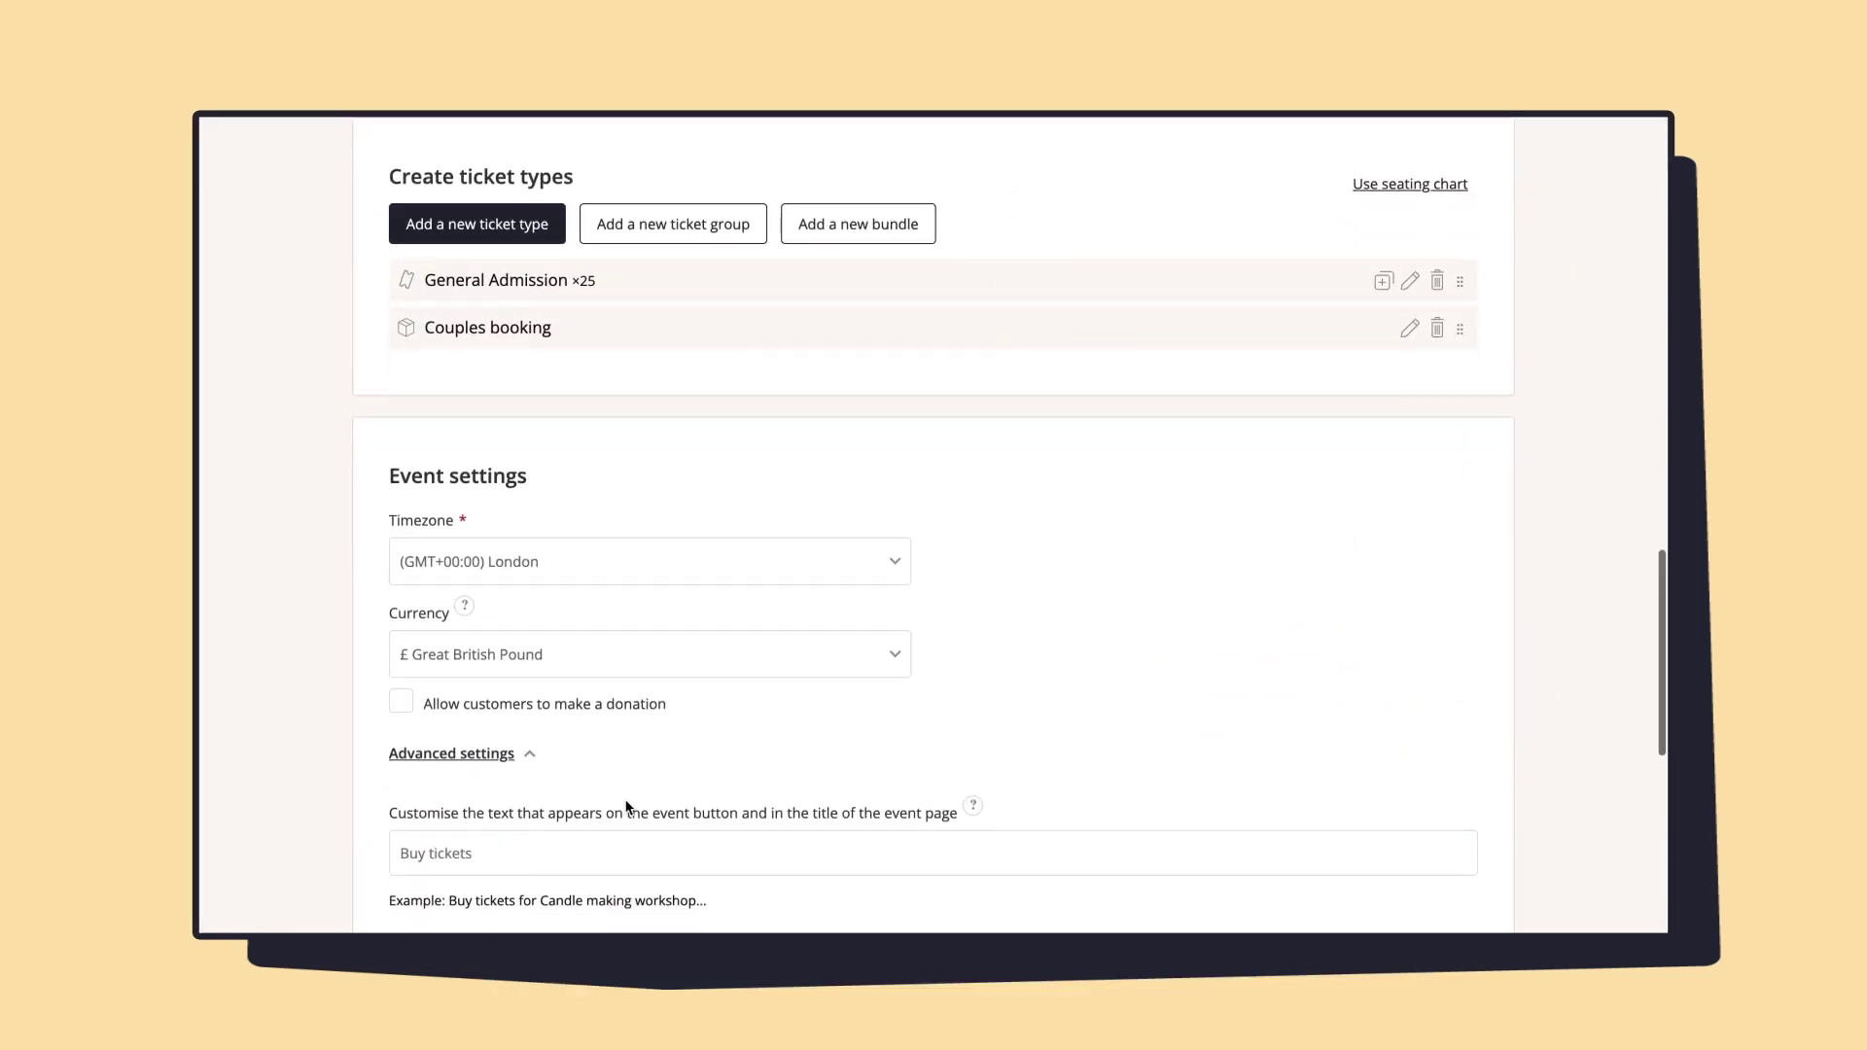
{"action": "scroll", "coordinate": [627, 807], "scroll_direction": "down", "scroll_amount": 1}
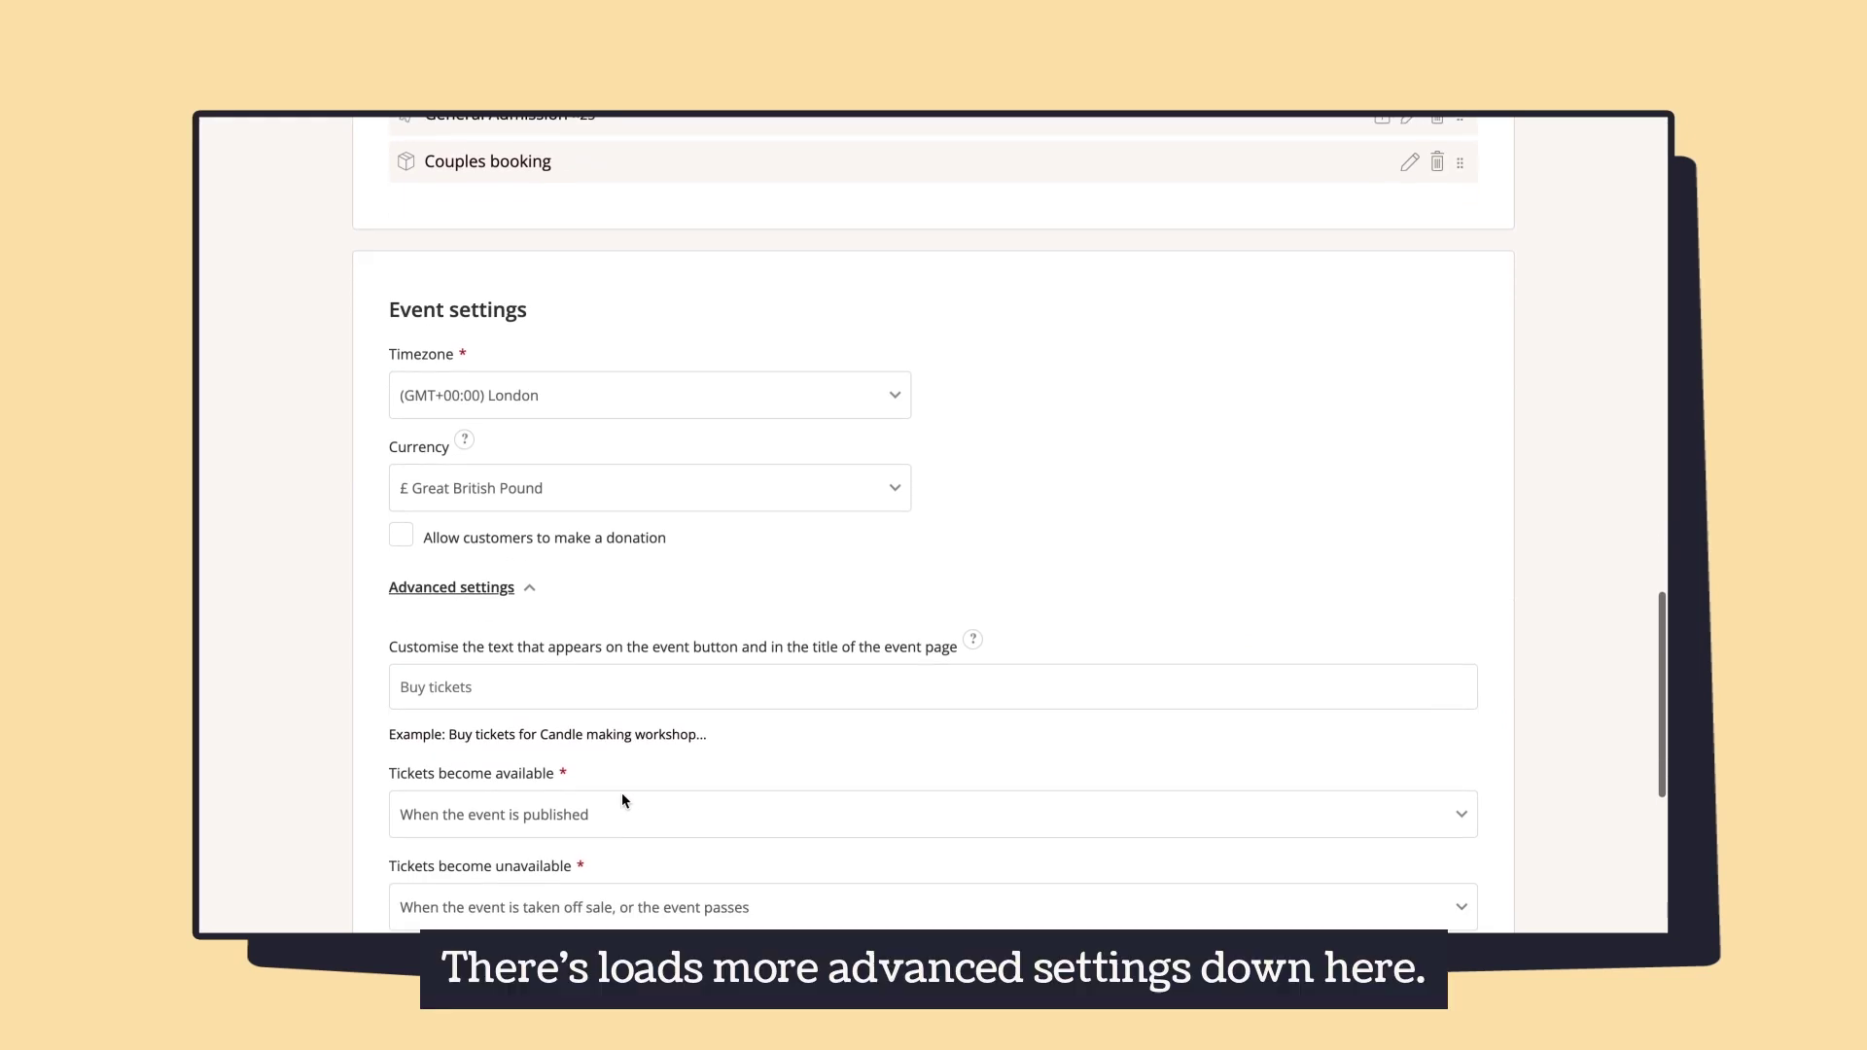
{"action": "left_click", "coordinate": [531, 594]}
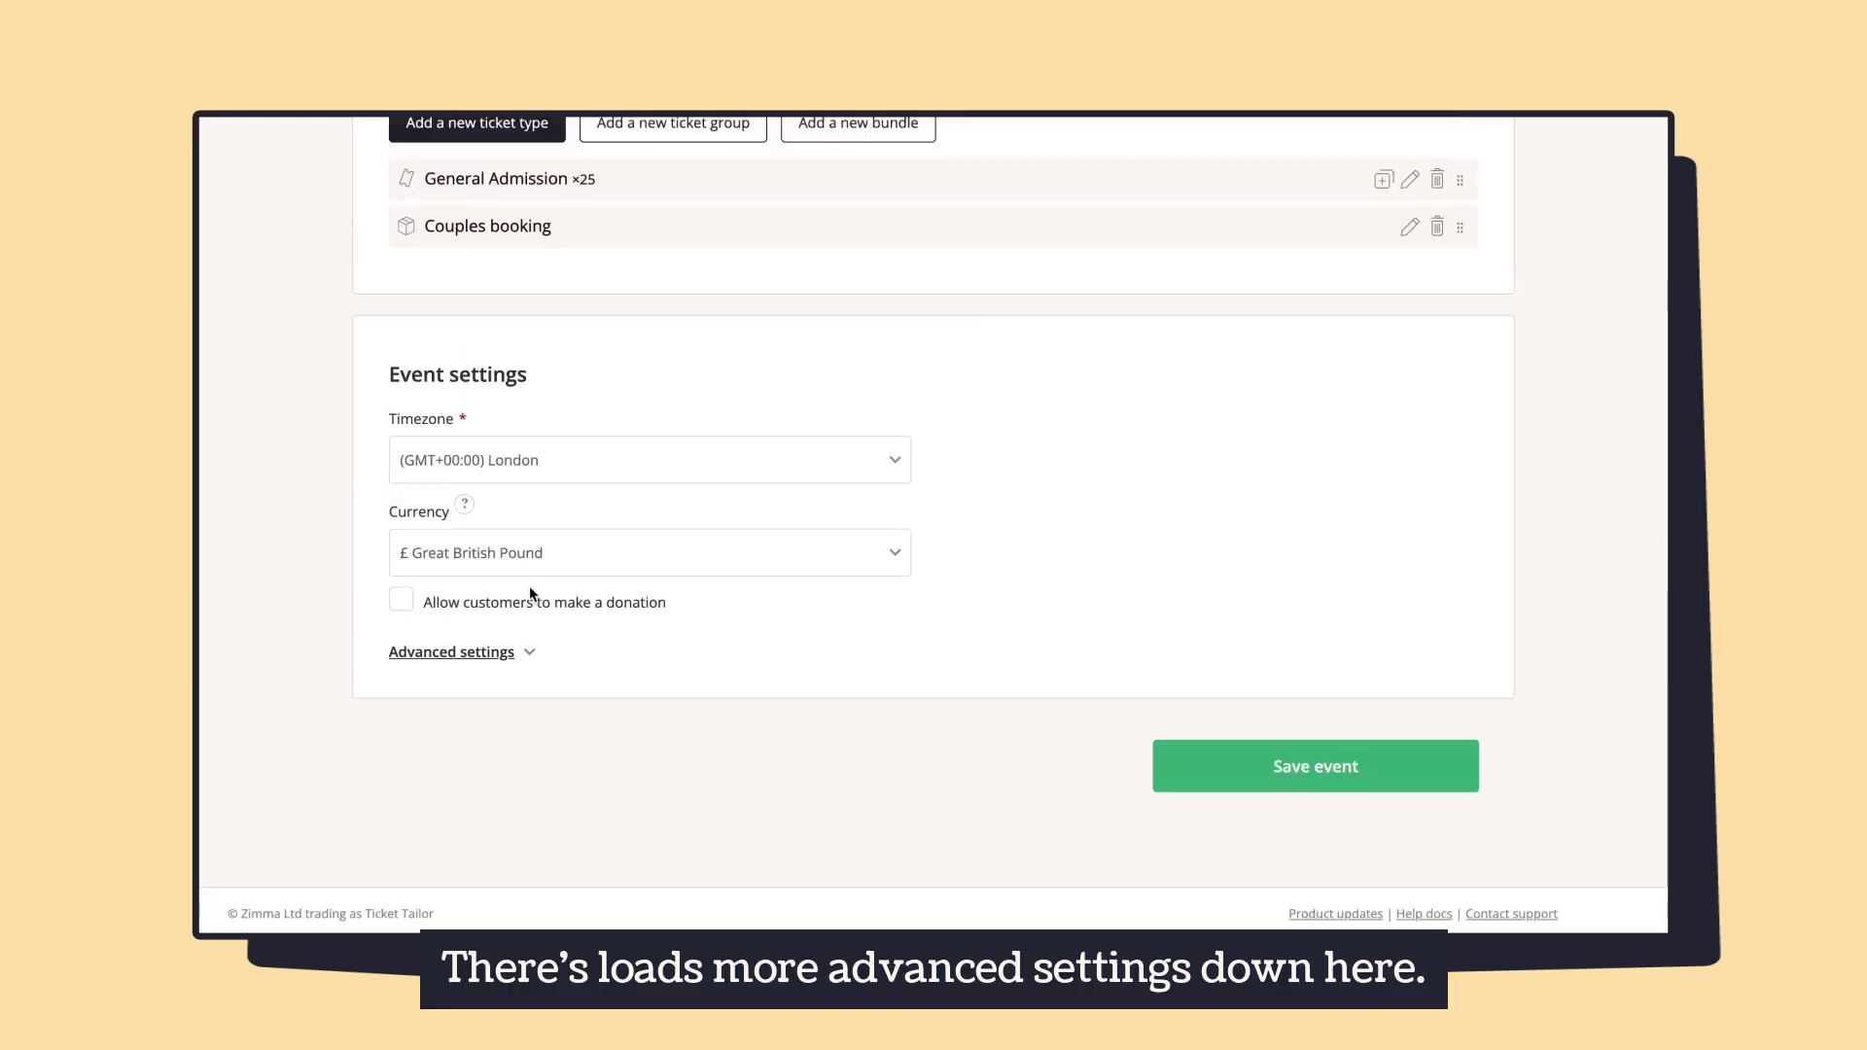
Step: Allow donations with a suggested 10.00 and the local partner charity description
{"action": "left_click", "coordinate": [402, 600]}
{"action": "scroll", "coordinate": [961, 579], "scroll_direction": "down", "scroll_amount": 1}
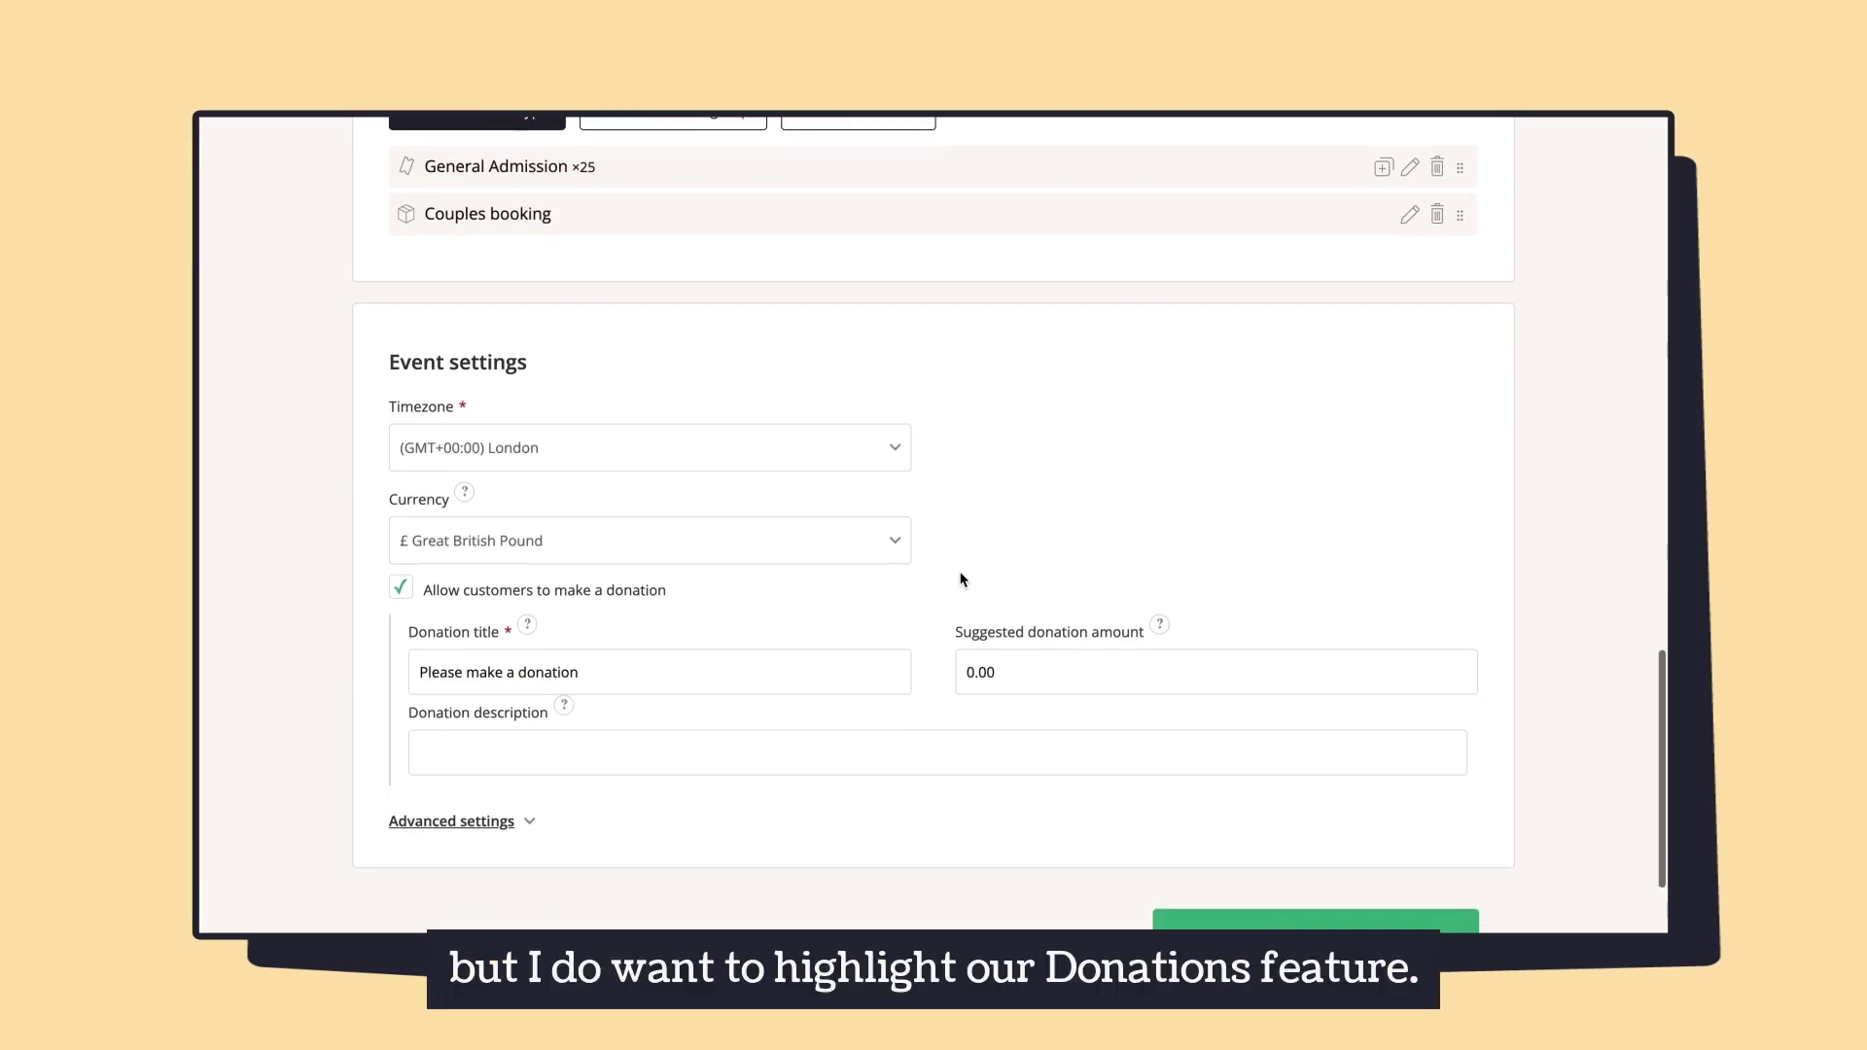
{"action": "left_click", "coordinate": [1155, 665]}
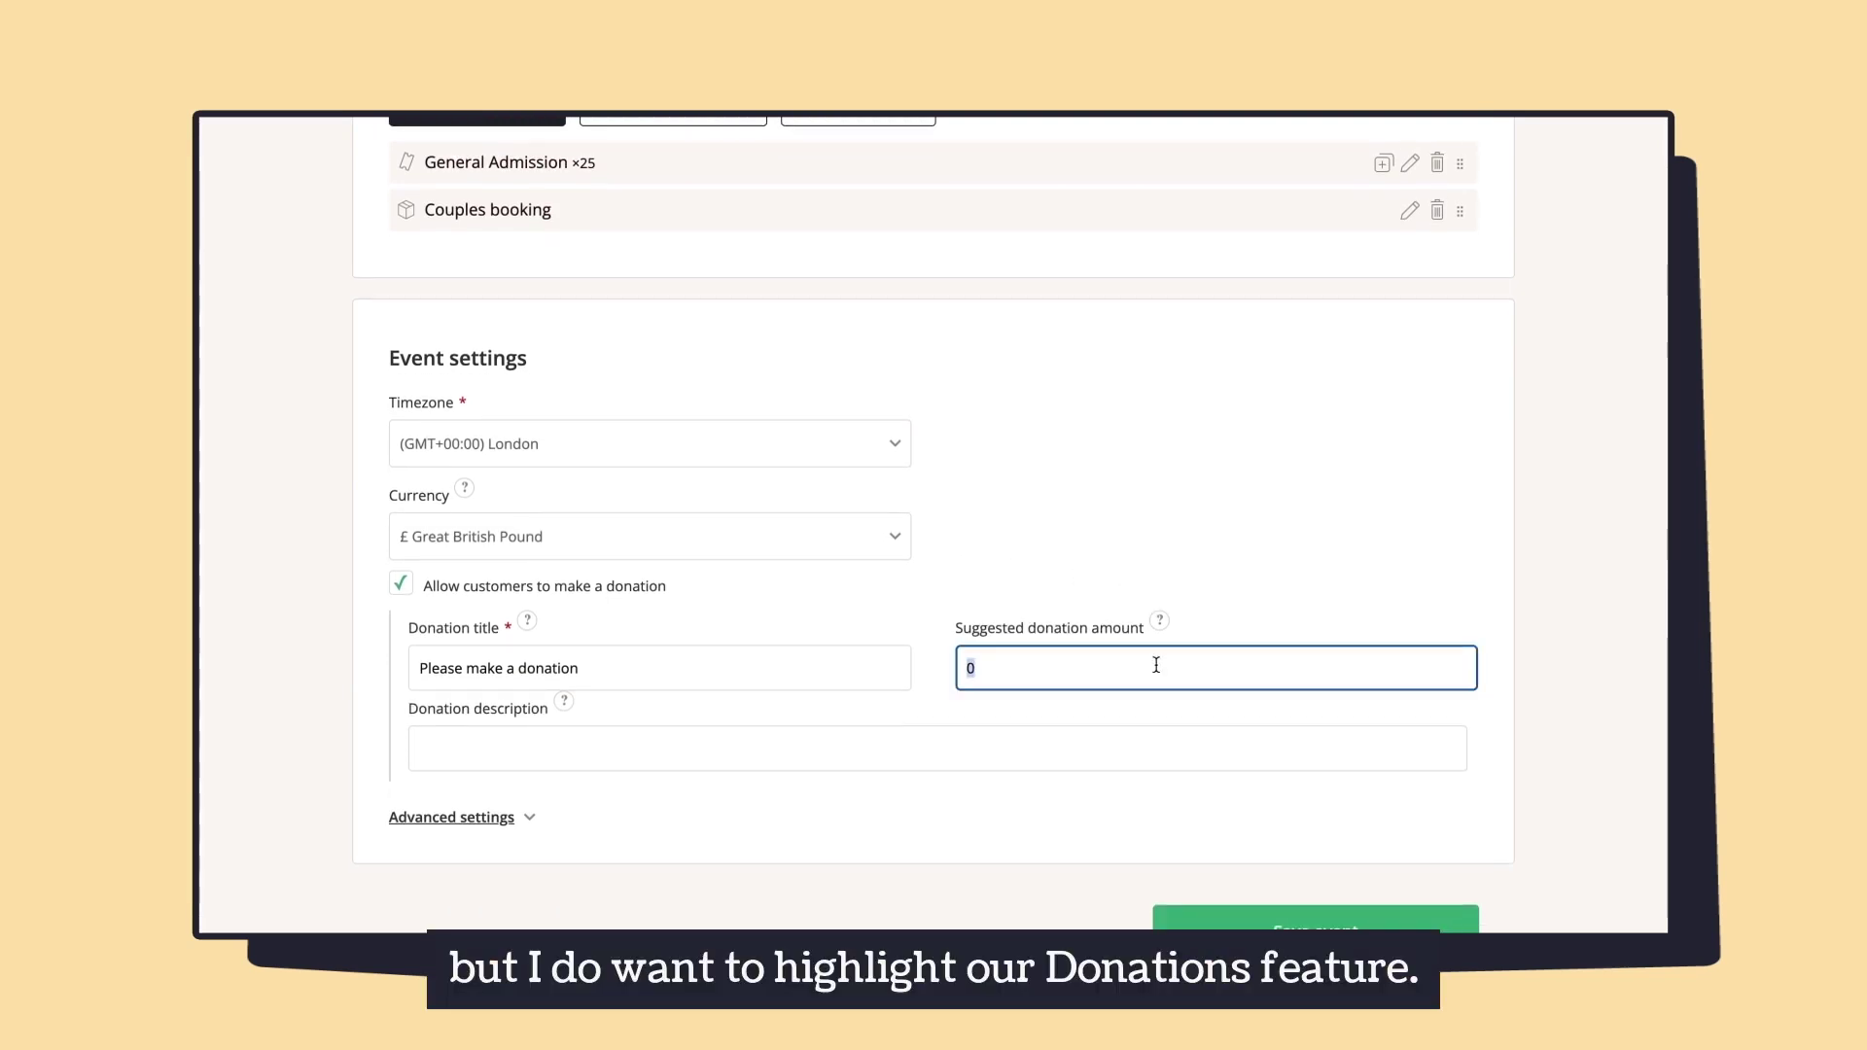
{"action": "type", "text": "10"}
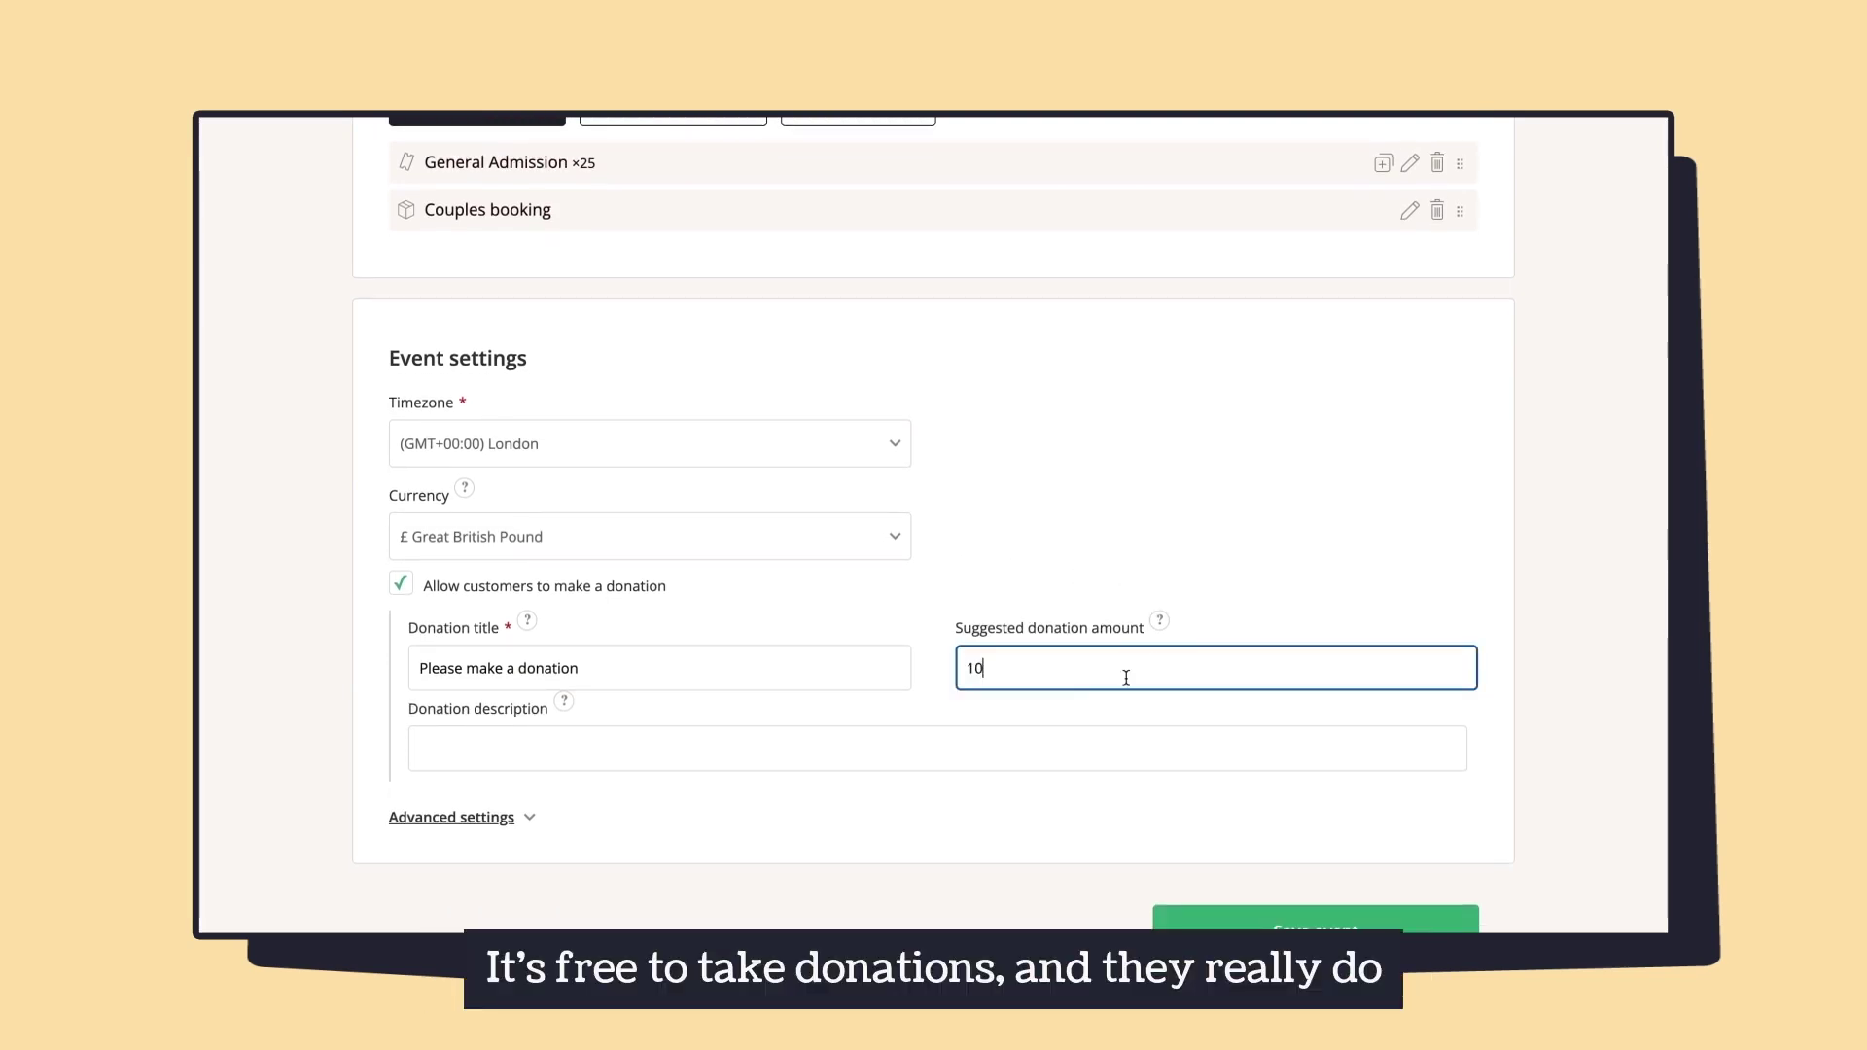
{"action": "left_click", "coordinate": [1089, 739]}
{"action": "left_click", "coordinate": [932, 809]}
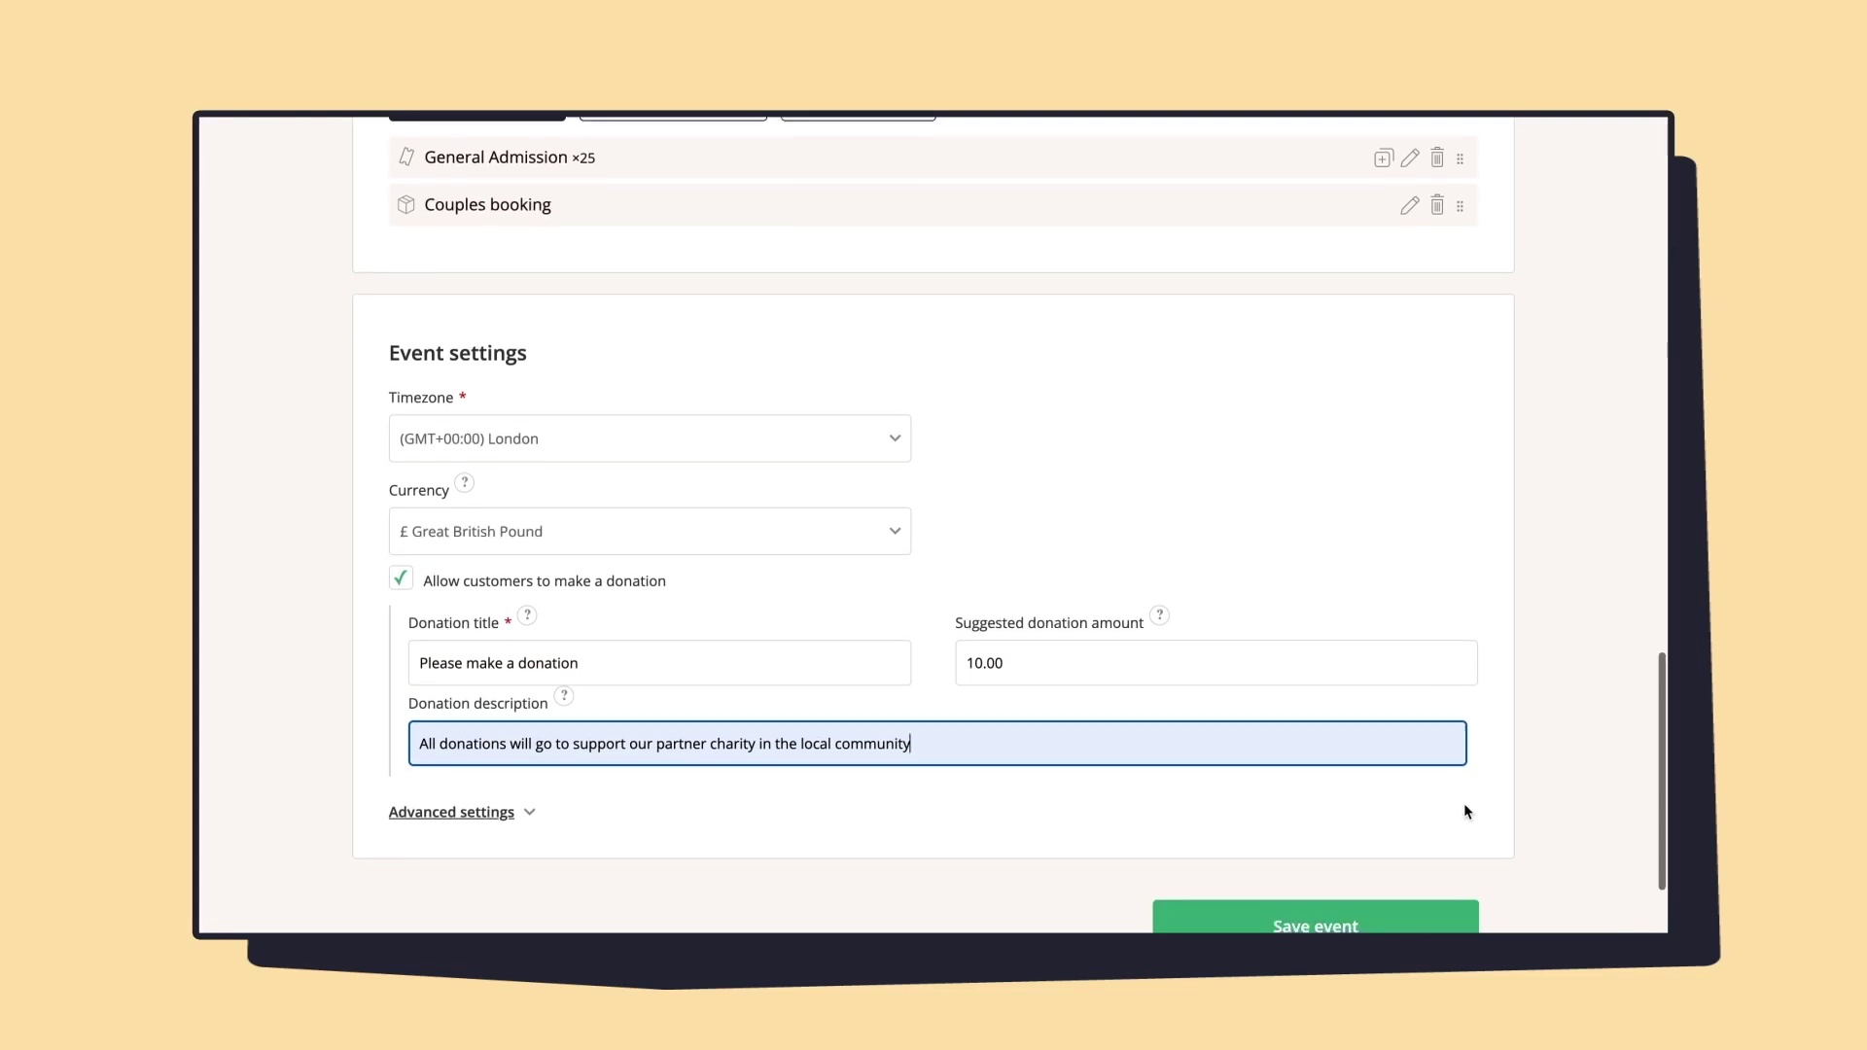
Step: Save the event and preview its public event page
{"action": "scroll", "coordinate": [1466, 809], "scroll_direction": "down", "scroll_amount": 1}
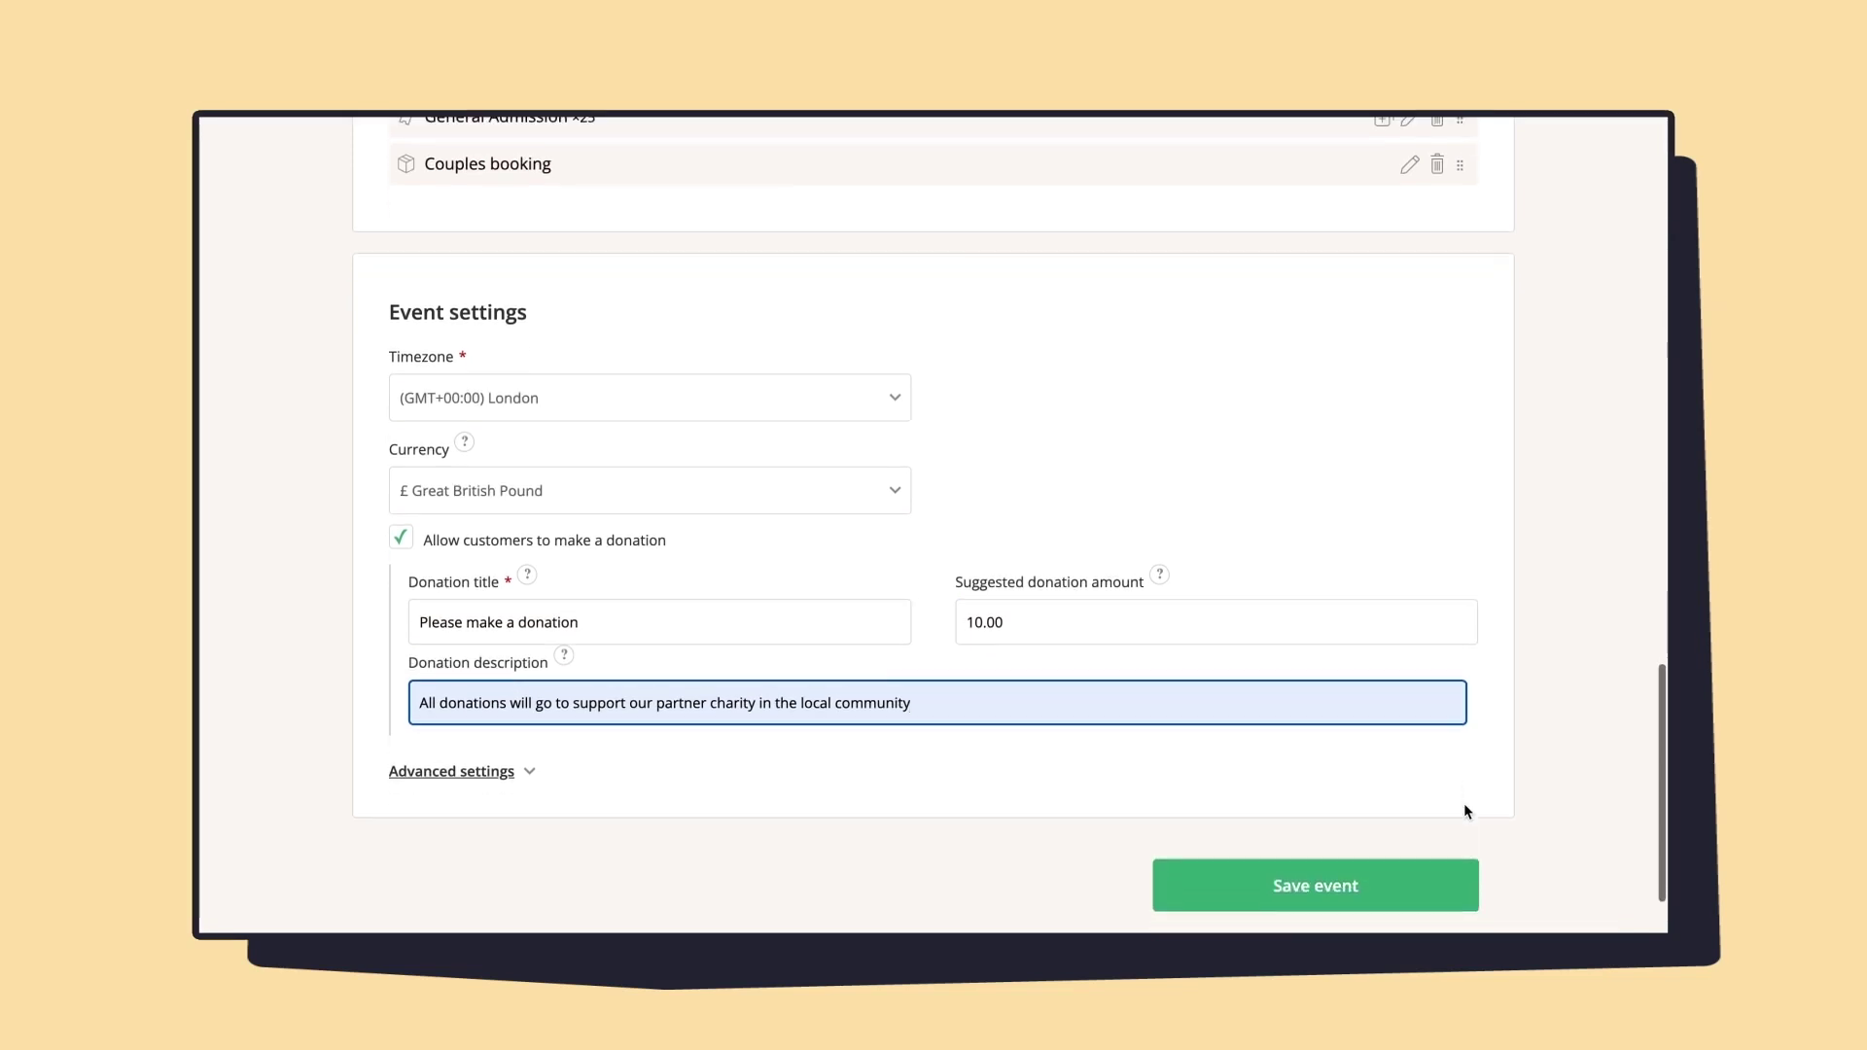
{"action": "left_click", "coordinate": [1475, 895]}
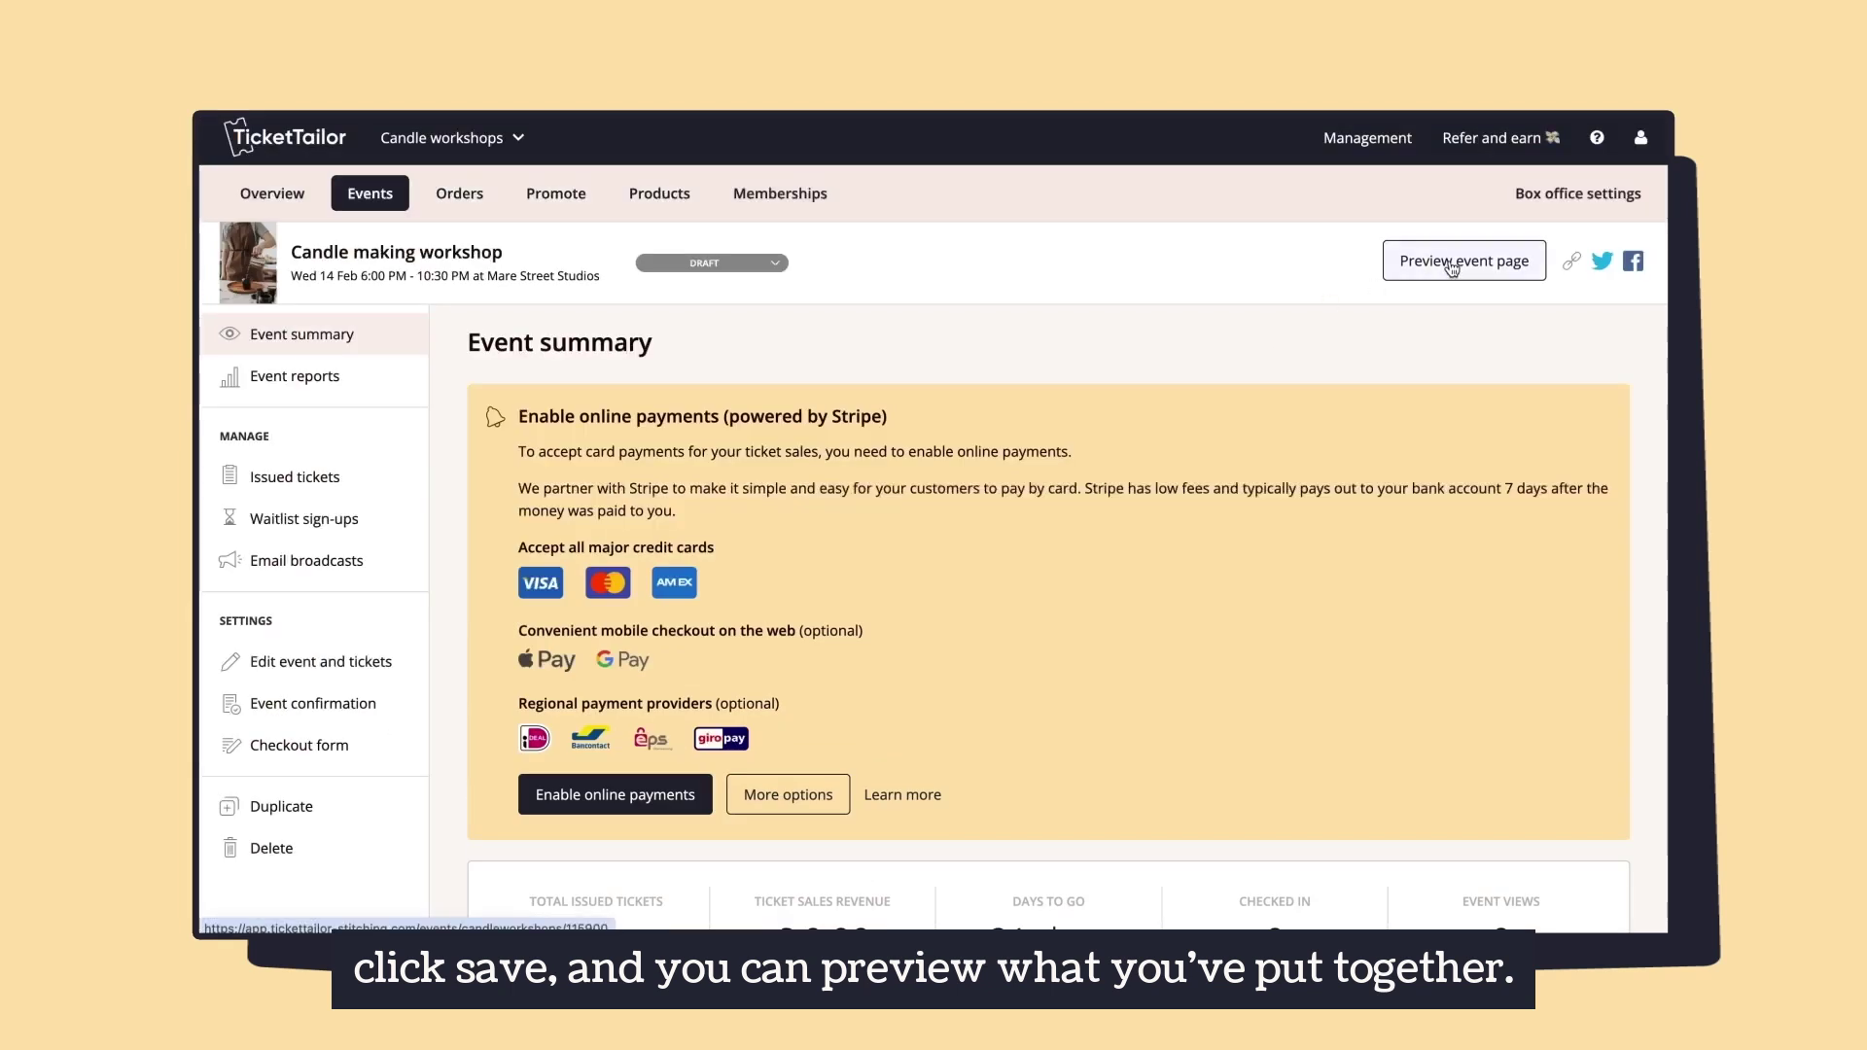
{"action": "left_click", "coordinate": [1451, 264]}
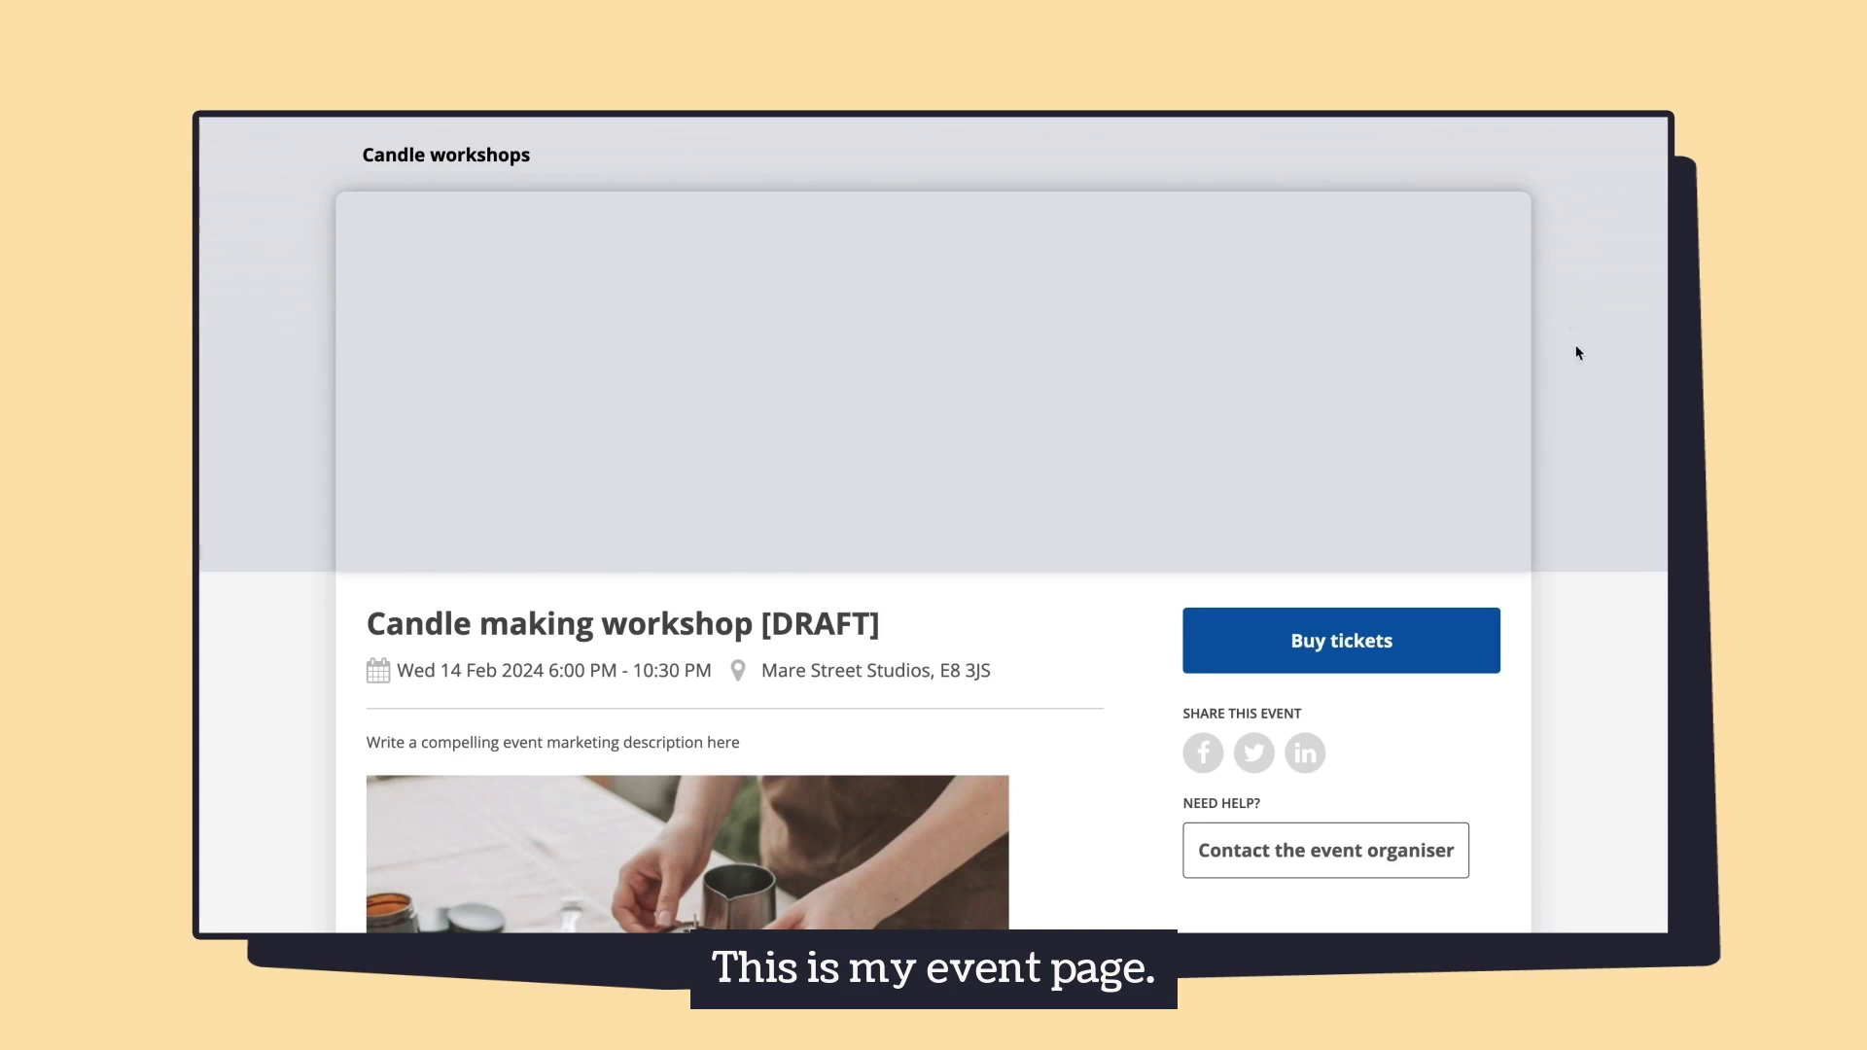
Step: On the preview page, buy one Couples booking and continue to the details step
{"action": "scroll", "coordinate": [1578, 396], "scroll_direction": "down", "scroll_amount": 1}
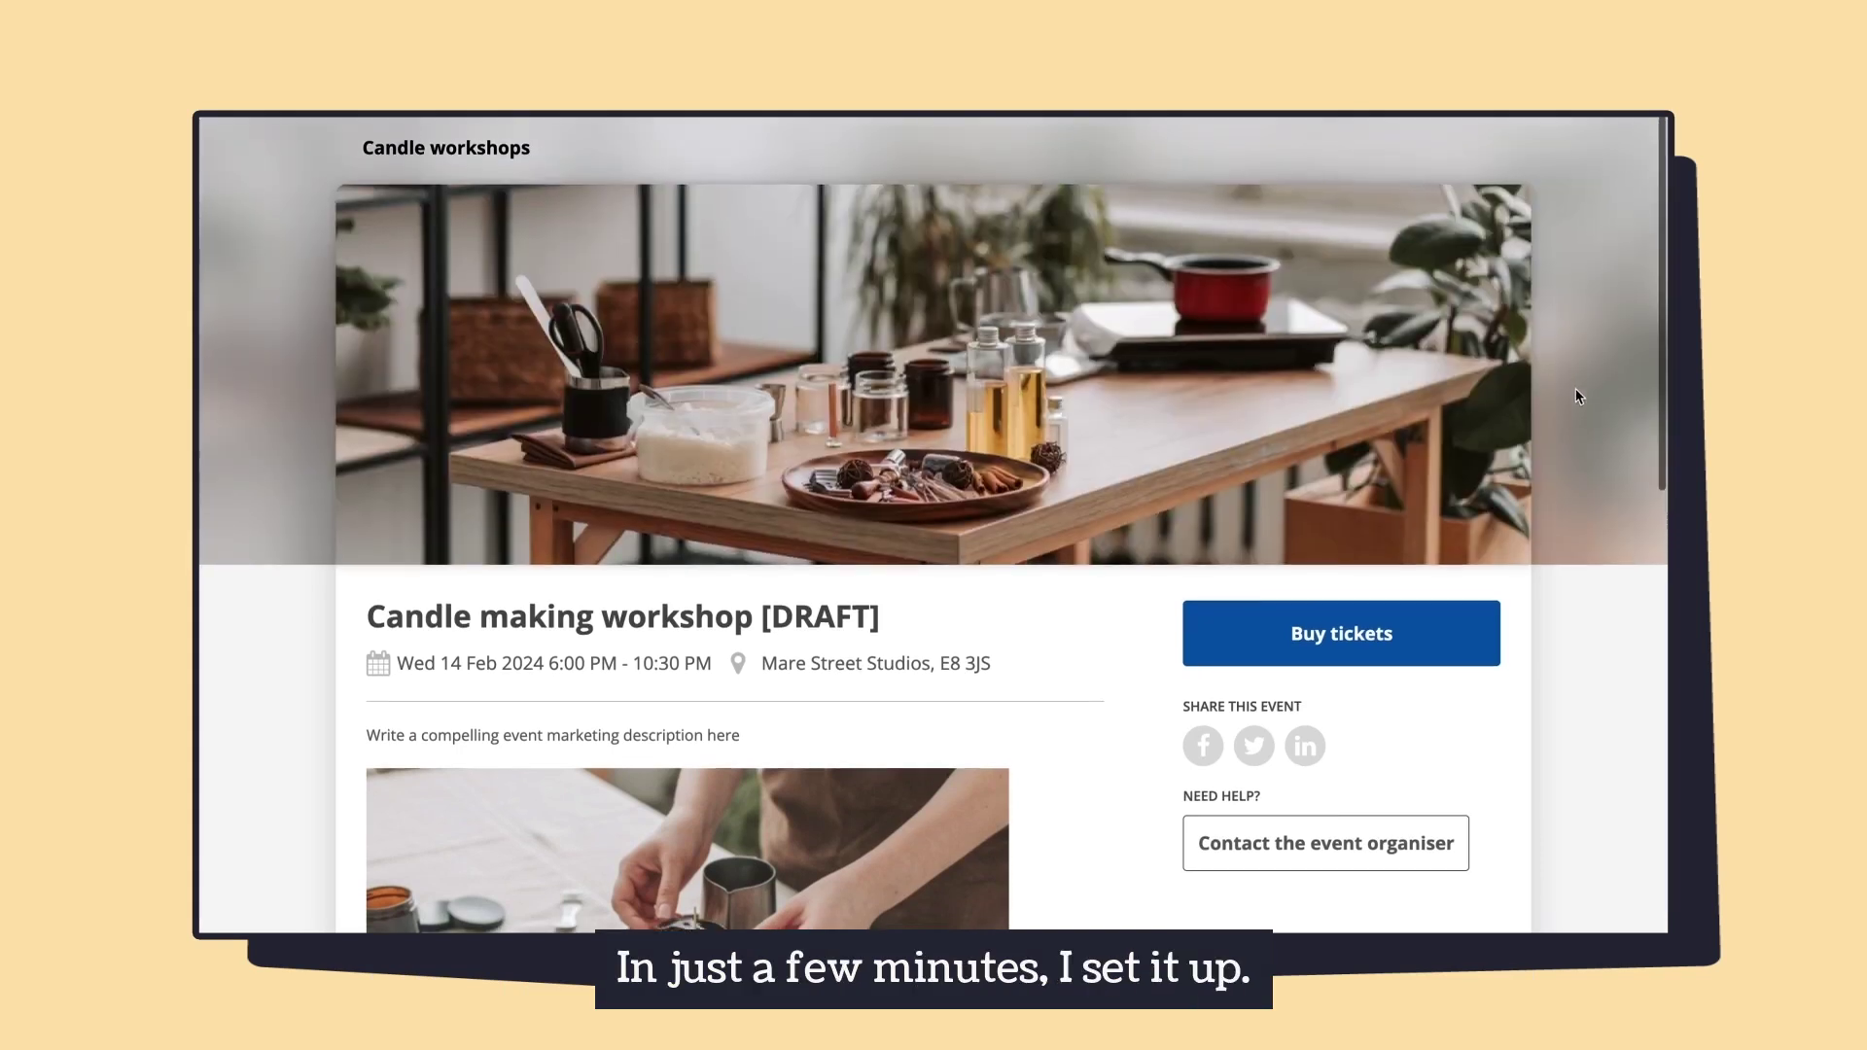
{"action": "scroll", "coordinate": [1578, 395], "scroll_direction": "down", "scroll_amount": 1}
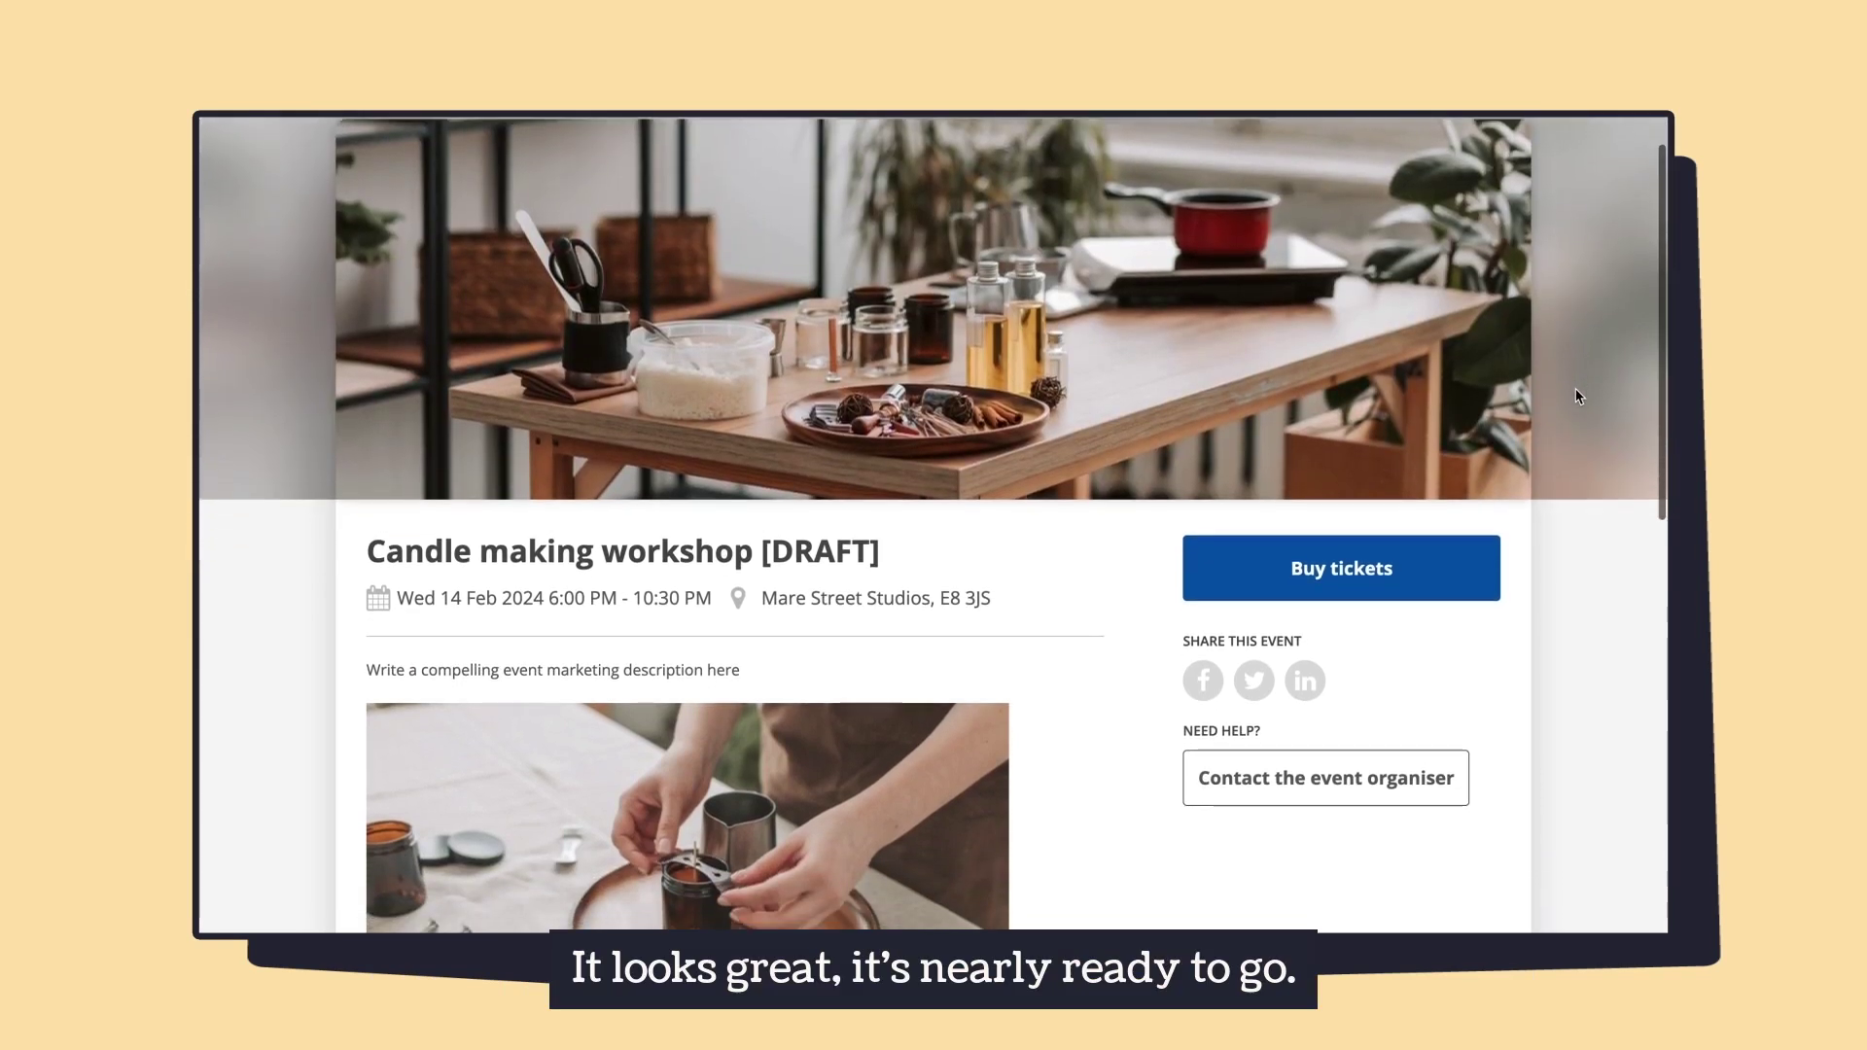
{"action": "scroll", "coordinate": [1578, 395], "scroll_direction": "down", "scroll_amount": 3}
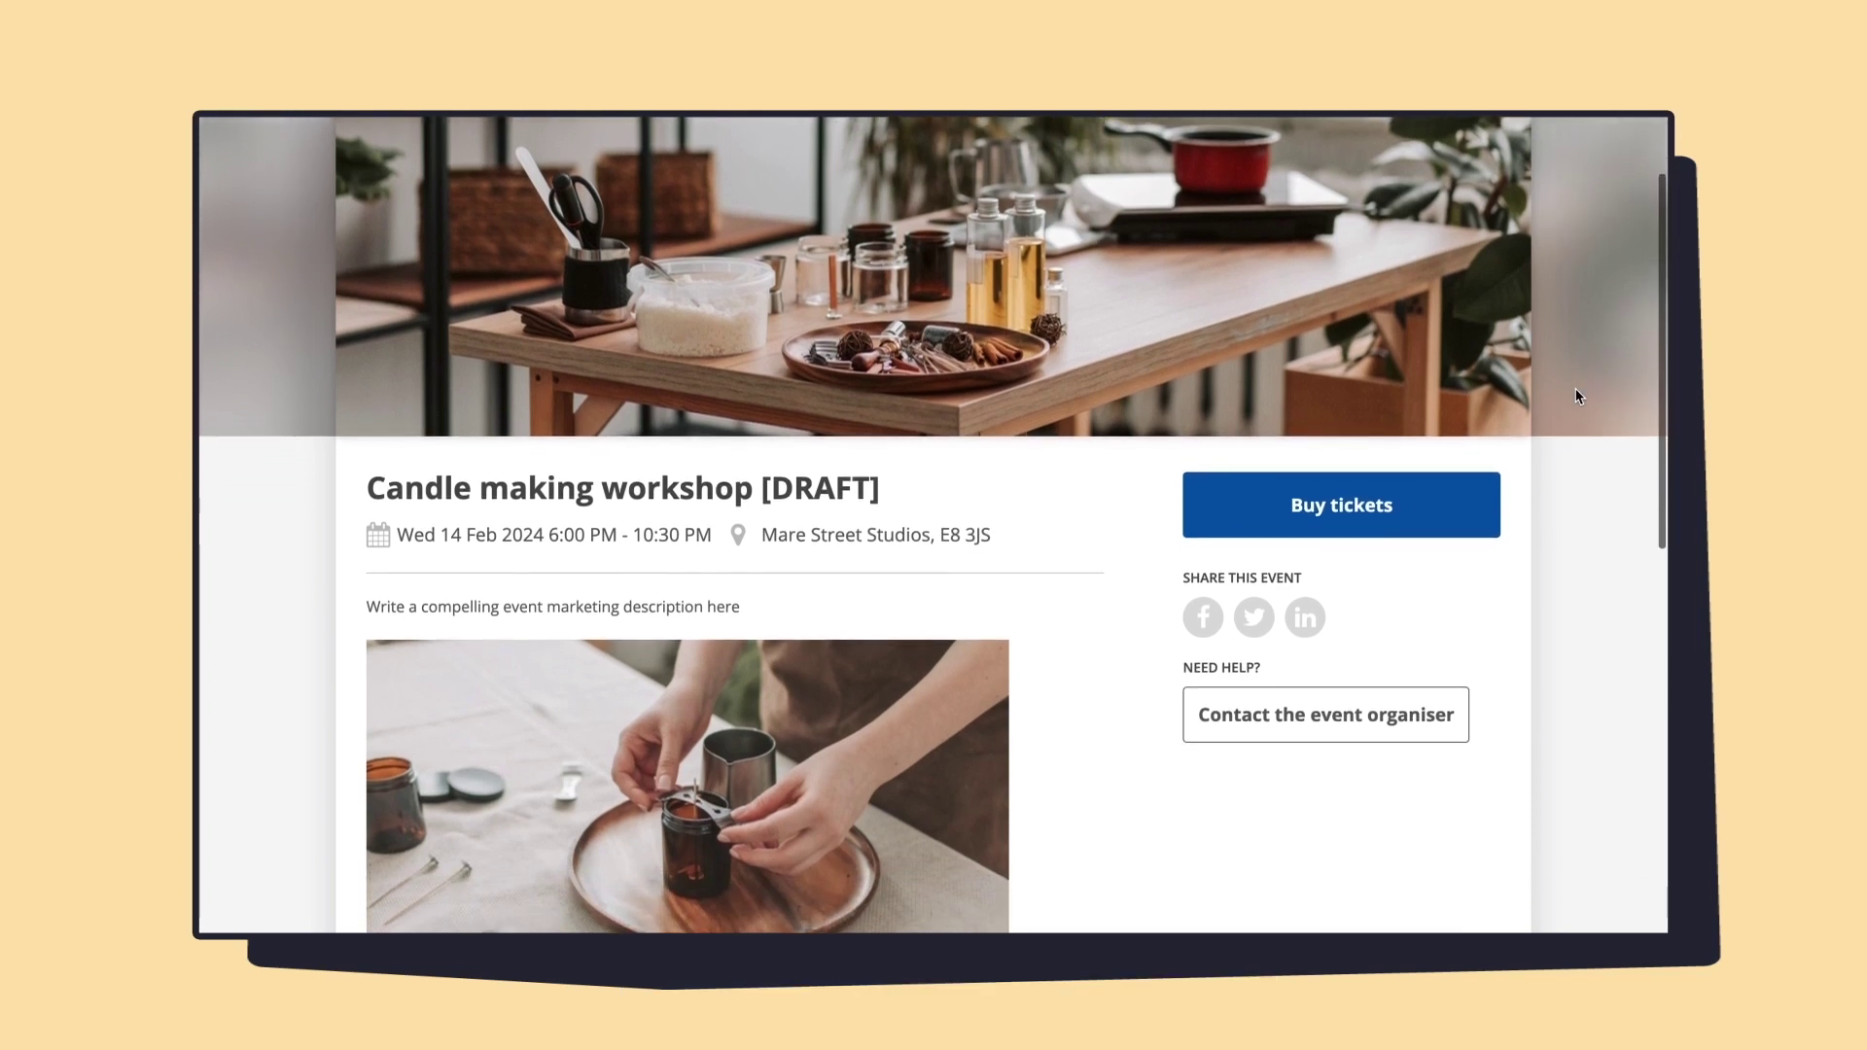
{"action": "scroll", "coordinate": [1578, 396], "scroll_direction": "down", "scroll_amount": 5}
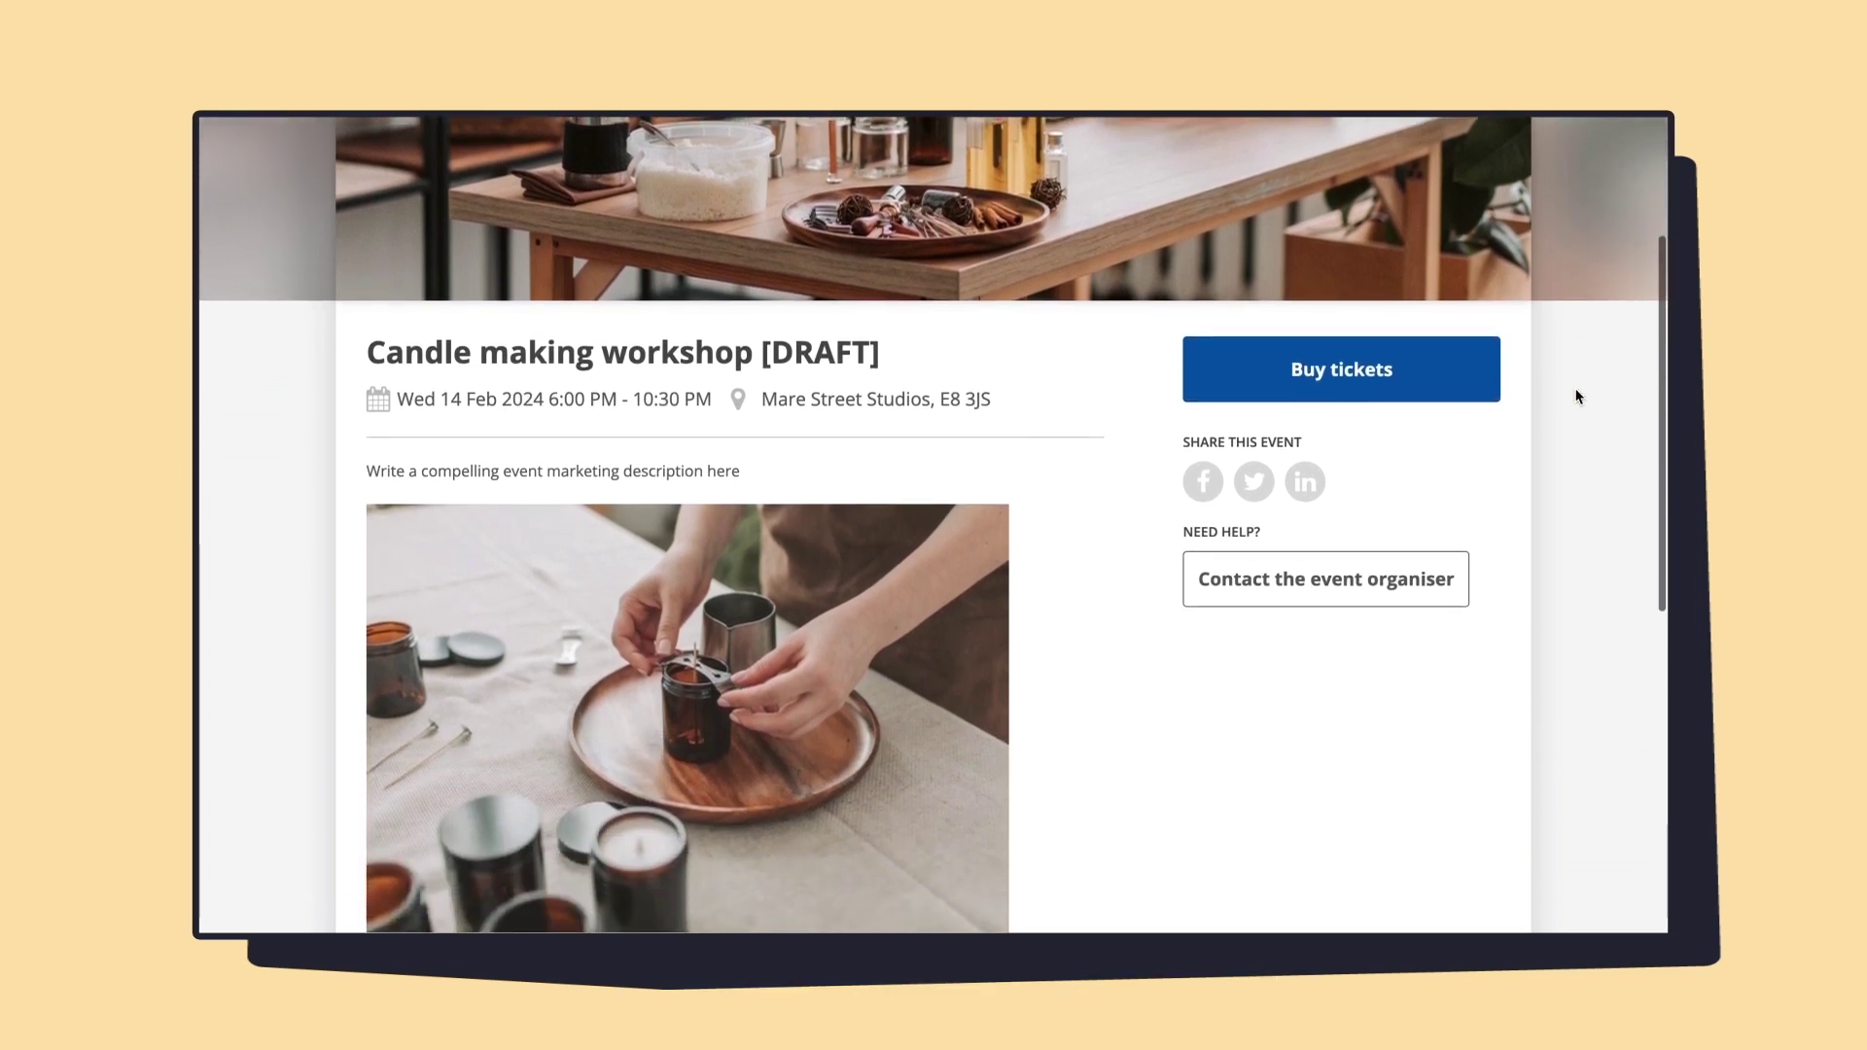
{"action": "left_click", "coordinate": [1455, 296]}
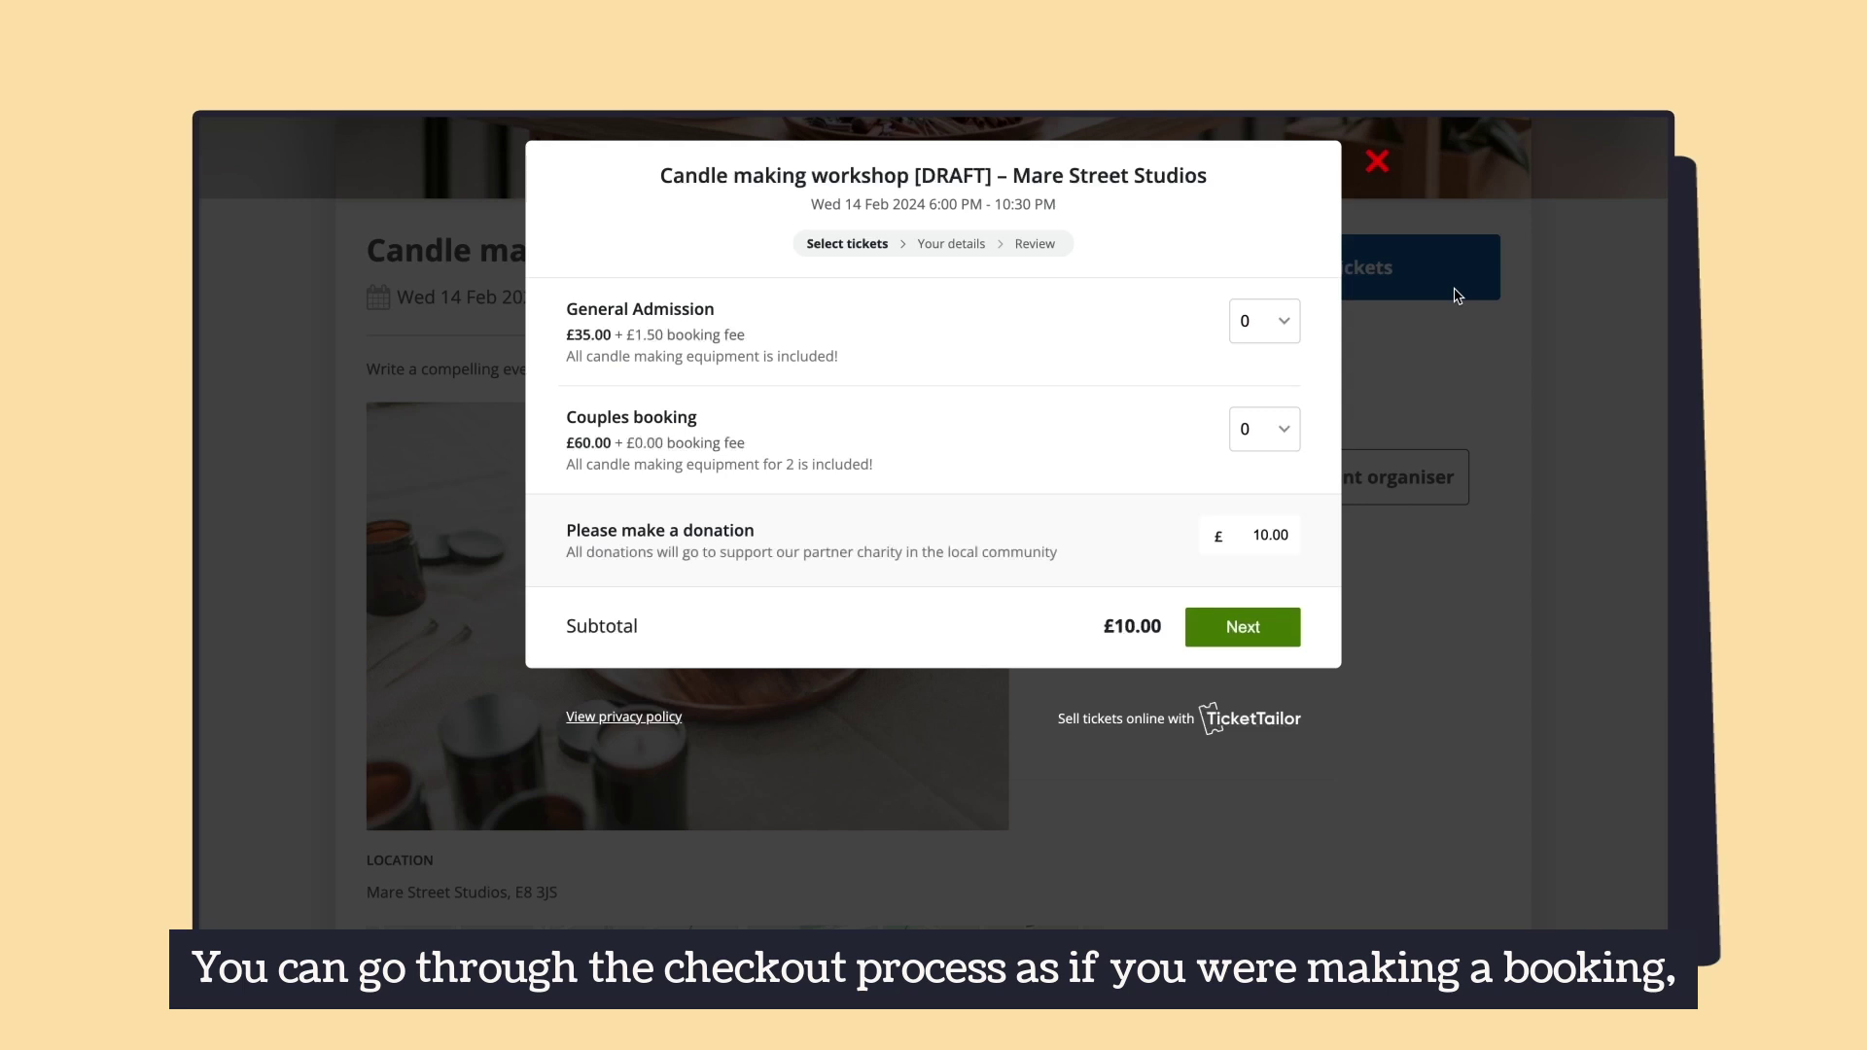
{"action": "left_click", "coordinate": [1287, 429]}
{"action": "left_click", "coordinate": [1264, 450]}
{"action": "left_click", "coordinate": [1286, 626]}
{"action": "scroll", "coordinate": [1285, 626], "scroll_direction": "down", "scroll_amount": 2}
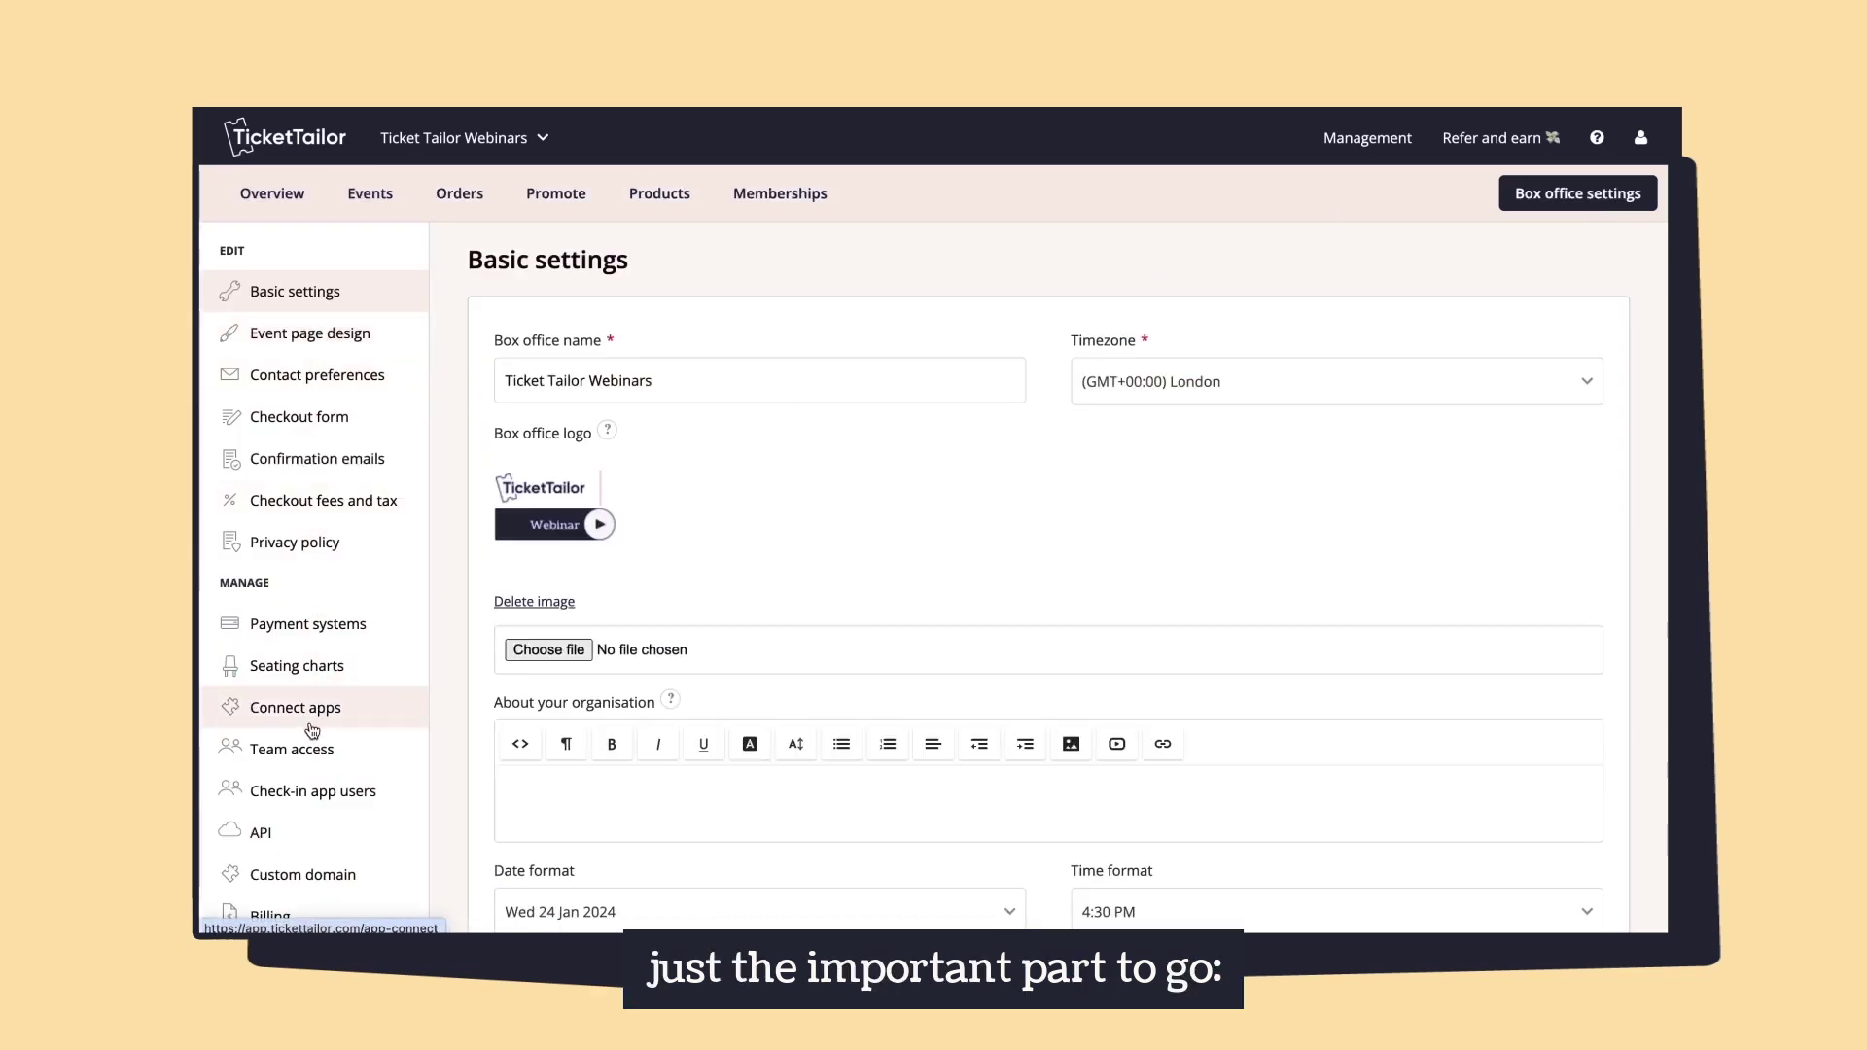
Step: Create an offline payment profile 'Cash on the door' with instructions 'Pay up on the door'
{"action": "scroll", "coordinate": [311, 729], "scroll_direction": "down", "scroll_amount": 1}
{"action": "left_click", "coordinate": [324, 619]}
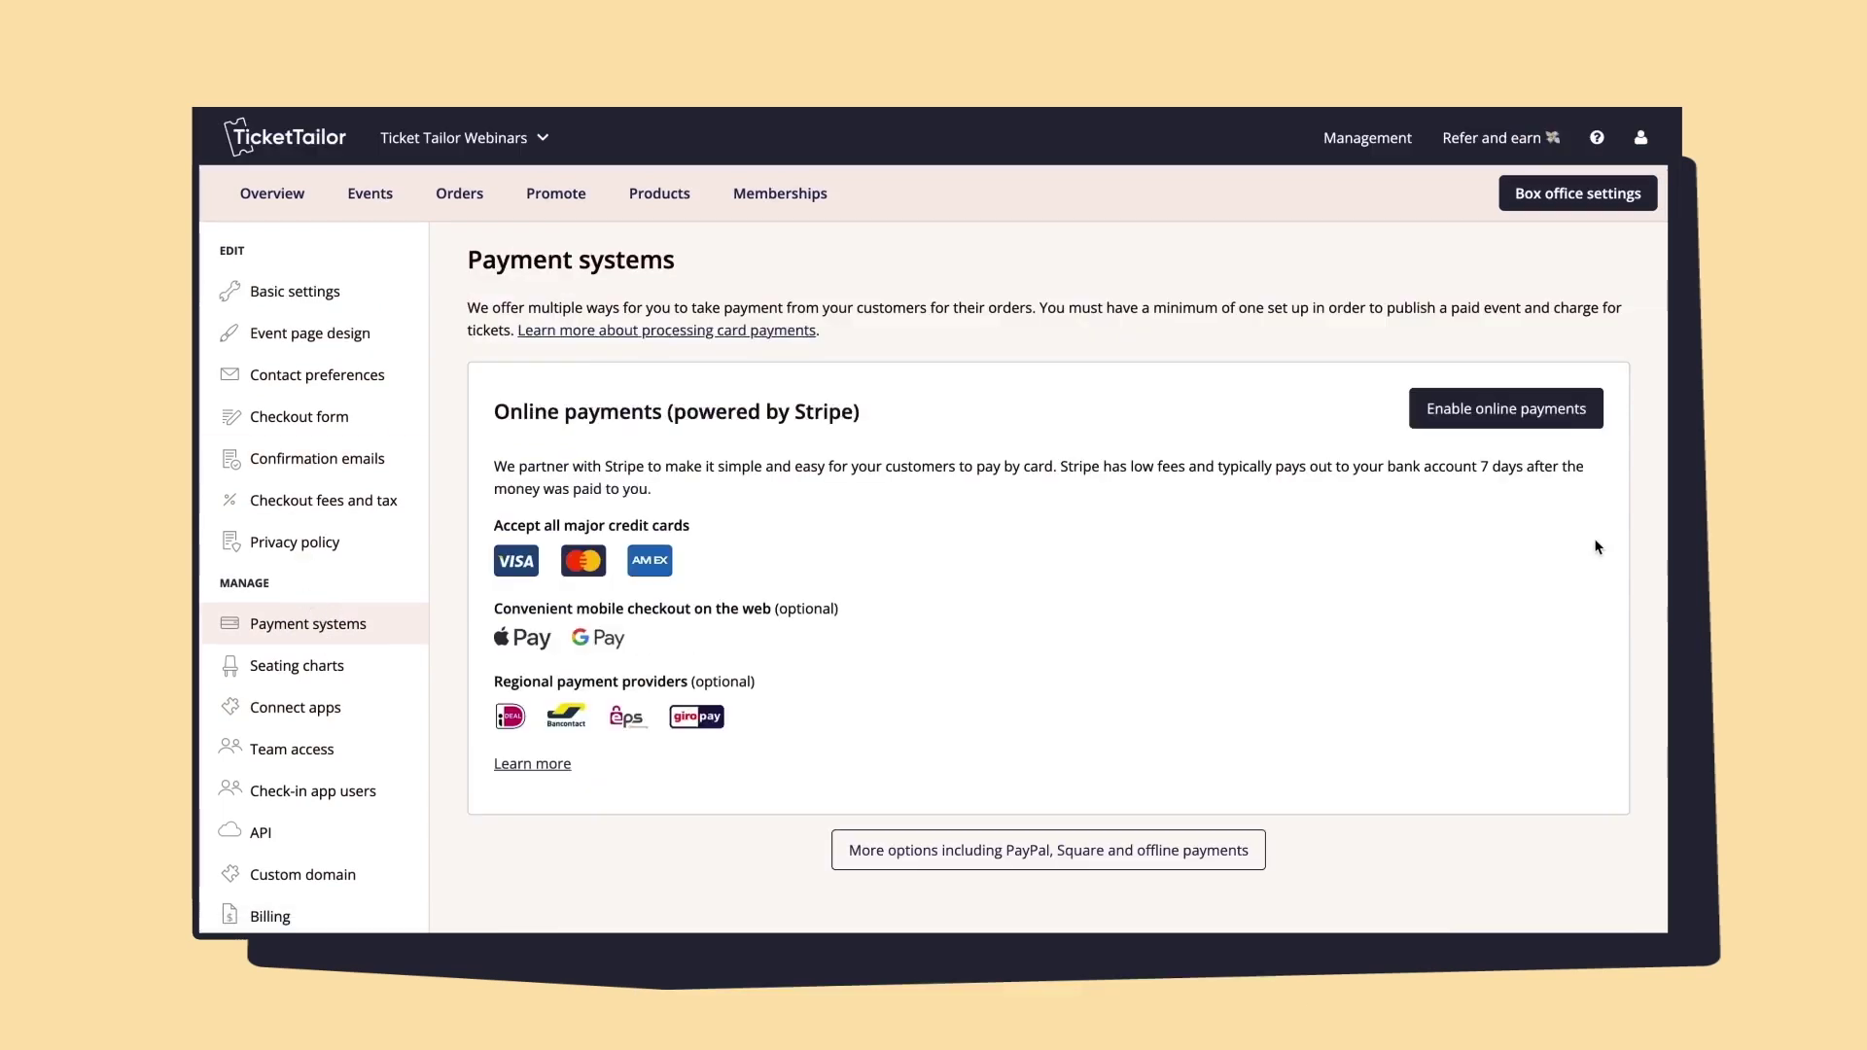
{"action": "left_click", "coordinate": [1544, 413]}
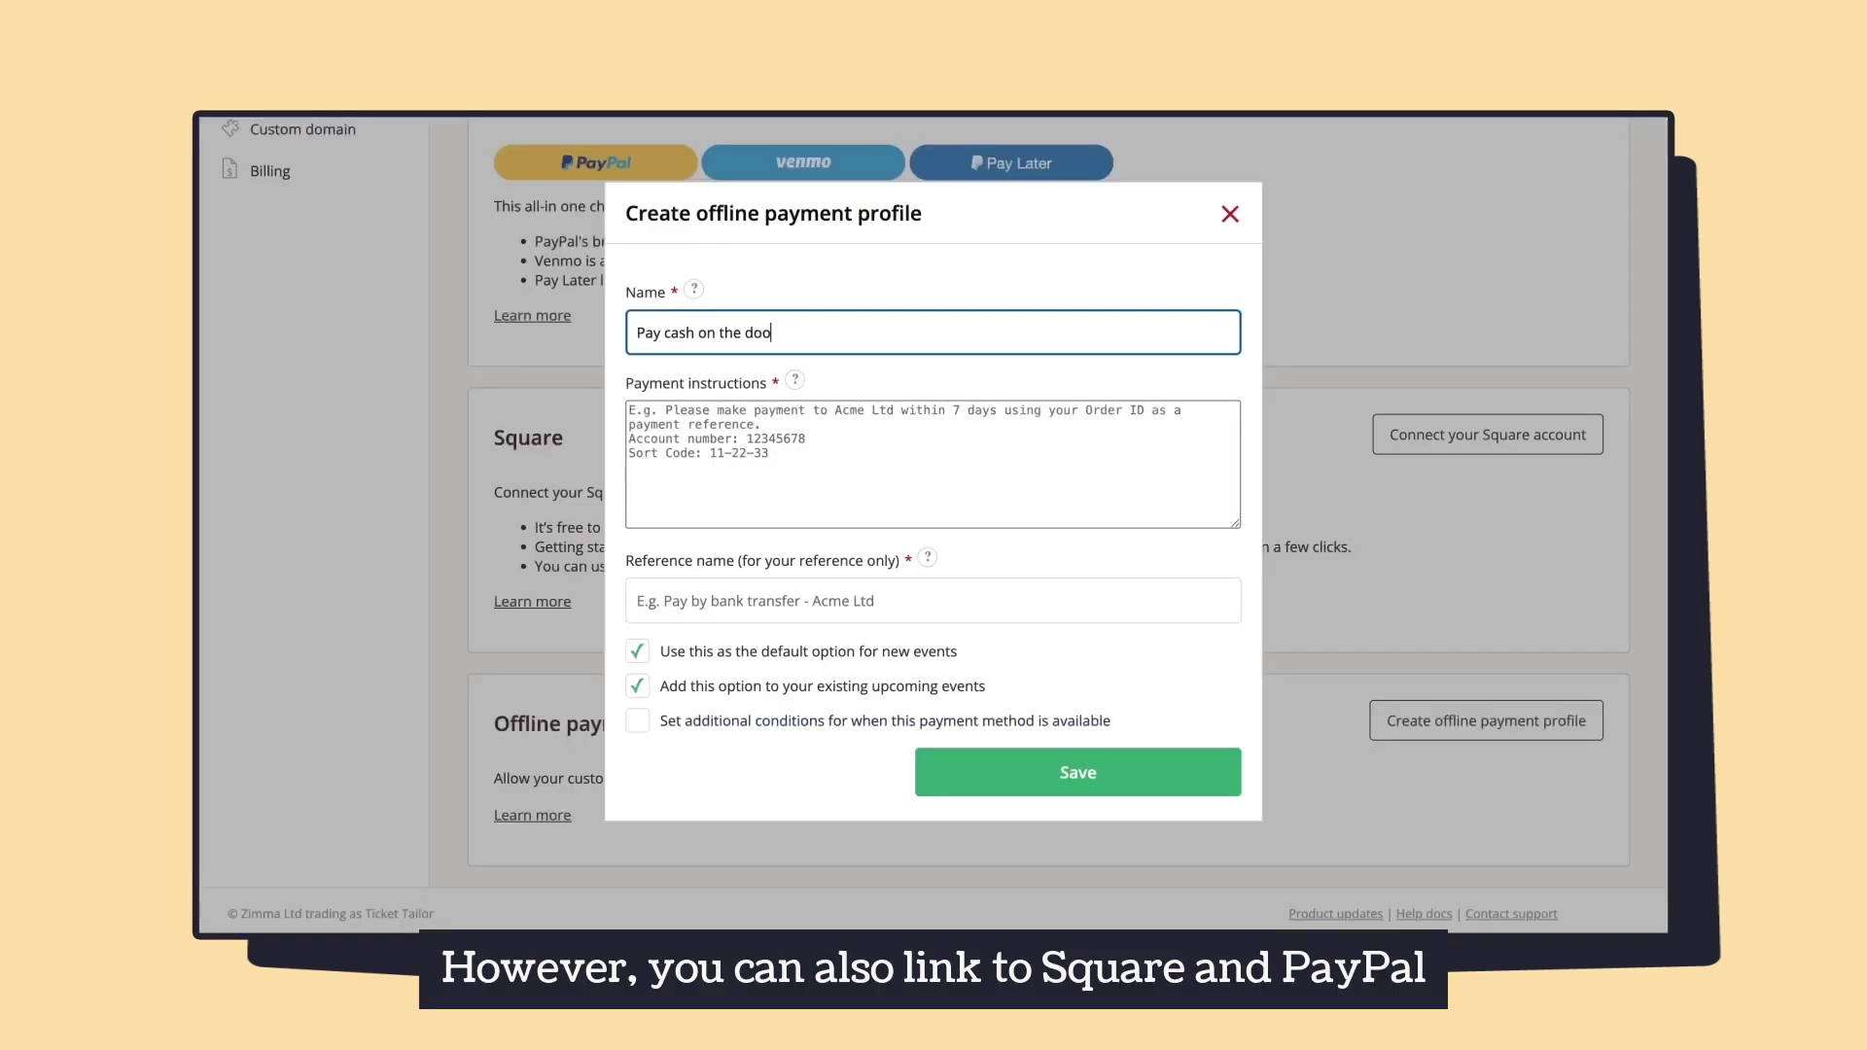
{"action": "left_click", "coordinate": [933, 464]}
{"action": "type", "text": "Pay up on the door"}
{"action": "left_click", "coordinate": [804, 603]}
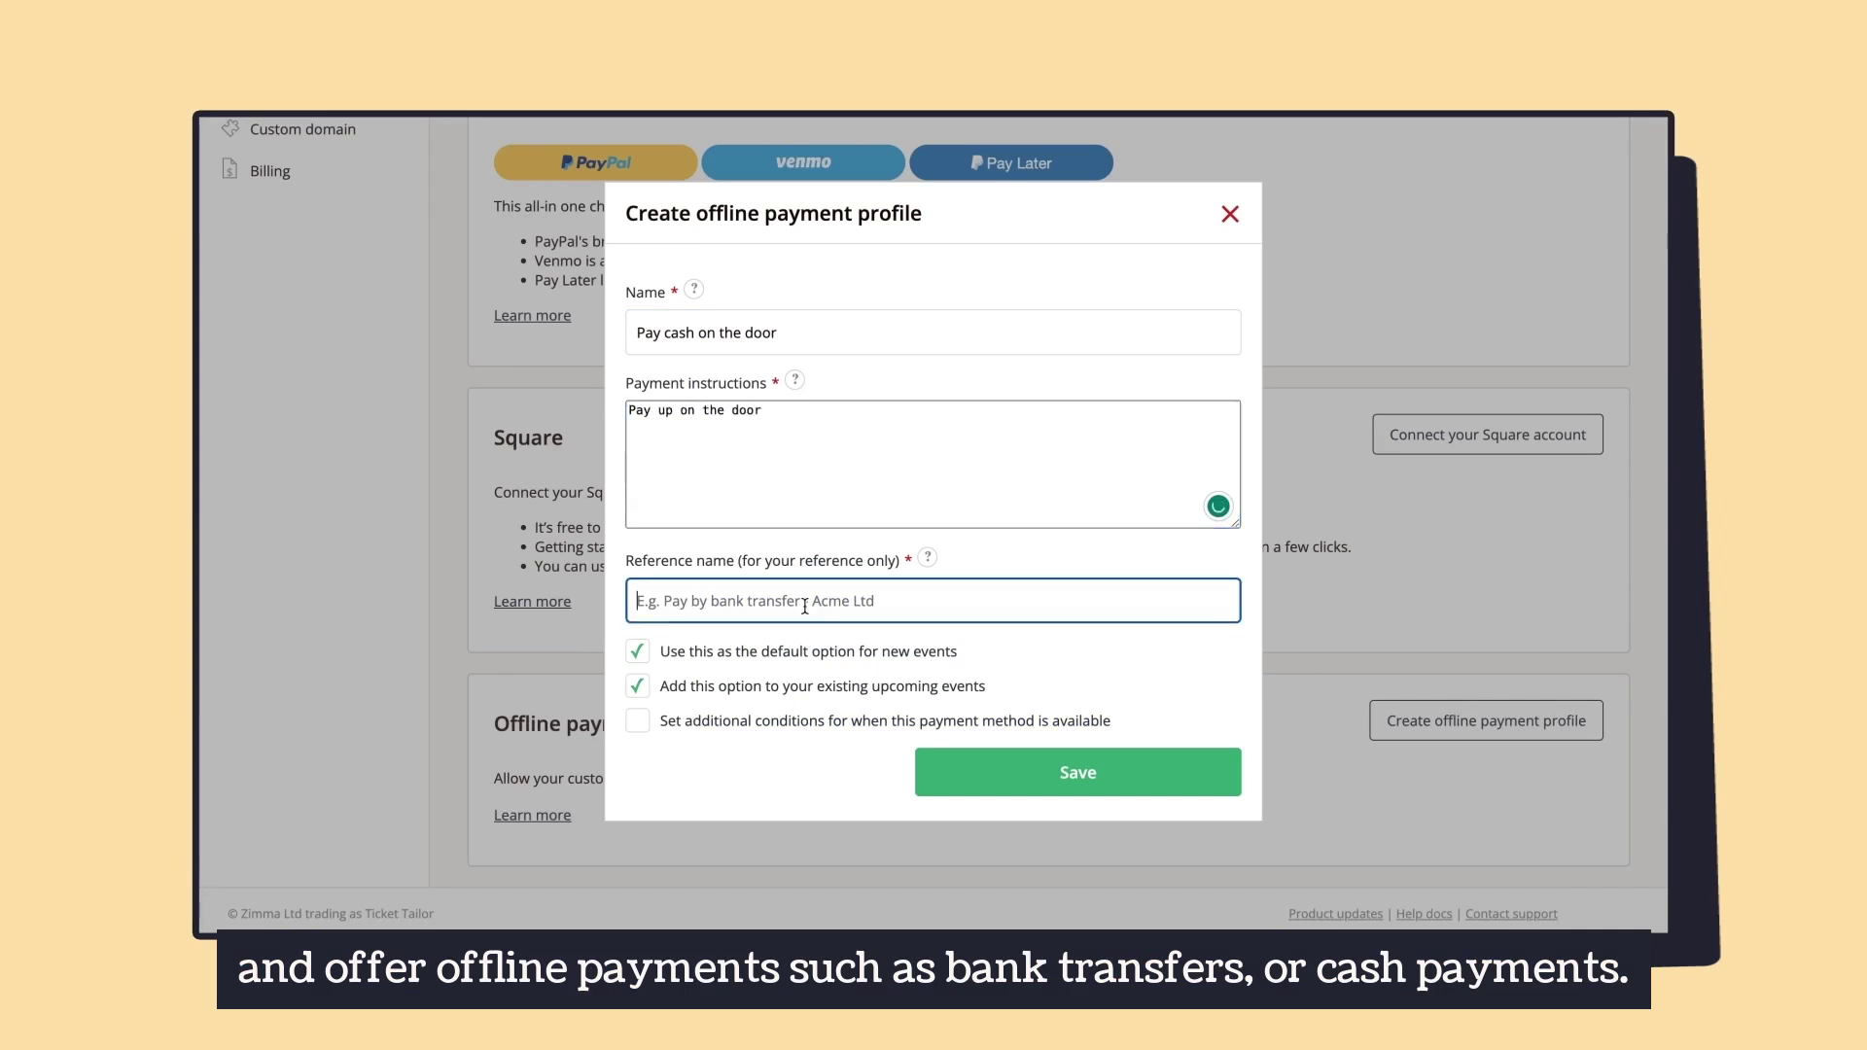
{"action": "type", "text": "Cash on the door"}
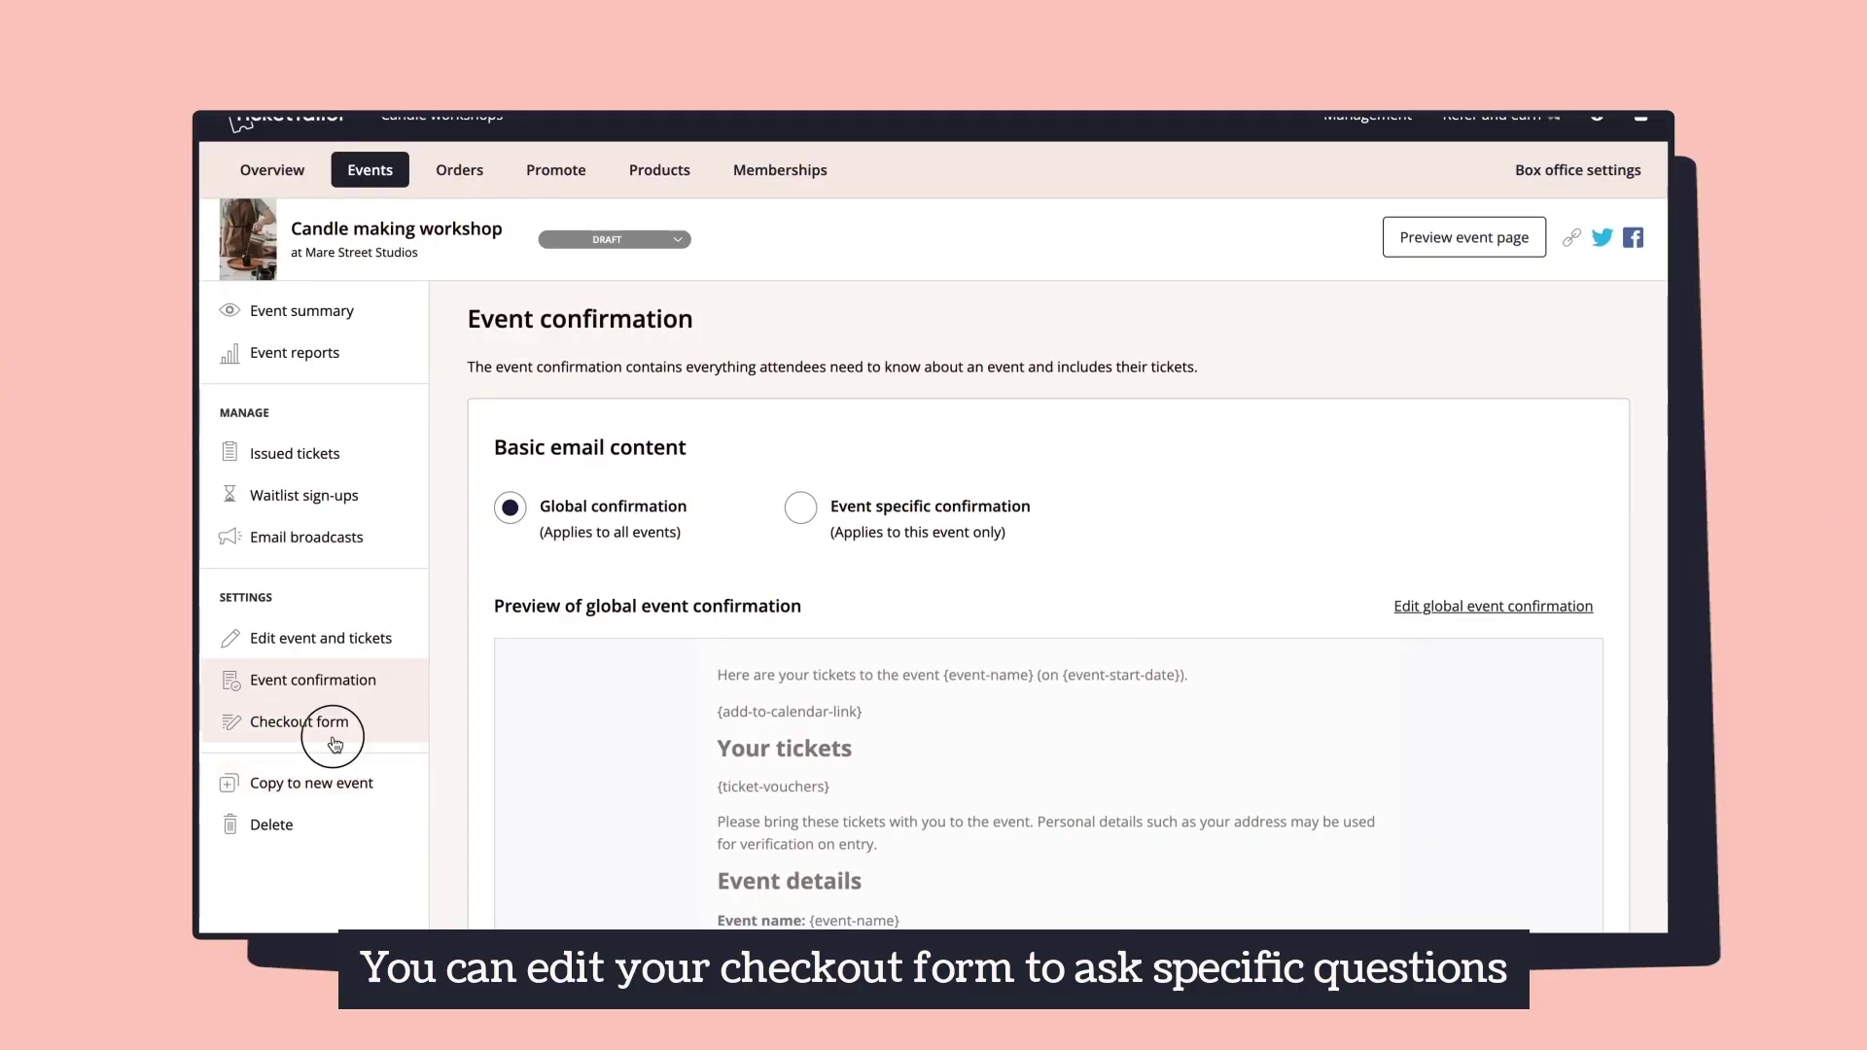
Step: Make the workshop's checkout form event-specific with a required Mobile Phone Number
{"action": "left_click", "coordinate": [335, 745]}
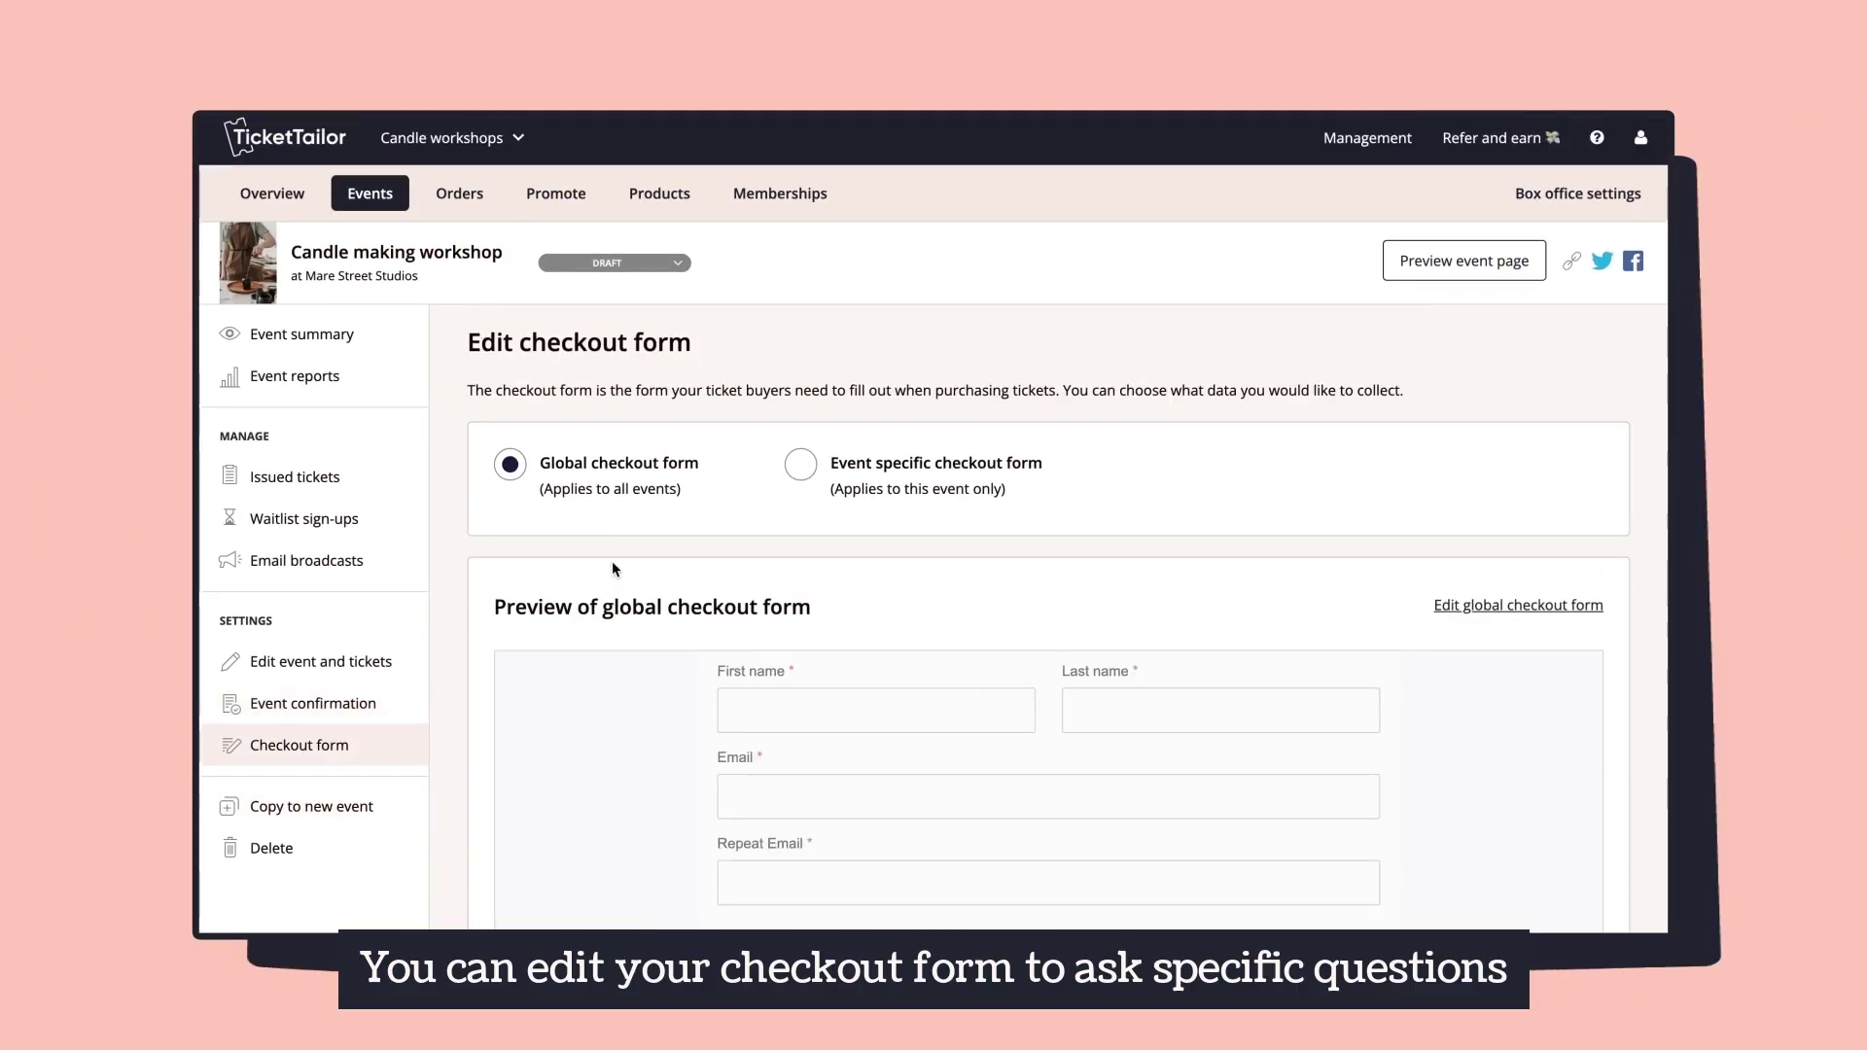
{"action": "scroll", "coordinate": [613, 569], "scroll_direction": "down", "scroll_amount": 2}
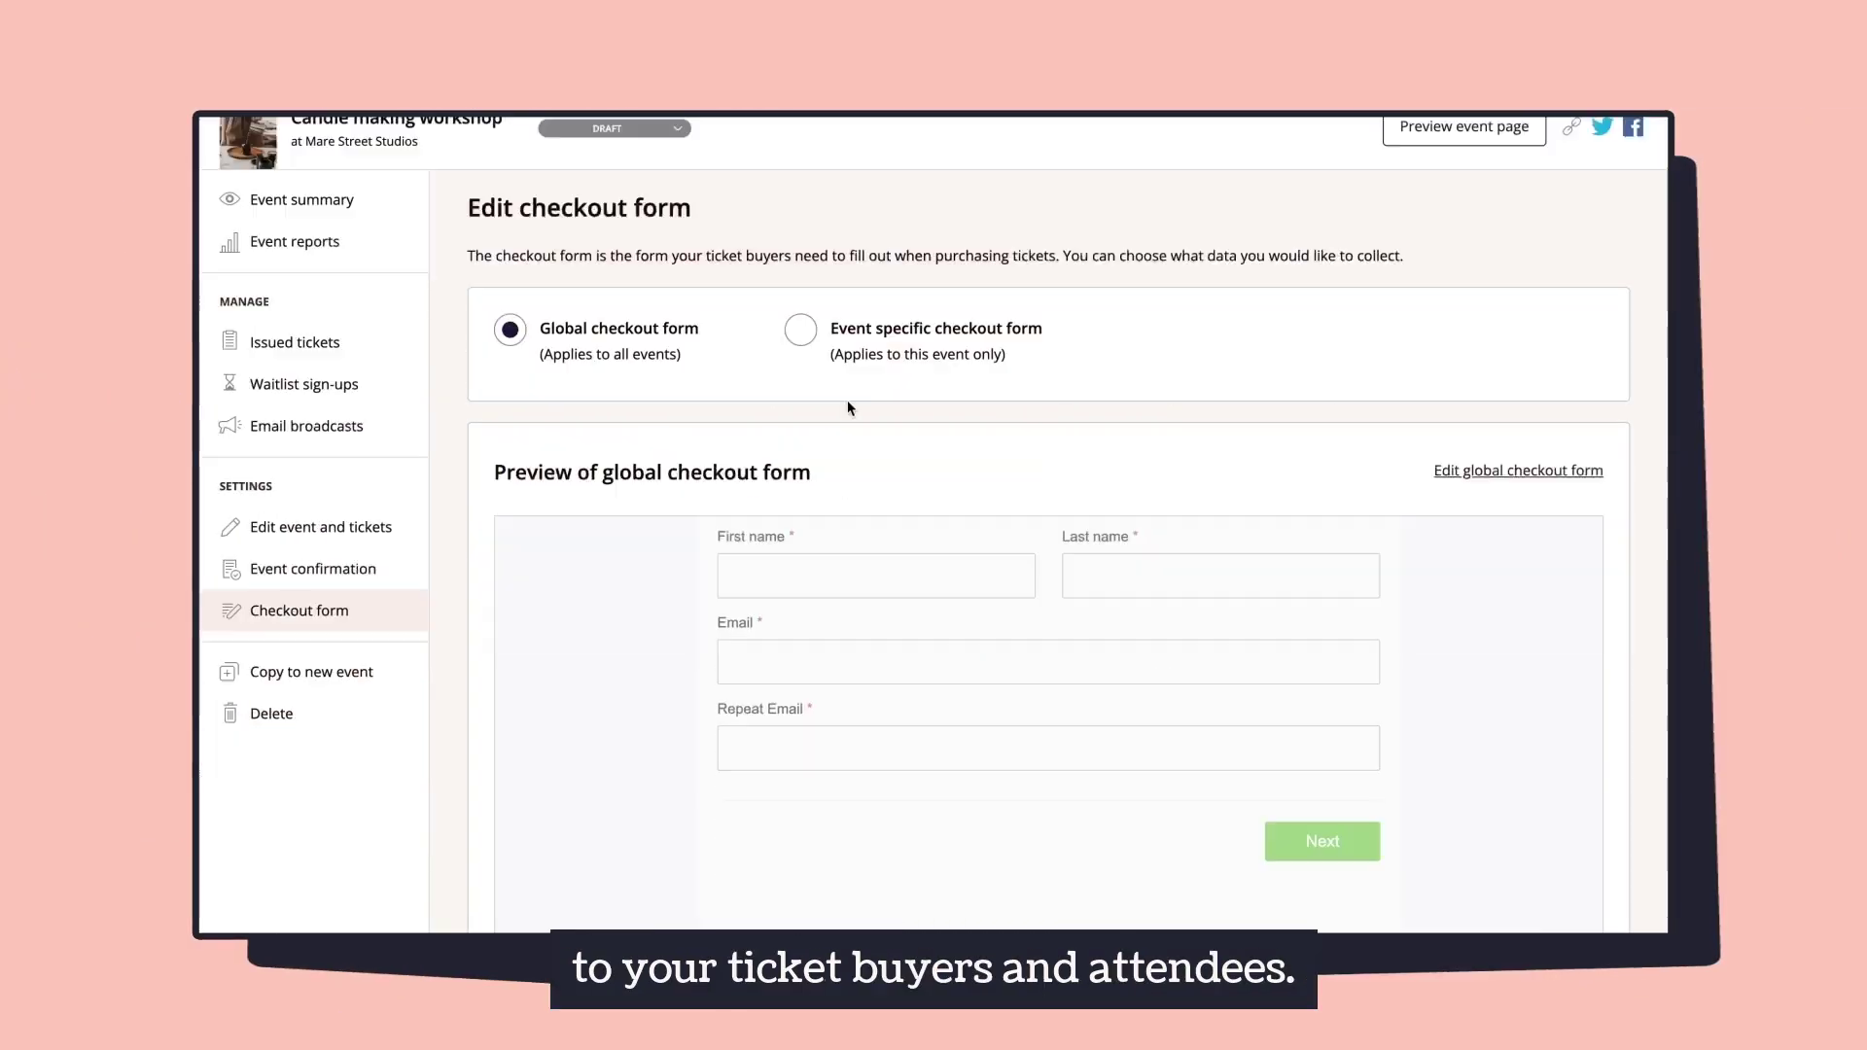
{"action": "left_click", "coordinate": [805, 340]}
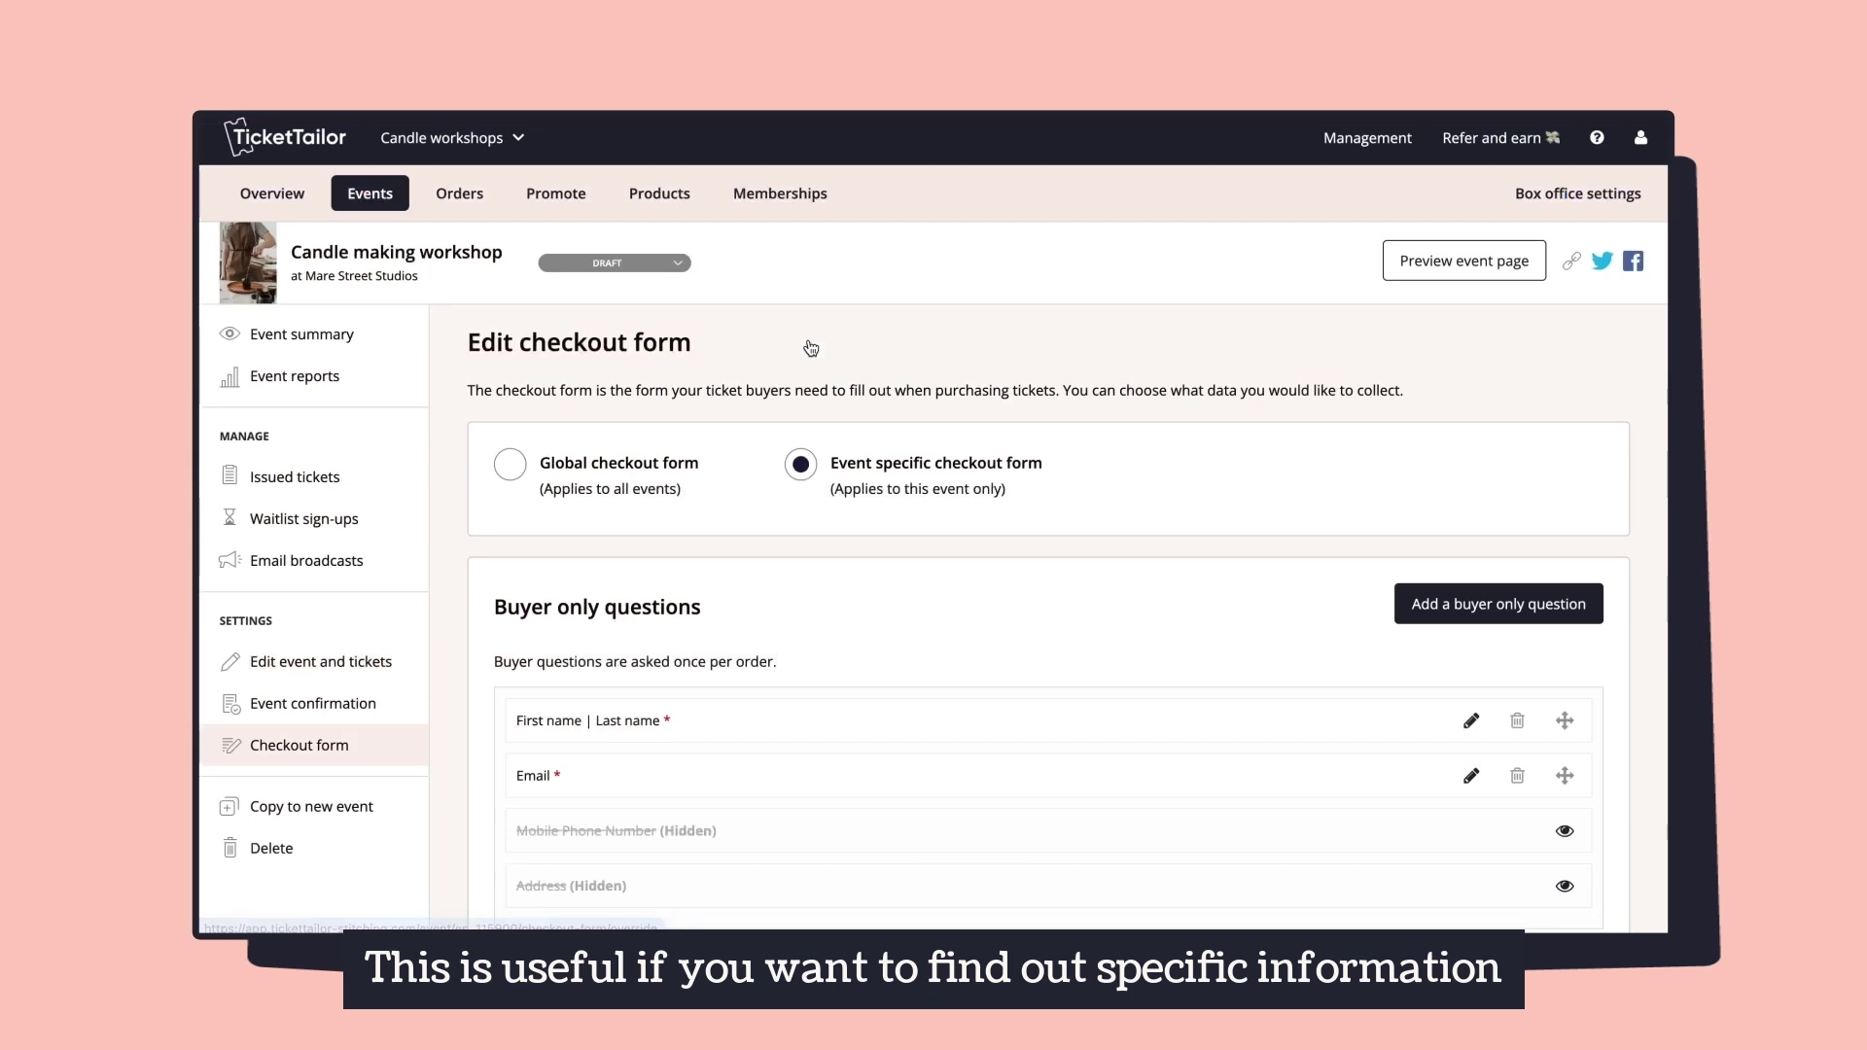
{"action": "scroll", "coordinate": [1289, 465], "scroll_direction": "down", "scroll_amount": 2}
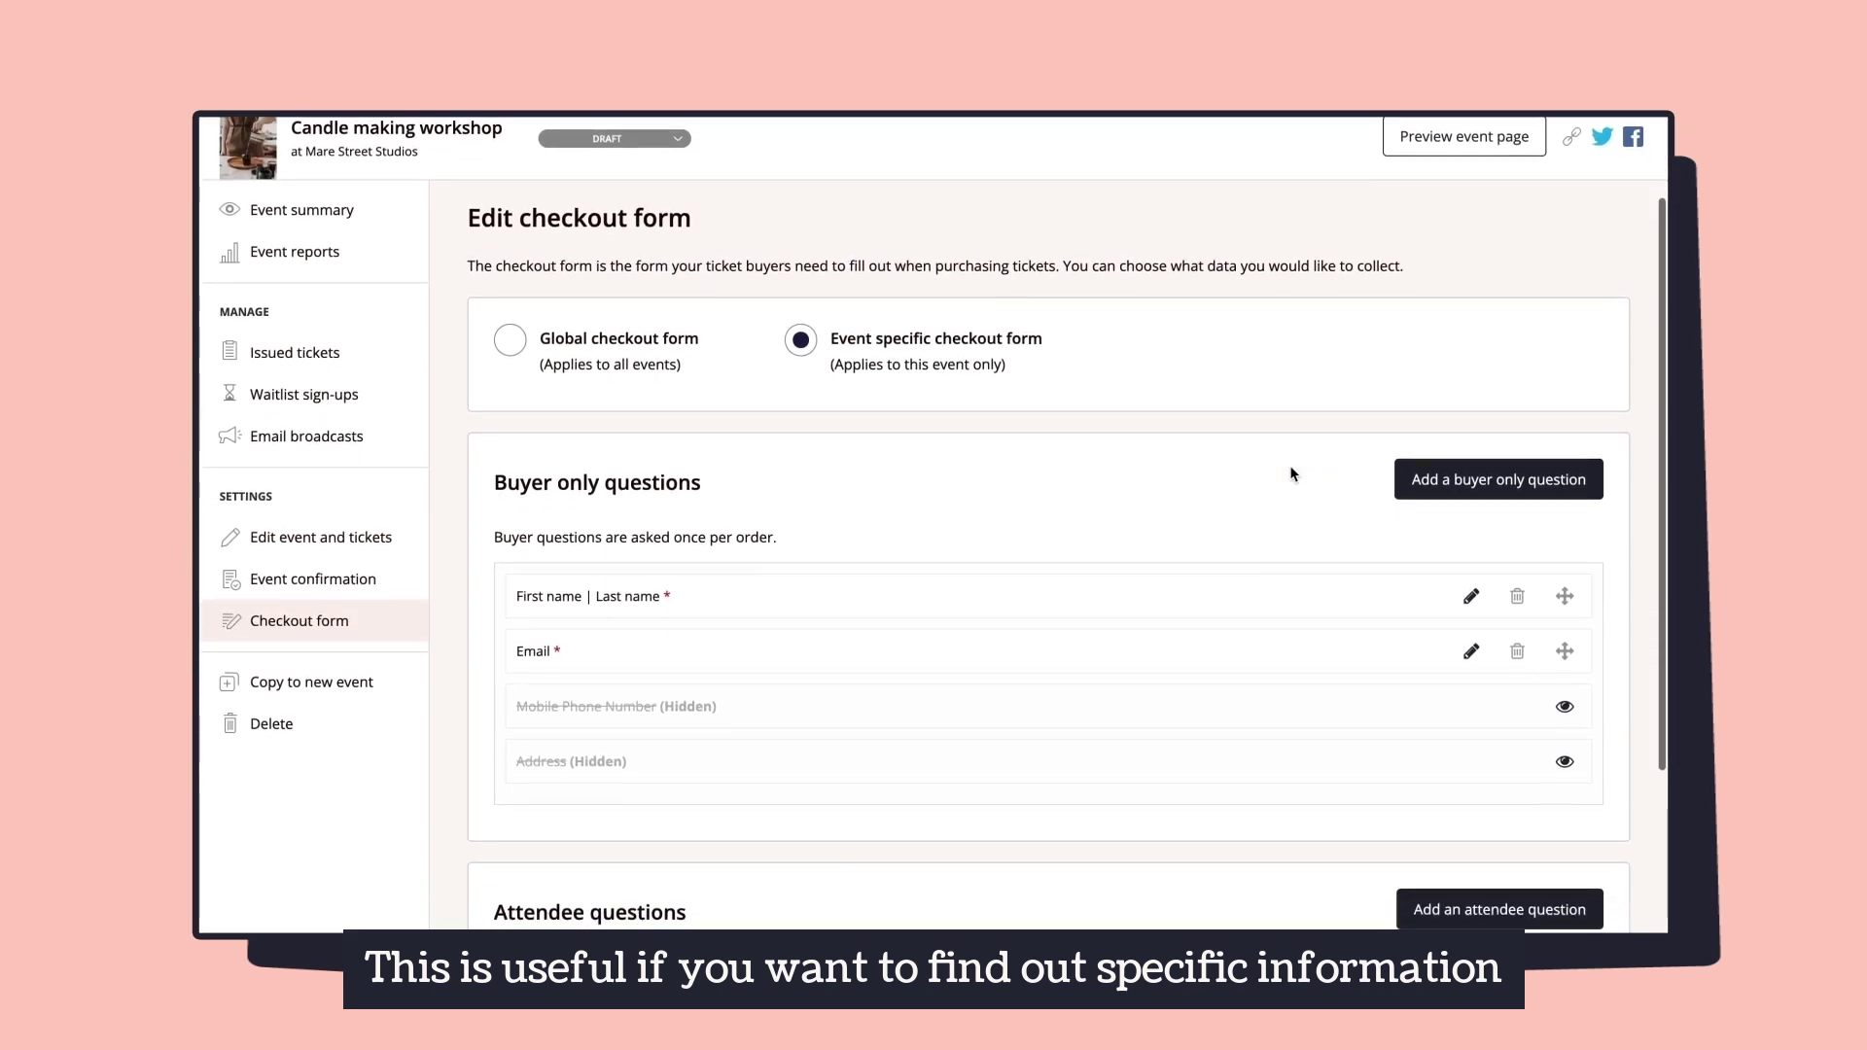
{"action": "left_click", "coordinate": [1564, 708]}
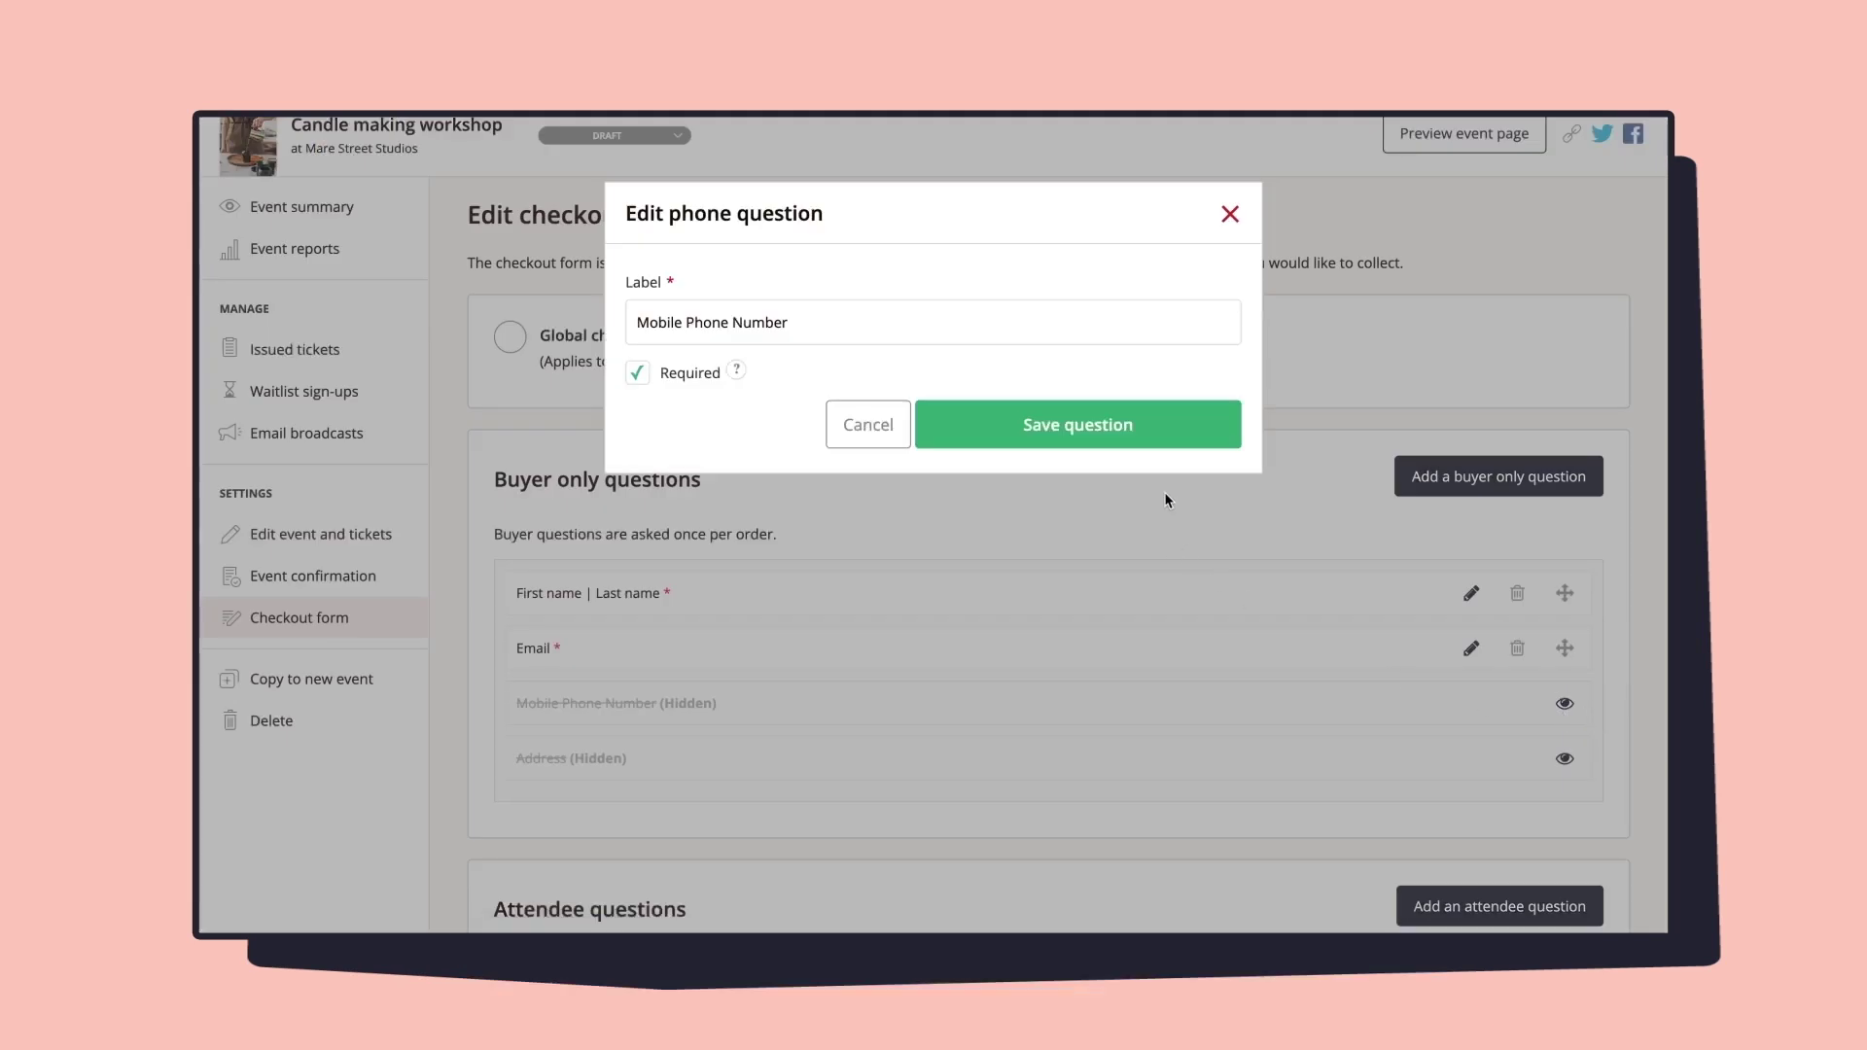
{"action": "left_click", "coordinate": [1125, 428]}
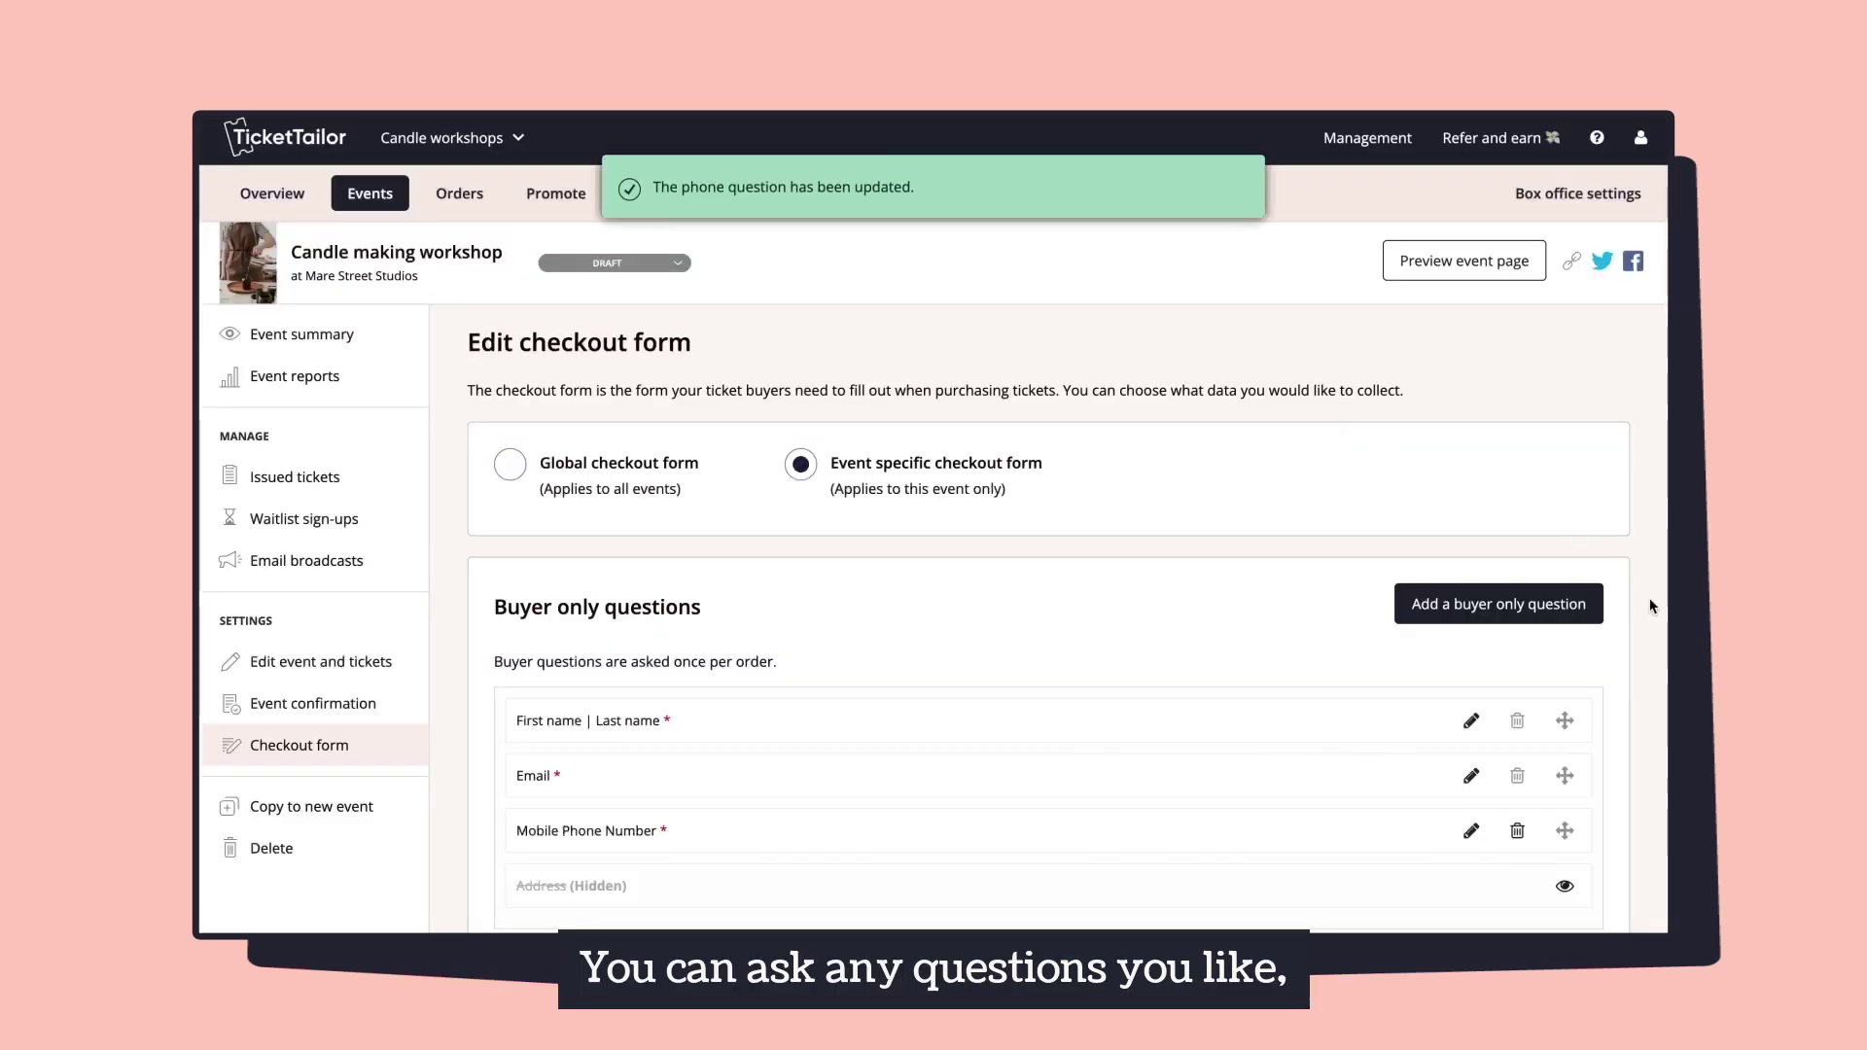
Step: Add a buyer-only marketing emails opt-in question to the checkout form
{"action": "scroll", "coordinate": [1631, 697], "scroll_direction": "down", "scroll_amount": 2}
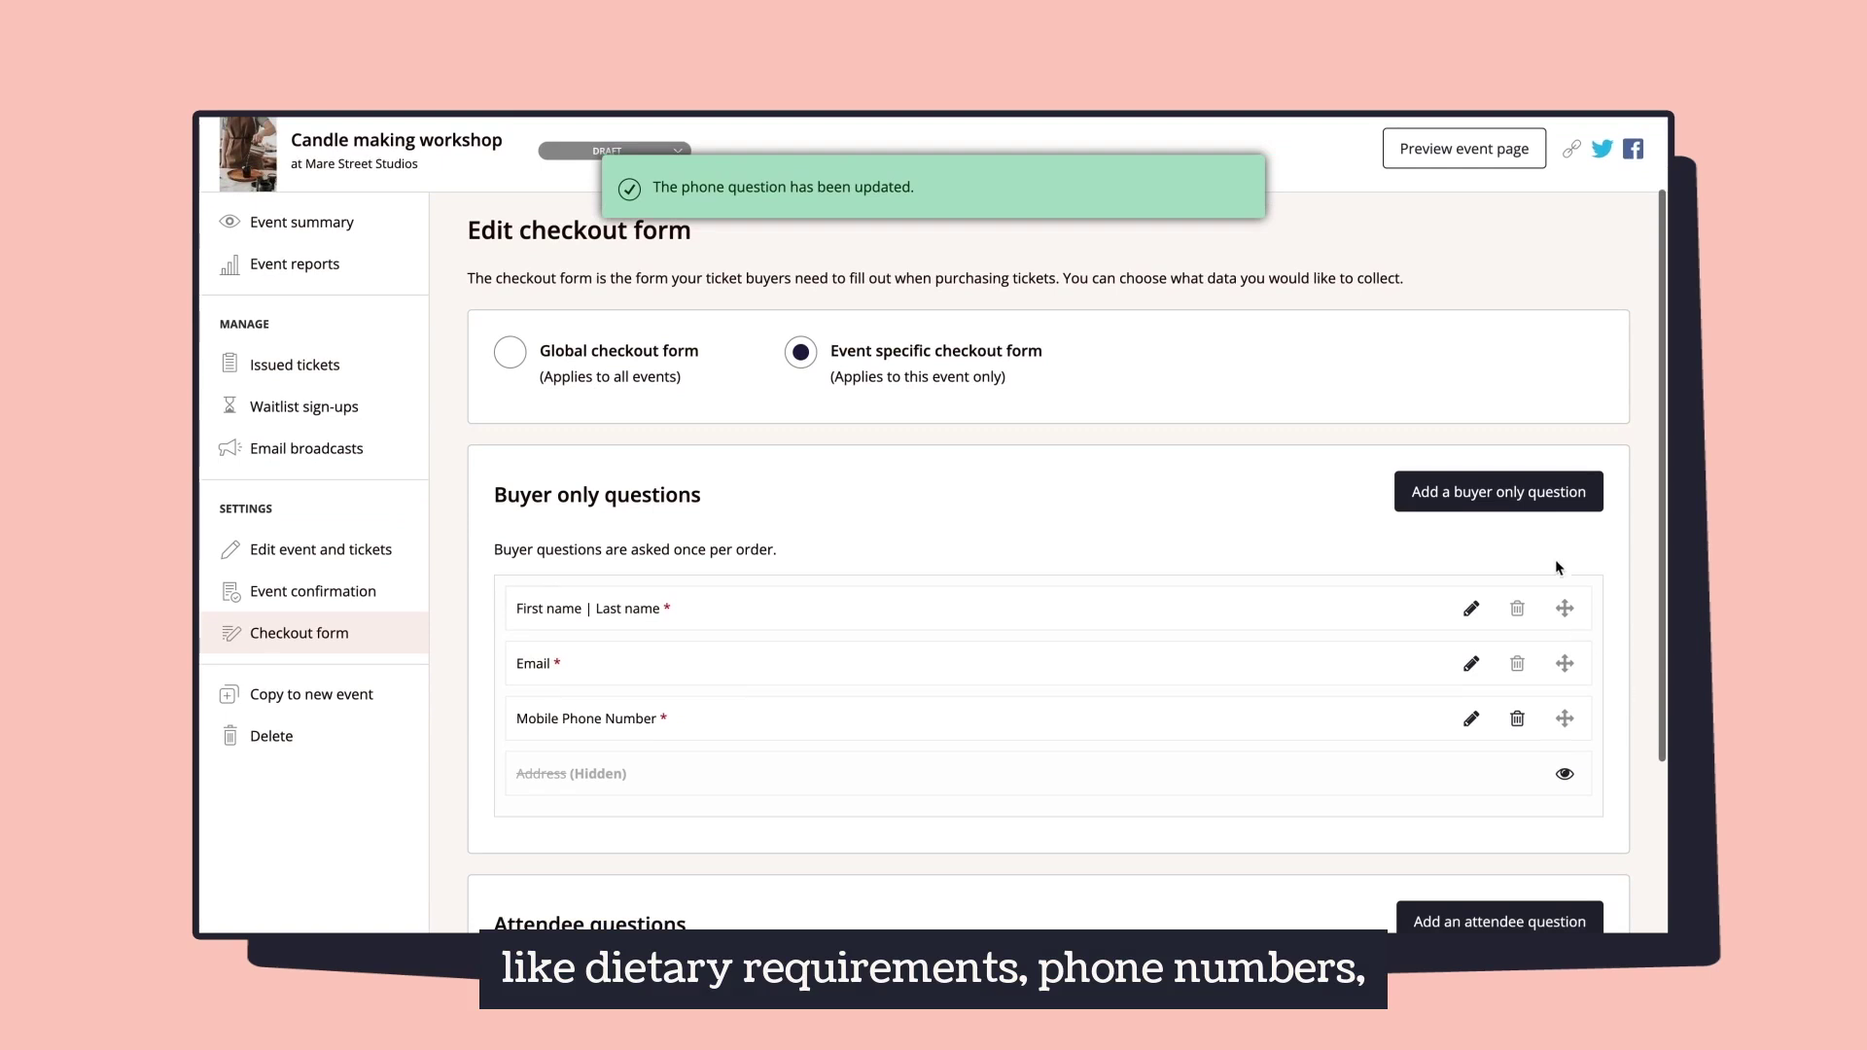
{"action": "left_click", "coordinate": [1555, 492]}
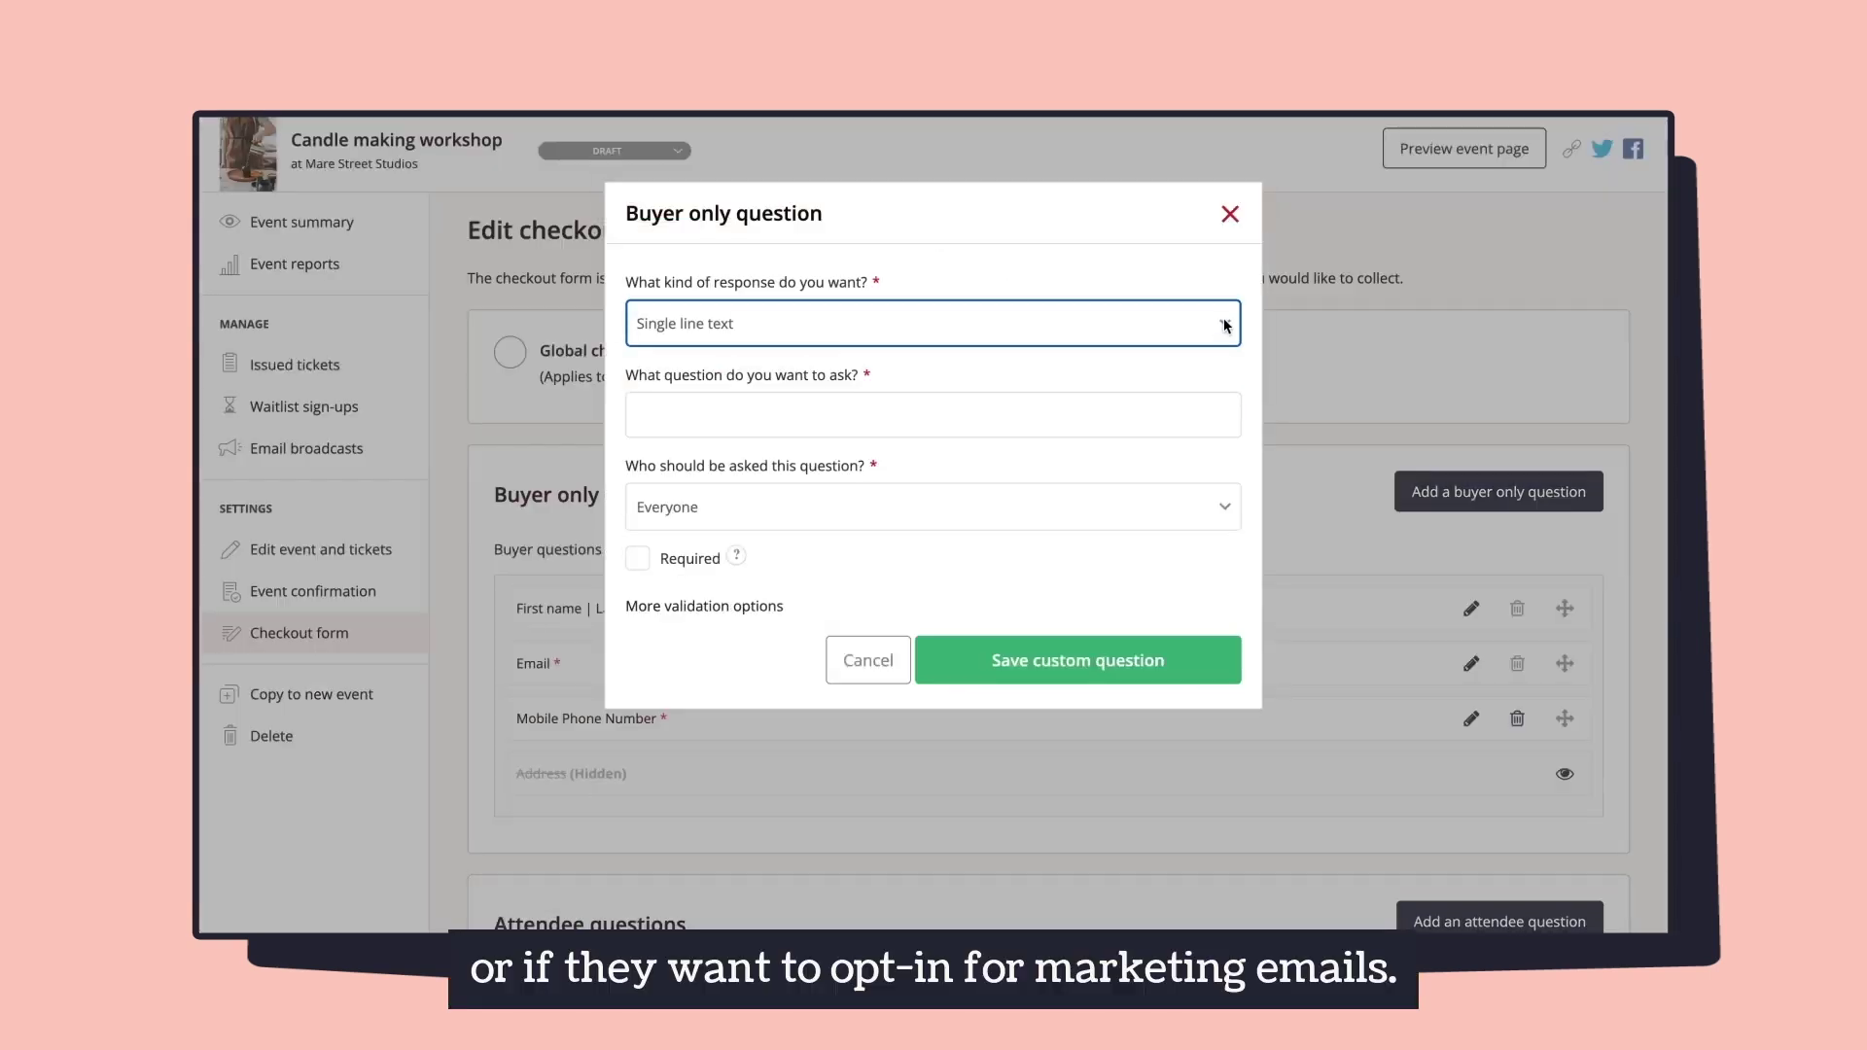
{"action": "left_click", "coordinate": [1226, 326]}
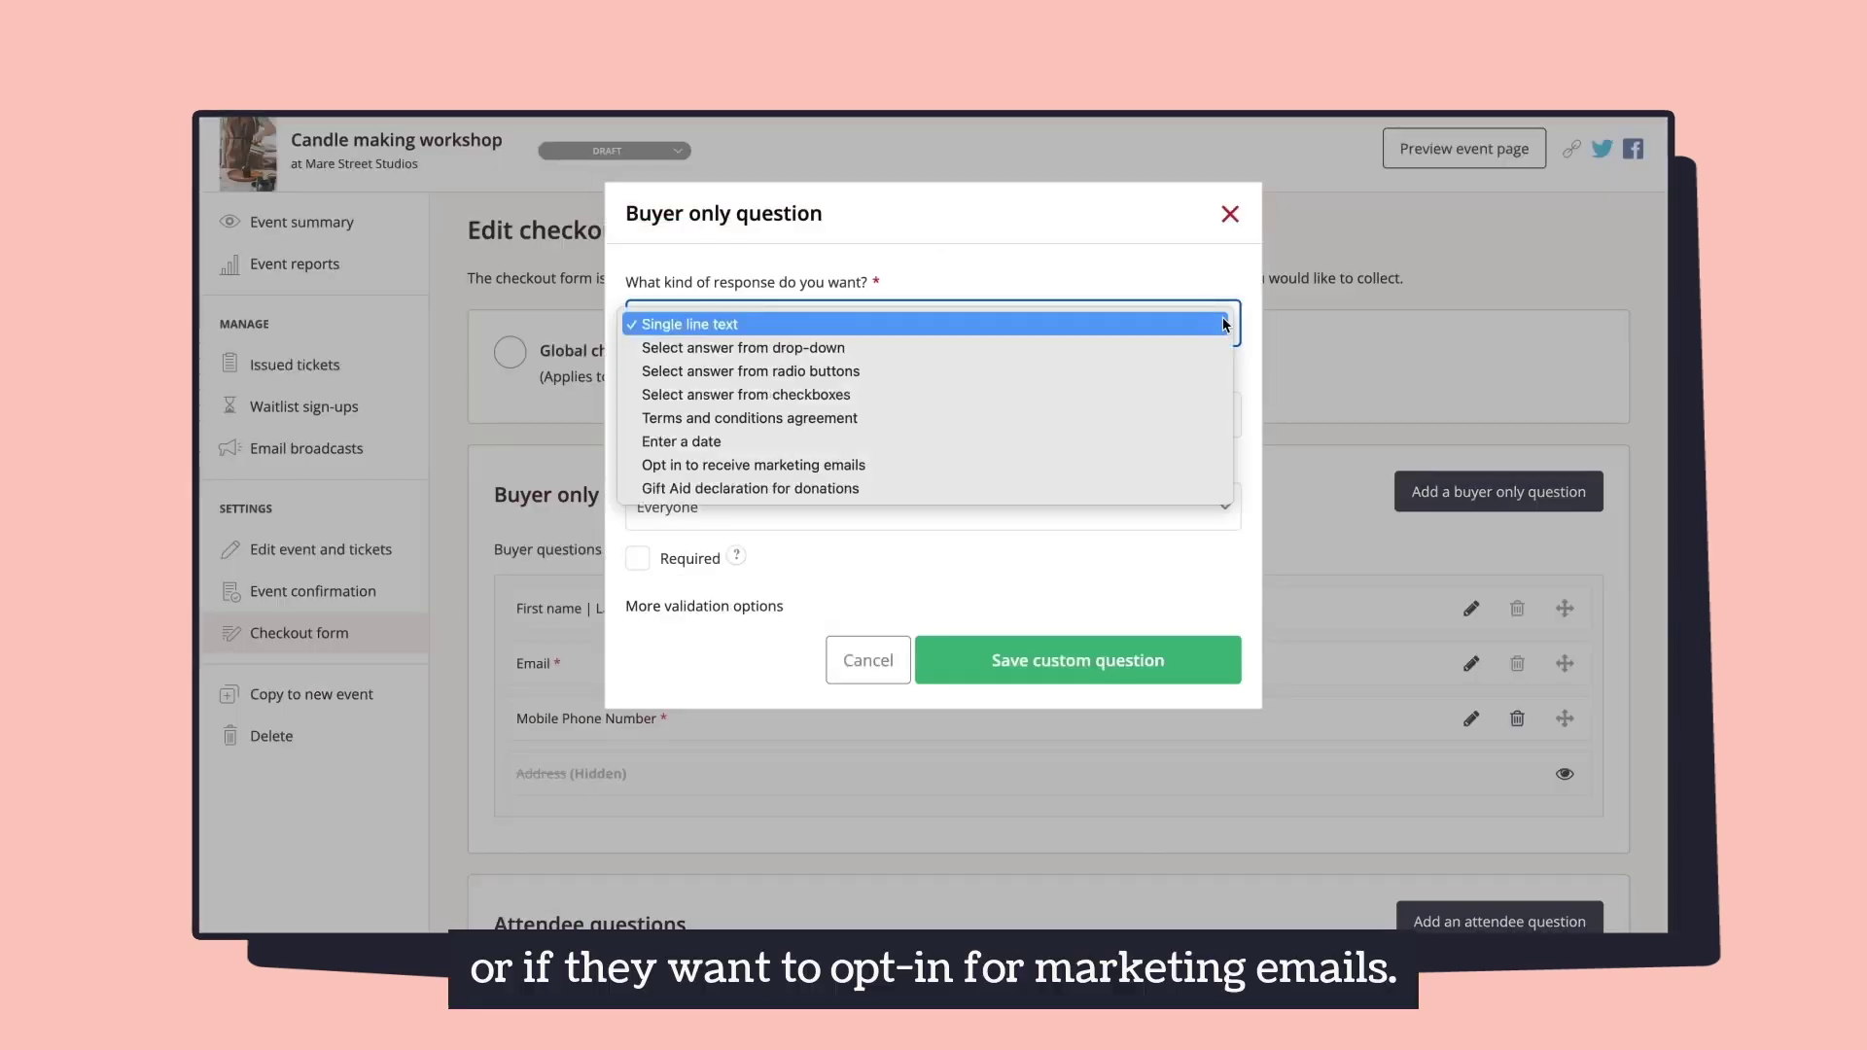
{"action": "left_click", "coordinate": [1186, 467]}
{"action": "left_click", "coordinate": [1202, 615]}
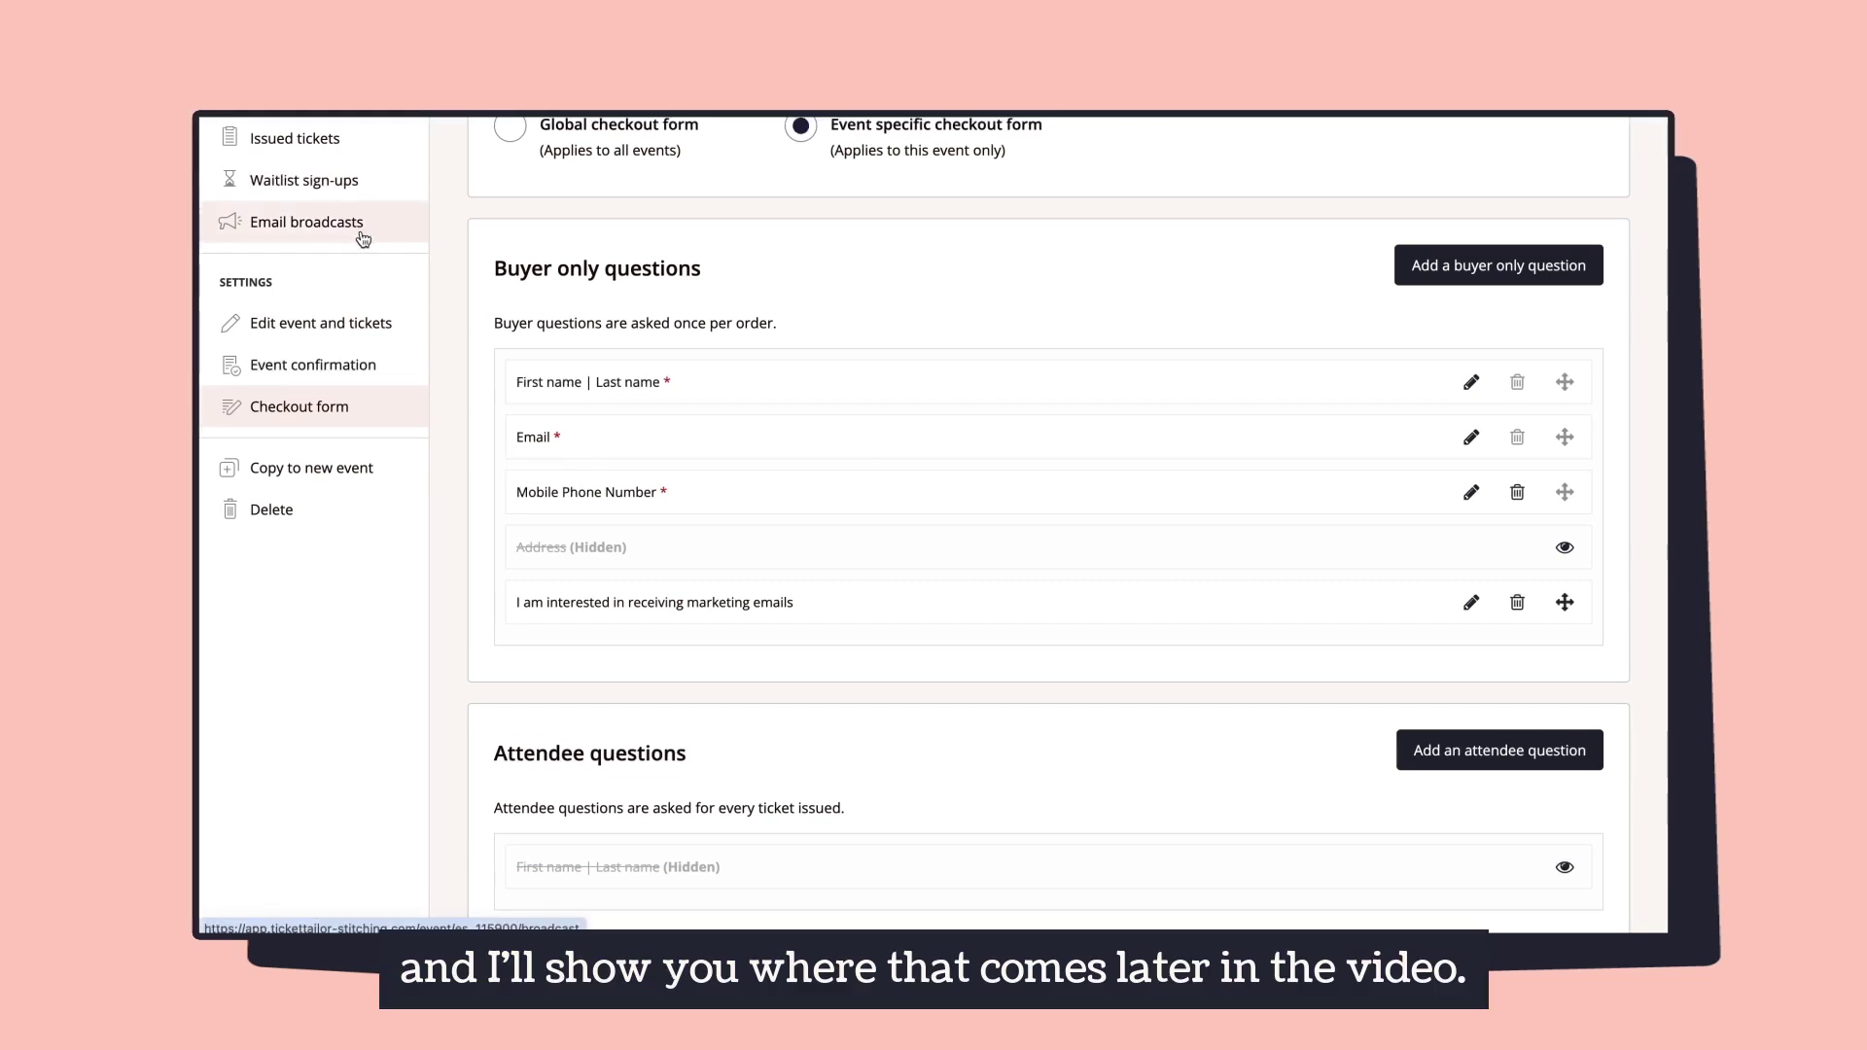
{"action": "left_click", "coordinate": [363, 233]}
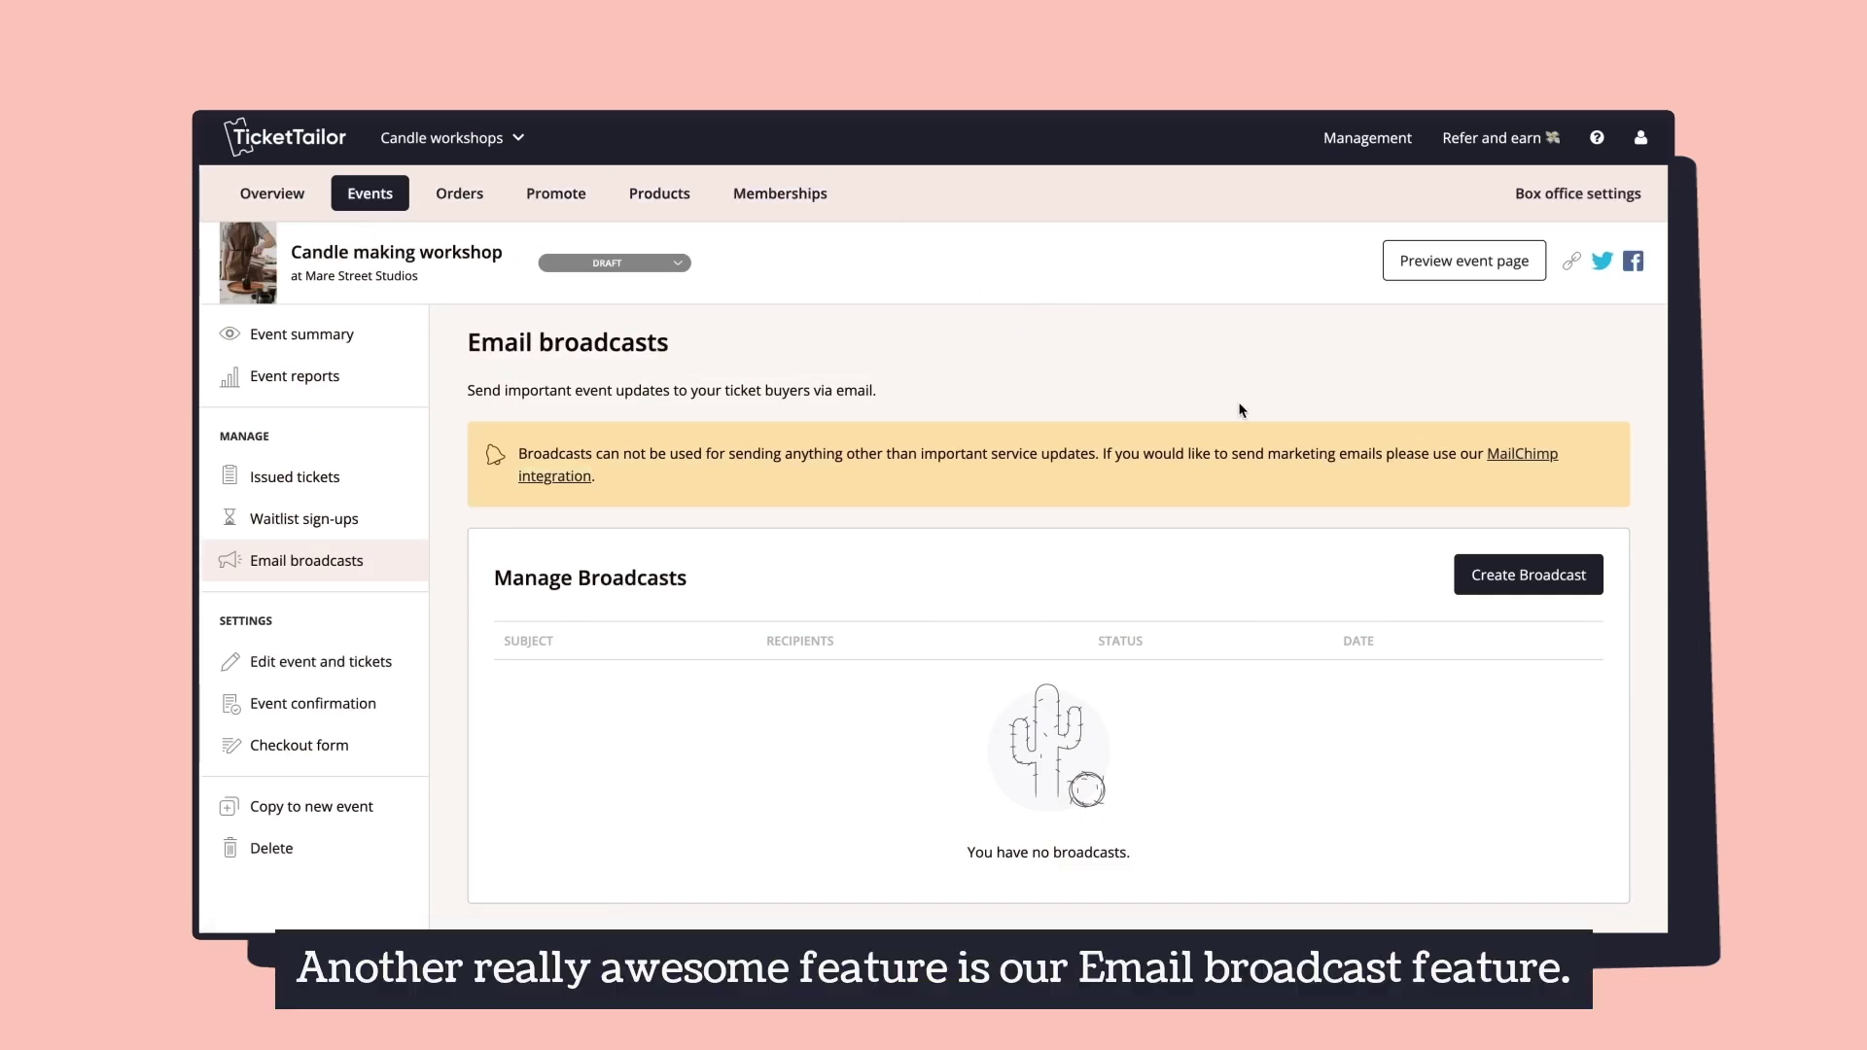
{"action": "scroll", "coordinate": [1239, 409], "scroll_direction": "down", "scroll_amount": 1}
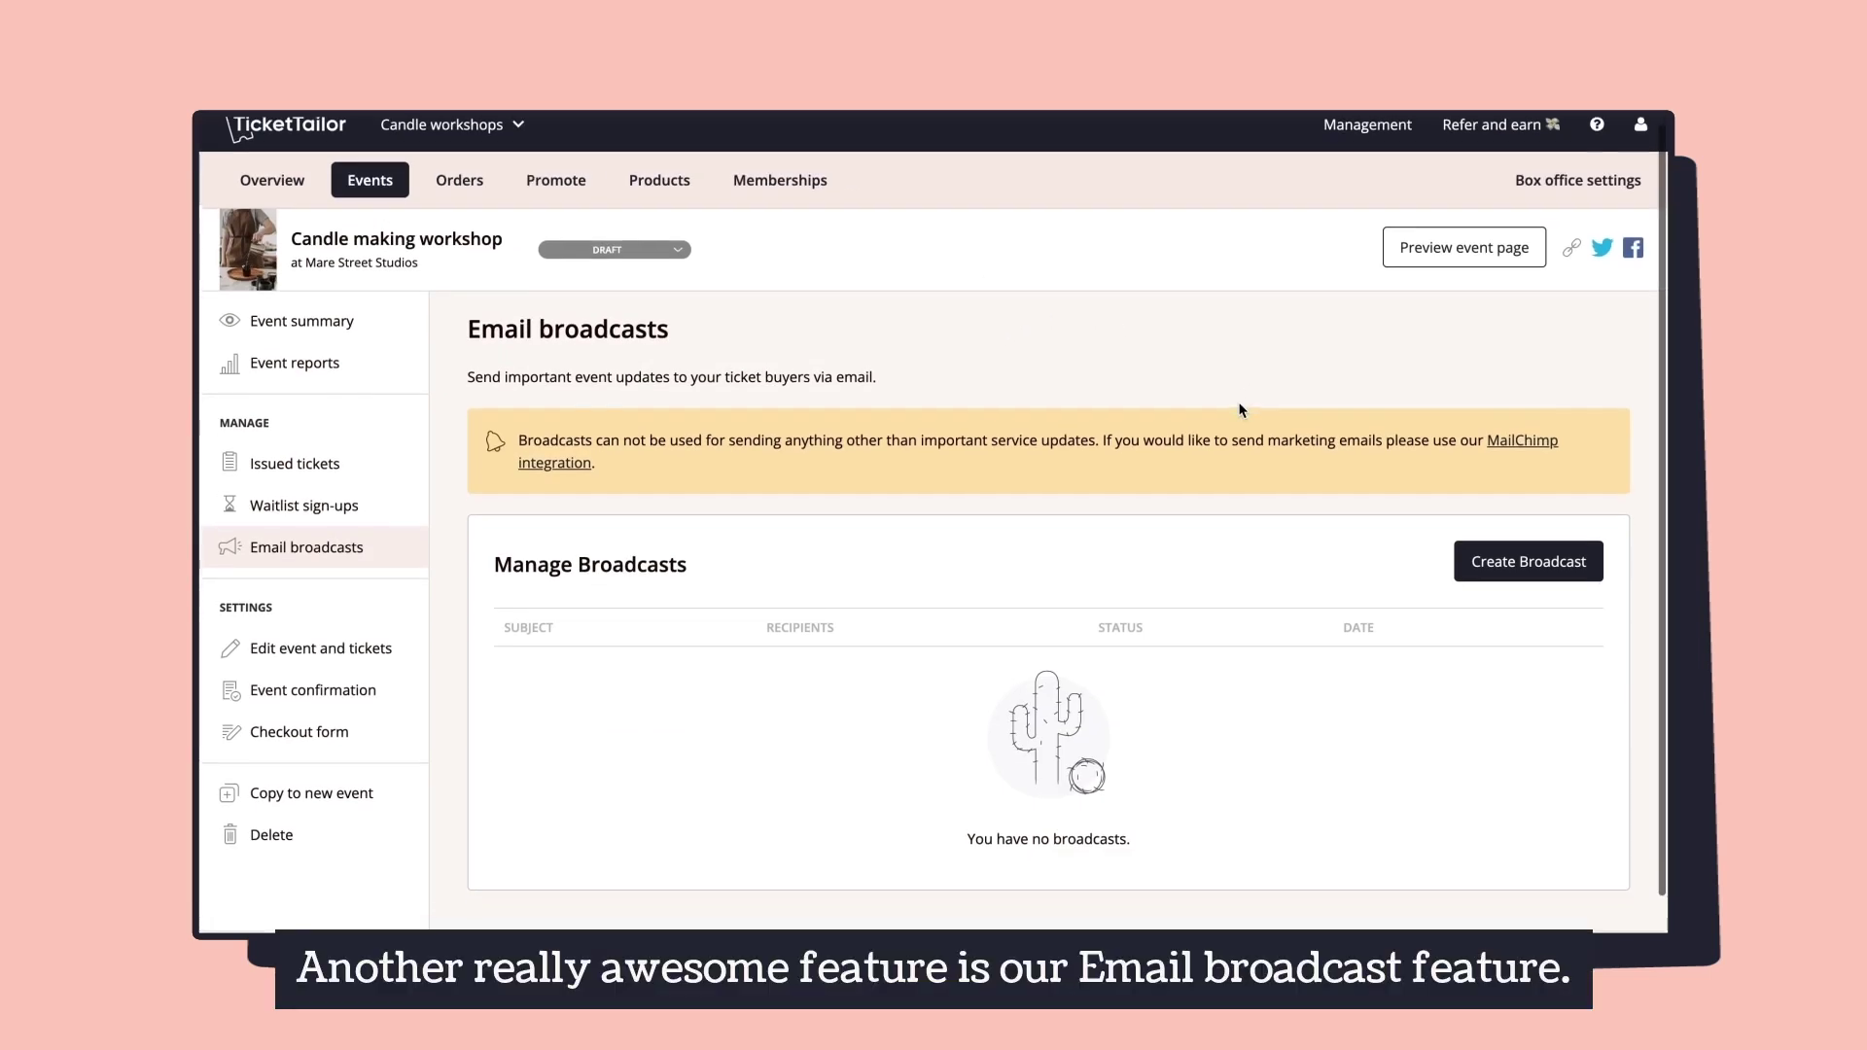
Step: Create a broadcast to all ticket buyers with subject 'Your candle making workshop'
{"action": "left_click", "coordinate": [1583, 577]}
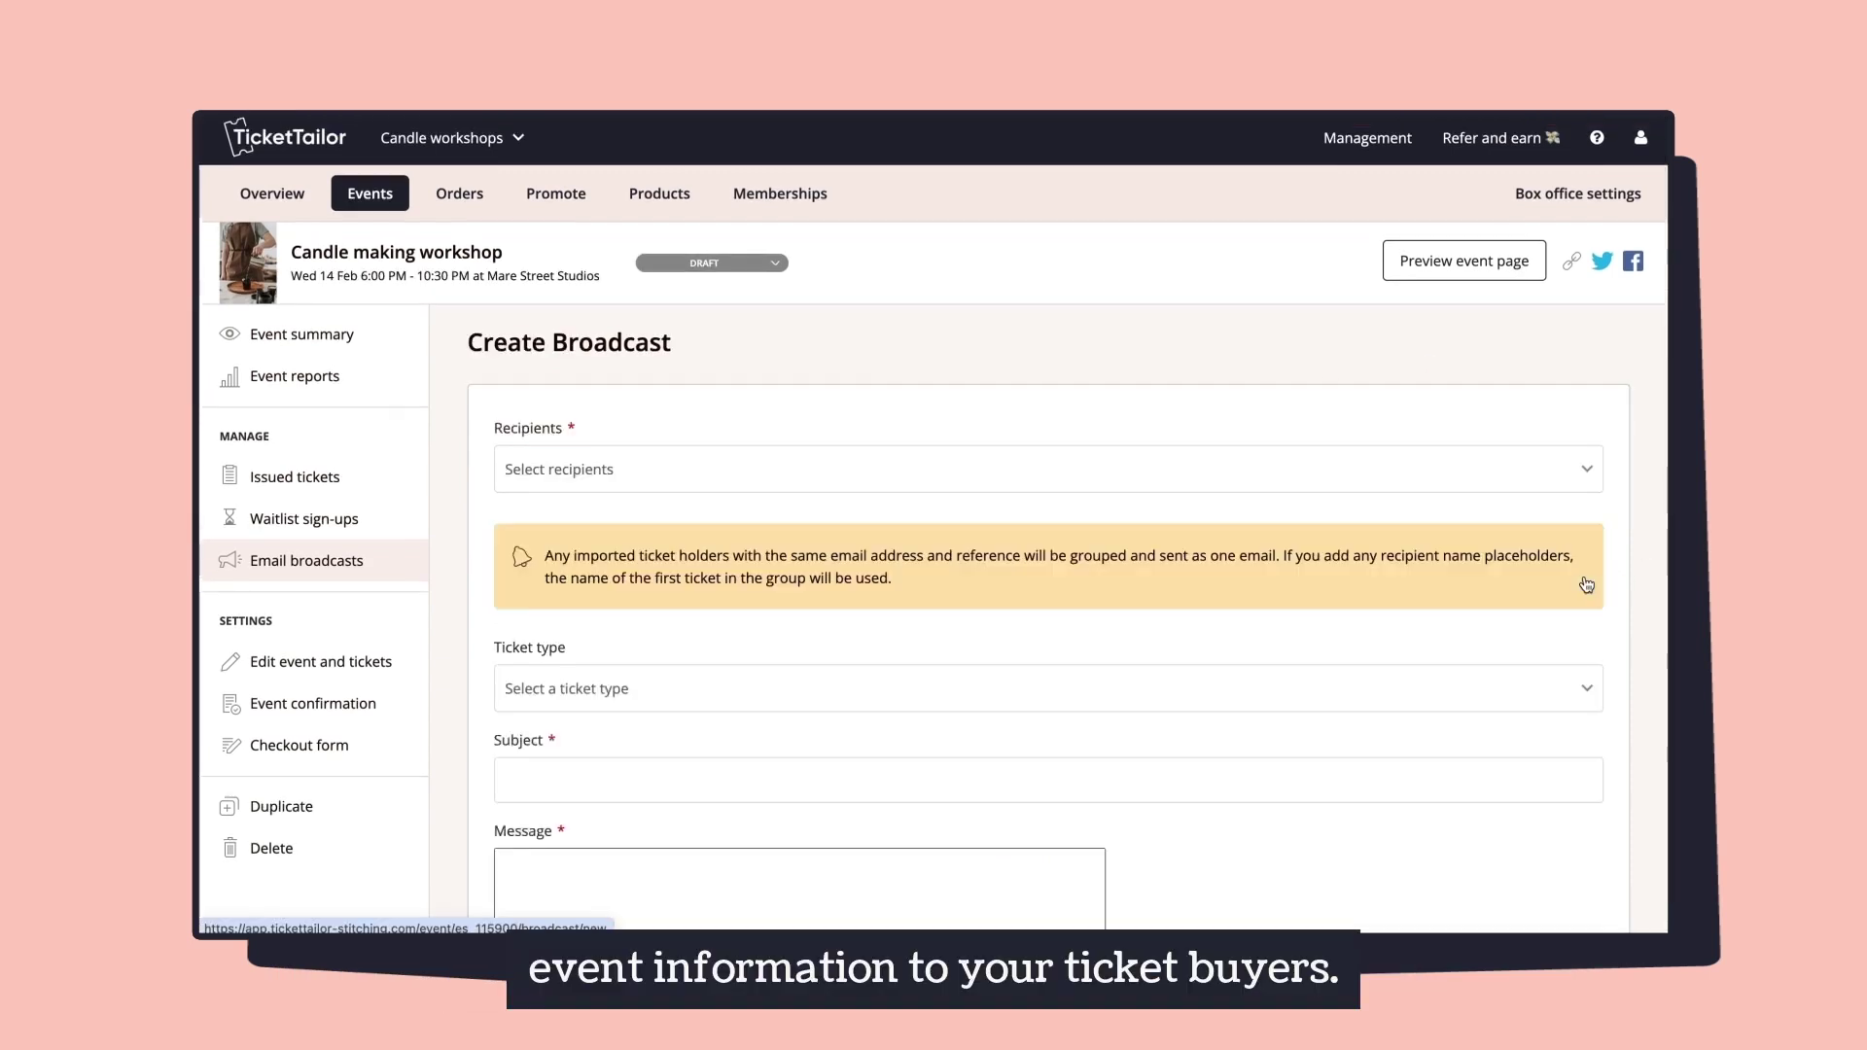
{"action": "left_click", "coordinate": [1547, 475]}
{"action": "left_click", "coordinate": [1303, 565]}
{"action": "type", "text": "Your candle making workshop is tomorrow!"}
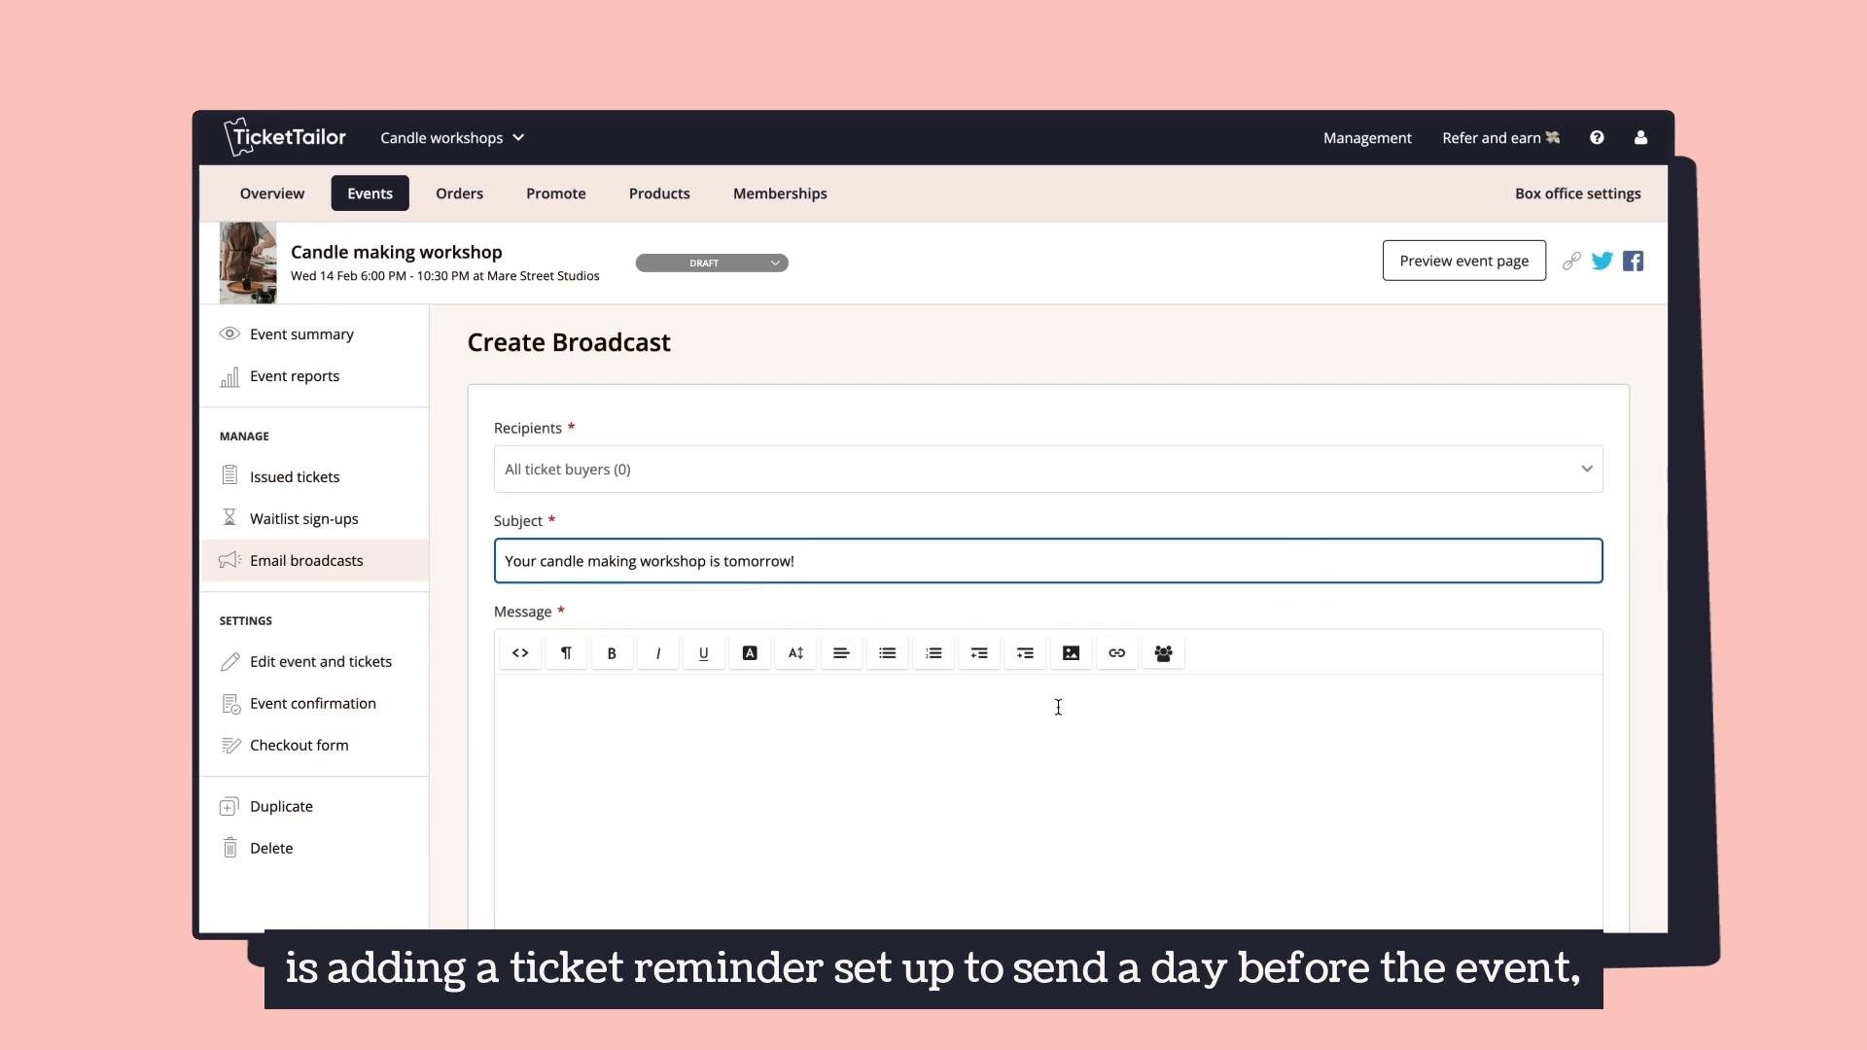
Step: Write 'Hi [first name], I'm so excited to welcome you tomorrow…' followed by the ticket vouchers placeholder
{"action": "left_click", "coordinate": [1058, 706]}
{"action": "type", "text": "Hi"}
{"action": "left_click", "coordinate": [1162, 653]}
{"action": "left_click", "coordinate": [1215, 727]}
{"action": "type", "text": ","}
{"action": "key", "text": "Return"}
{"action": "type", "text": "I'm so exci"}
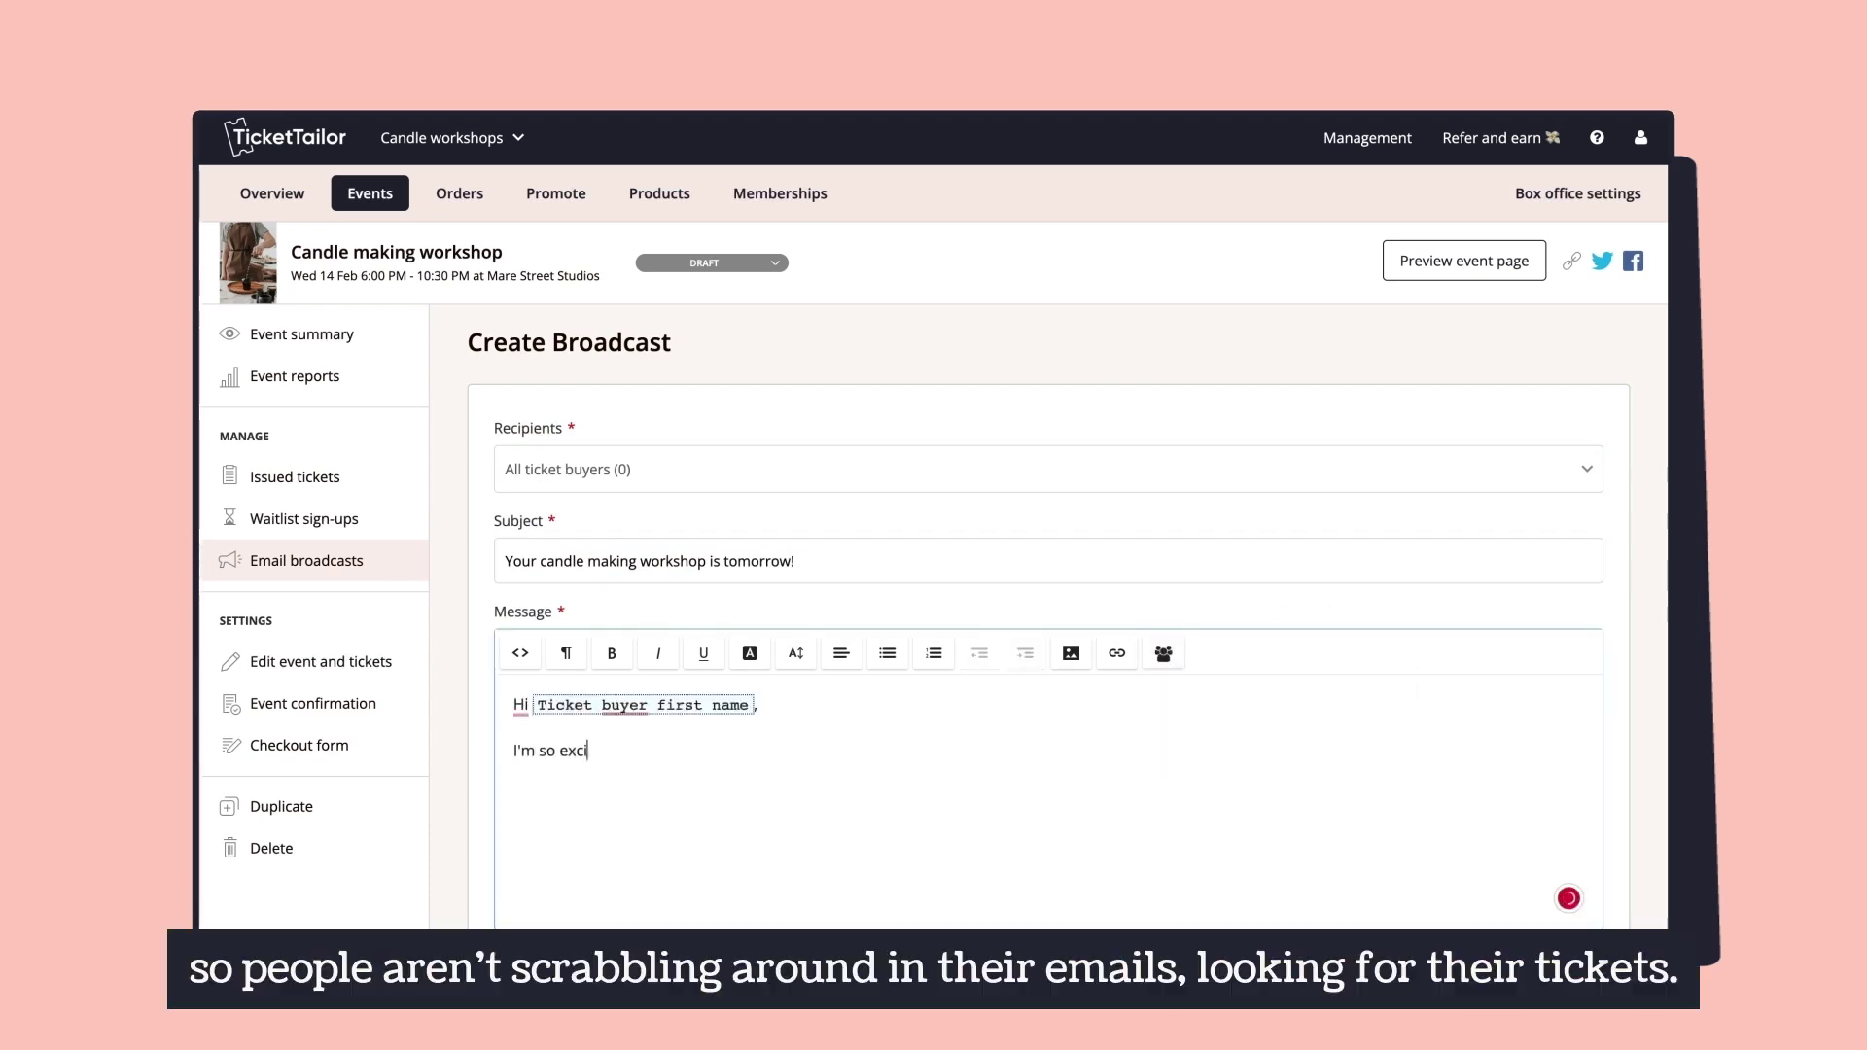
{"action": "type", "text": "ted to welcome you tomorrow. "}
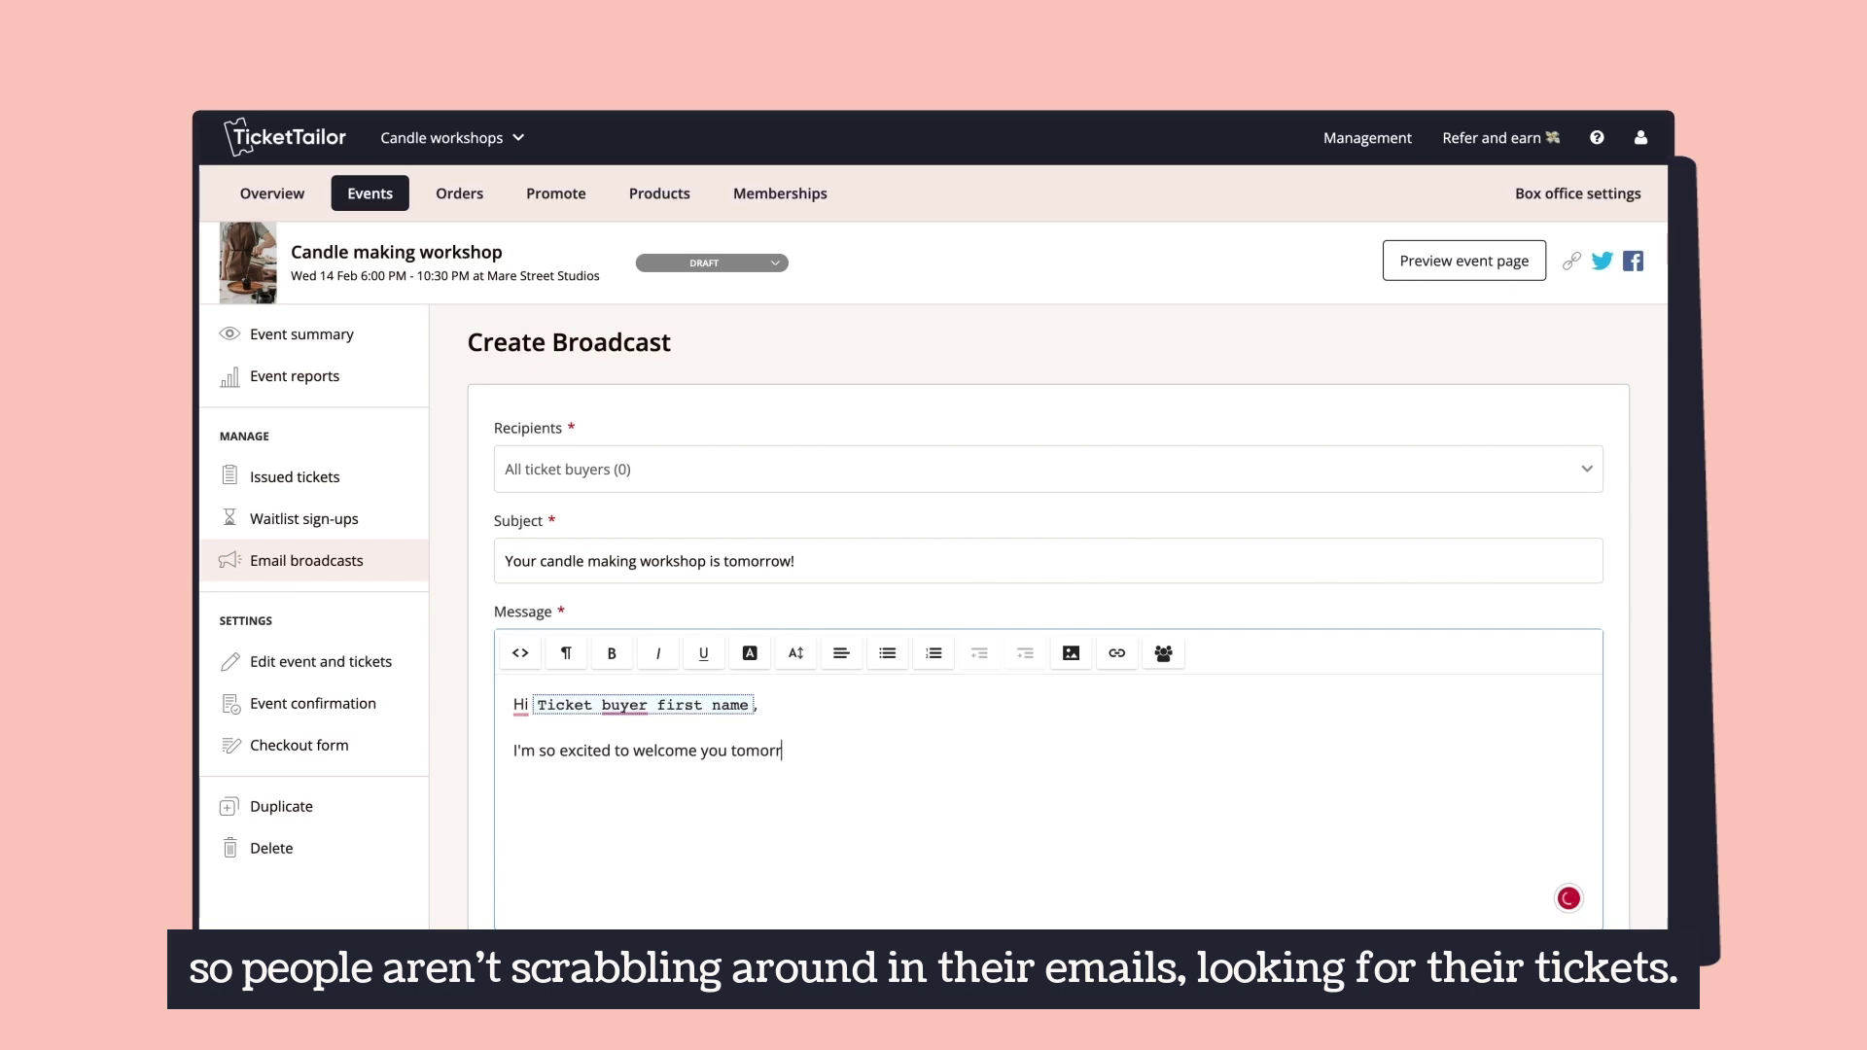
{"action": "type", "text": "Your tickets are here:"}
{"action": "left_click", "coordinate": [1163, 653]}
{"action": "left_click", "coordinate": [1215, 842]}
Step: Add a 'See' line below the tickets and upload Cover.jpg into the email
{"action": "key", "text": "Return"}
{"action": "type", "text": "See"}
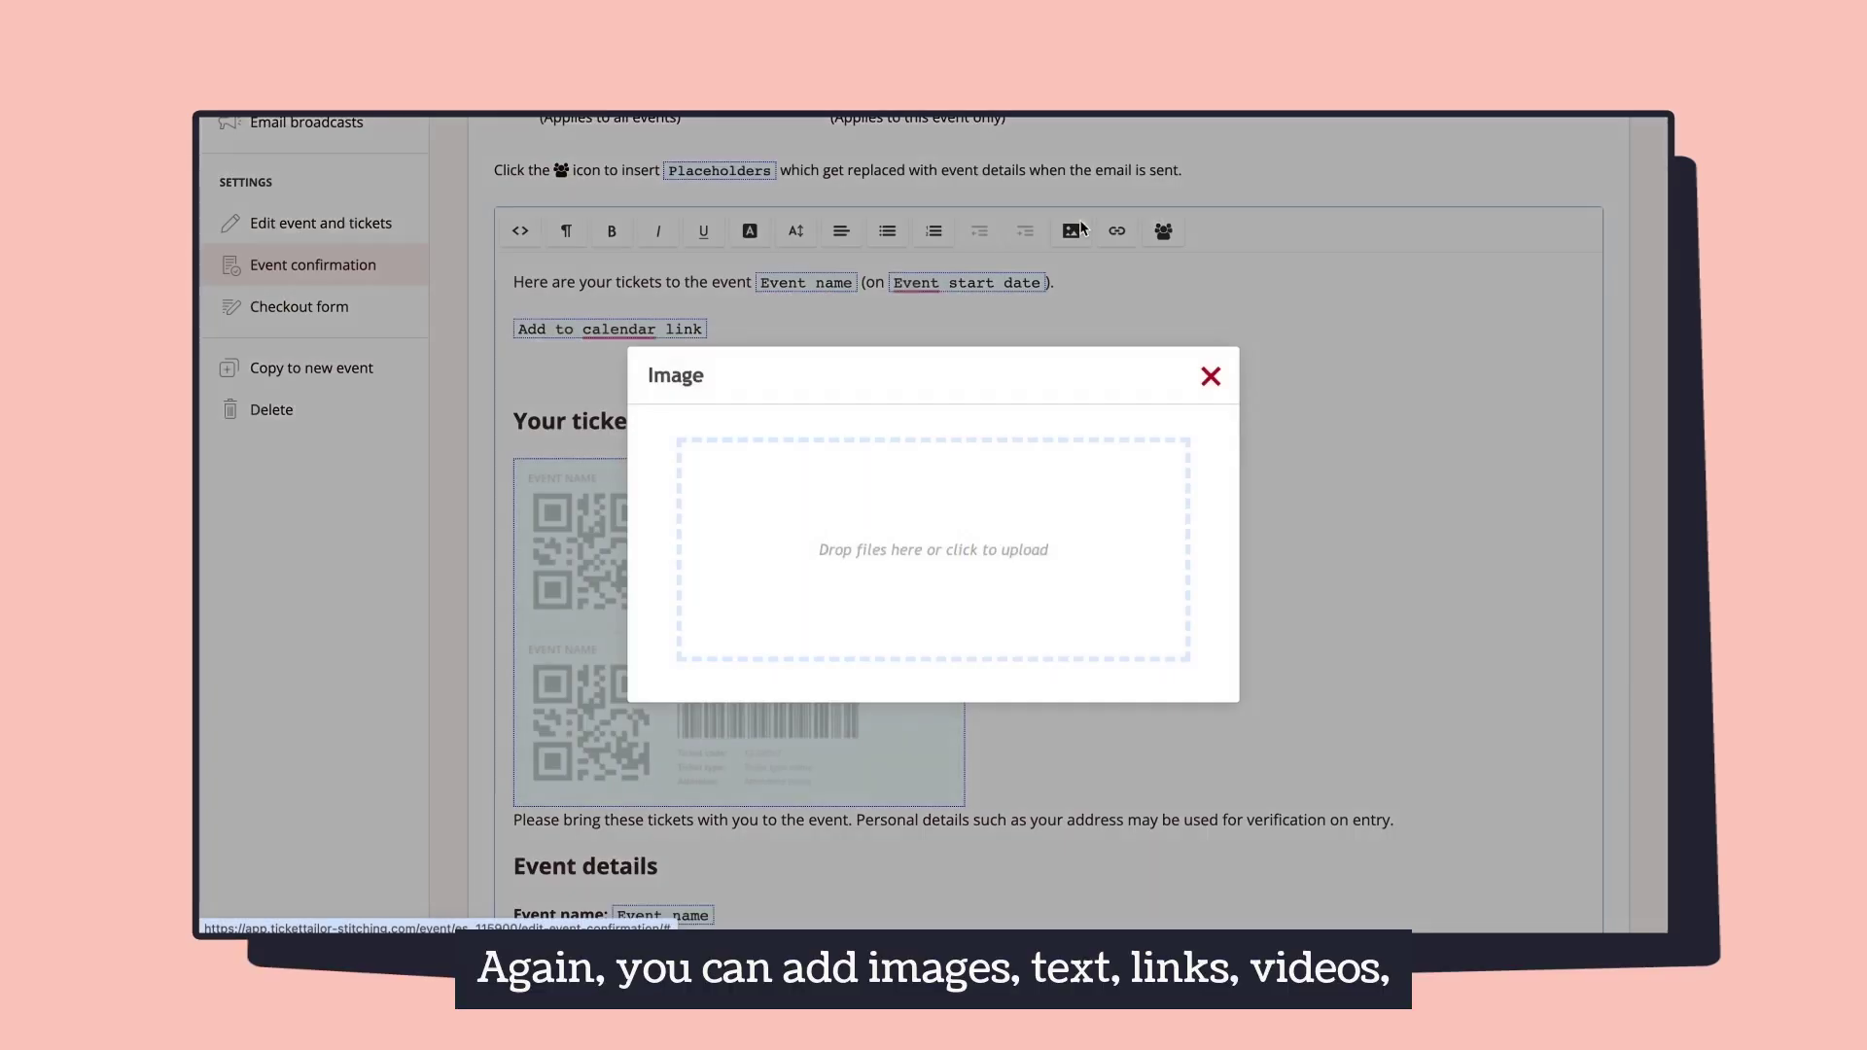
{"action": "left_click", "coordinate": [1113, 539]}
{"action": "double_click", "coordinate": [923, 347]}
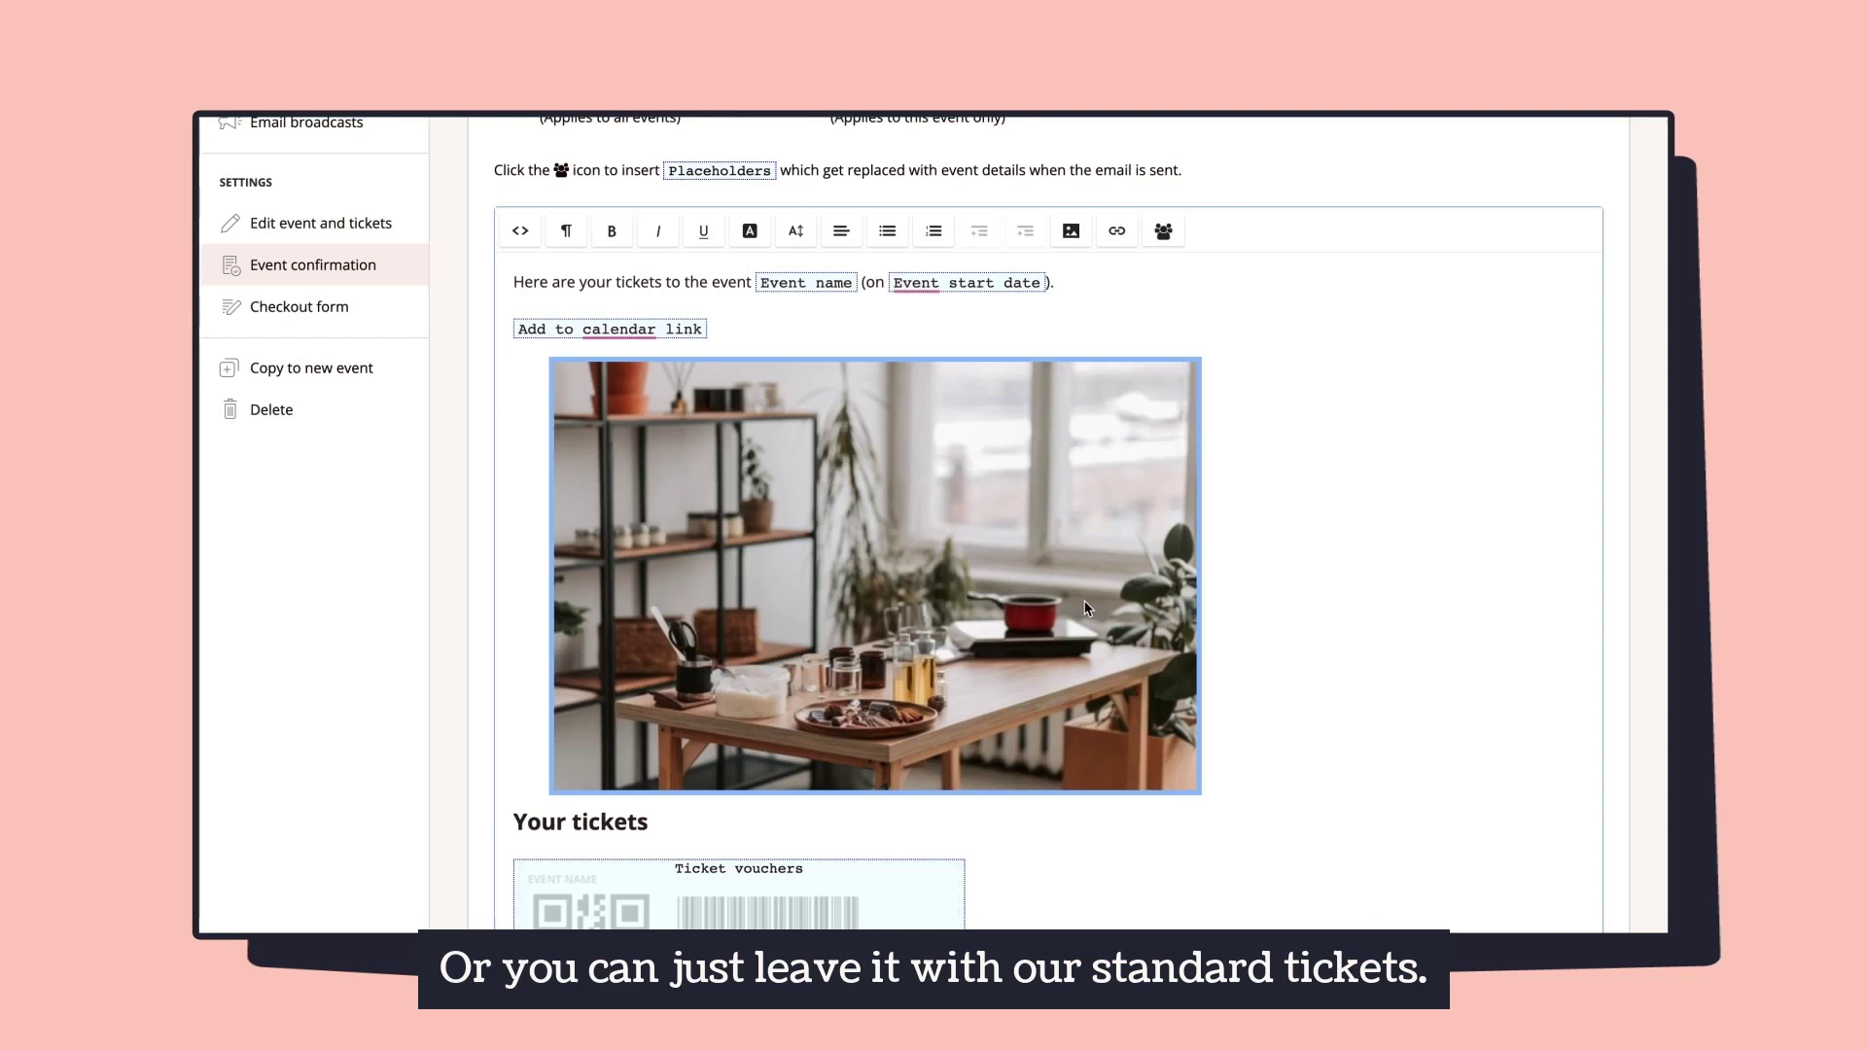
{"action": "scroll", "coordinate": [1086, 608], "scroll_direction": "down", "scroll_amount": 3}
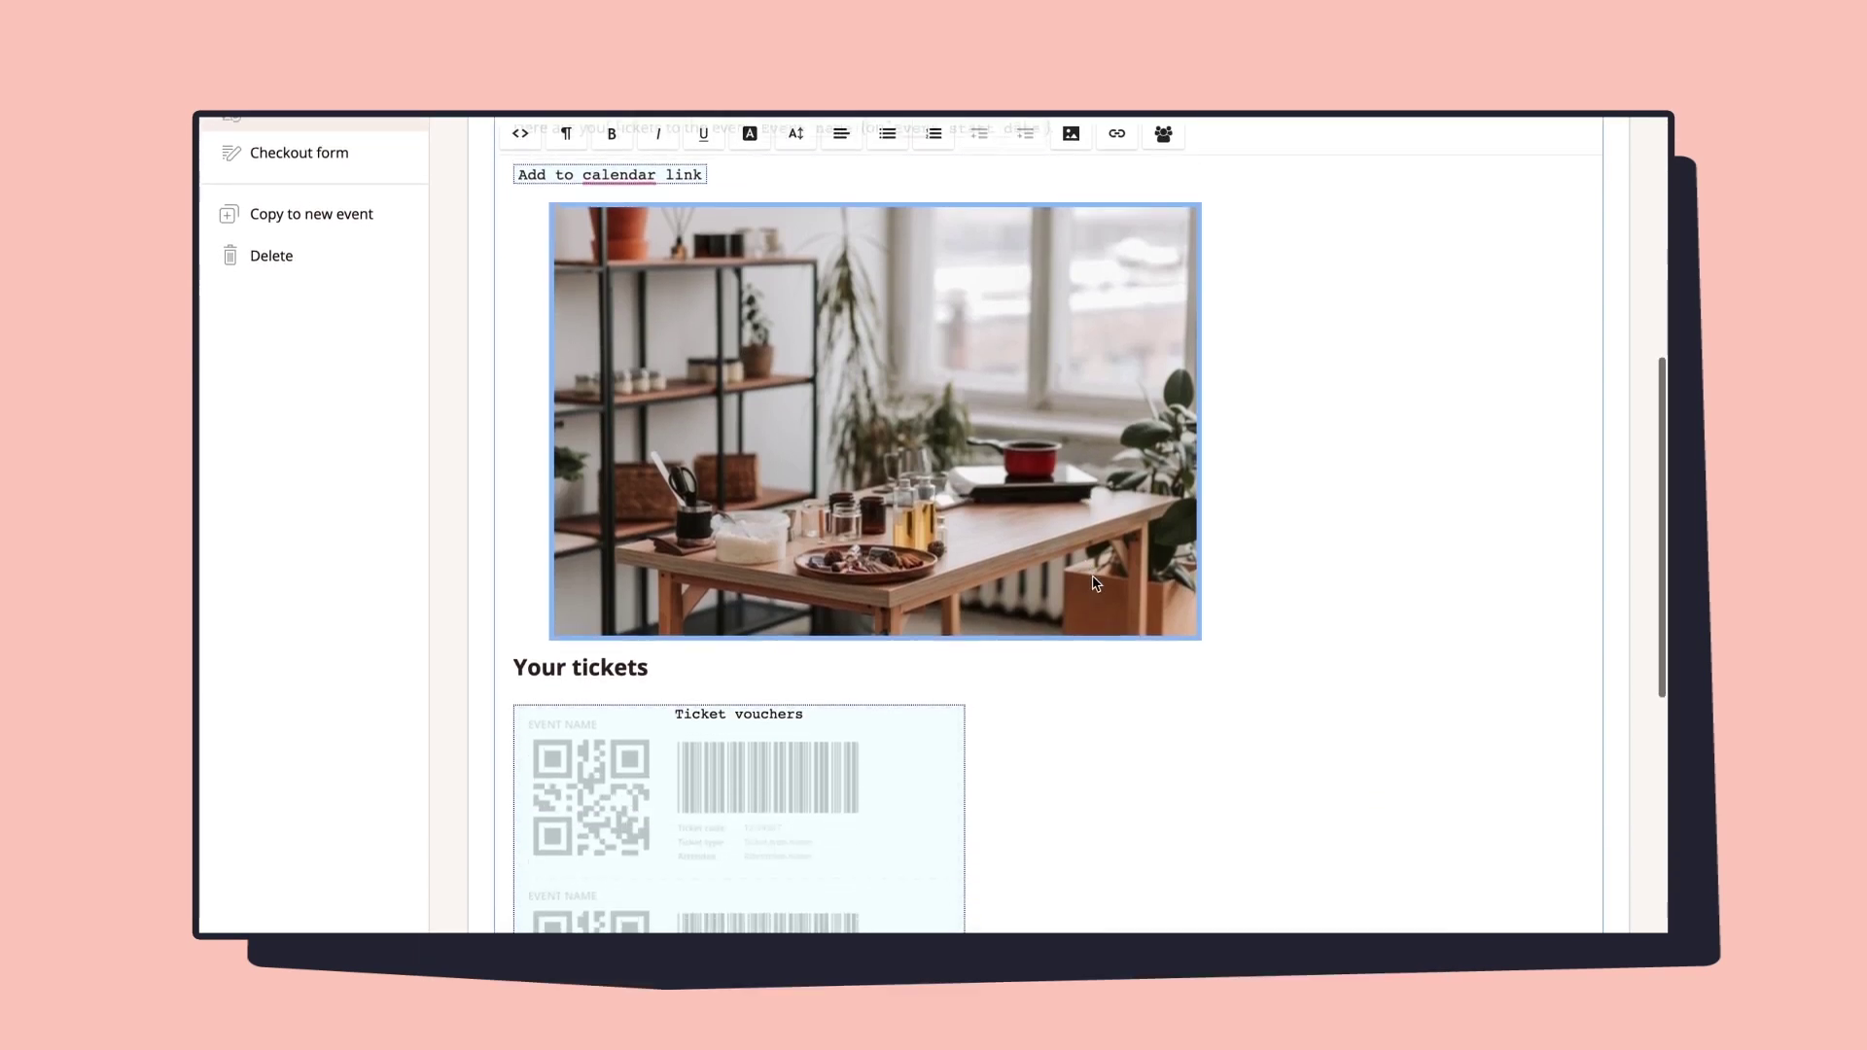
{"action": "scroll", "coordinate": [1096, 582], "scroll_direction": "up", "scroll_amount": 8}
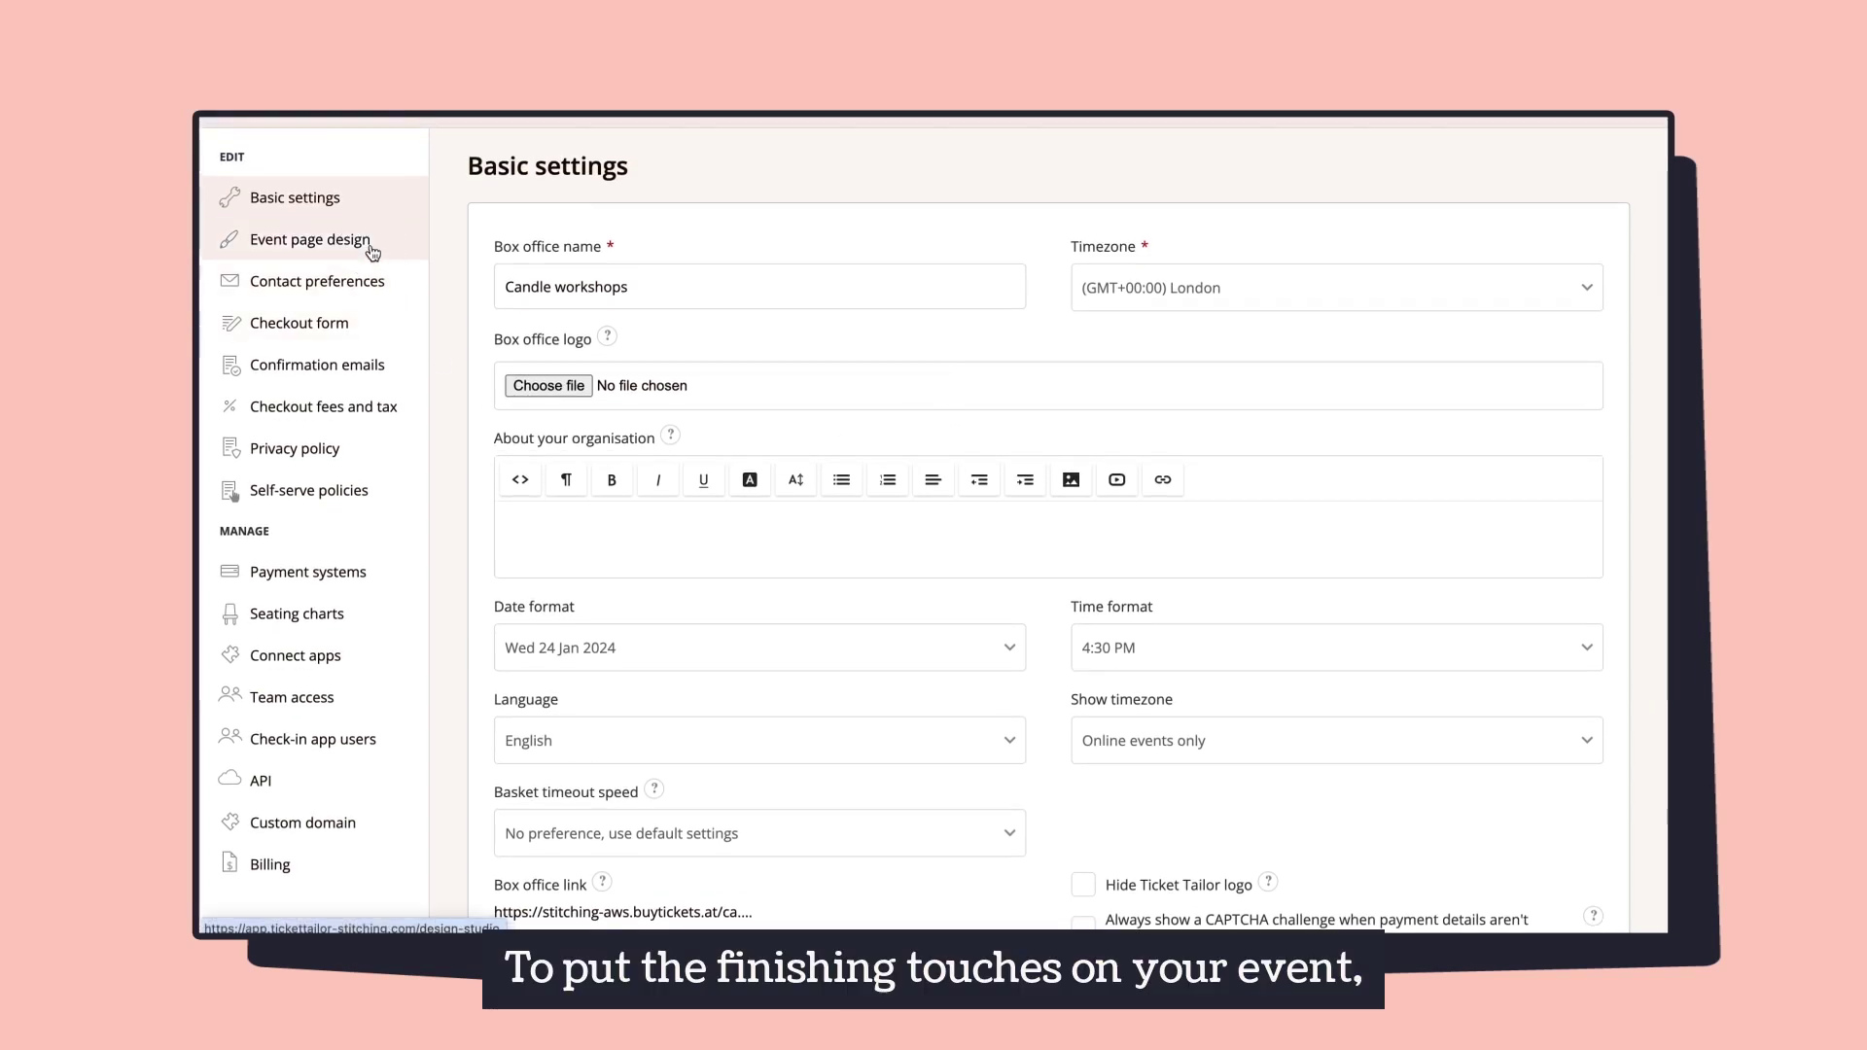
{"action": "left_click", "coordinate": [373, 249]}
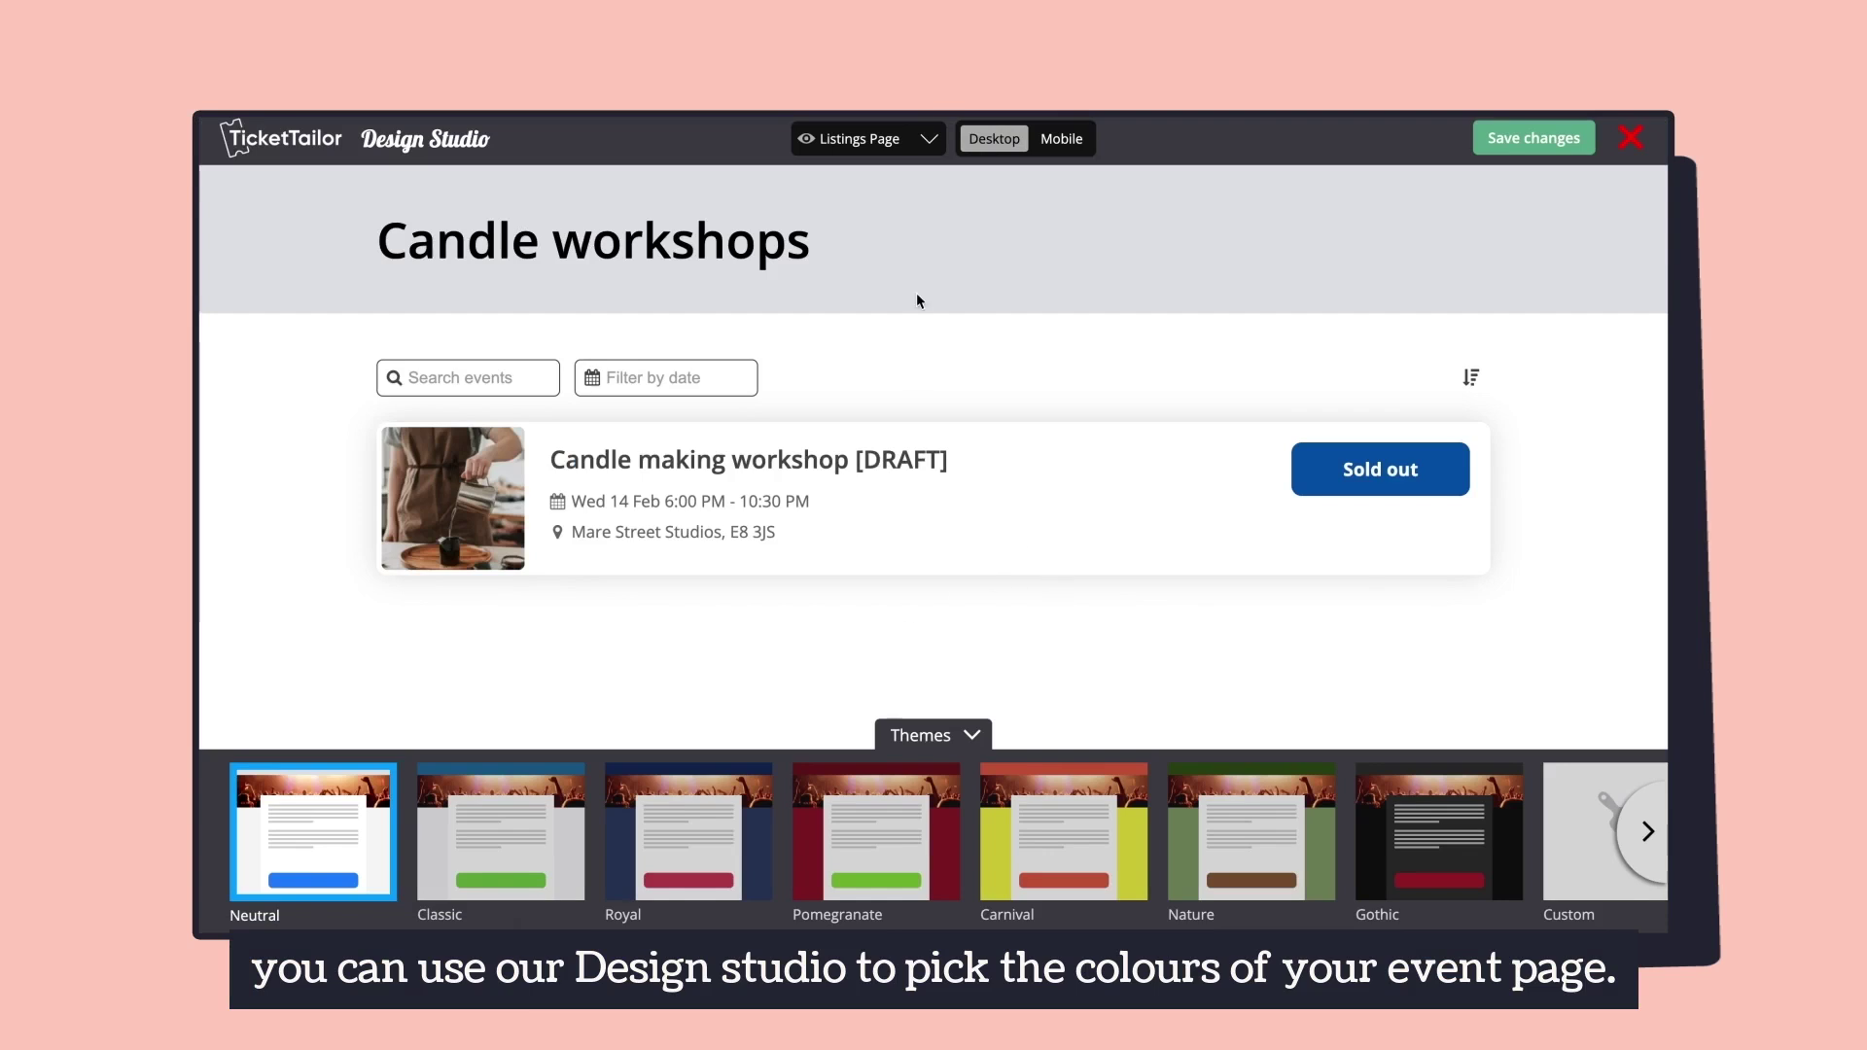
Step: Preview the event page, apply the Pomegranate theme, then switch to custom colours
{"action": "left_click", "coordinate": [926, 141]}
{"action": "left_click", "coordinate": [896, 158]}
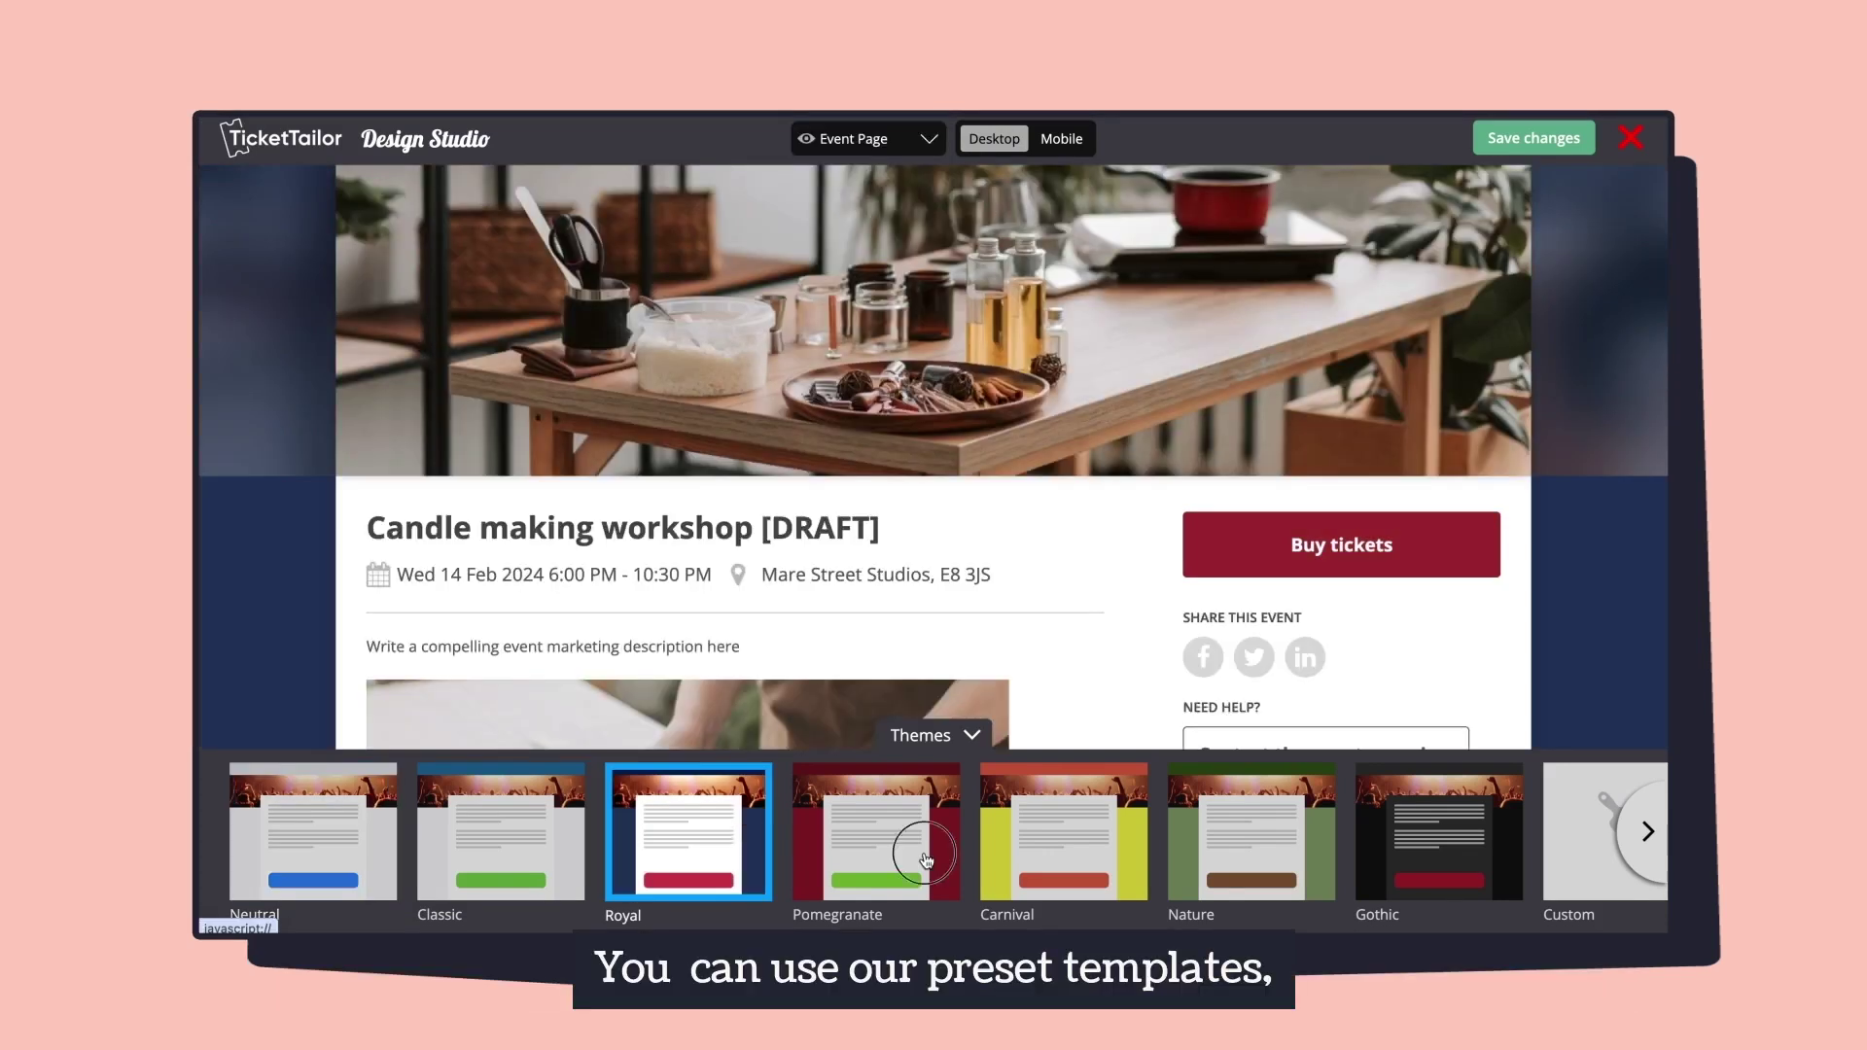
{"action": "left_click", "coordinate": [927, 859]}
{"action": "left_click", "coordinate": [1588, 856]}
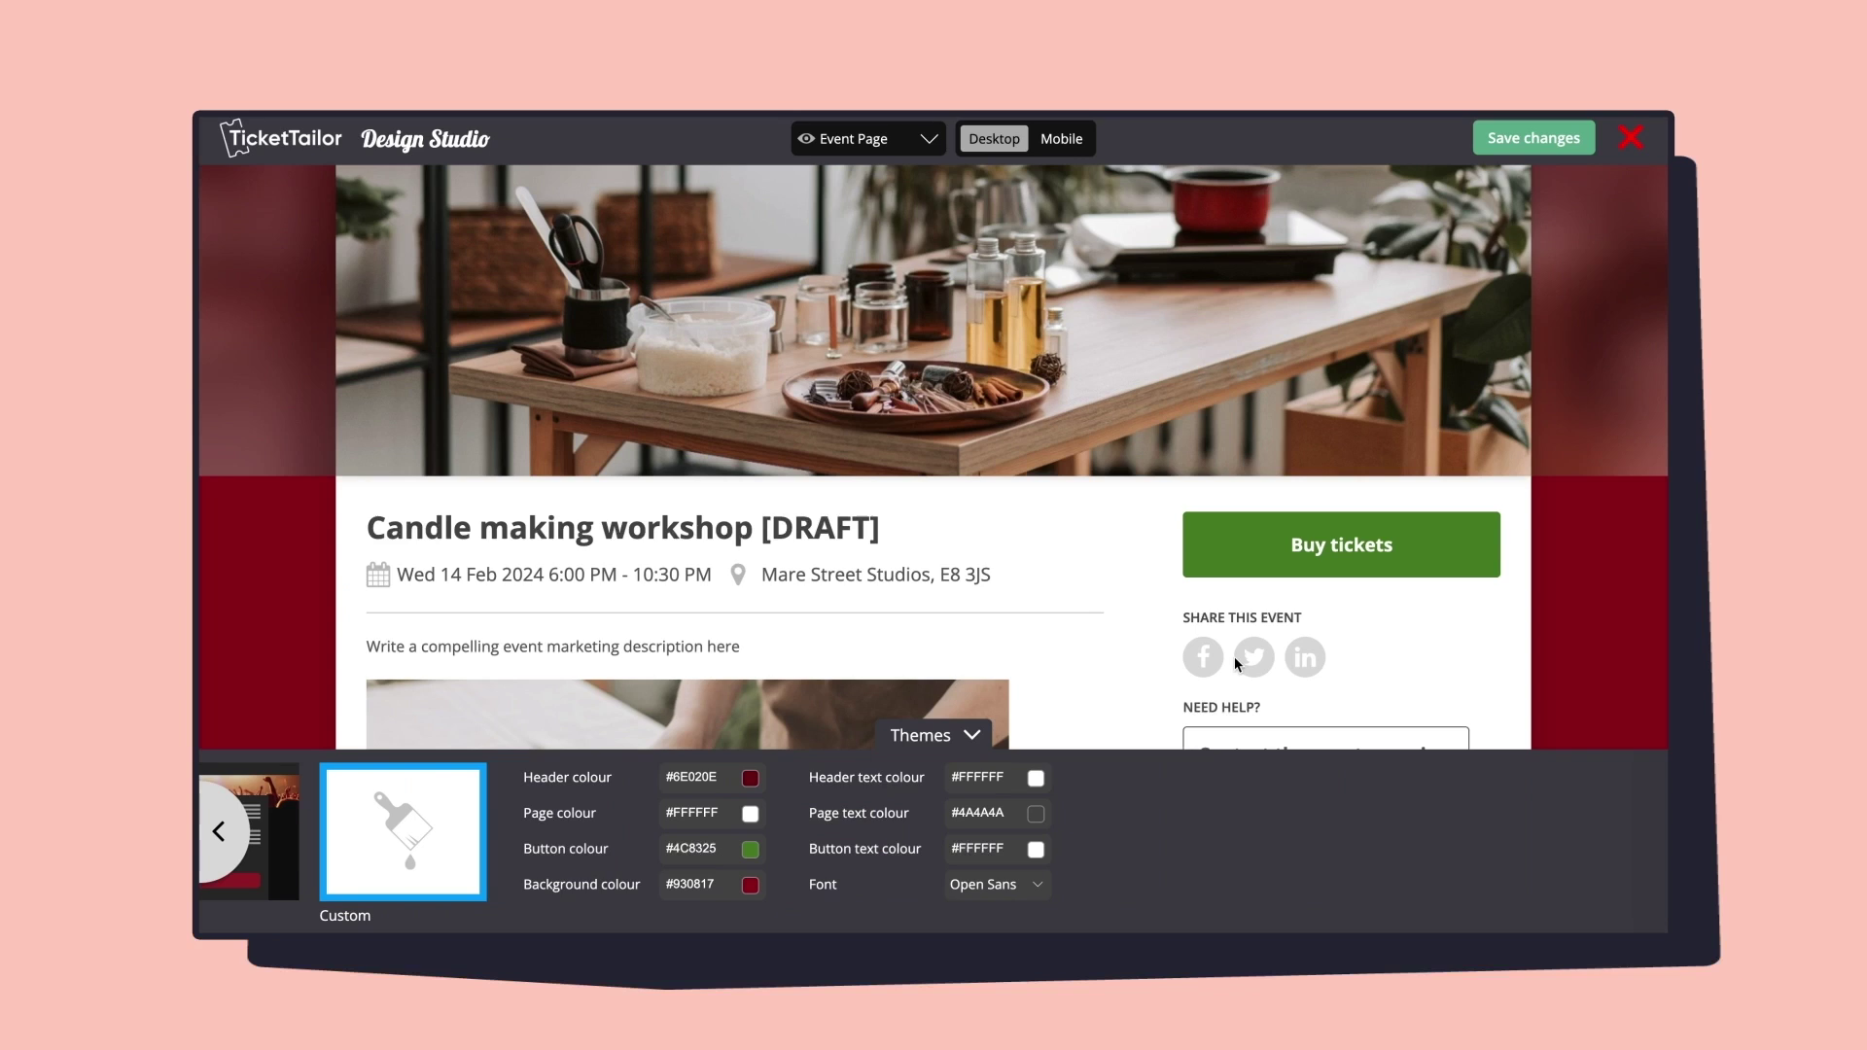
{"action": "scroll", "coordinate": [1234, 656], "scroll_direction": "down", "scroll_amount": 1}
Step: Set the header colour to #FFFFFF, adjust the background and make buttons golden brown #836825
{"action": "left_click", "coordinate": [694, 775]}
{"action": "type", "text": "#FFFFFF"}
{"action": "left_click", "coordinate": [695, 847]}
{"action": "left_click", "coordinate": [694, 884]}
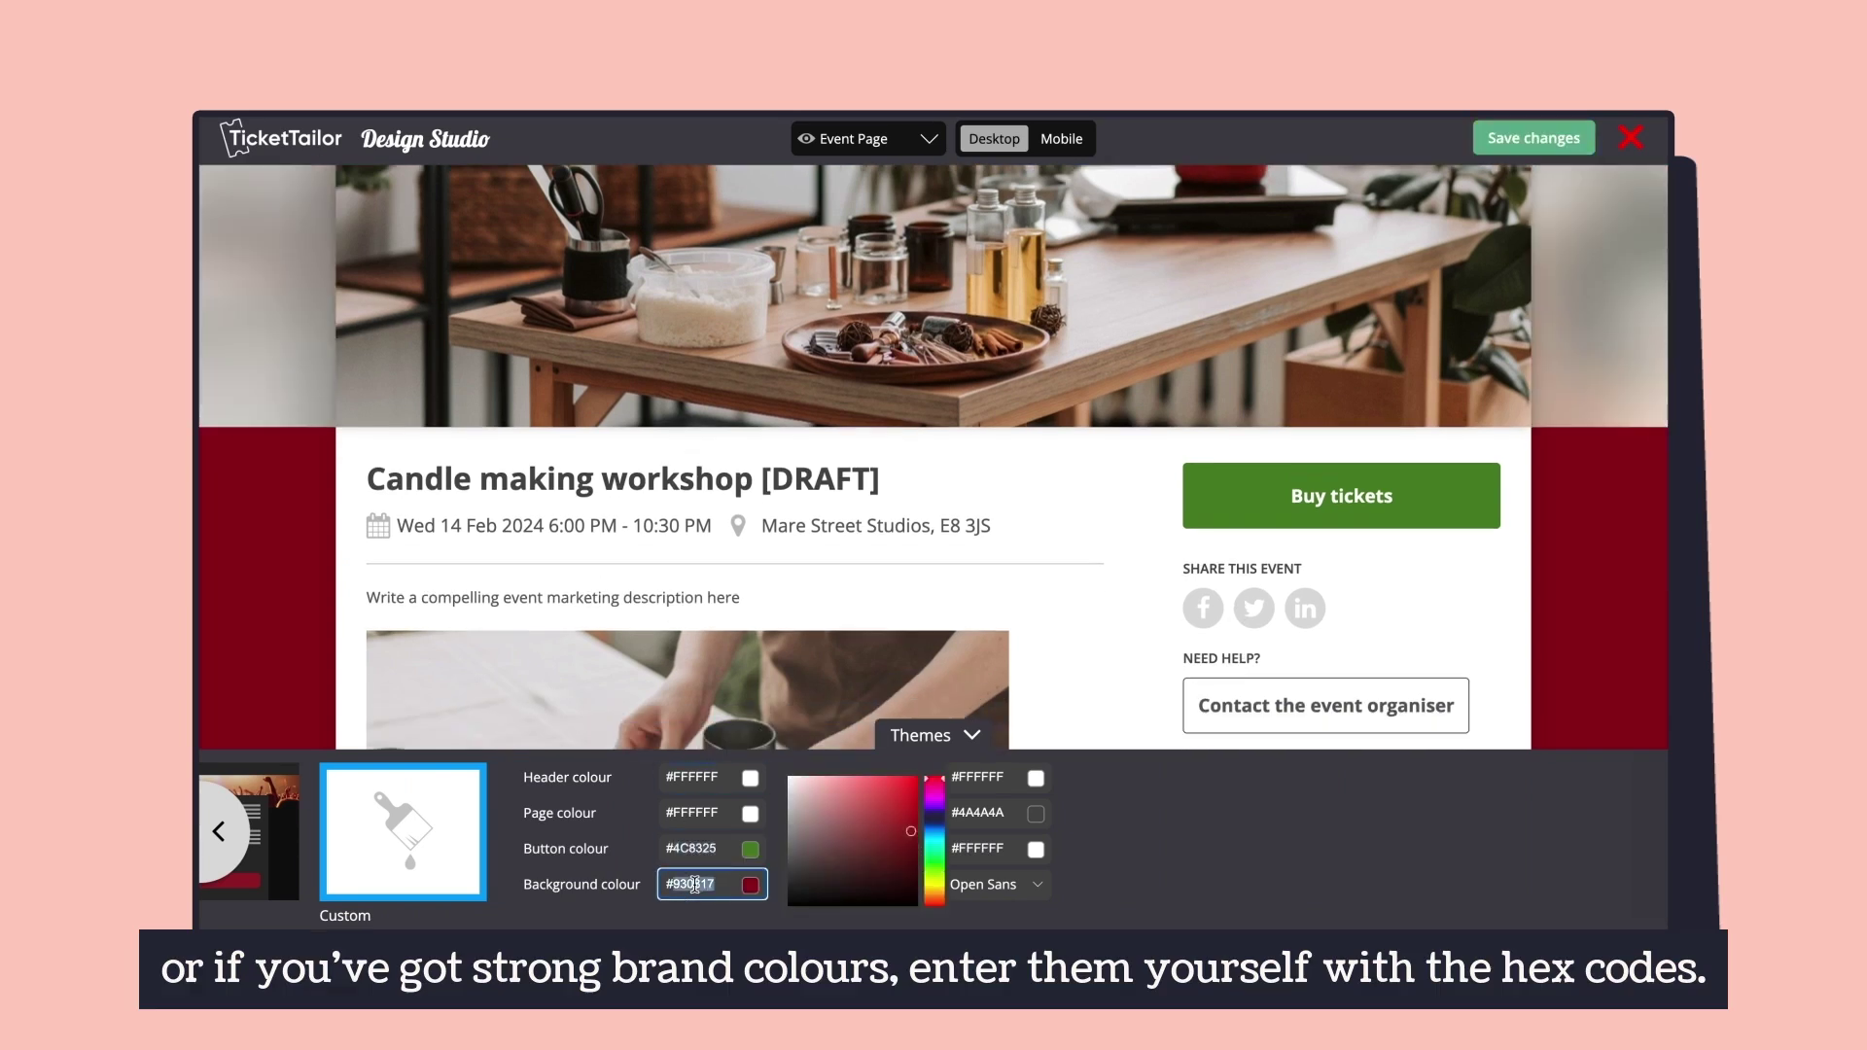
{"action": "type", "text": "#FFFFFF"}
{"action": "left_click", "coordinate": [694, 848]}
{"action": "left_click_drag", "start_coordinate": [848, 873], "coordinate": [895, 877]}
Step: Keep Open Sans as the page font after trying Roboto Slab, and save the design
{"action": "left_click", "coordinate": [984, 816]}
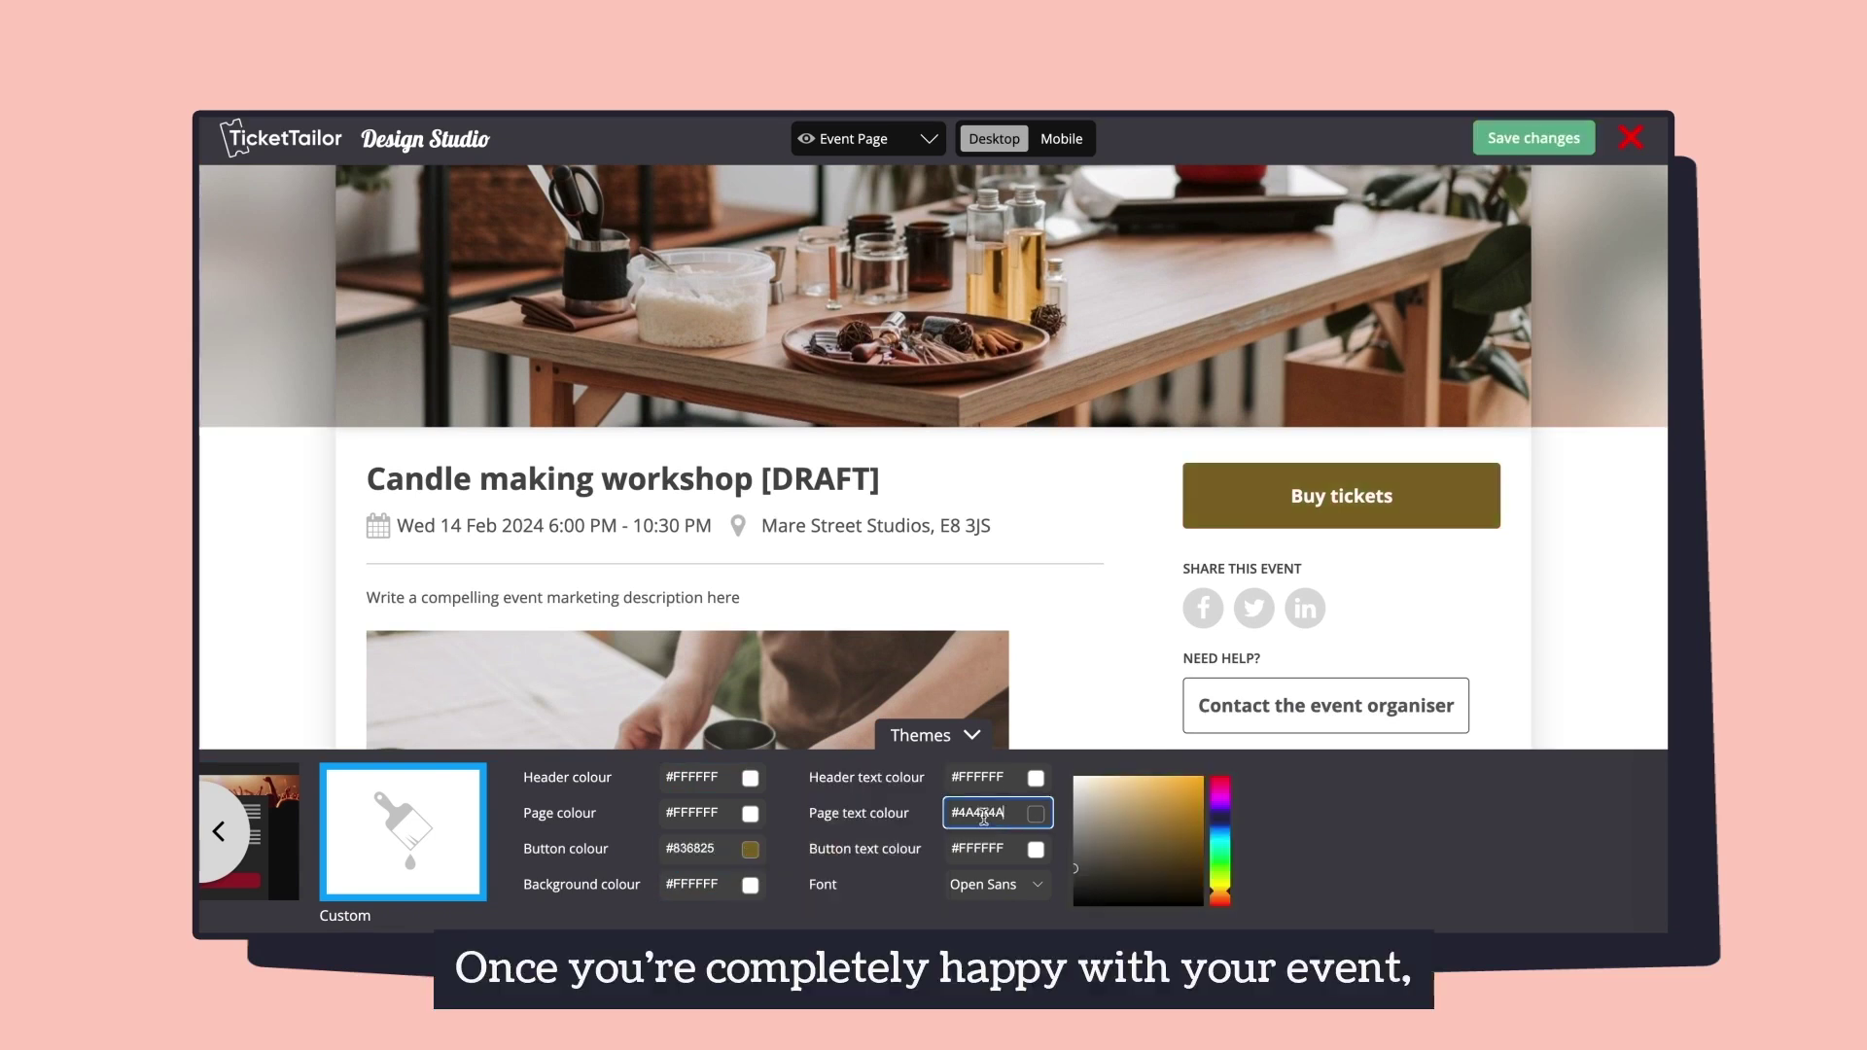
{"action": "left_click", "coordinate": [993, 887]}
{"action": "left_click", "coordinate": [997, 803]}
{"action": "left_click", "coordinate": [999, 880]}
{"action": "left_click", "coordinate": [1000, 859]}
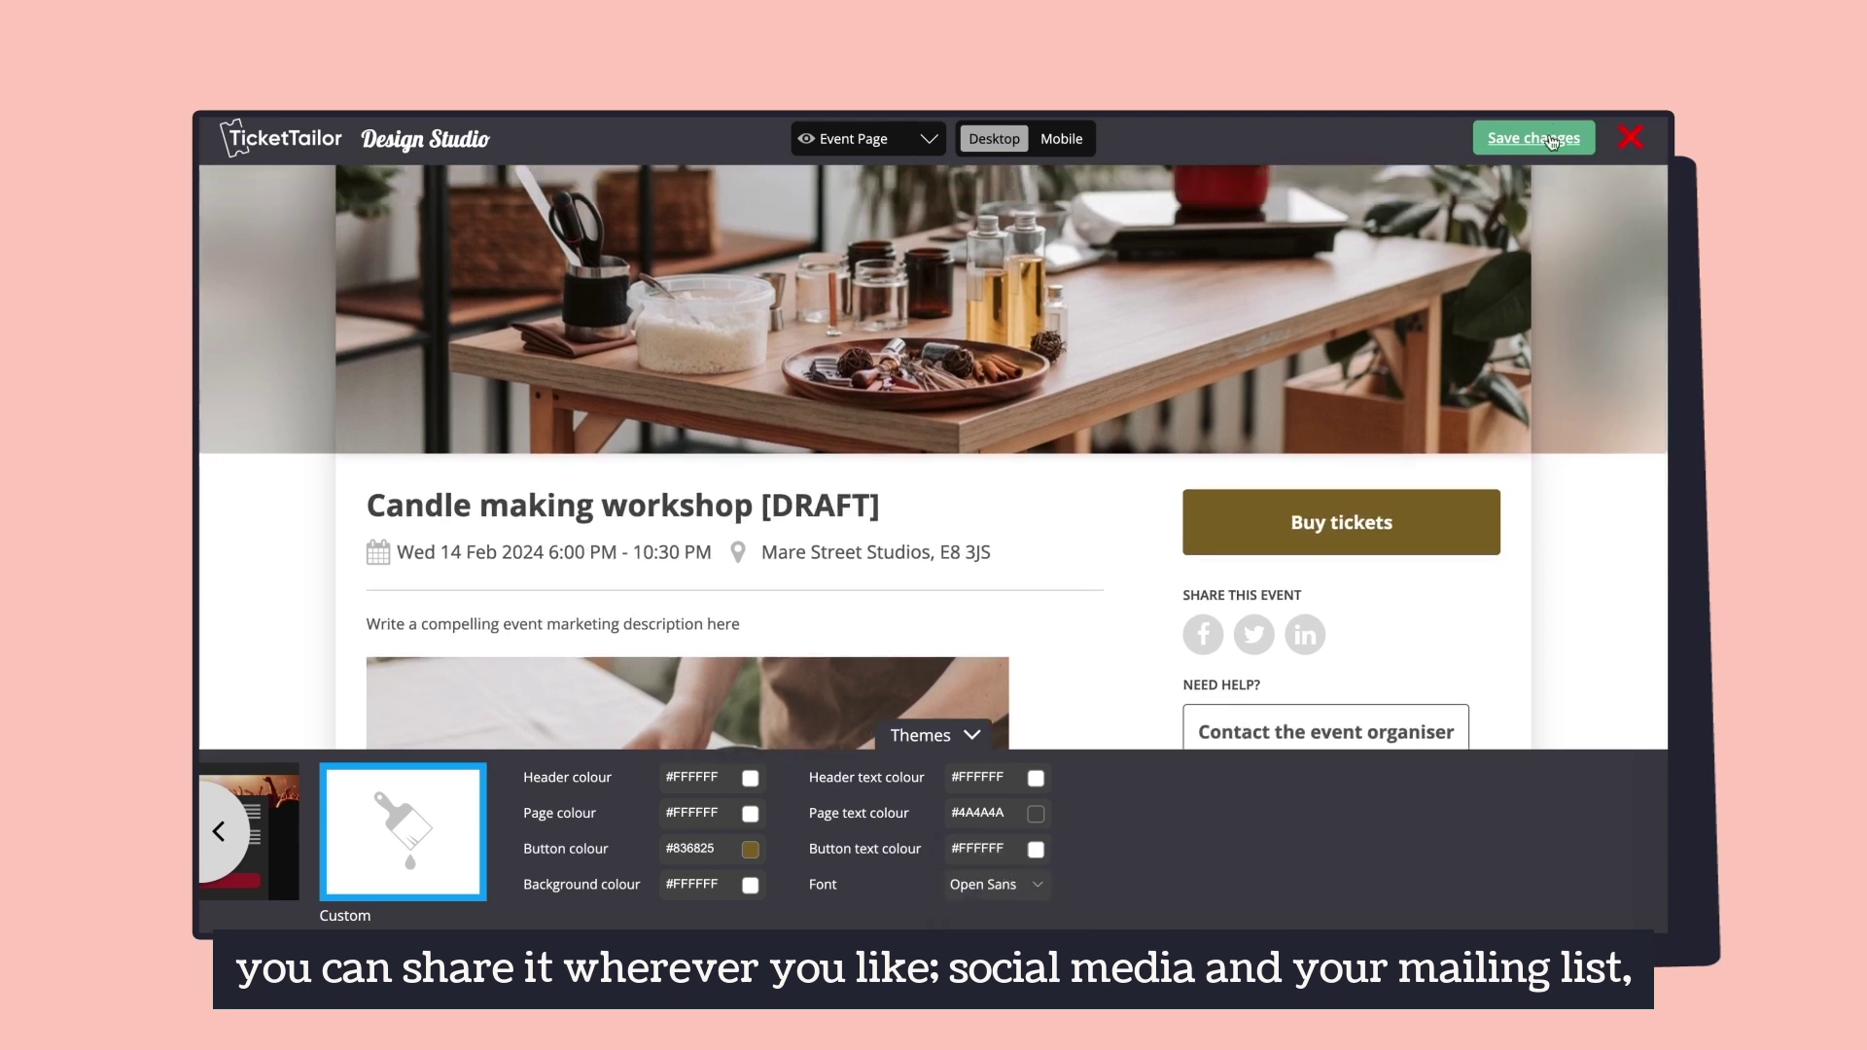
{"action": "left_click", "coordinate": [1550, 141]}
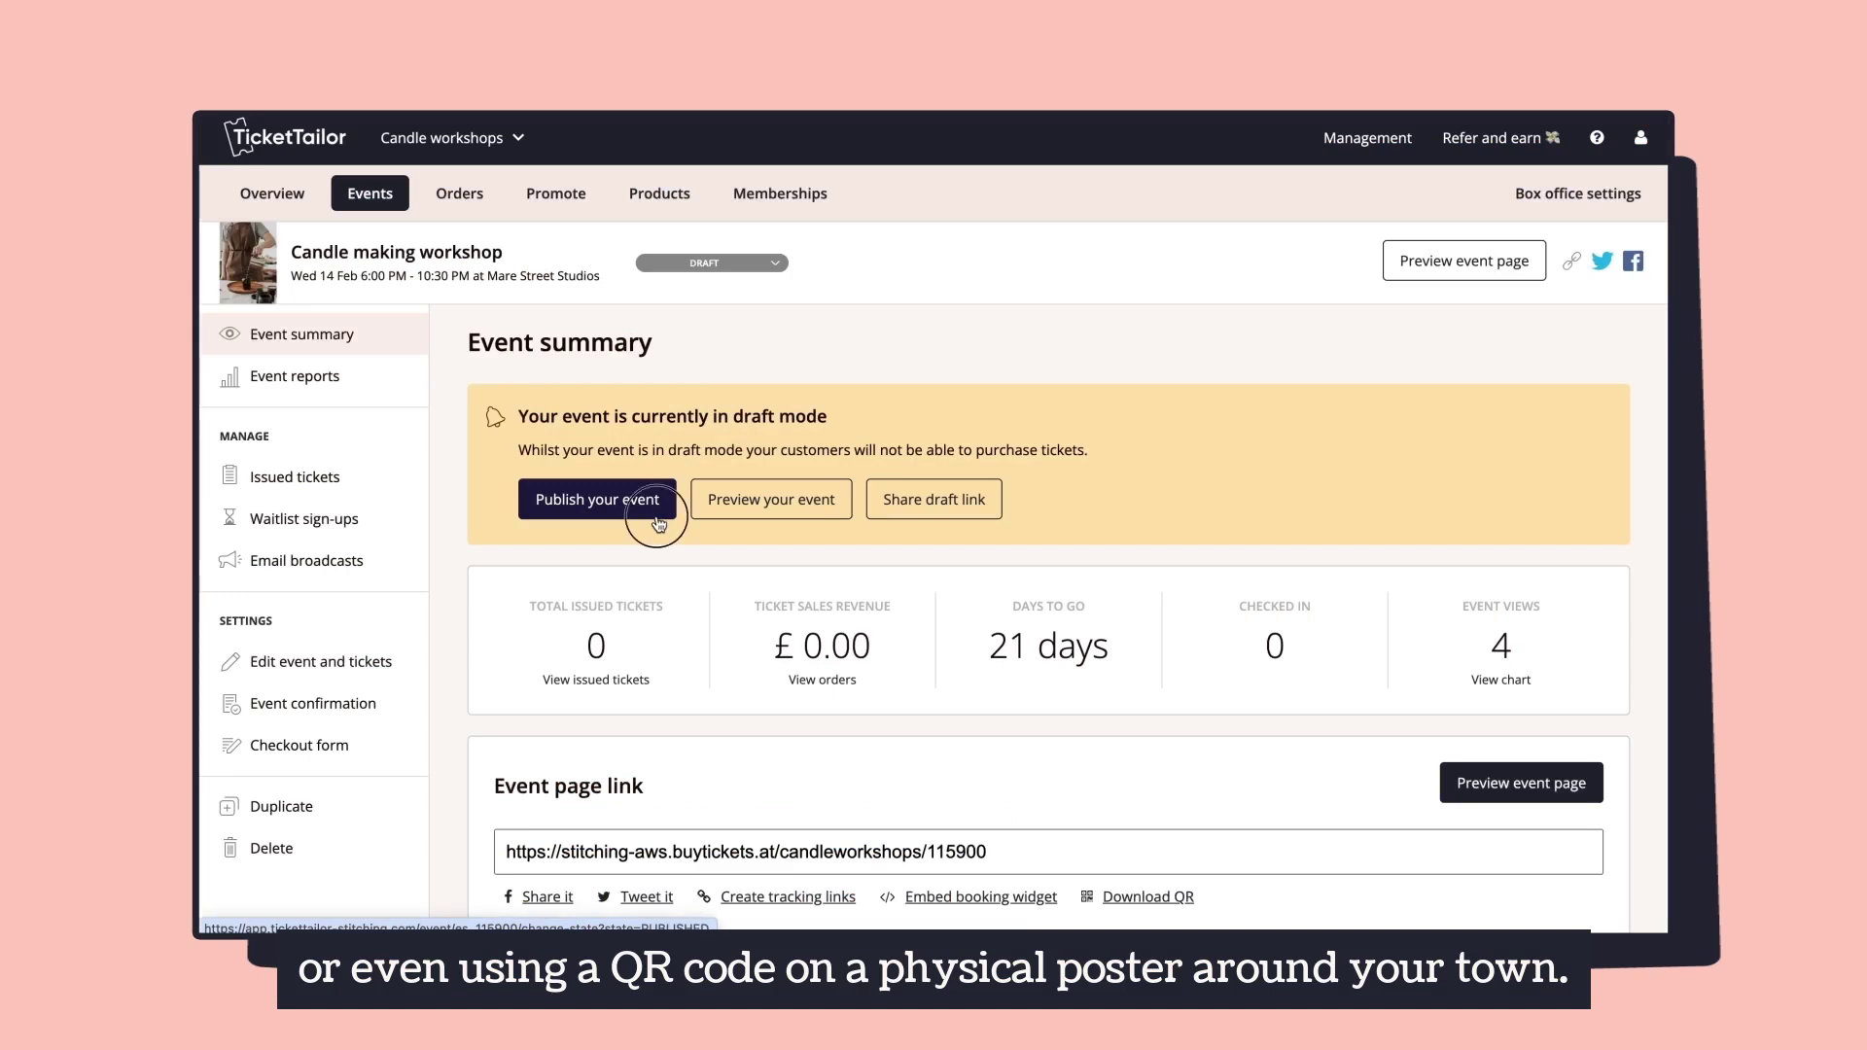
{"action": "left_click", "coordinate": [656, 519]}
Step: Confirm publishing the Candle making workshop
{"action": "left_click", "coordinate": [1050, 335]}
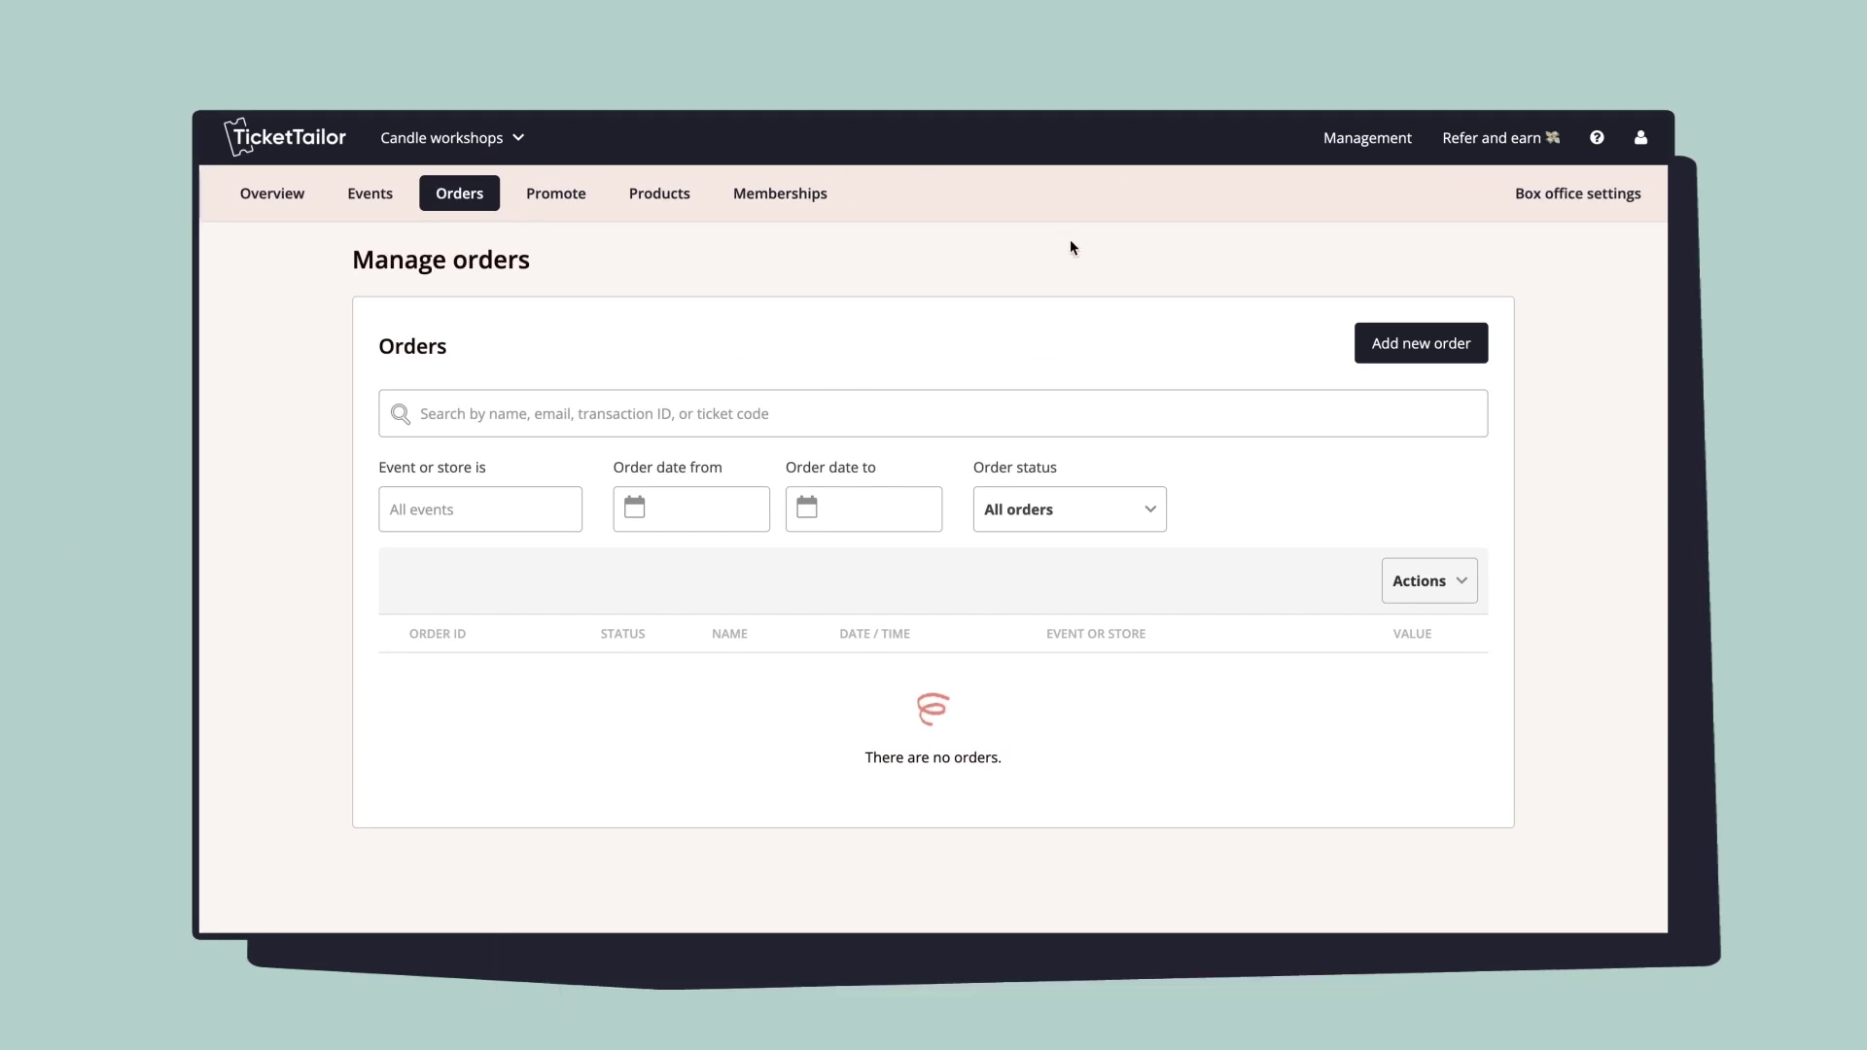
Step: Look at the manual new-order form for the candle workshop and close it without ordering
{"action": "left_click", "coordinate": [1486, 358]}
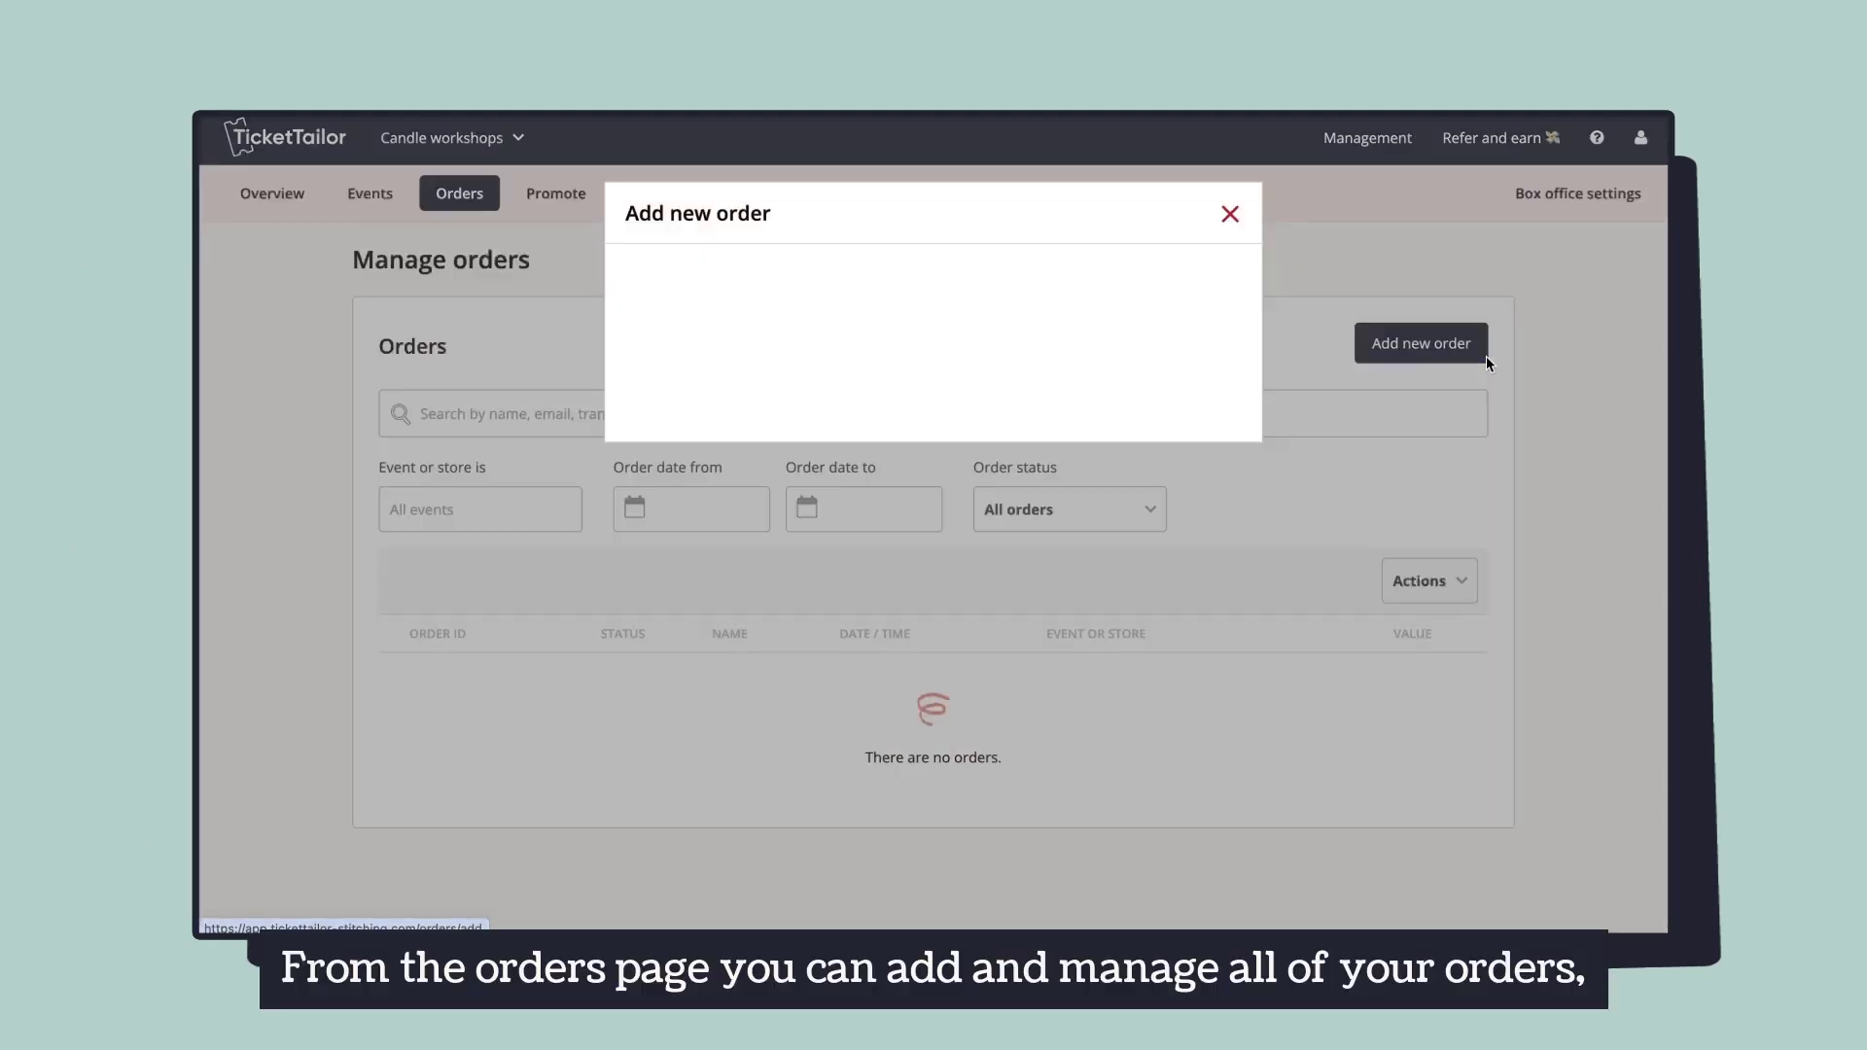
{"action": "left_click", "coordinate": [1230, 336]}
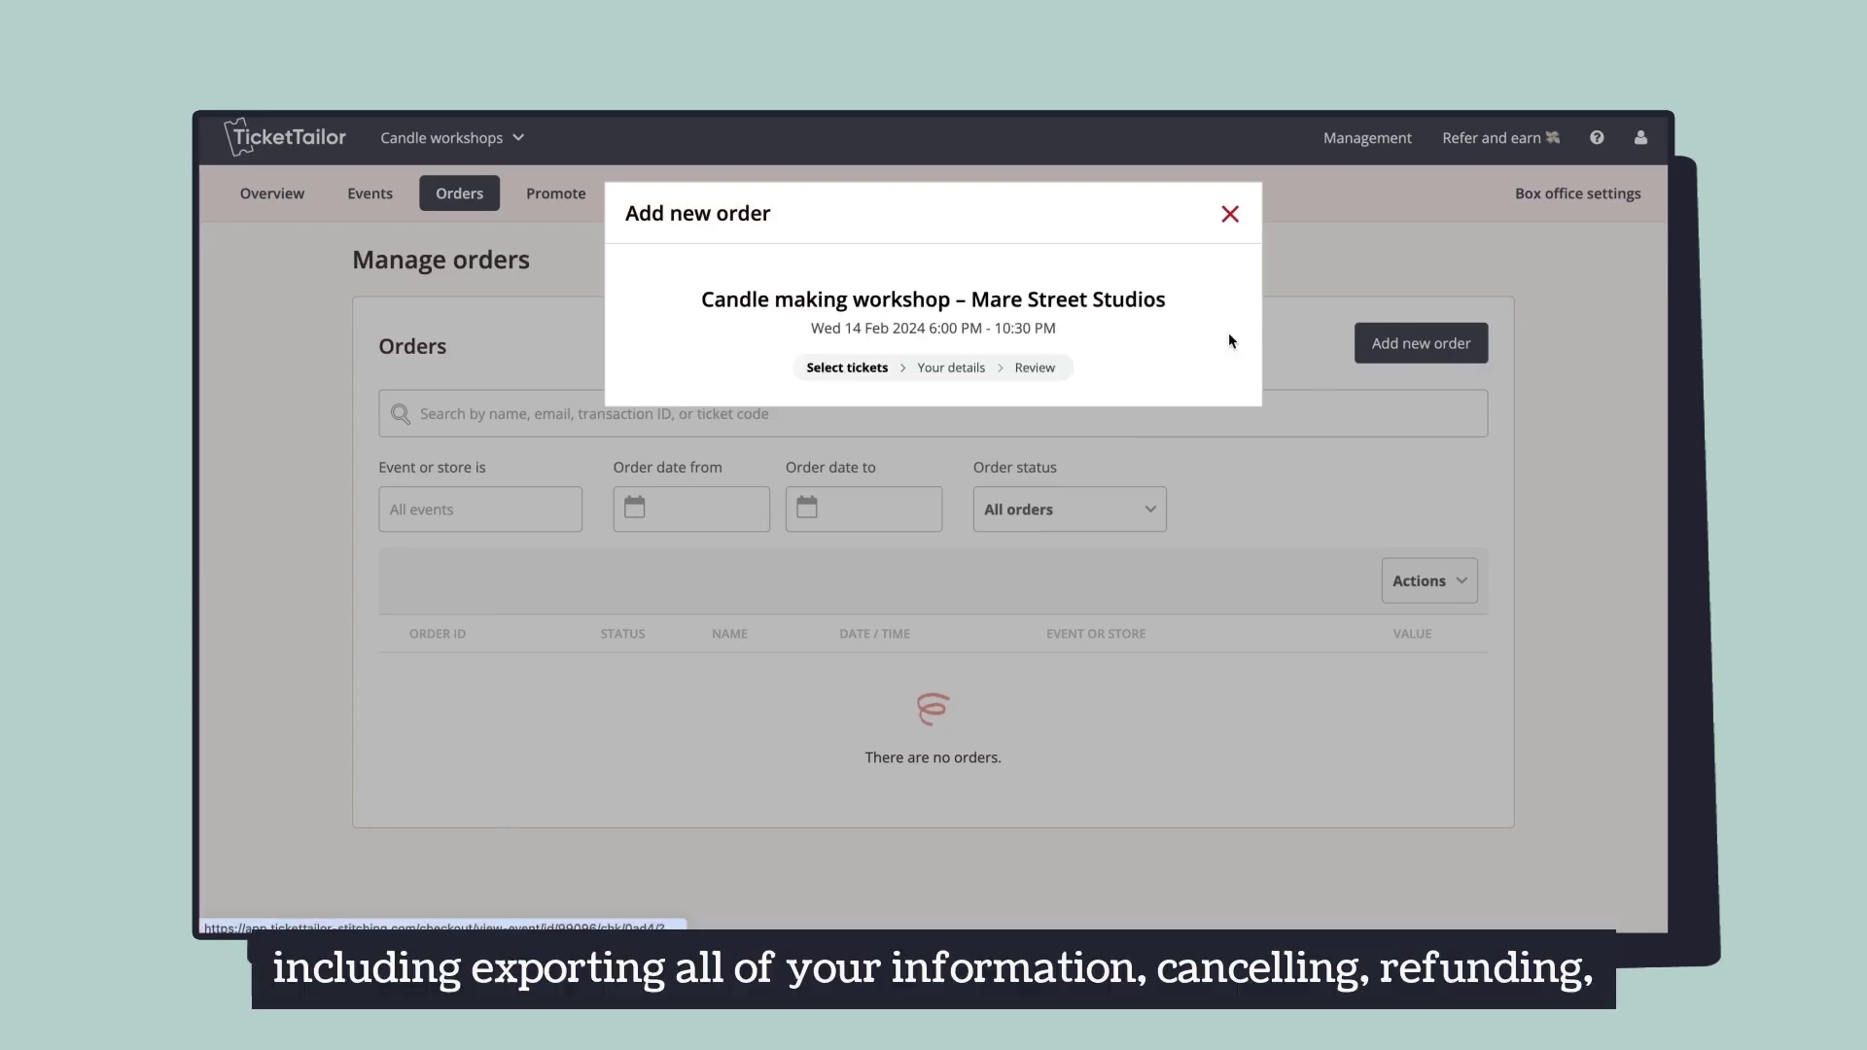
{"action": "left_click", "coordinate": [1233, 213]}
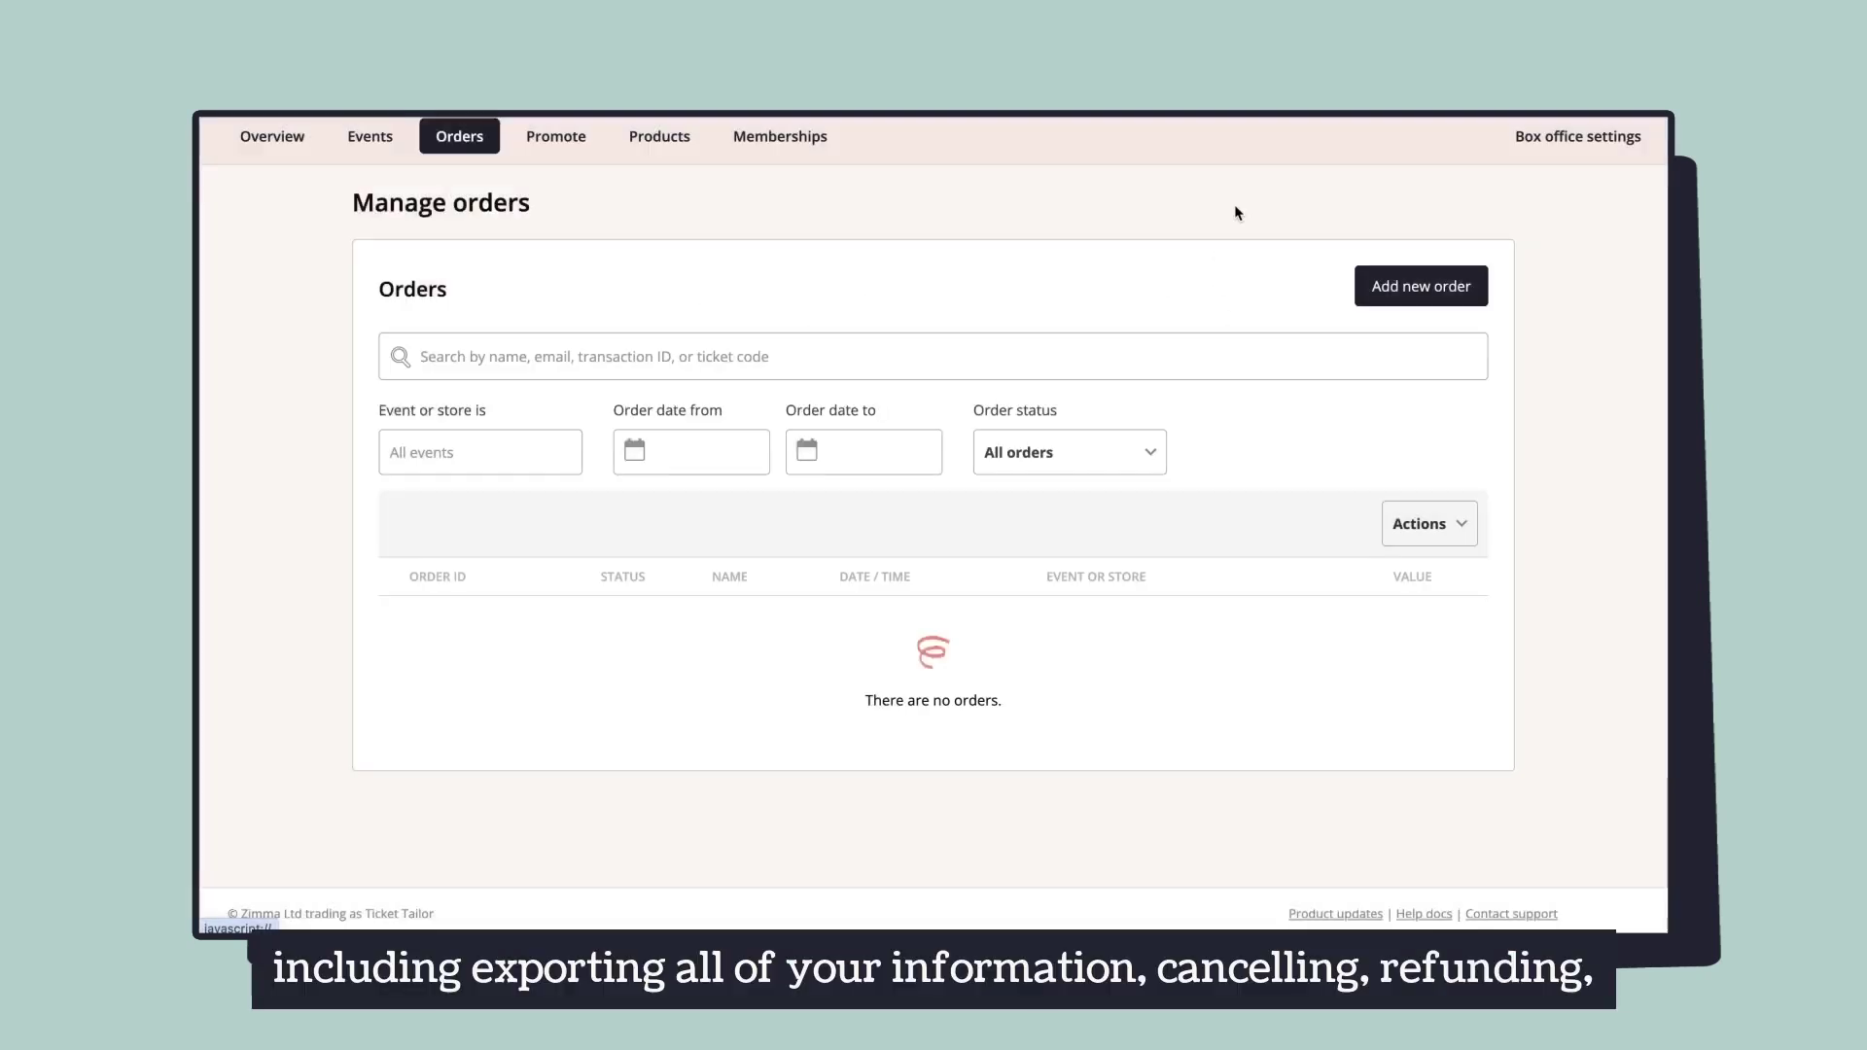
Step: Check the bulk order actions and the start-date filter, closing both unchanged
{"action": "left_click", "coordinate": [1458, 525]}
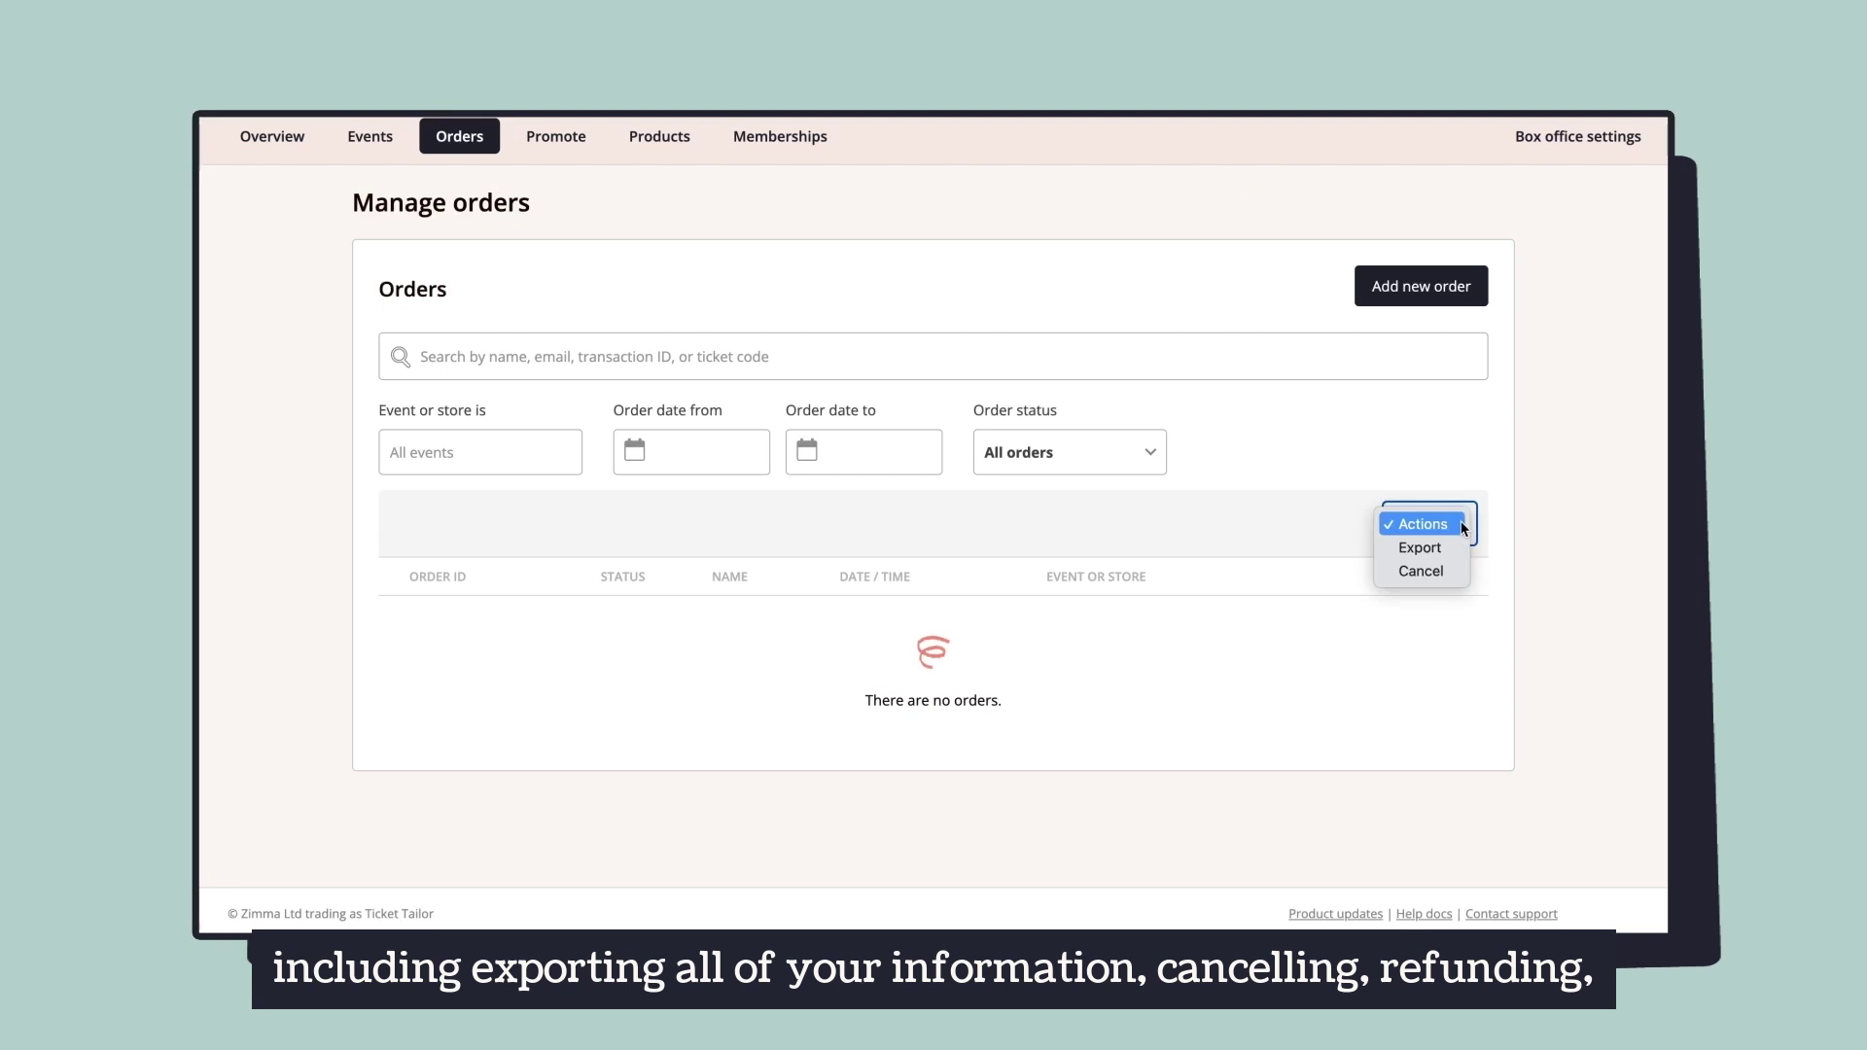
{"action": "left_click", "coordinate": [1329, 430]}
{"action": "left_click", "coordinate": [716, 453]}
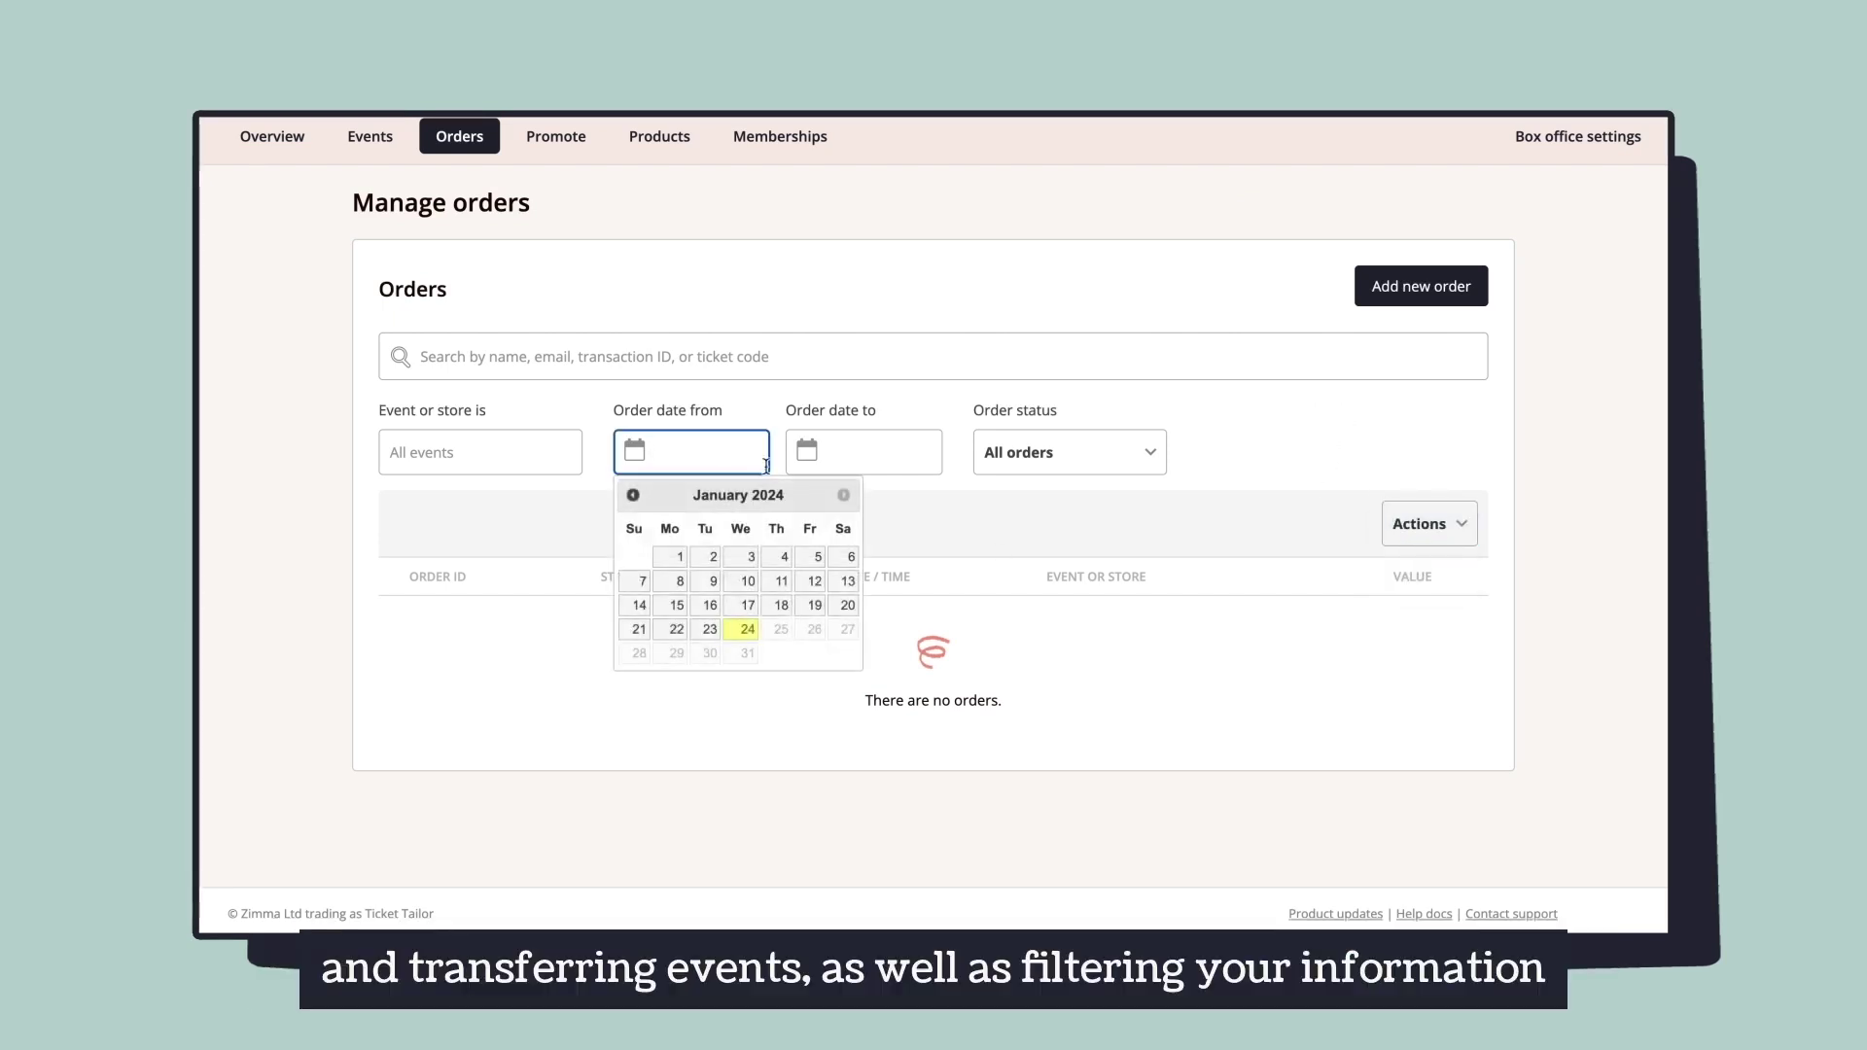
{"action": "left_click", "coordinate": [884, 395]}
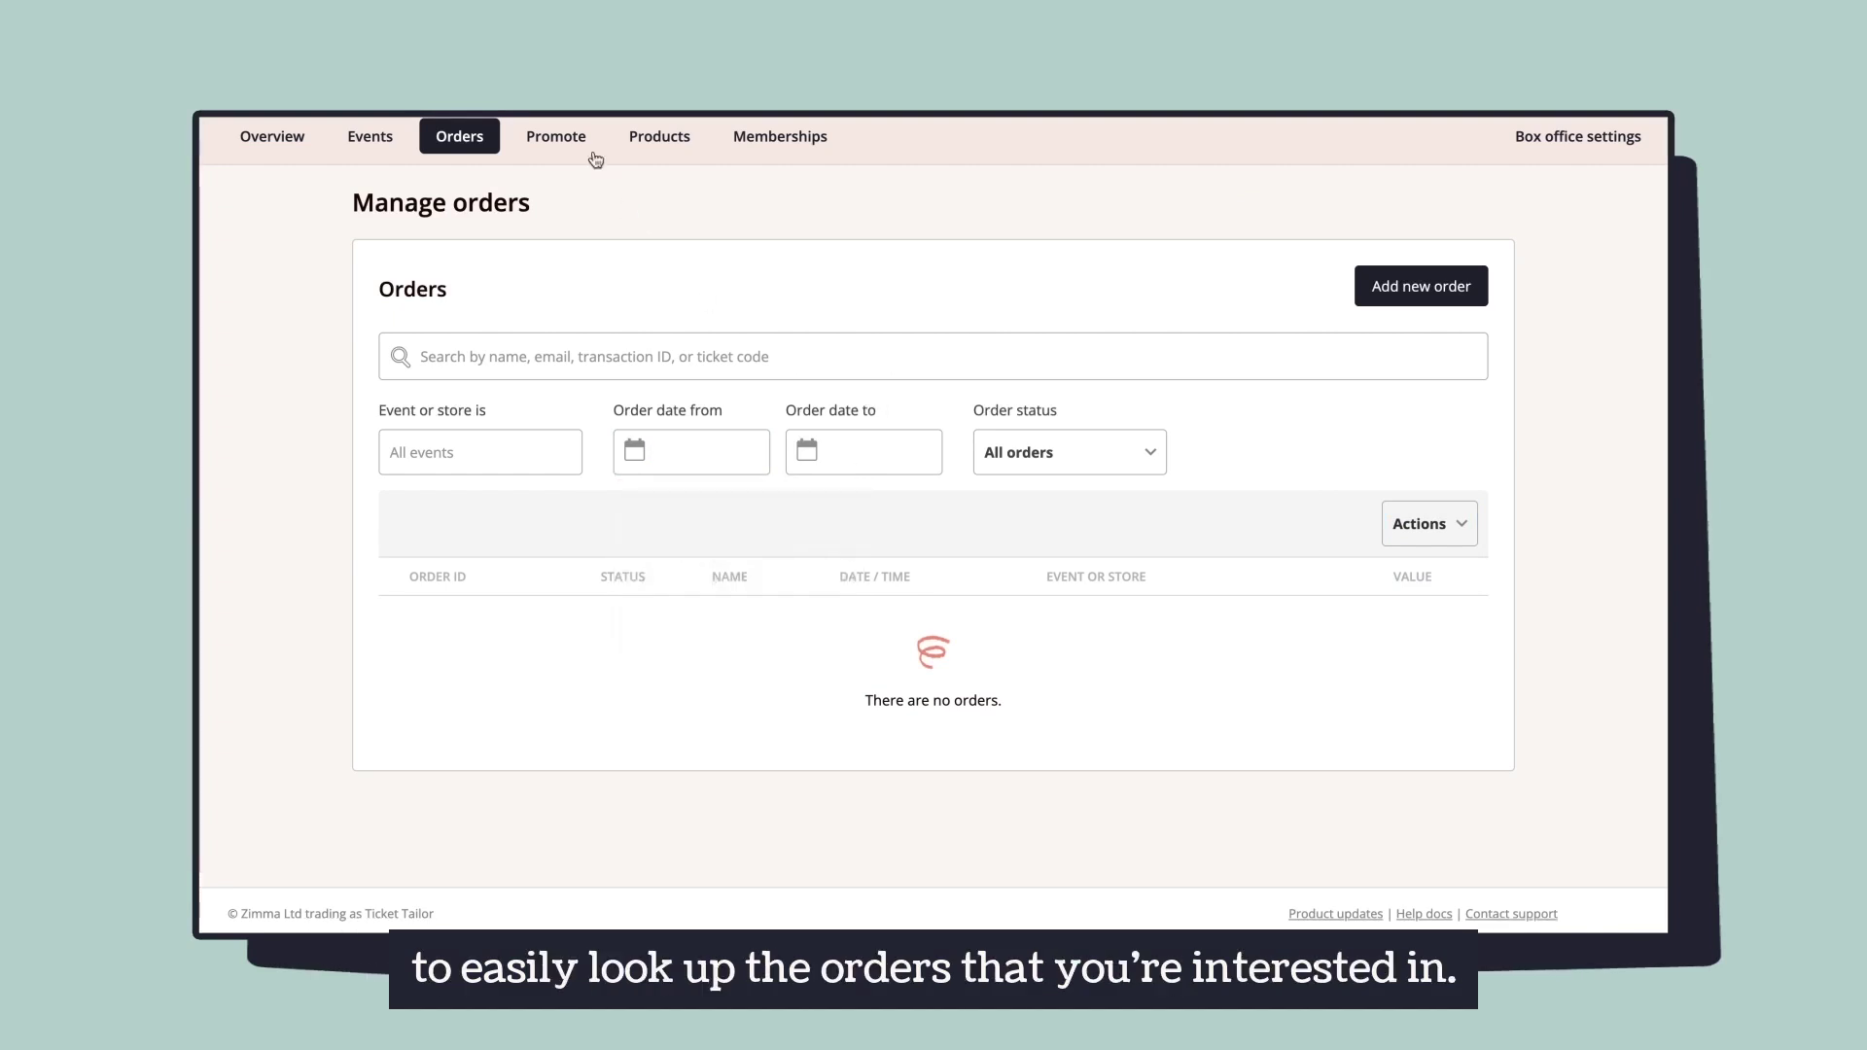
{"action": "left_click", "coordinate": [557, 136]}
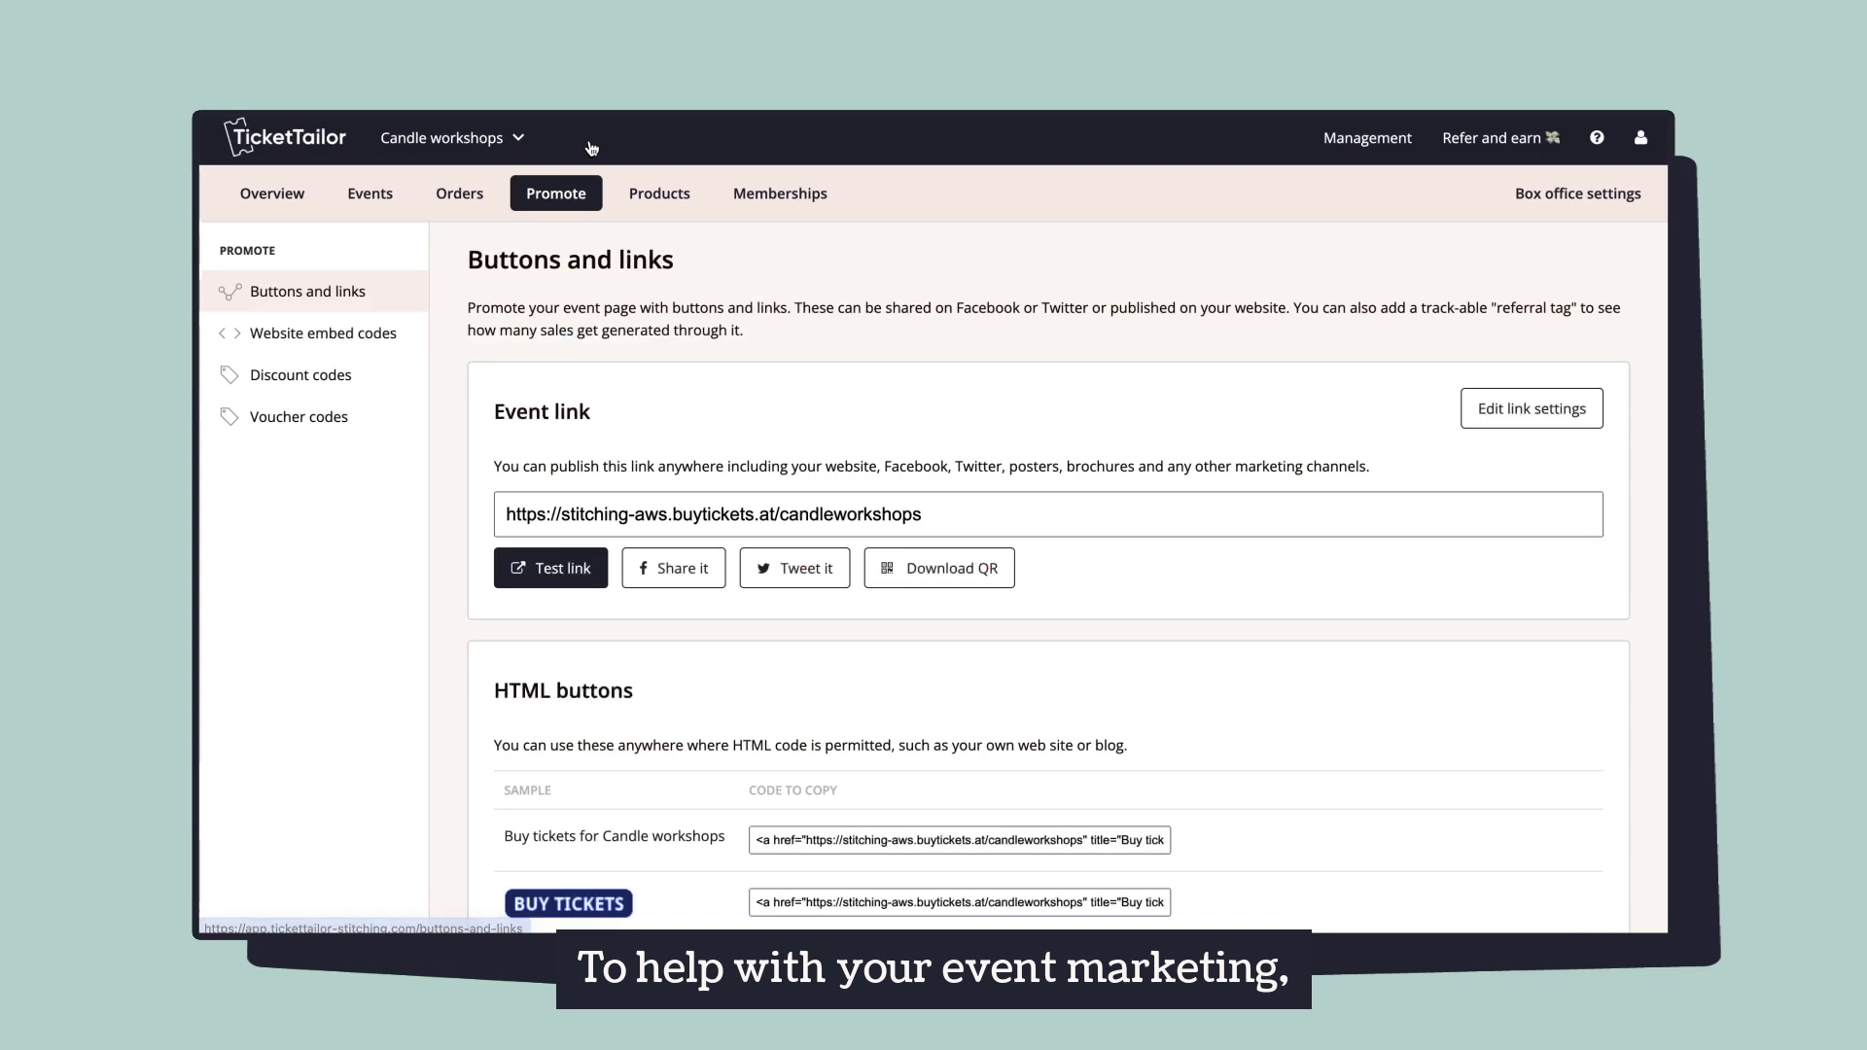
Step: Try a percentage discount code with an expiry date, then discard the form unsaved
{"action": "left_click", "coordinate": [416, 375]}
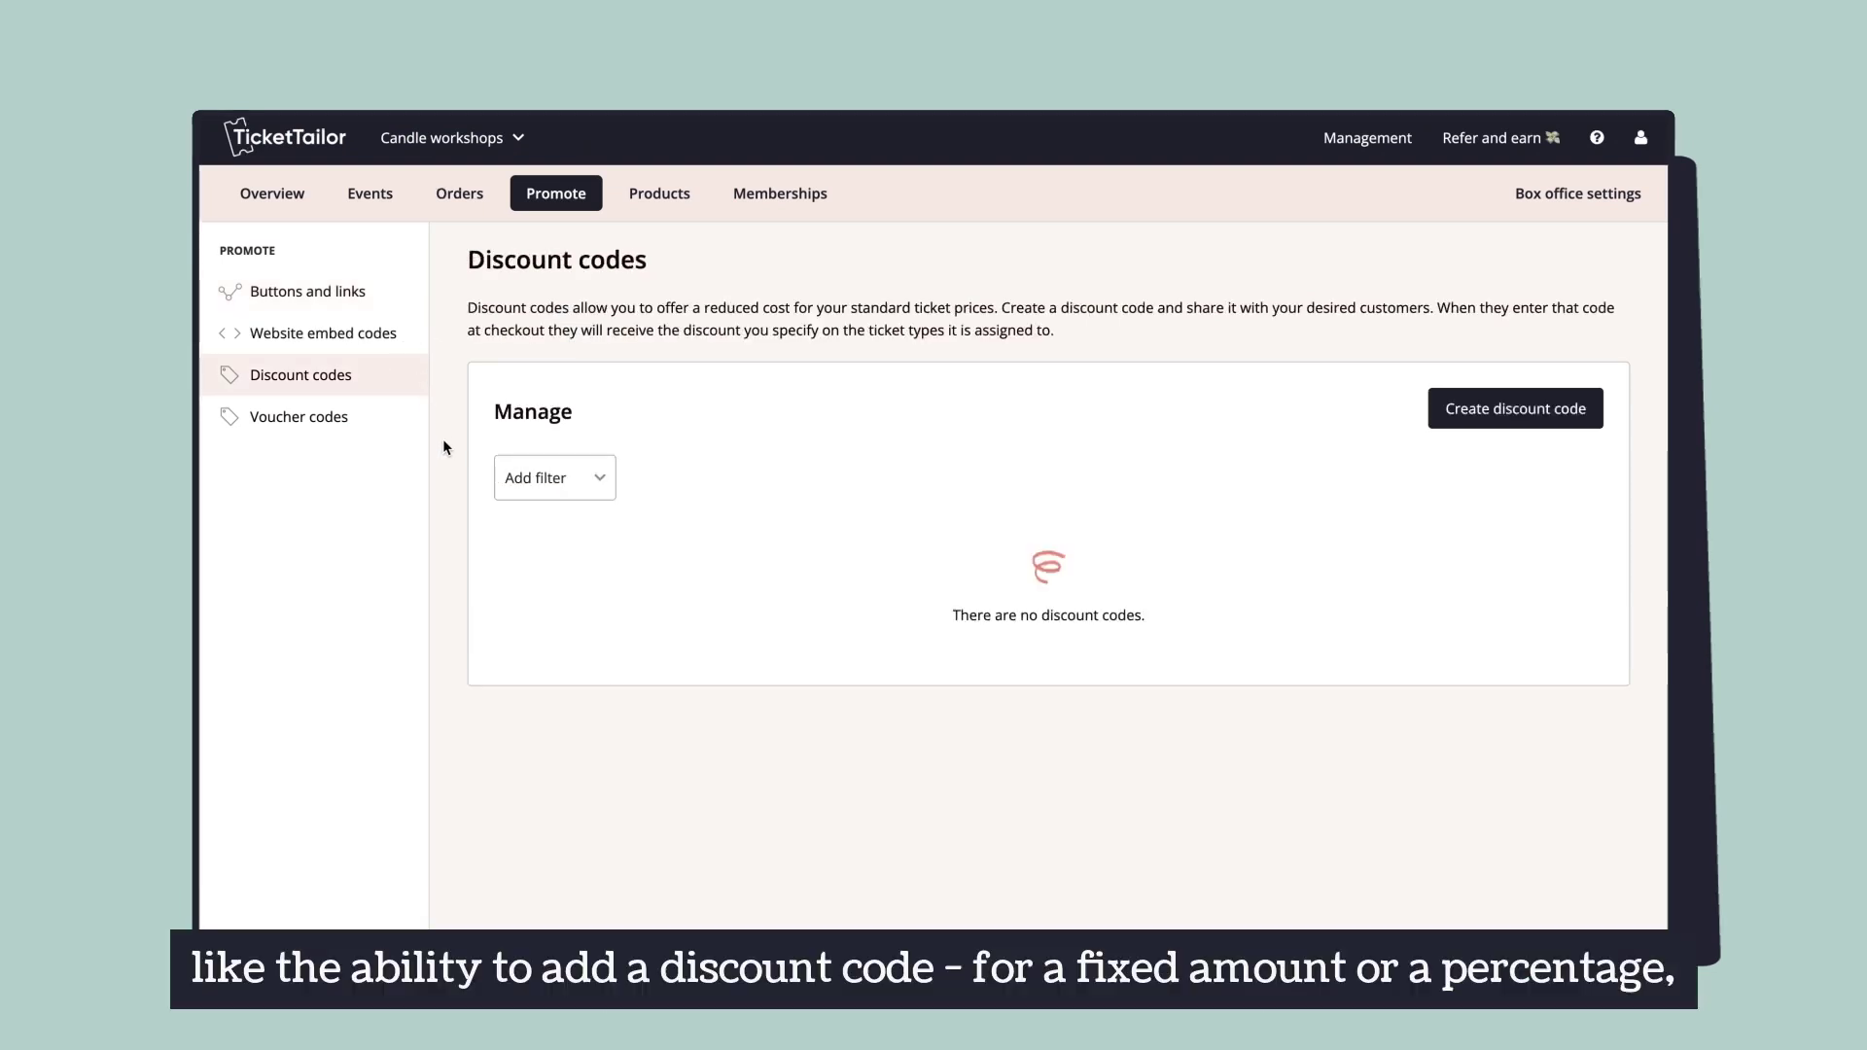
{"action": "left_click", "coordinate": [1512, 426]}
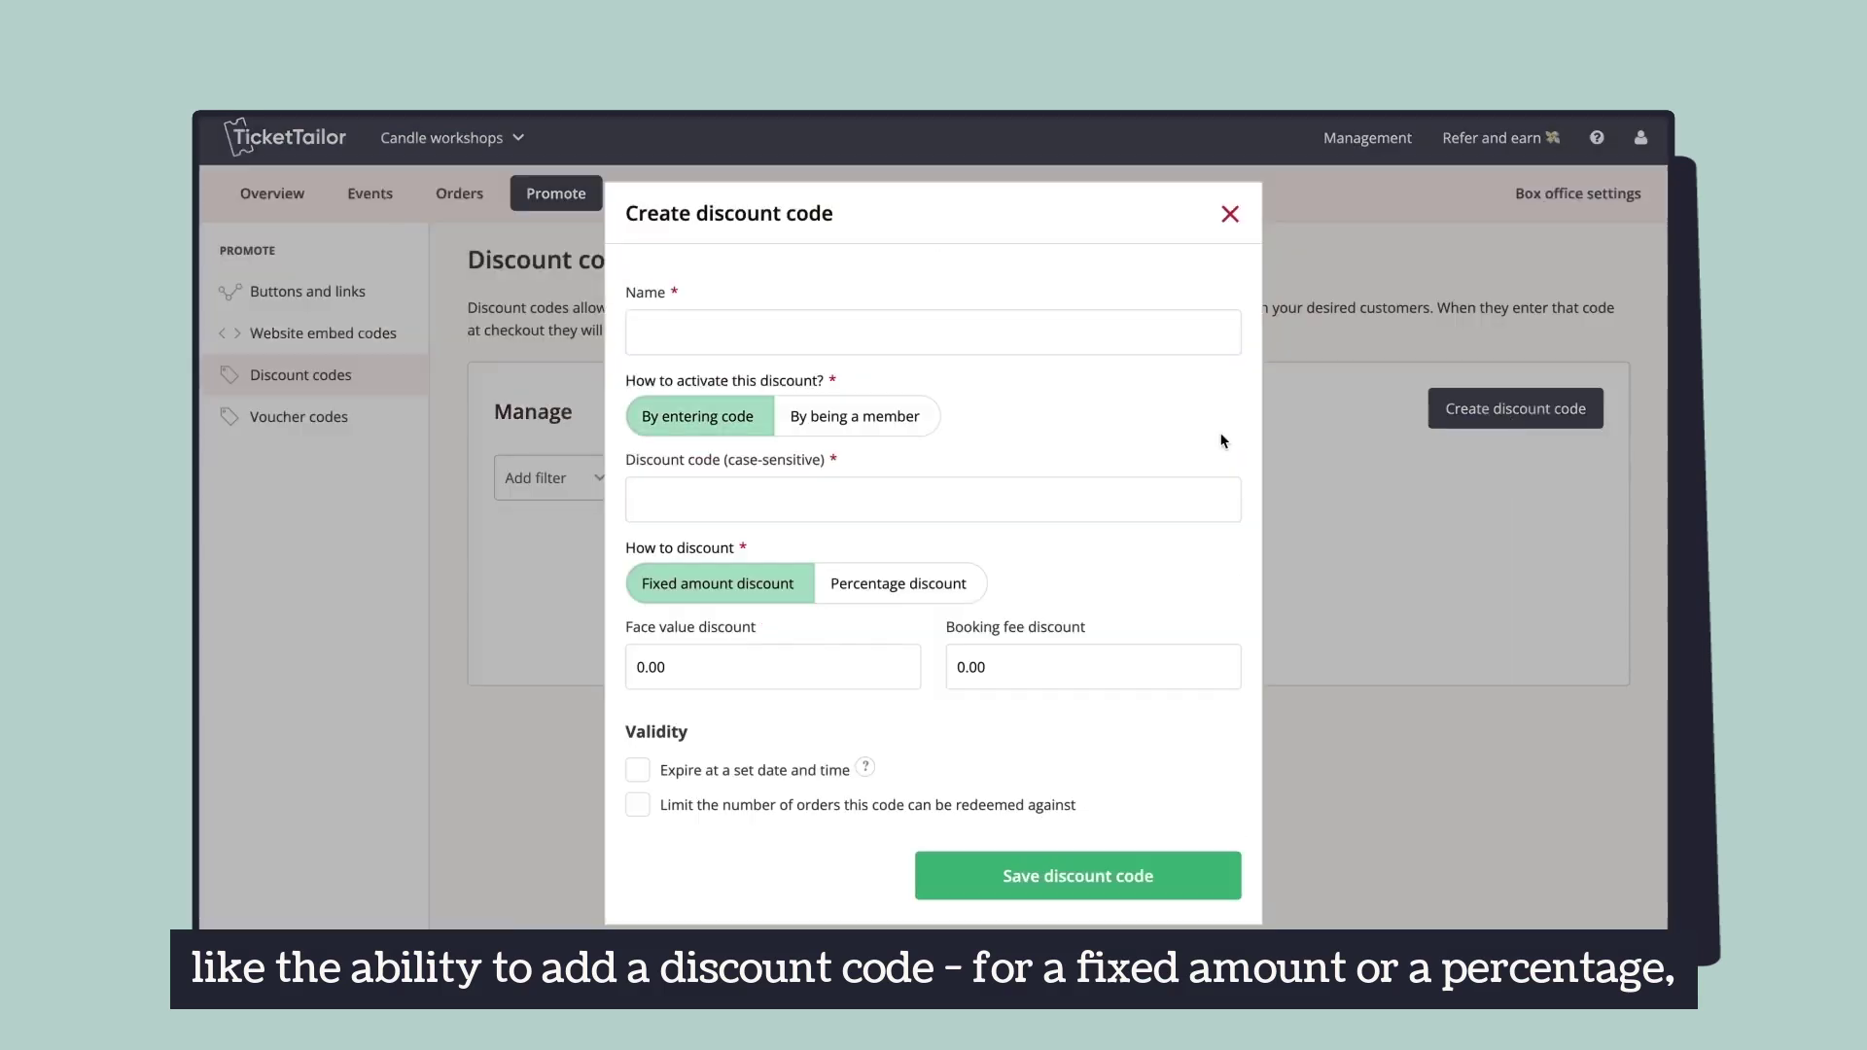
{"action": "left_click", "coordinate": [984, 590]}
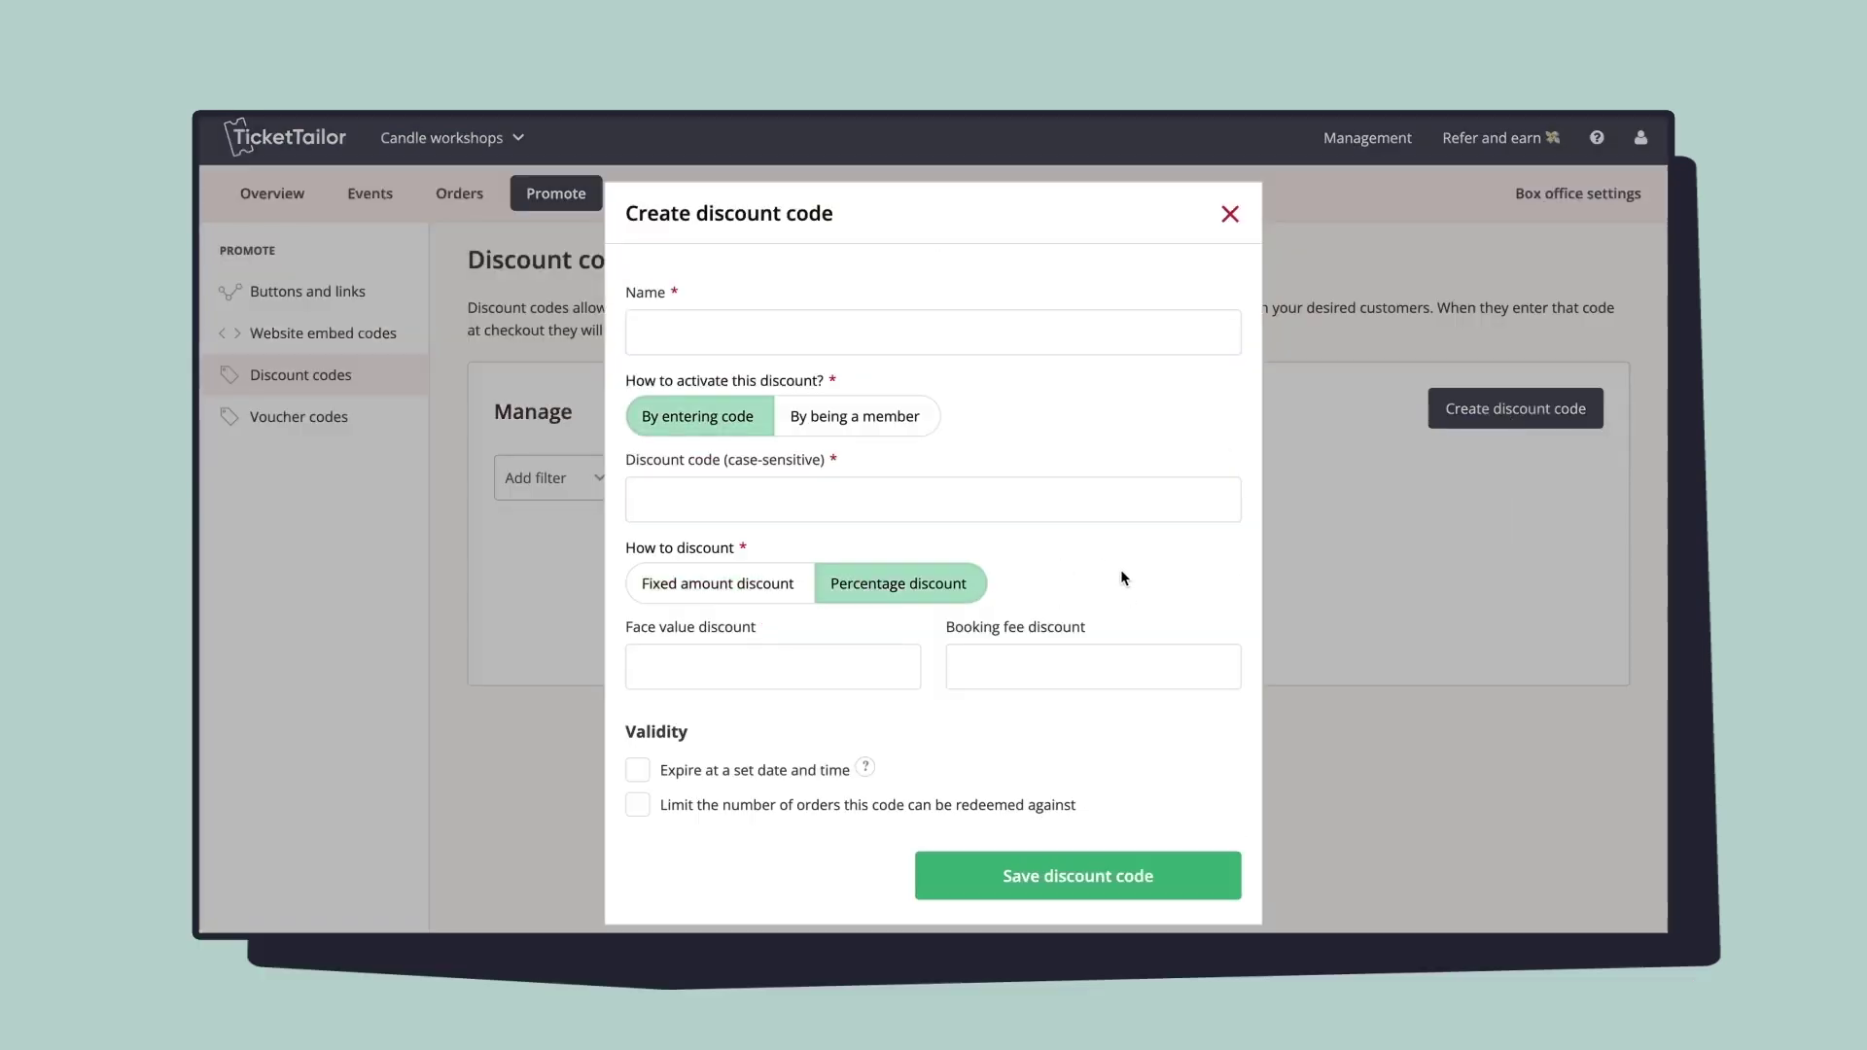
{"action": "left_click", "coordinate": [718, 768]}
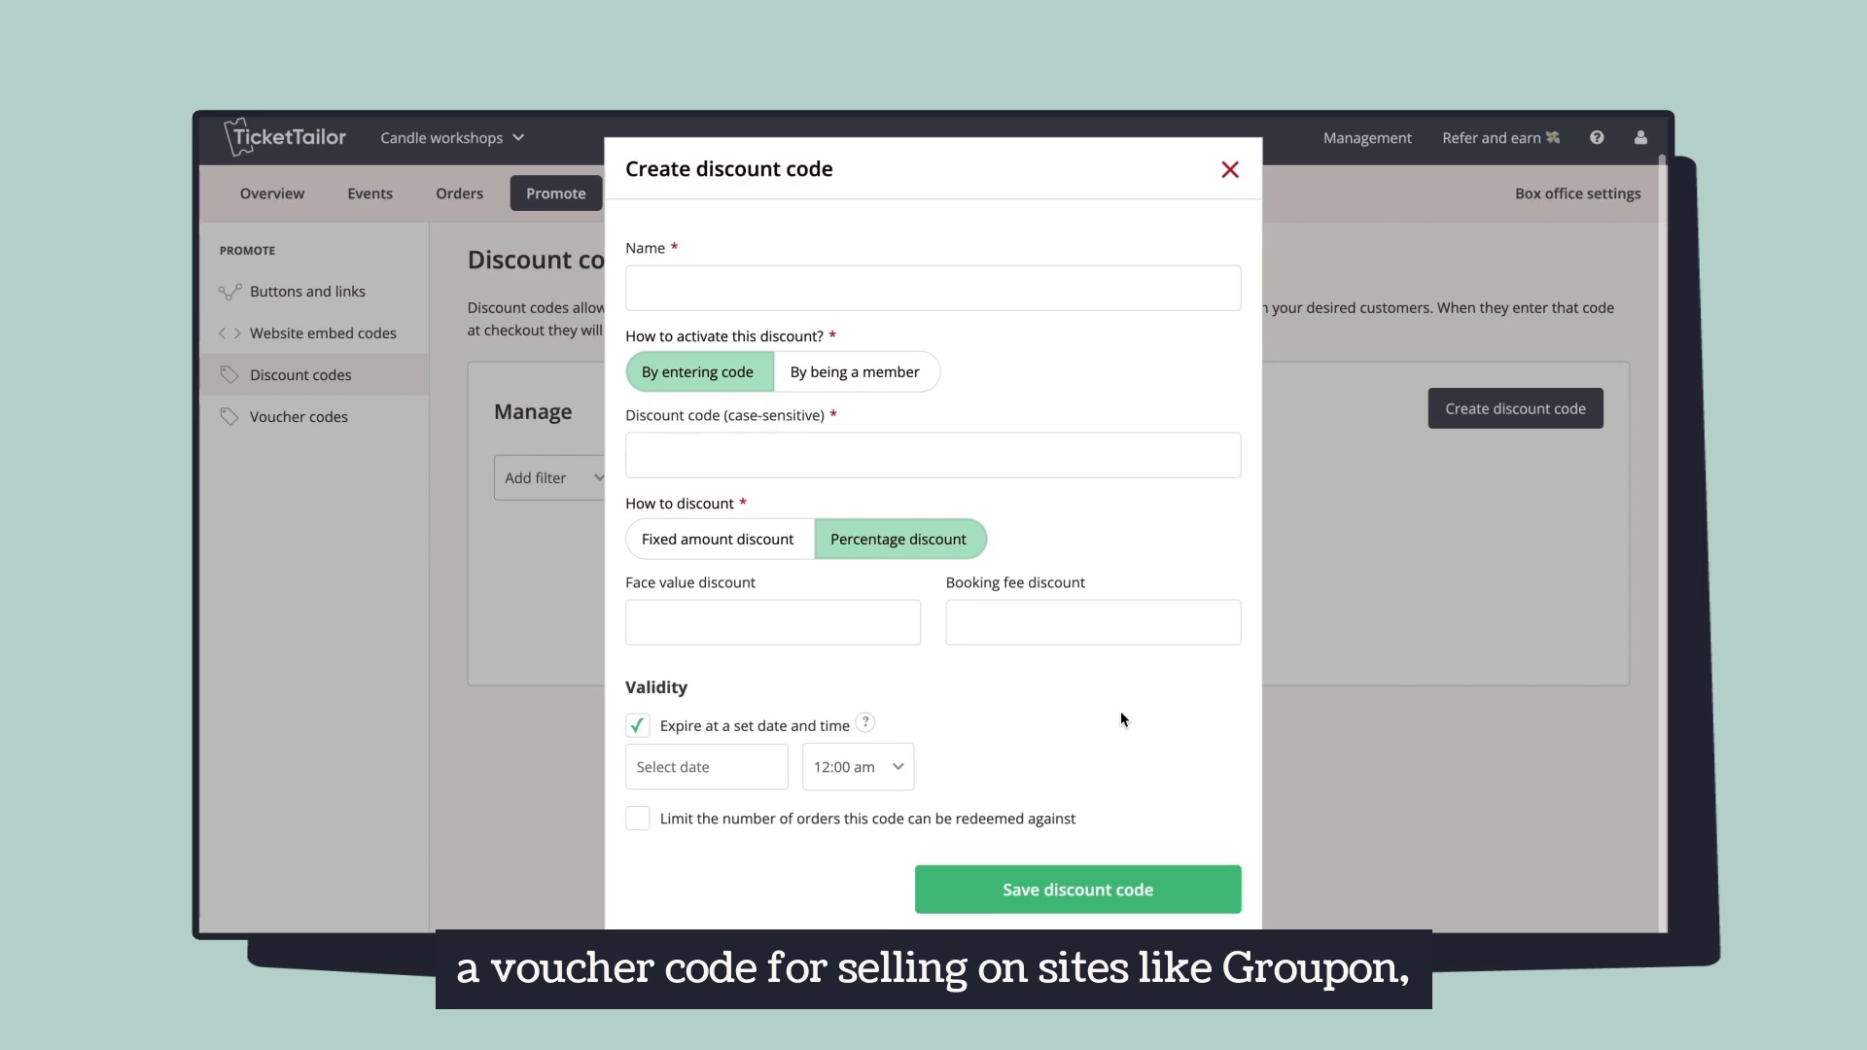
{"action": "left_click", "coordinate": [1229, 171]}
Step: Open a gift voucher template form under Voucher codes and close it unsaved
{"action": "left_click", "coordinate": [336, 418]}
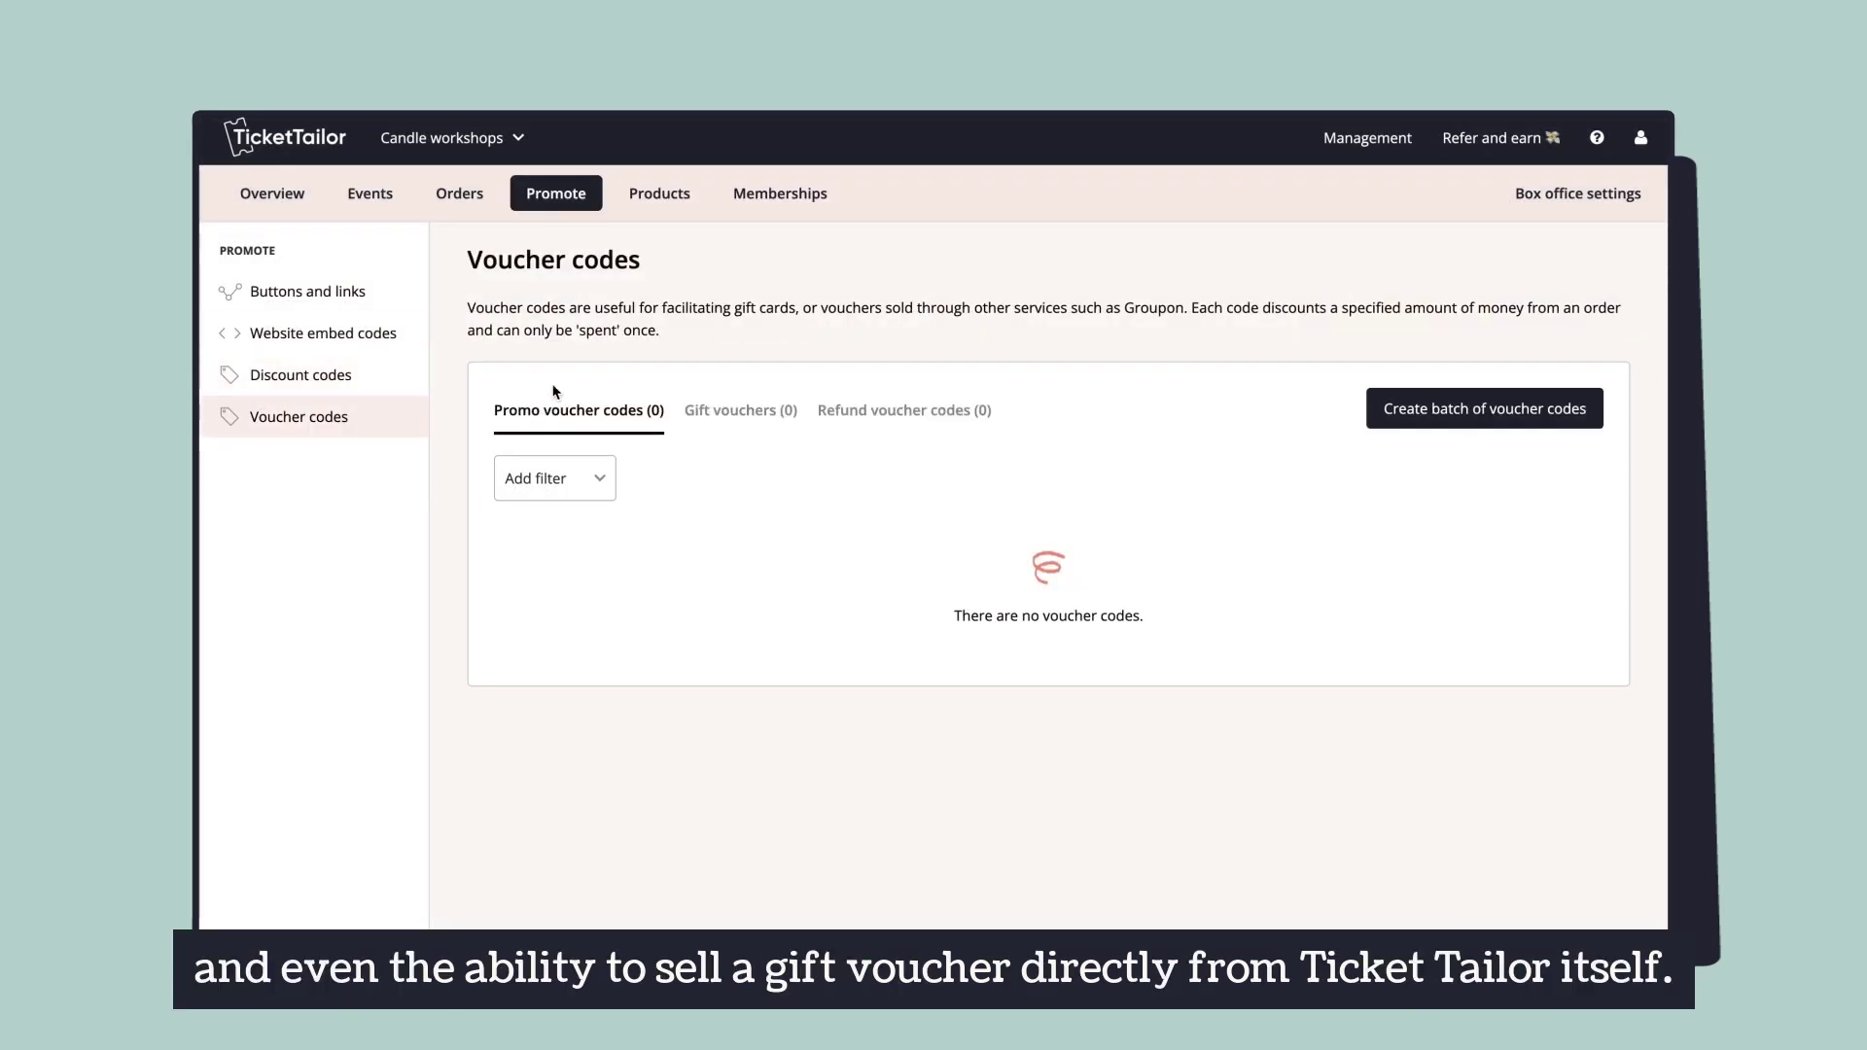
{"action": "left_click", "coordinate": [757, 416]}
{"action": "left_click", "coordinate": [1429, 426]}
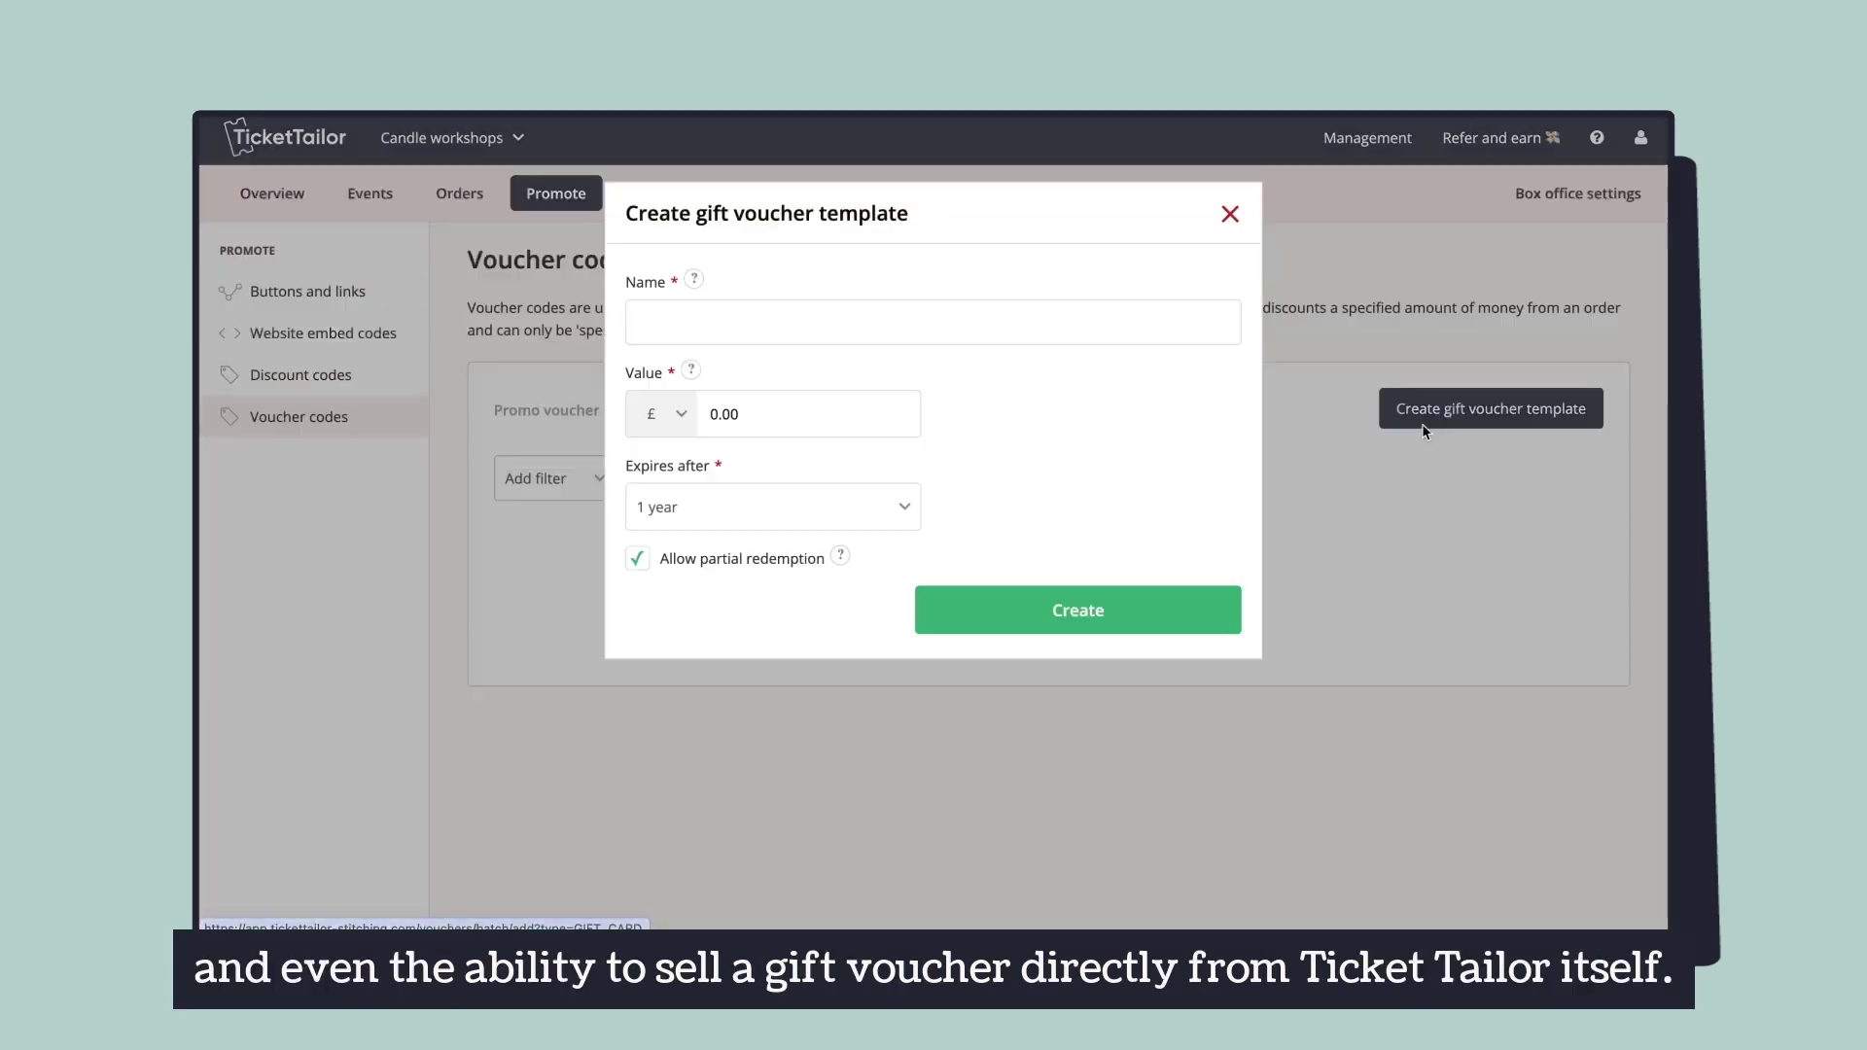
{"action": "left_click", "coordinate": [1231, 214]}
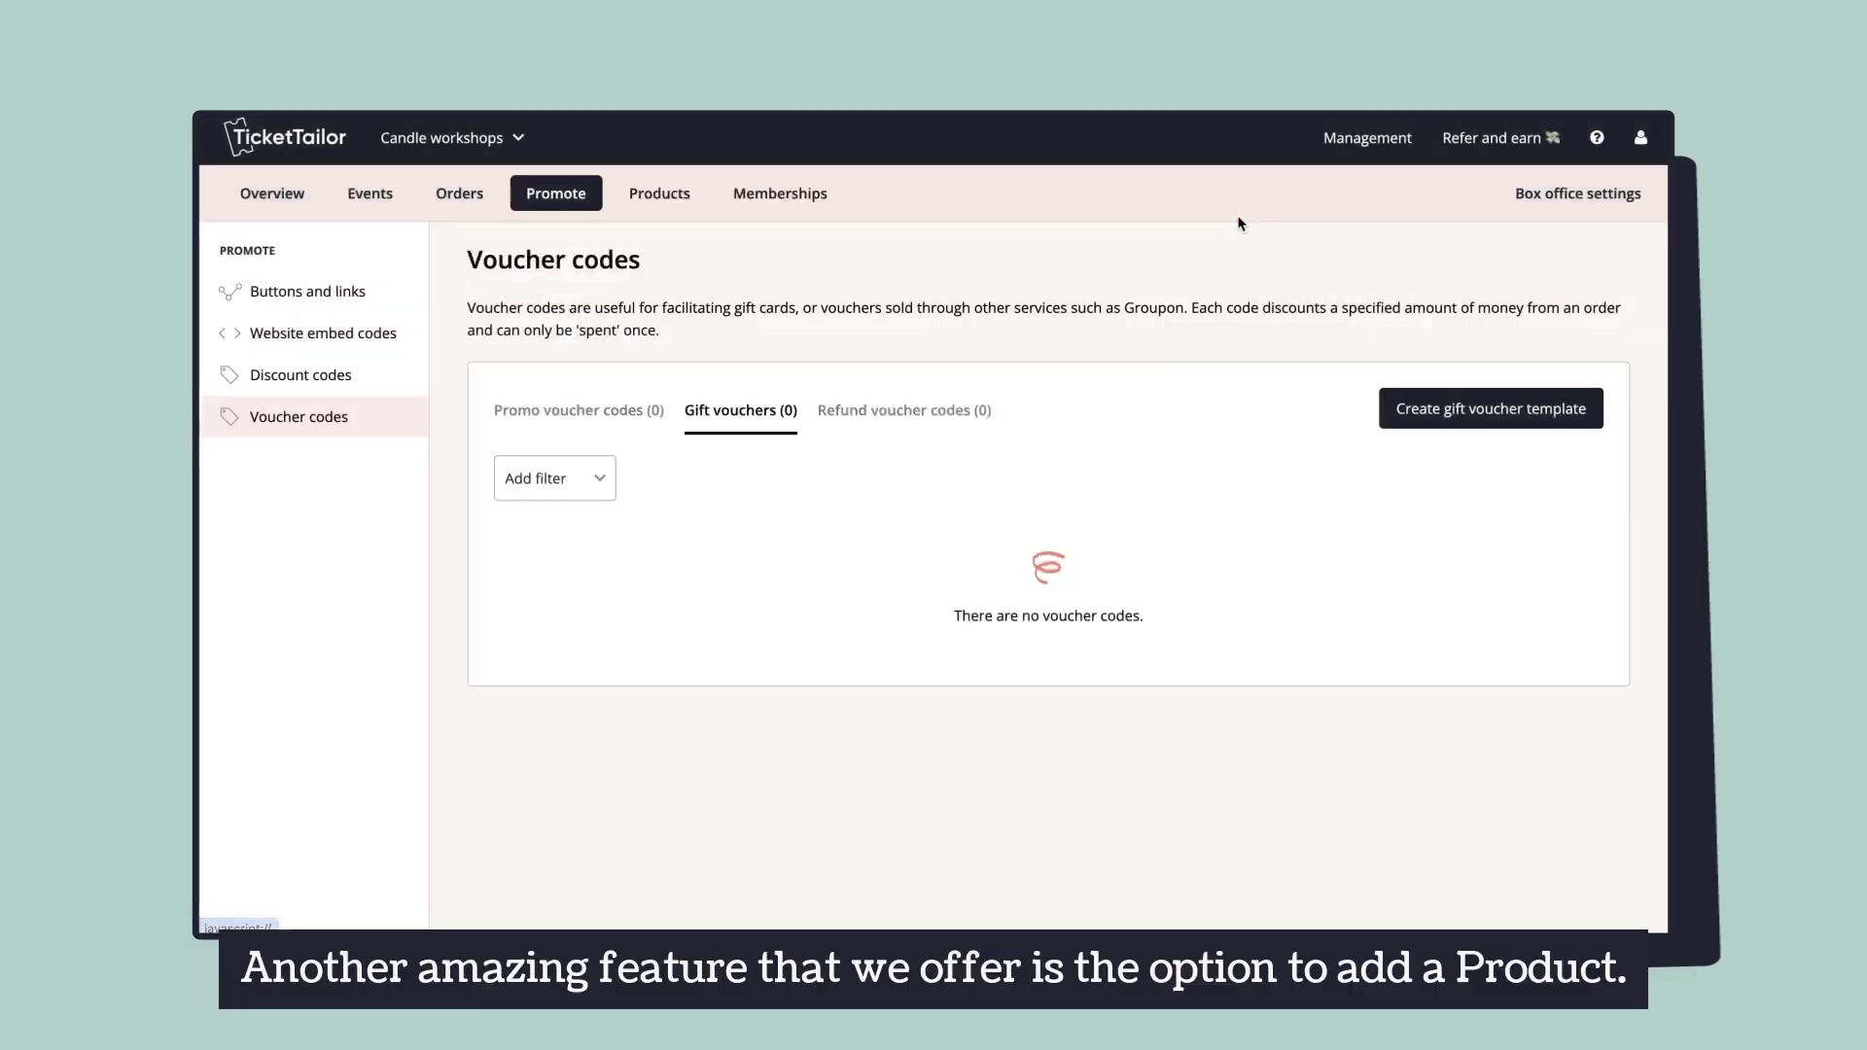
Step: Start a new Handmade candle product priced 12.00 GBP and attach a picture
{"action": "left_click", "coordinate": [671, 199]}
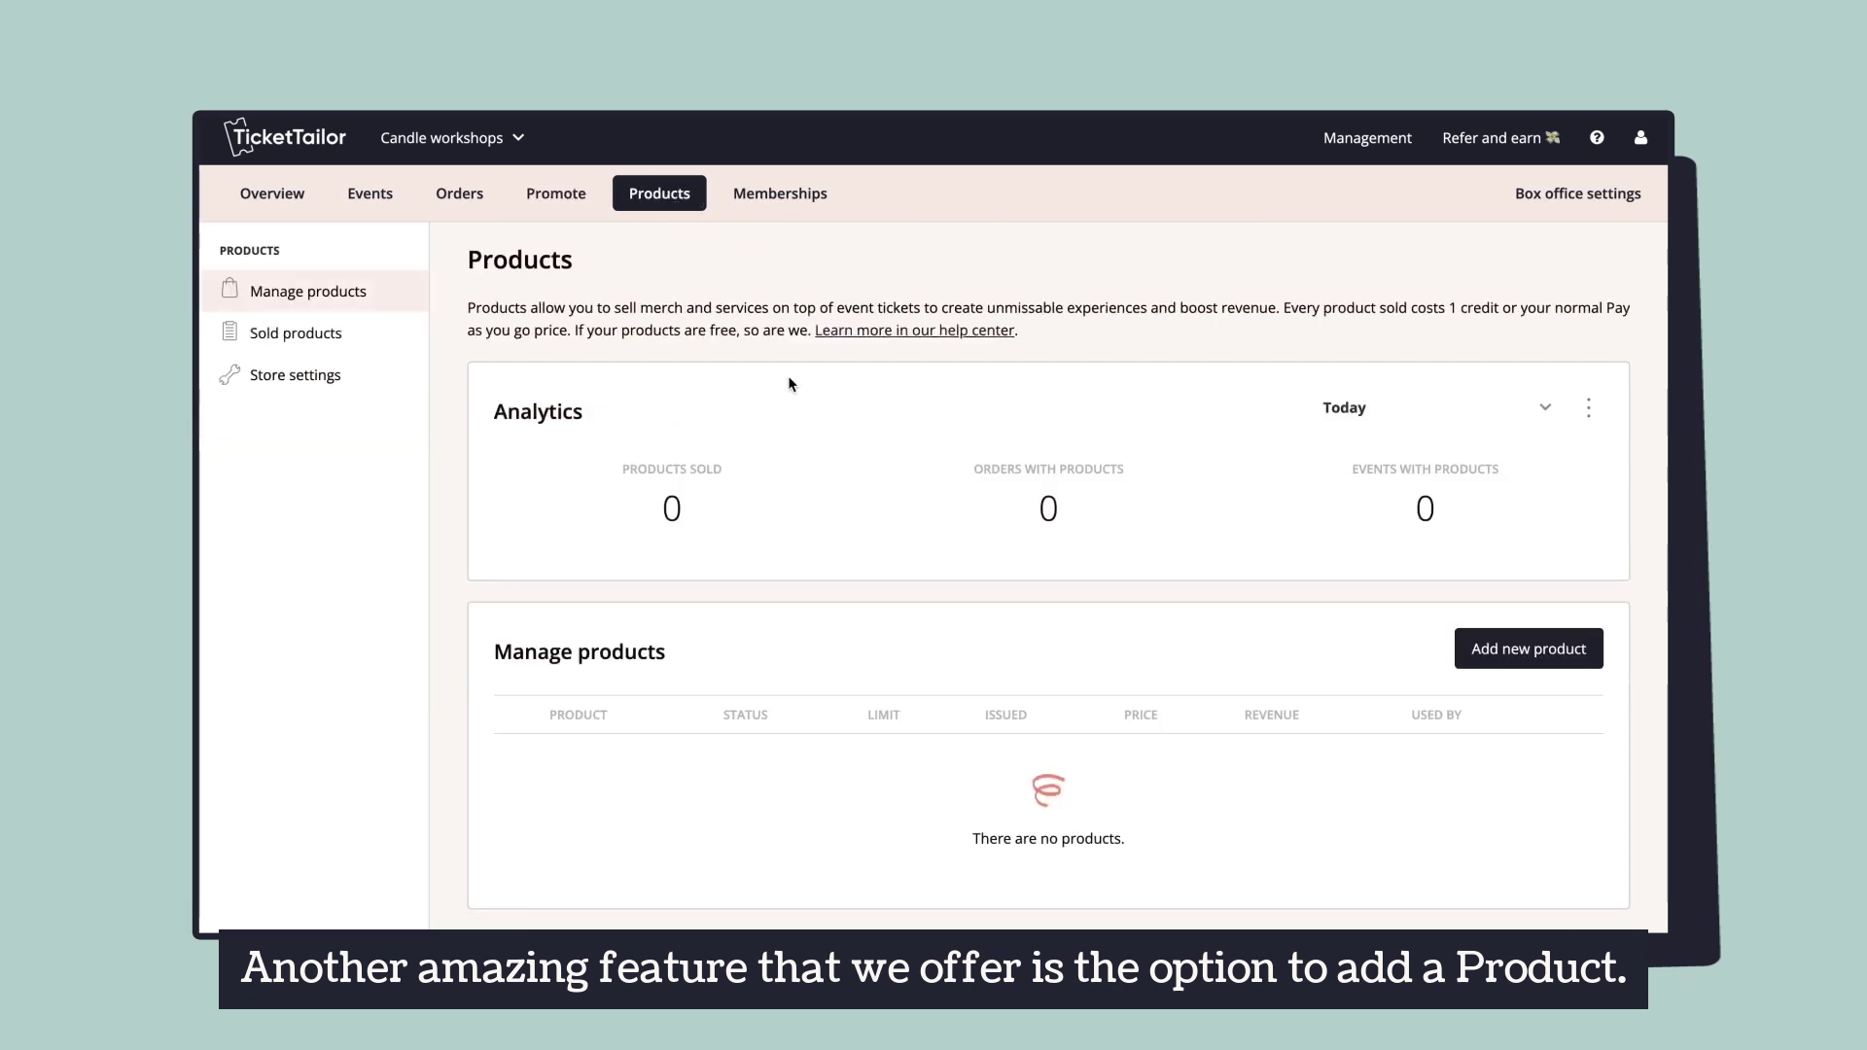
{"action": "scroll", "coordinate": [788, 379], "scroll_direction": "down", "scroll_amount": 1}
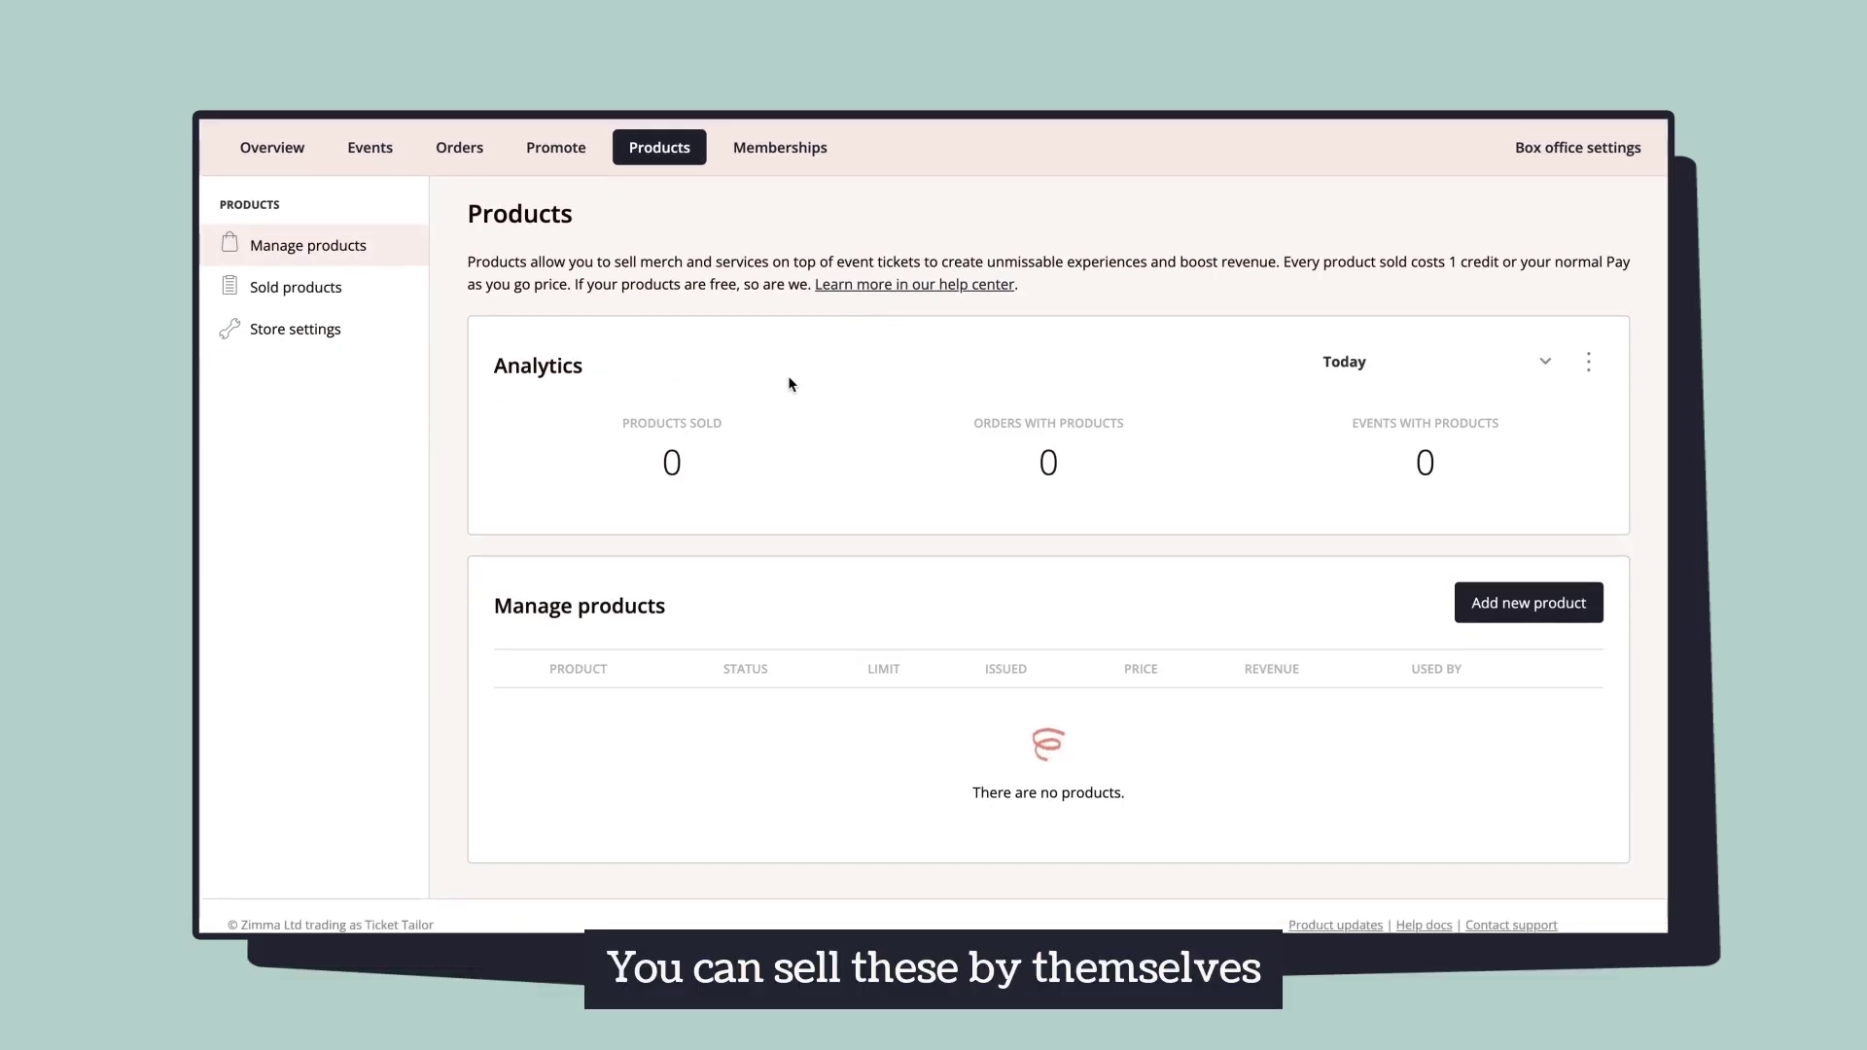
{"action": "left_click", "coordinate": [1478, 611]}
{"action": "type", "text": "Candle"}
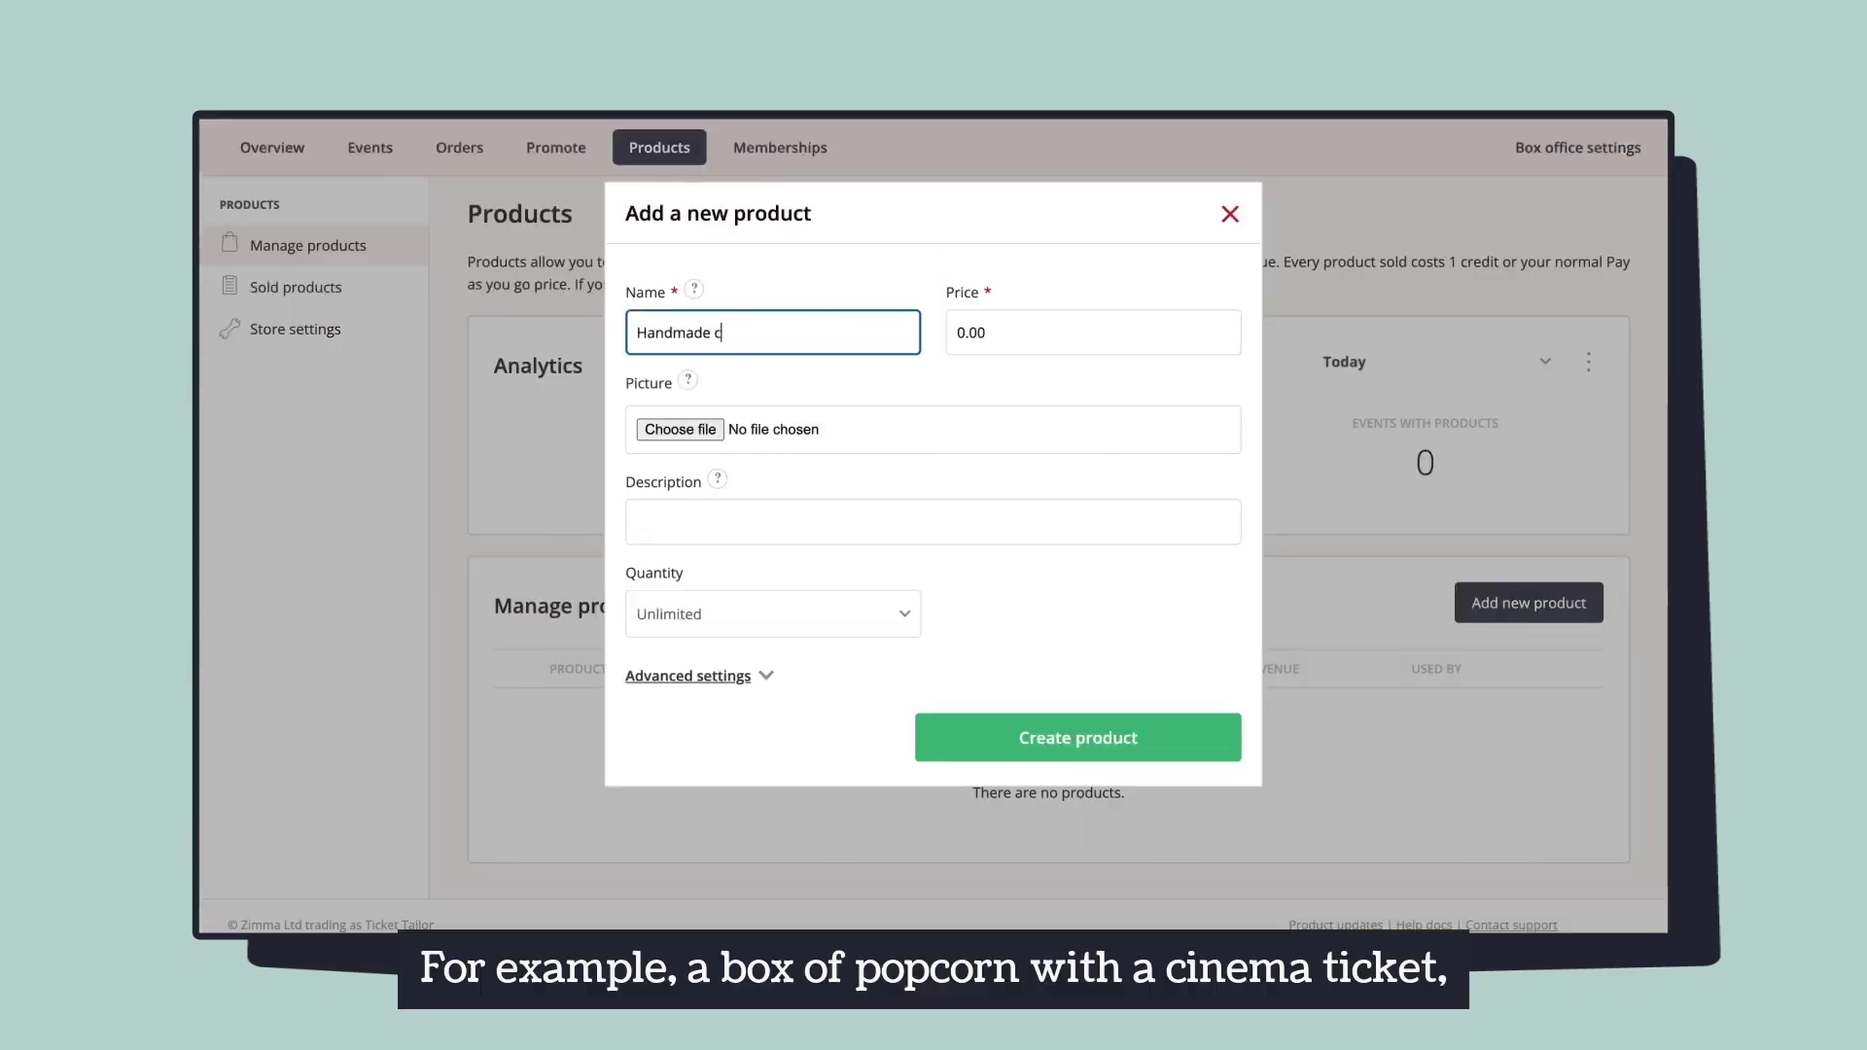
{"action": "left_click", "coordinate": [1042, 337]}
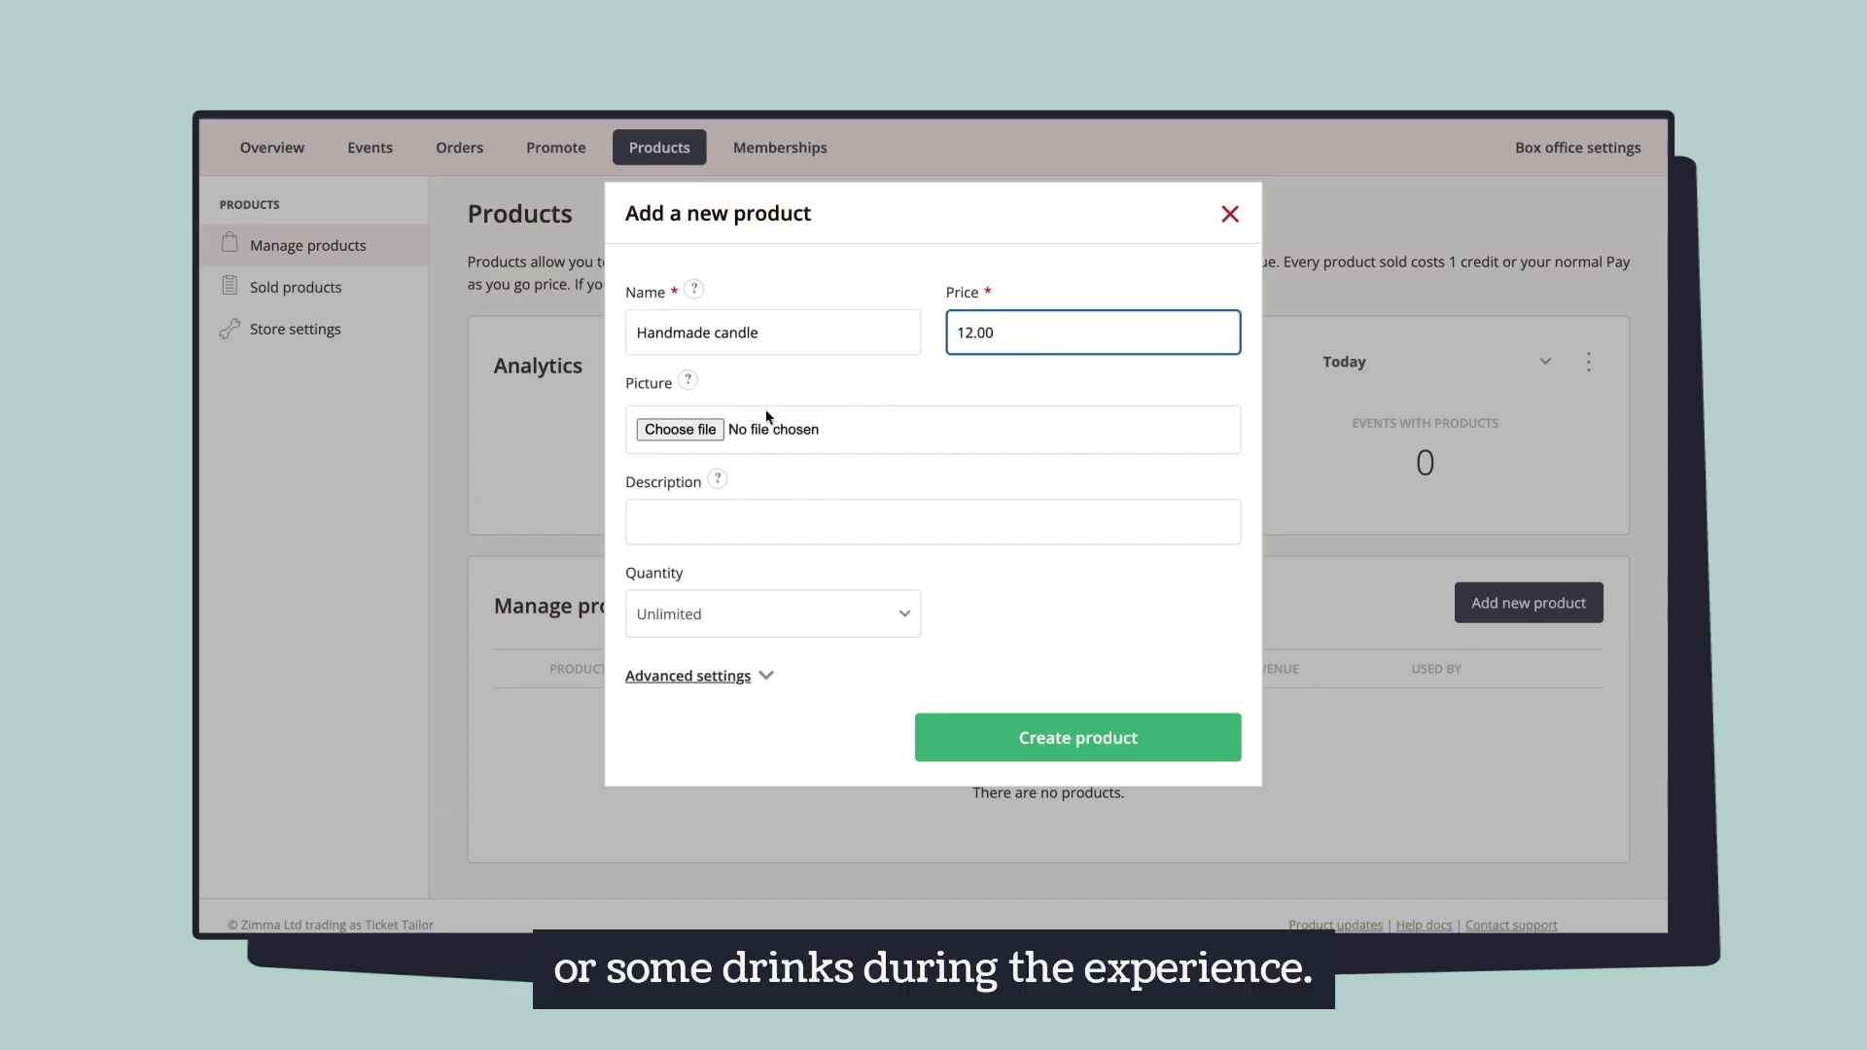
{"action": "left_click", "coordinate": [768, 428]}
{"action": "key", "text": "Escape"}
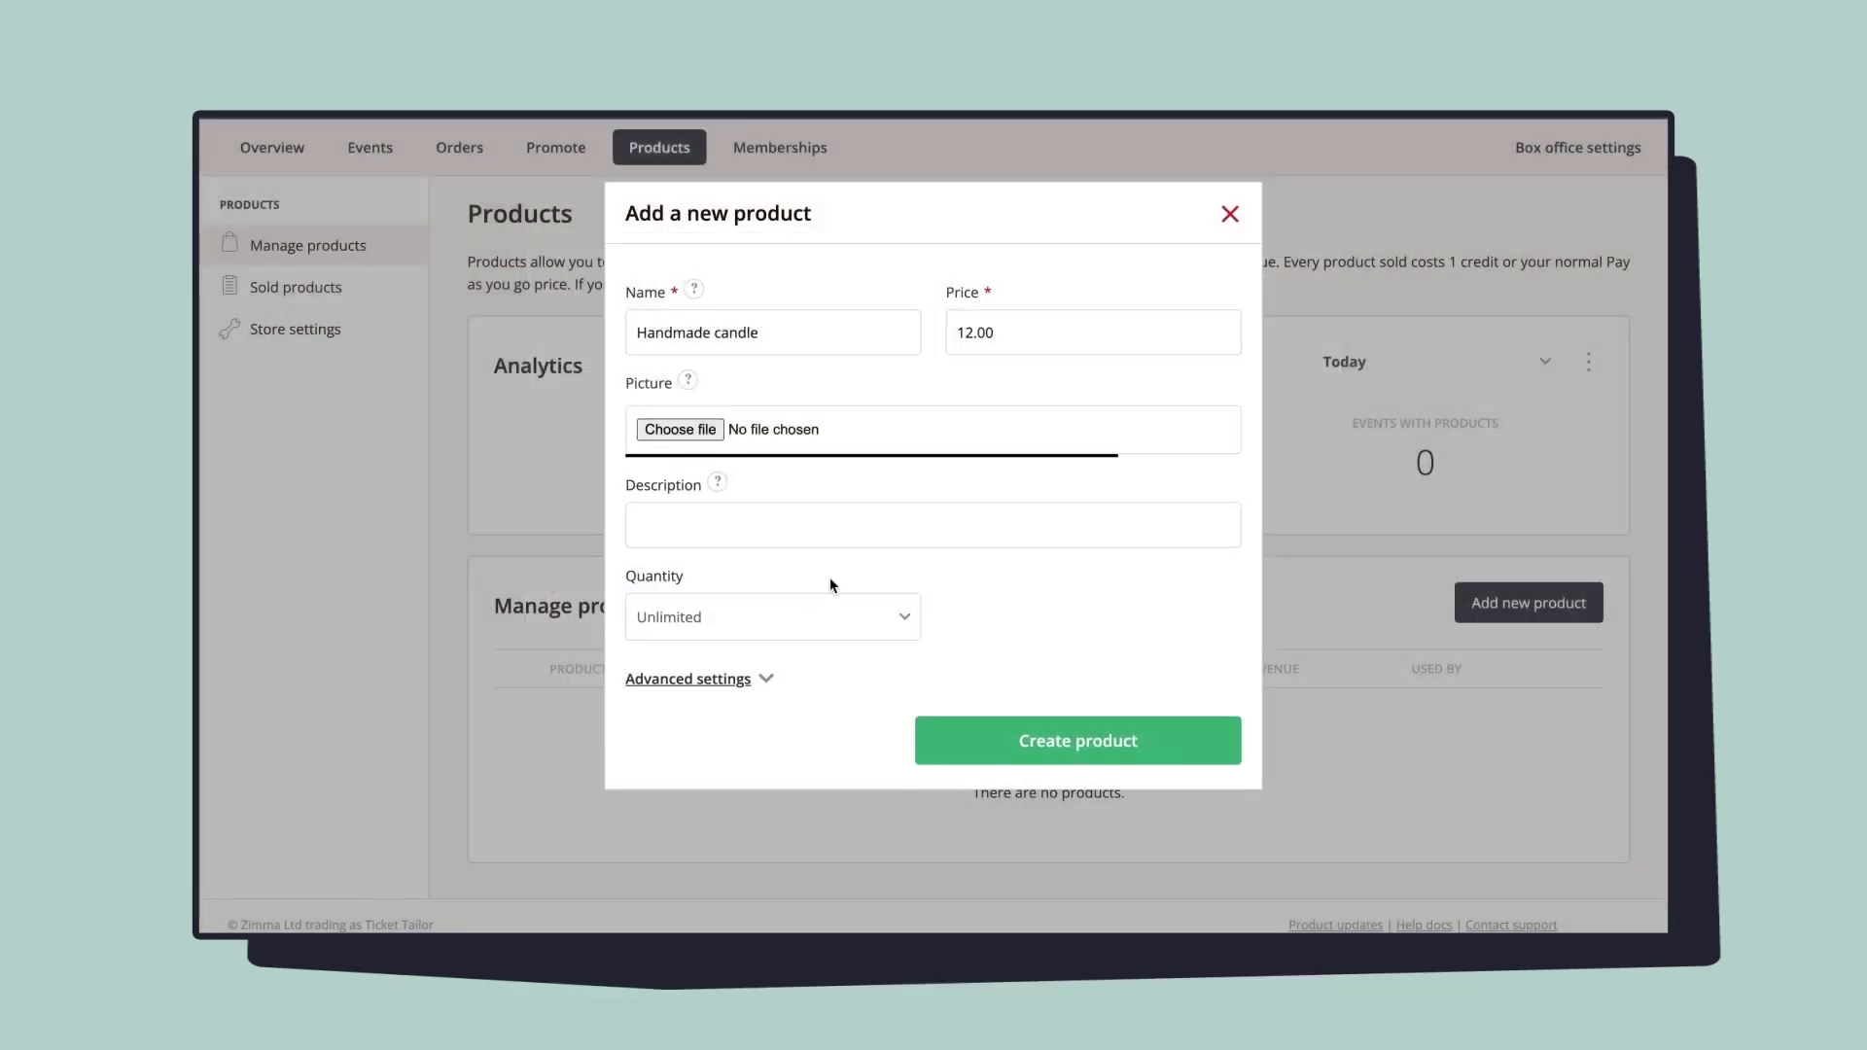
Step: Limit the product quantity to 15
{"action": "left_click", "coordinate": [834, 773]}
{"action": "left_click", "coordinate": [831, 784]}
{"action": "left_click", "coordinate": [1011, 775]}
{"action": "type", "text": "15"}
Step: Upsell the product with the 14 February candle workshop, not the store, and create it
{"action": "left_click", "coordinate": [765, 828]}
{"action": "scroll", "coordinate": [933, 813], "scroll_direction": "down", "scroll_amount": 3}
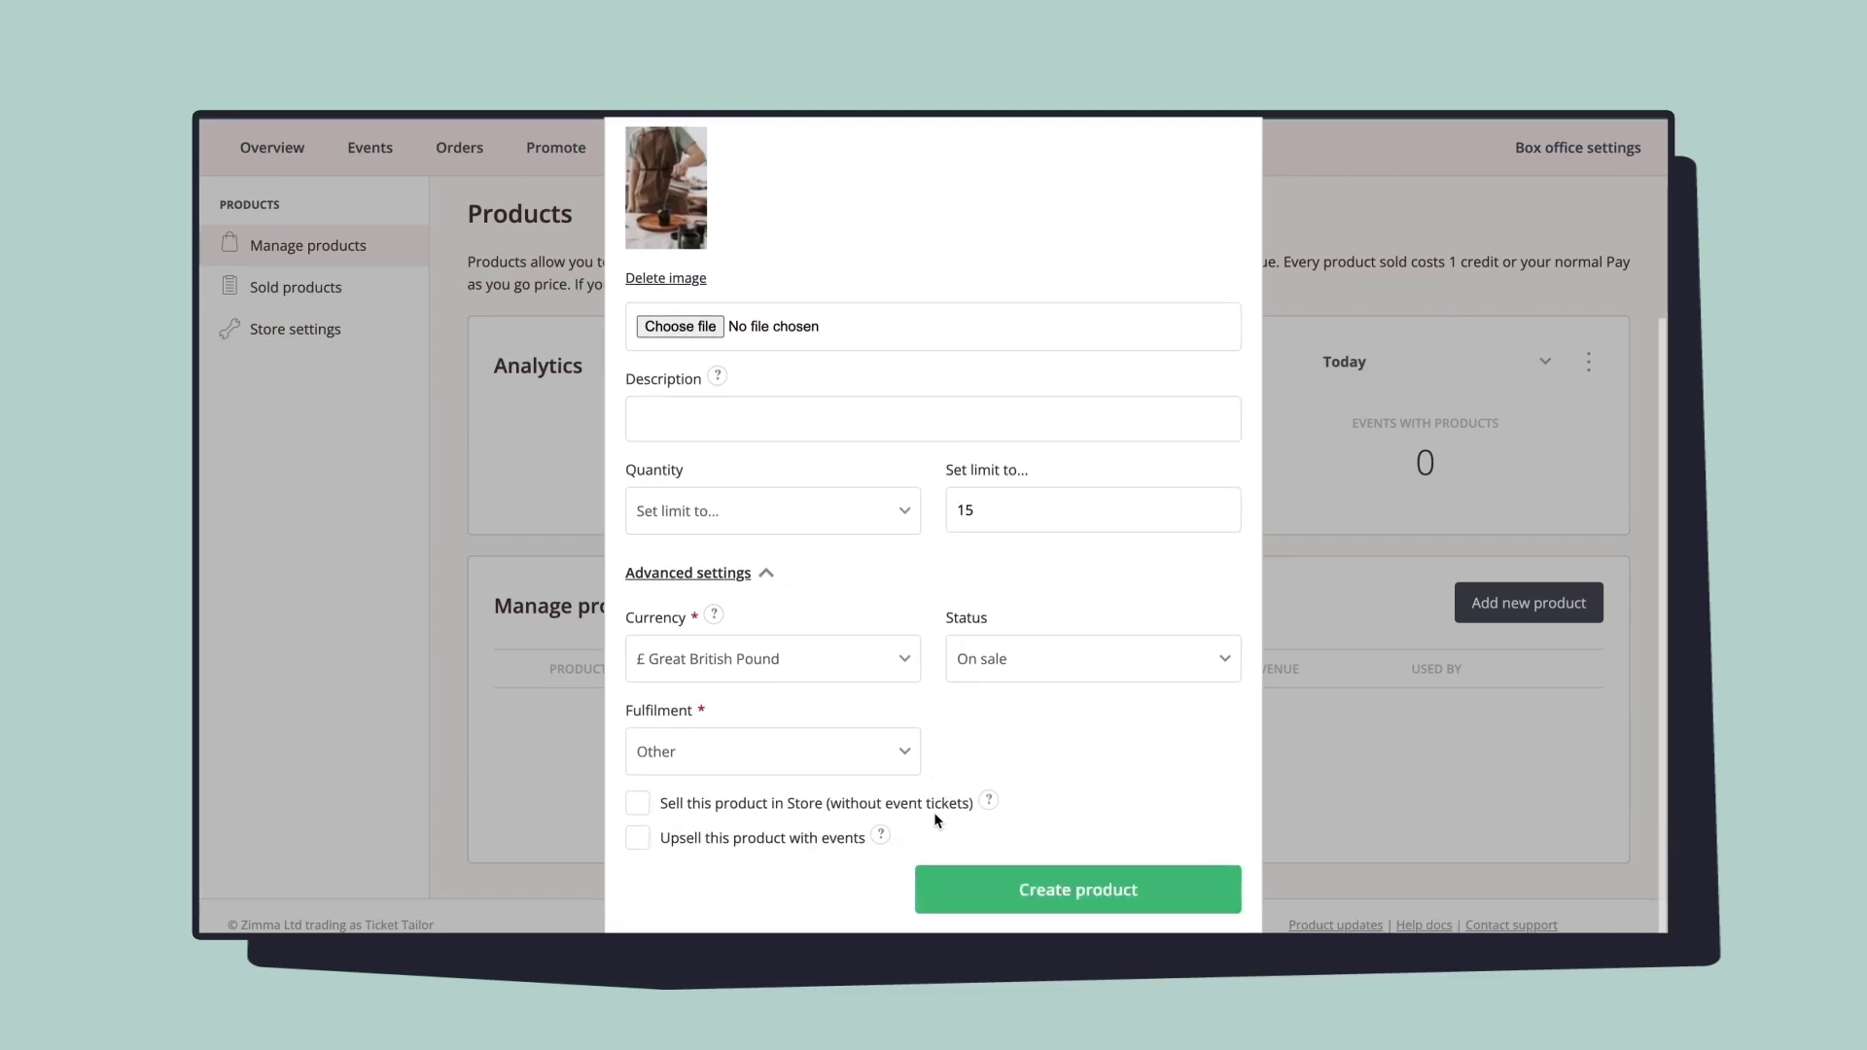
{"action": "left_click", "coordinate": [934, 811]}
{"action": "left_click", "coordinate": [637, 840]}
{"action": "scroll", "coordinate": [641, 855], "scroll_direction": "down", "scroll_amount": 1}
{"action": "left_click", "coordinate": [652, 829]}
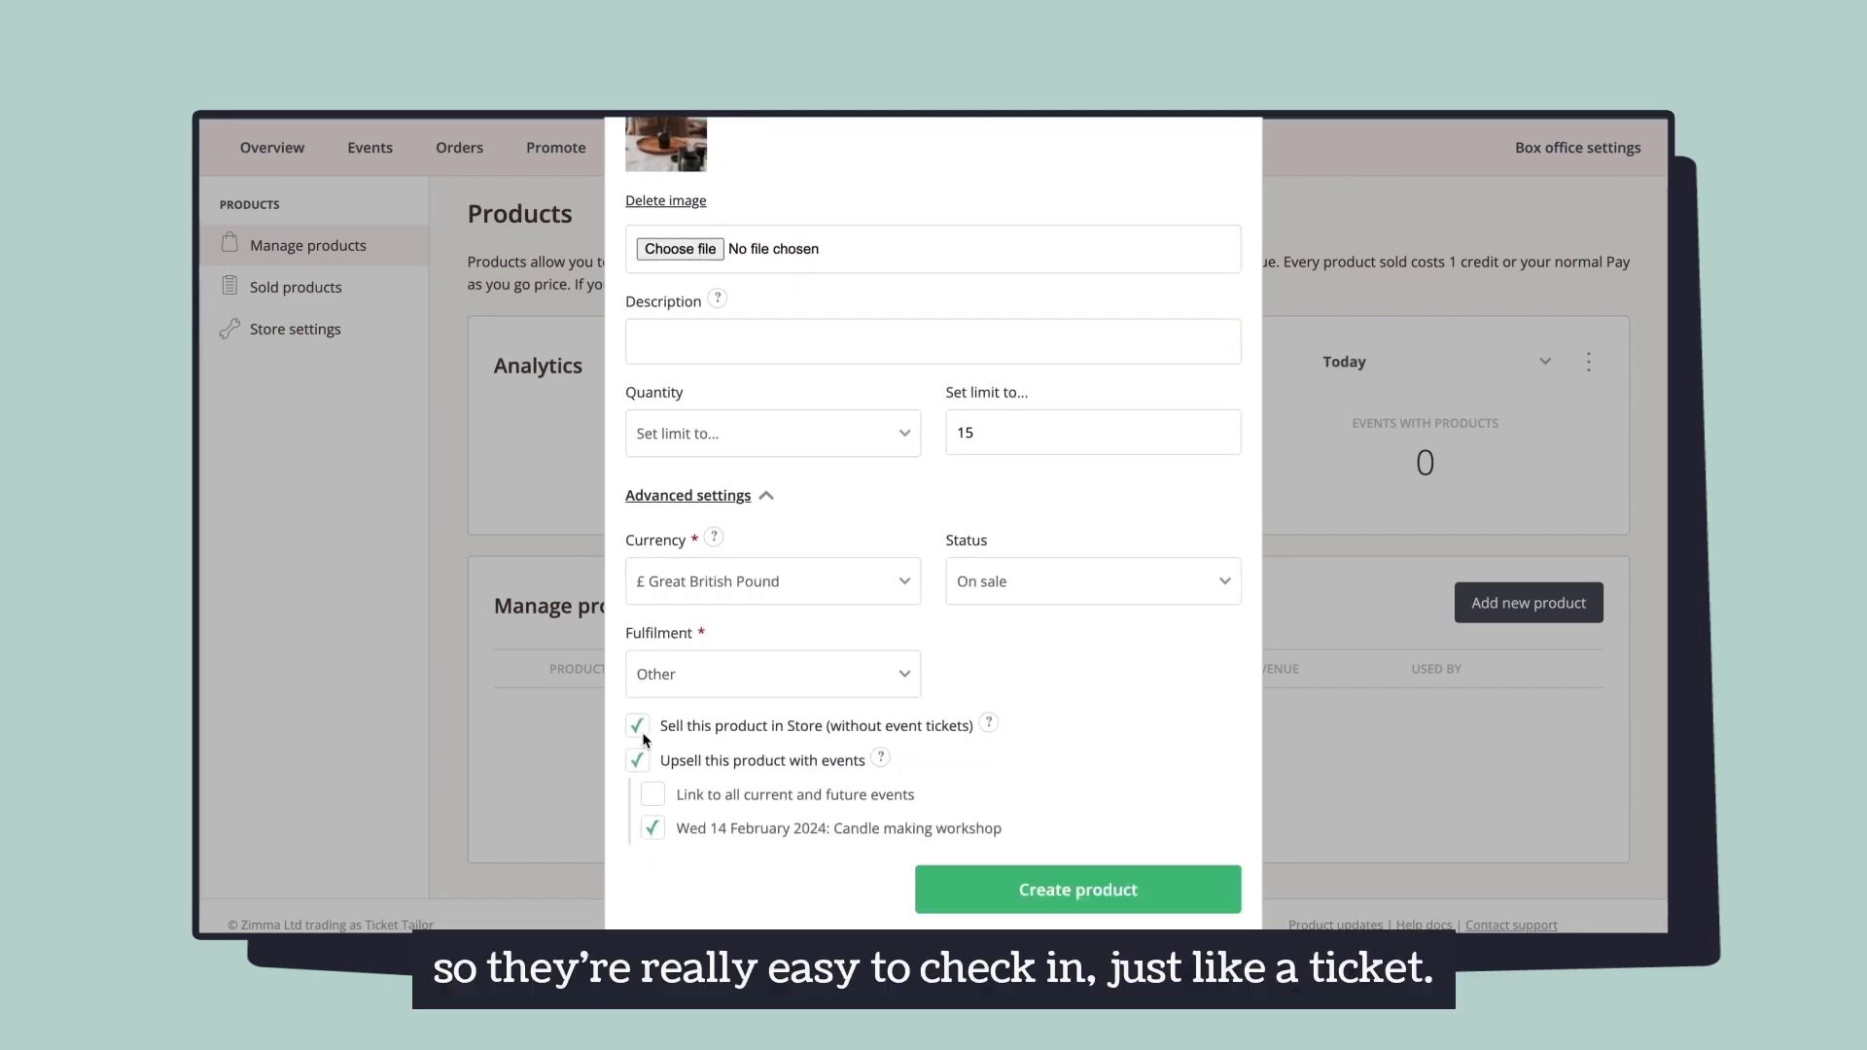
{"action": "left_click", "coordinate": [636, 759]}
{"action": "left_click", "coordinate": [639, 805]}
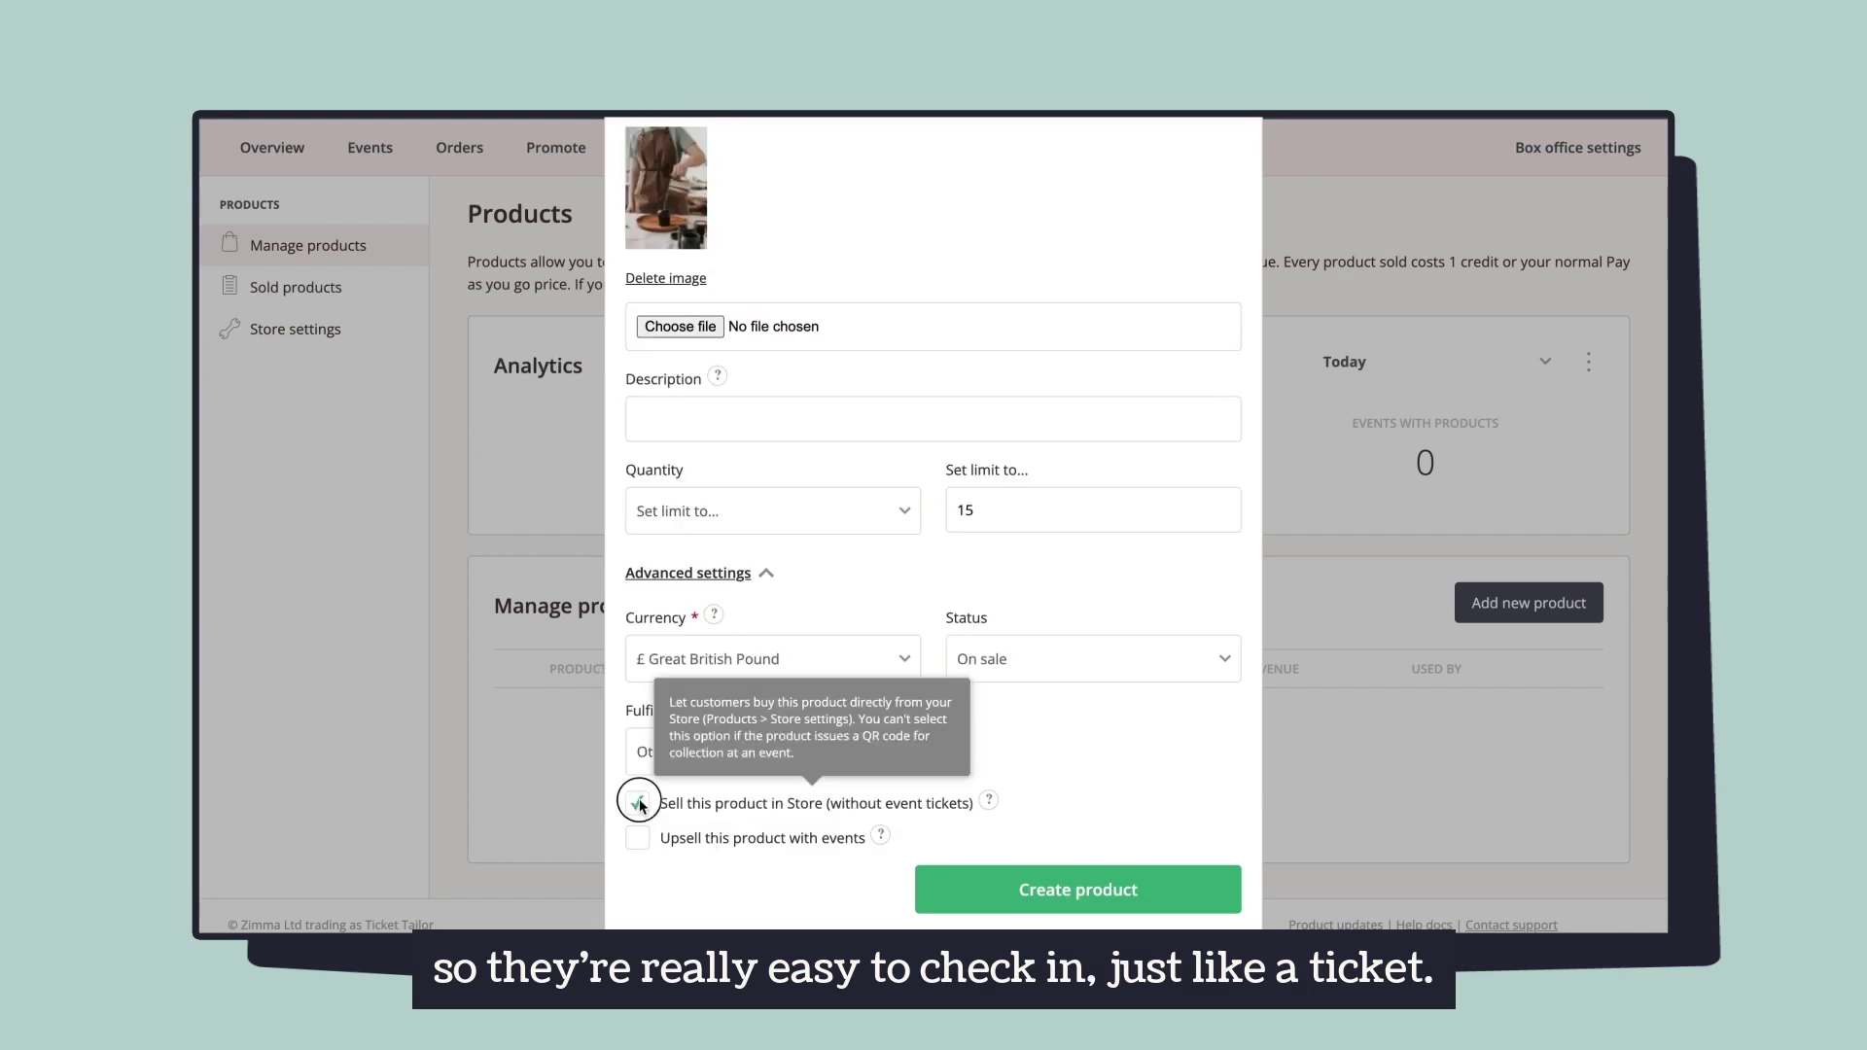
{"action": "left_click", "coordinate": [637, 837]}
{"action": "scroll", "coordinate": [949, 837], "scroll_direction": "down", "scroll_amount": 1}
{"action": "left_click", "coordinate": [990, 887]}
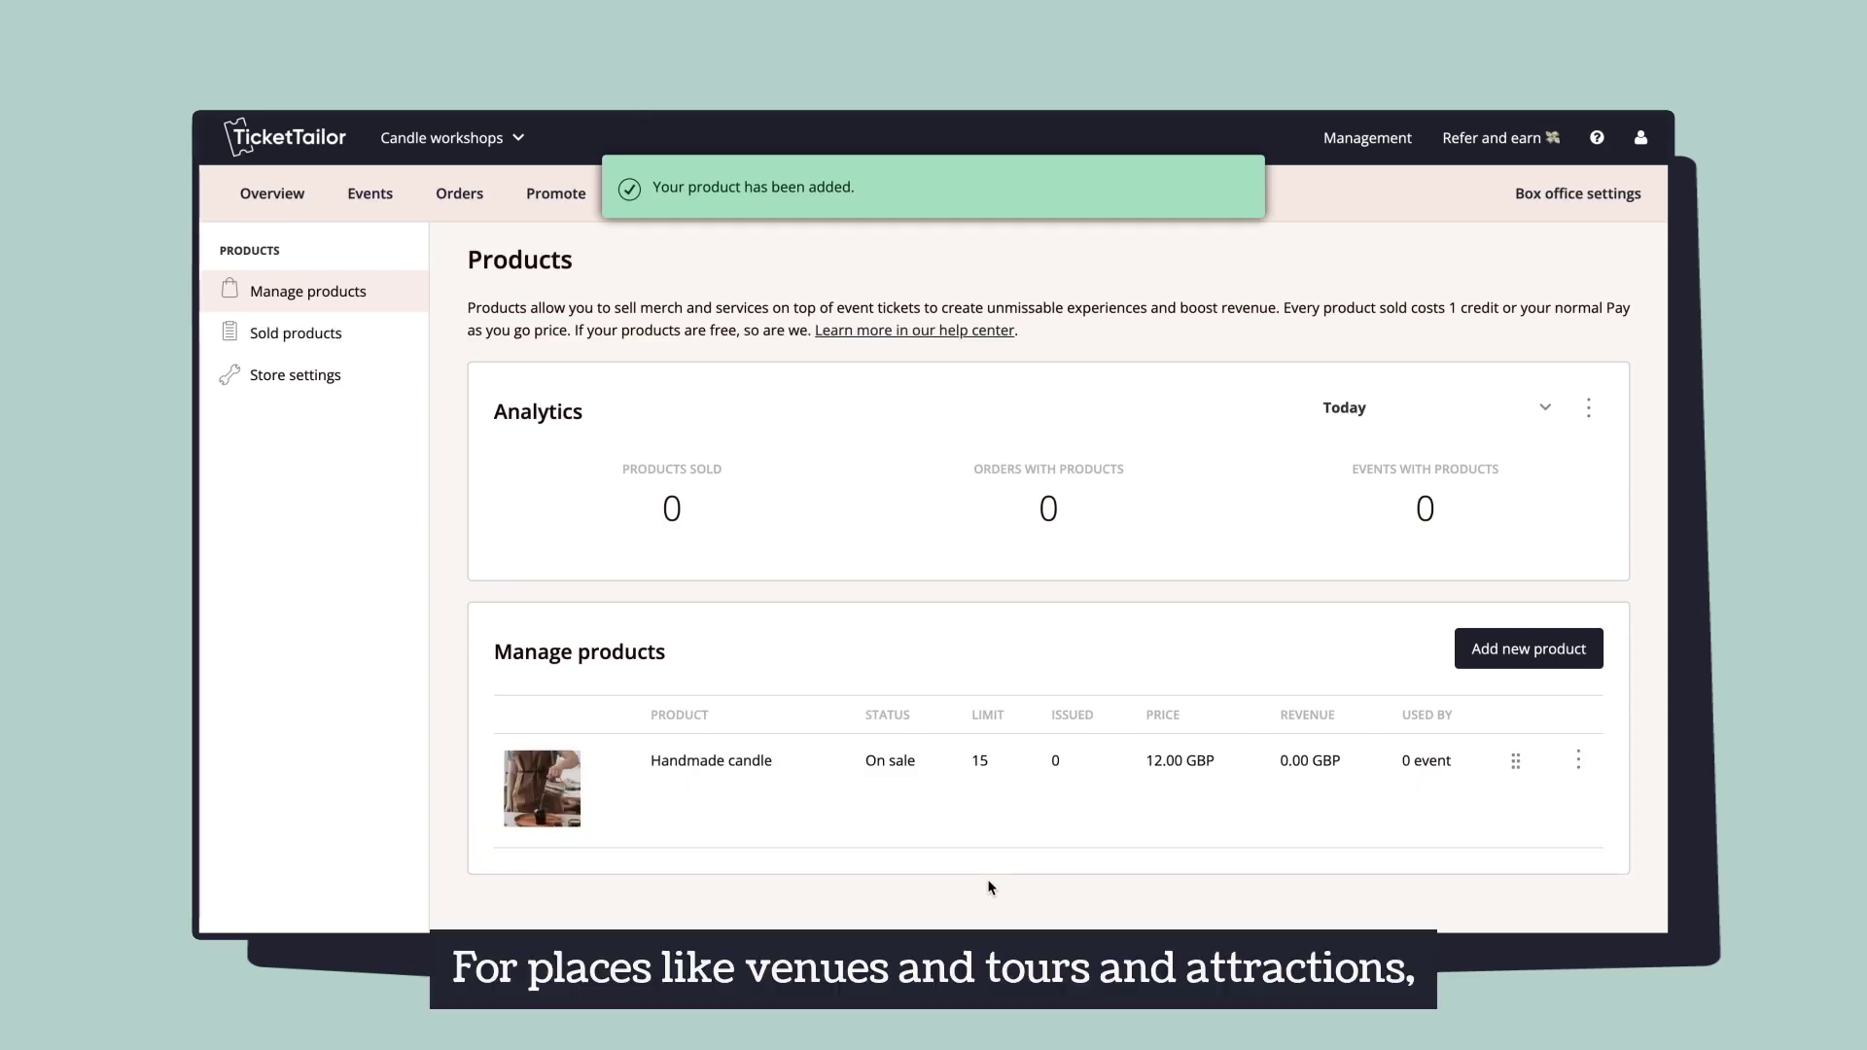
{"action": "left_click", "coordinate": [780, 194]}
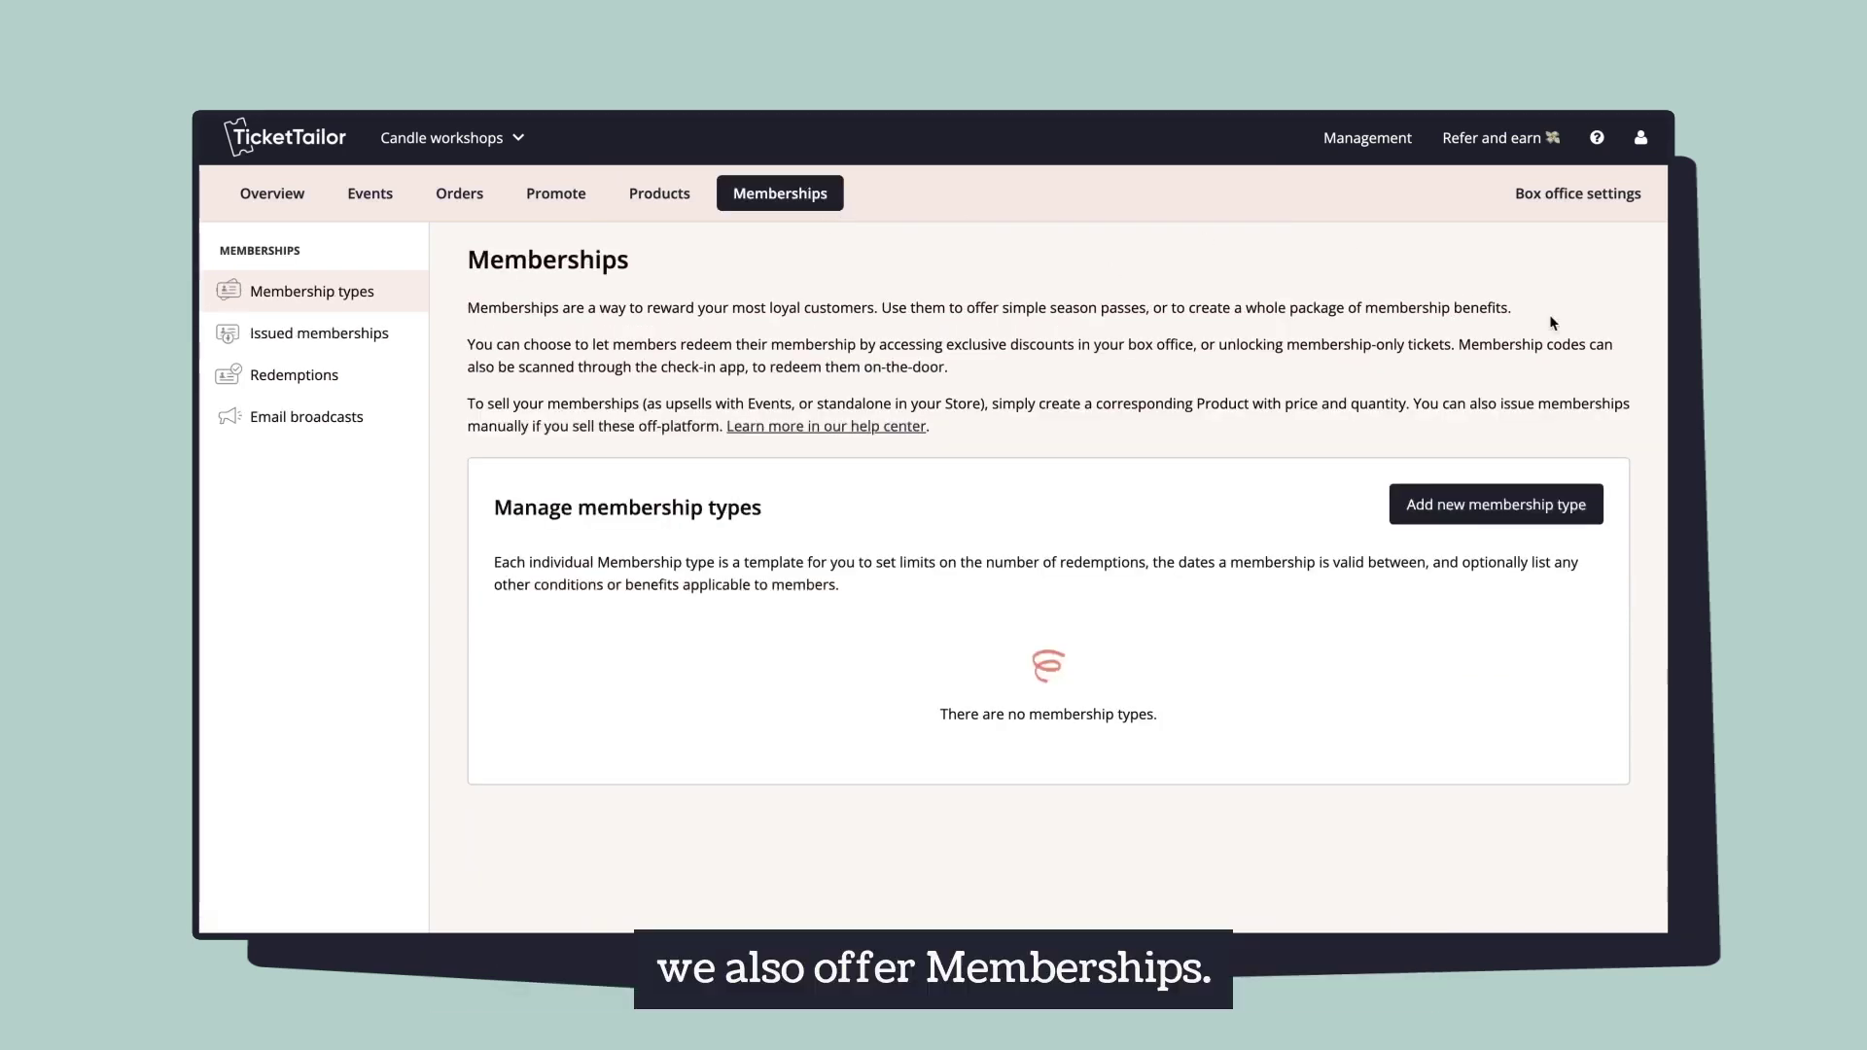
Step: Save a membership type named 'Membership', valid 365 days from issue, capped at 10 redemptions
{"action": "left_click", "coordinate": [1599, 507]}
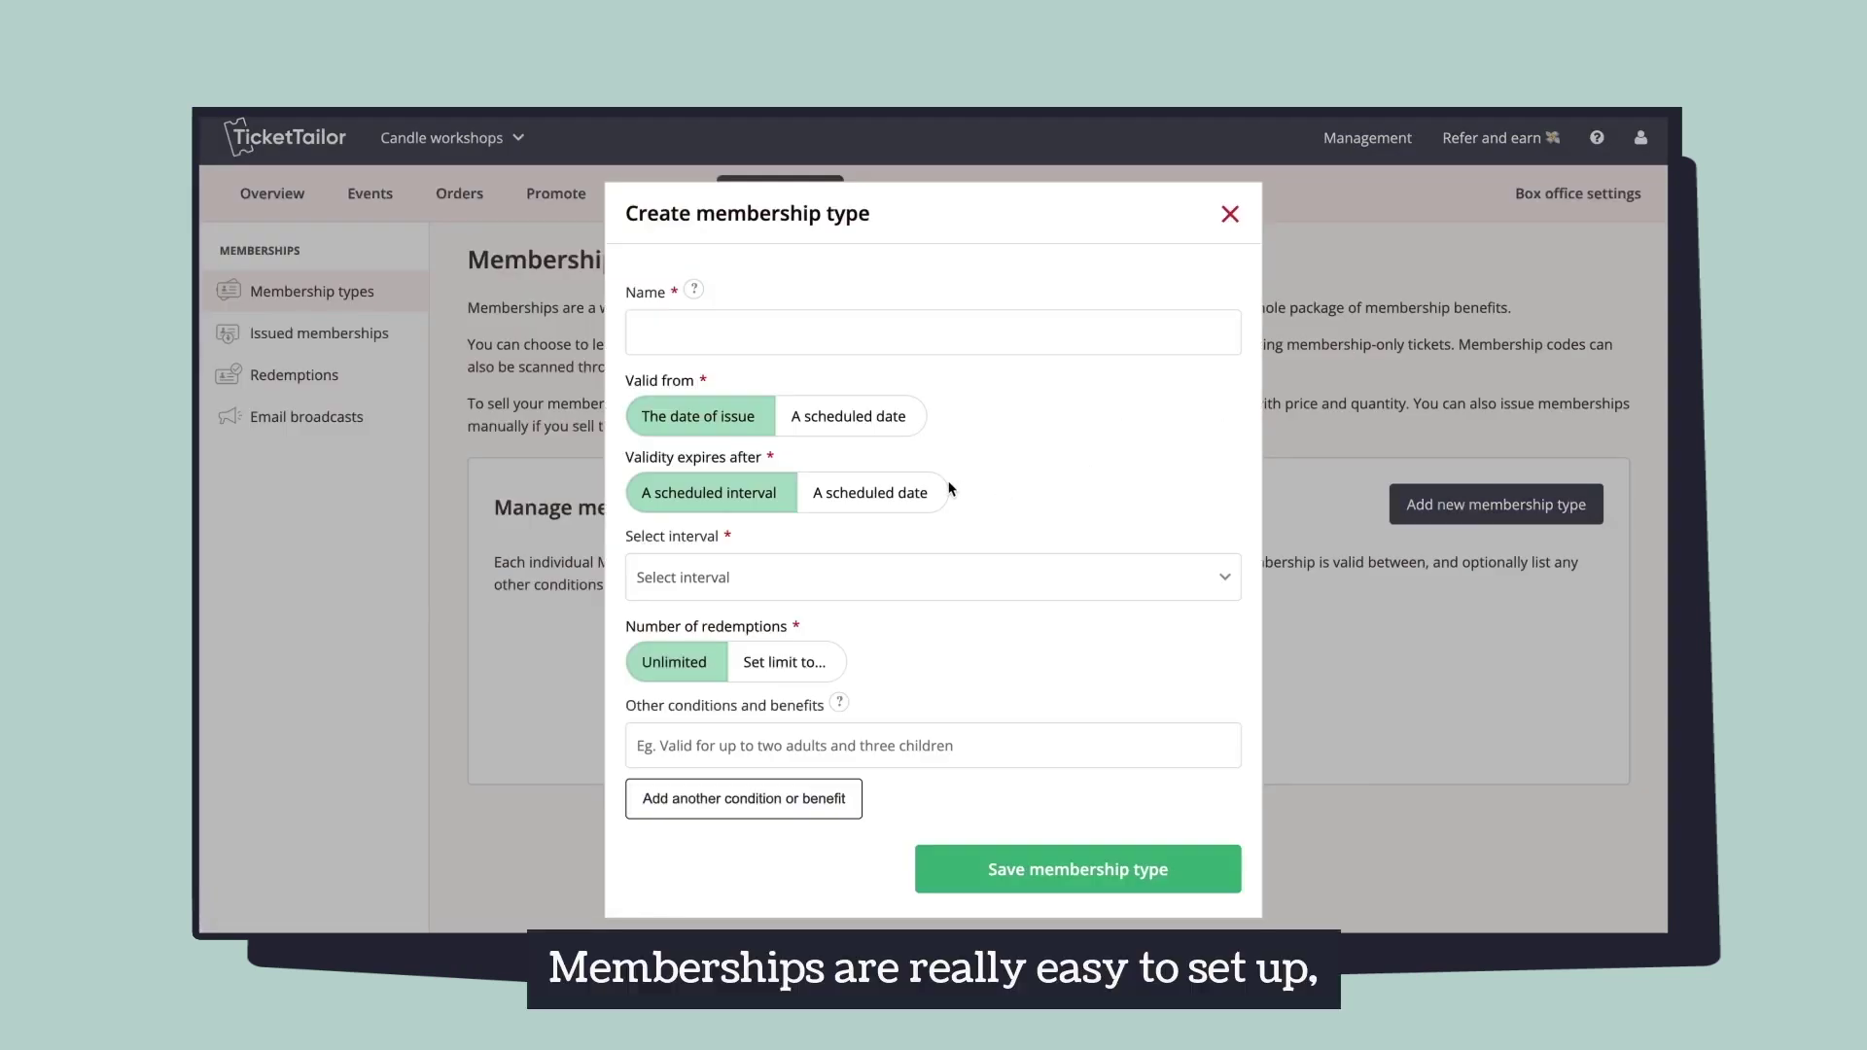
{"action": "left_click", "coordinate": [844, 663]}
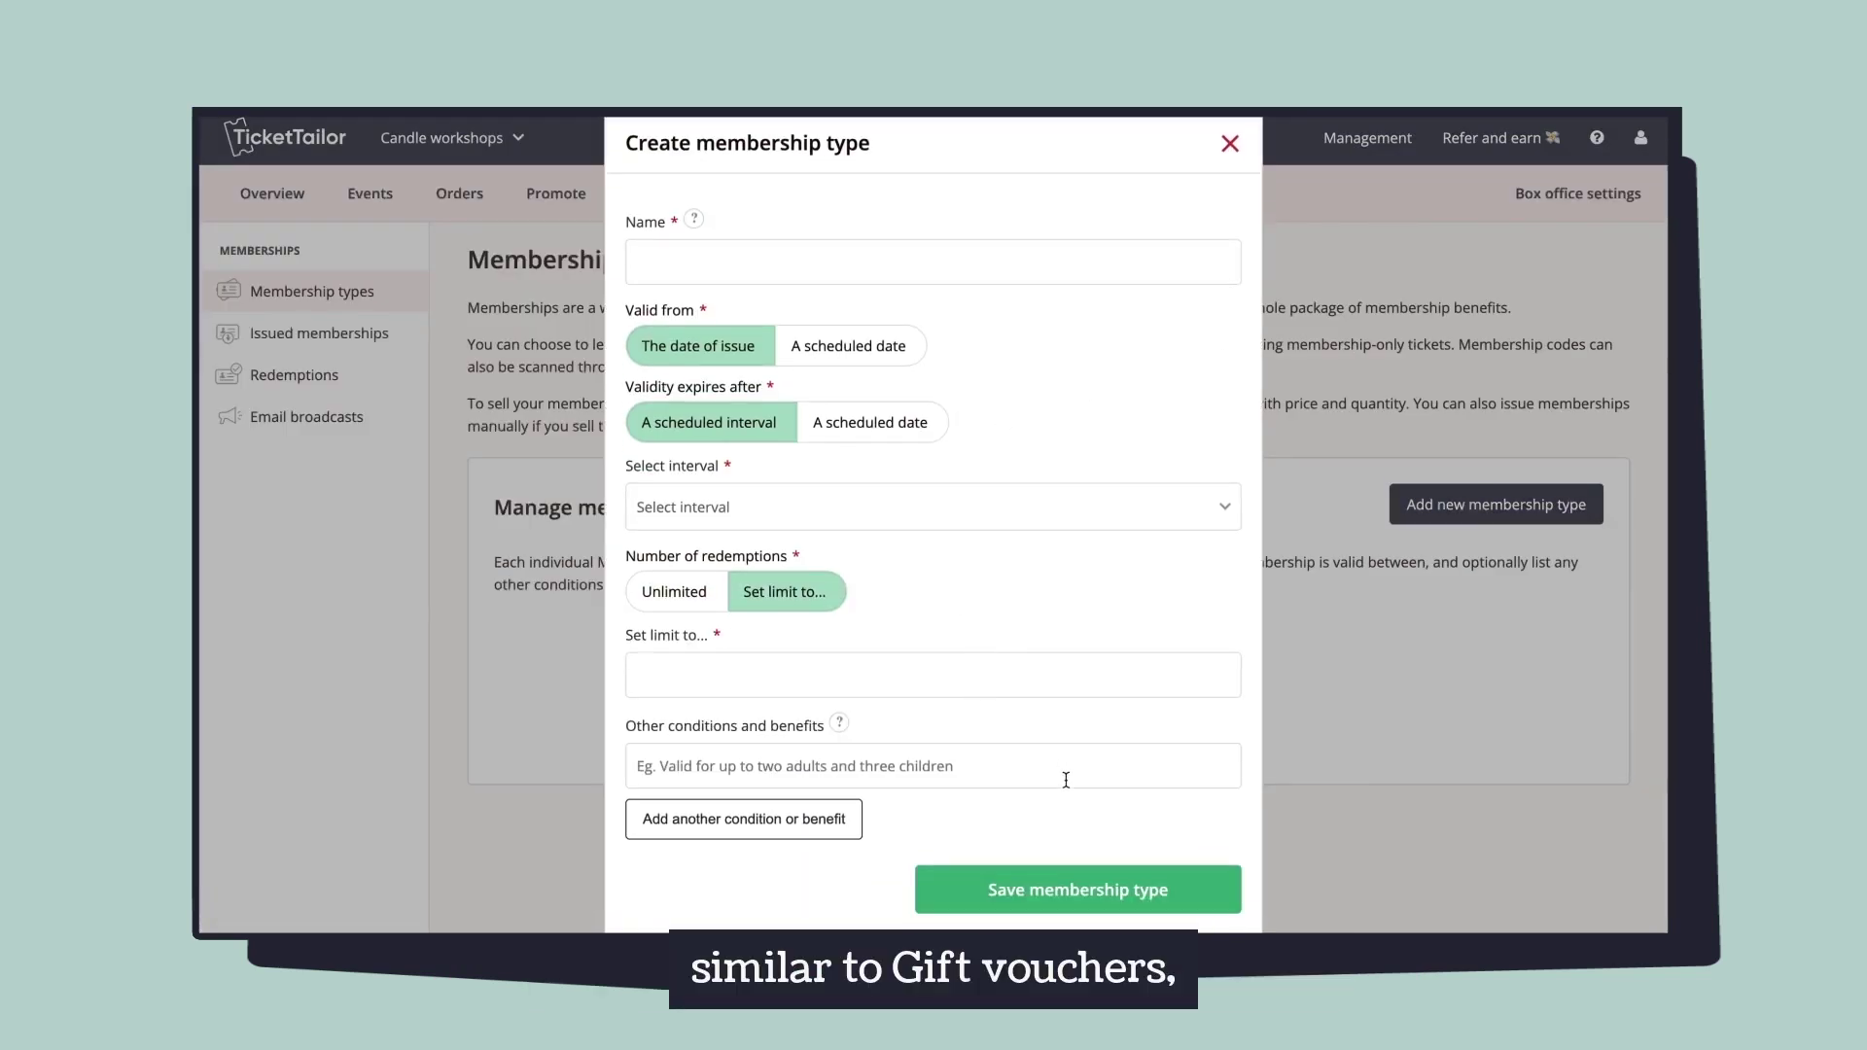
{"action": "left_click", "coordinate": [877, 259]}
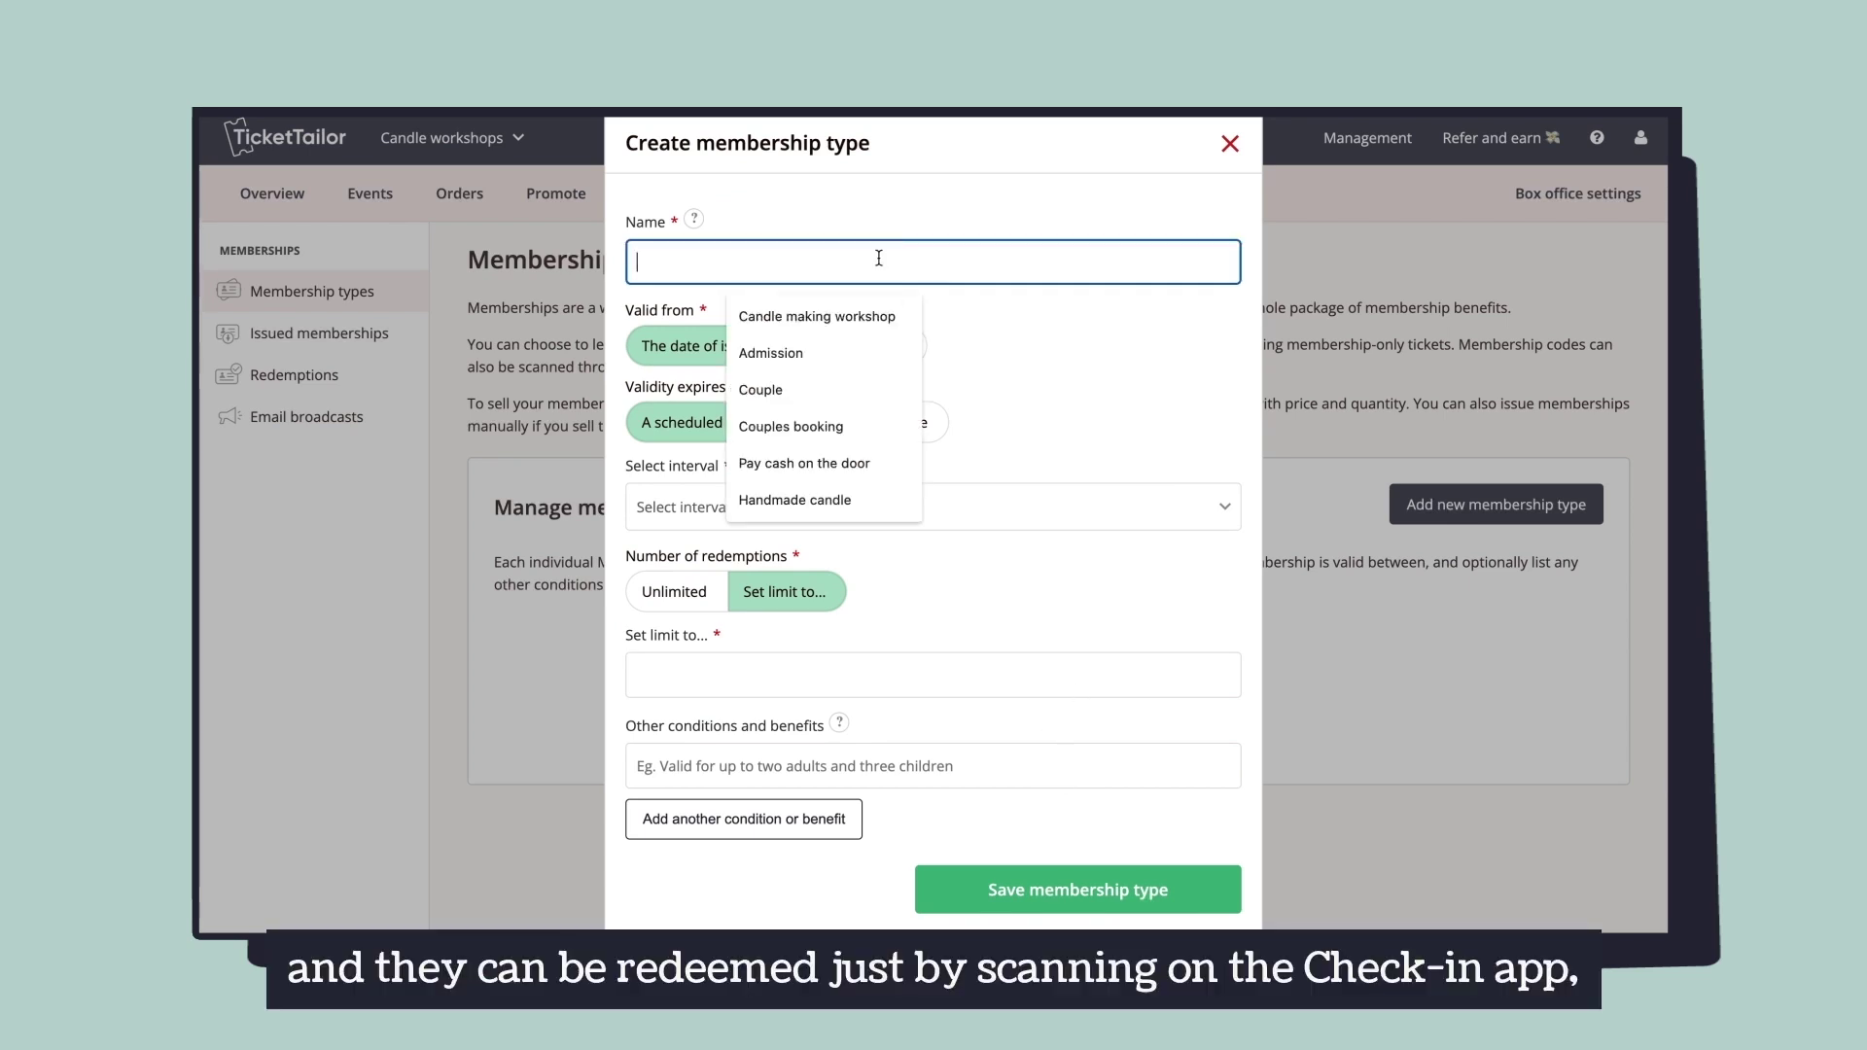
{"action": "type", "text": "Membership"}
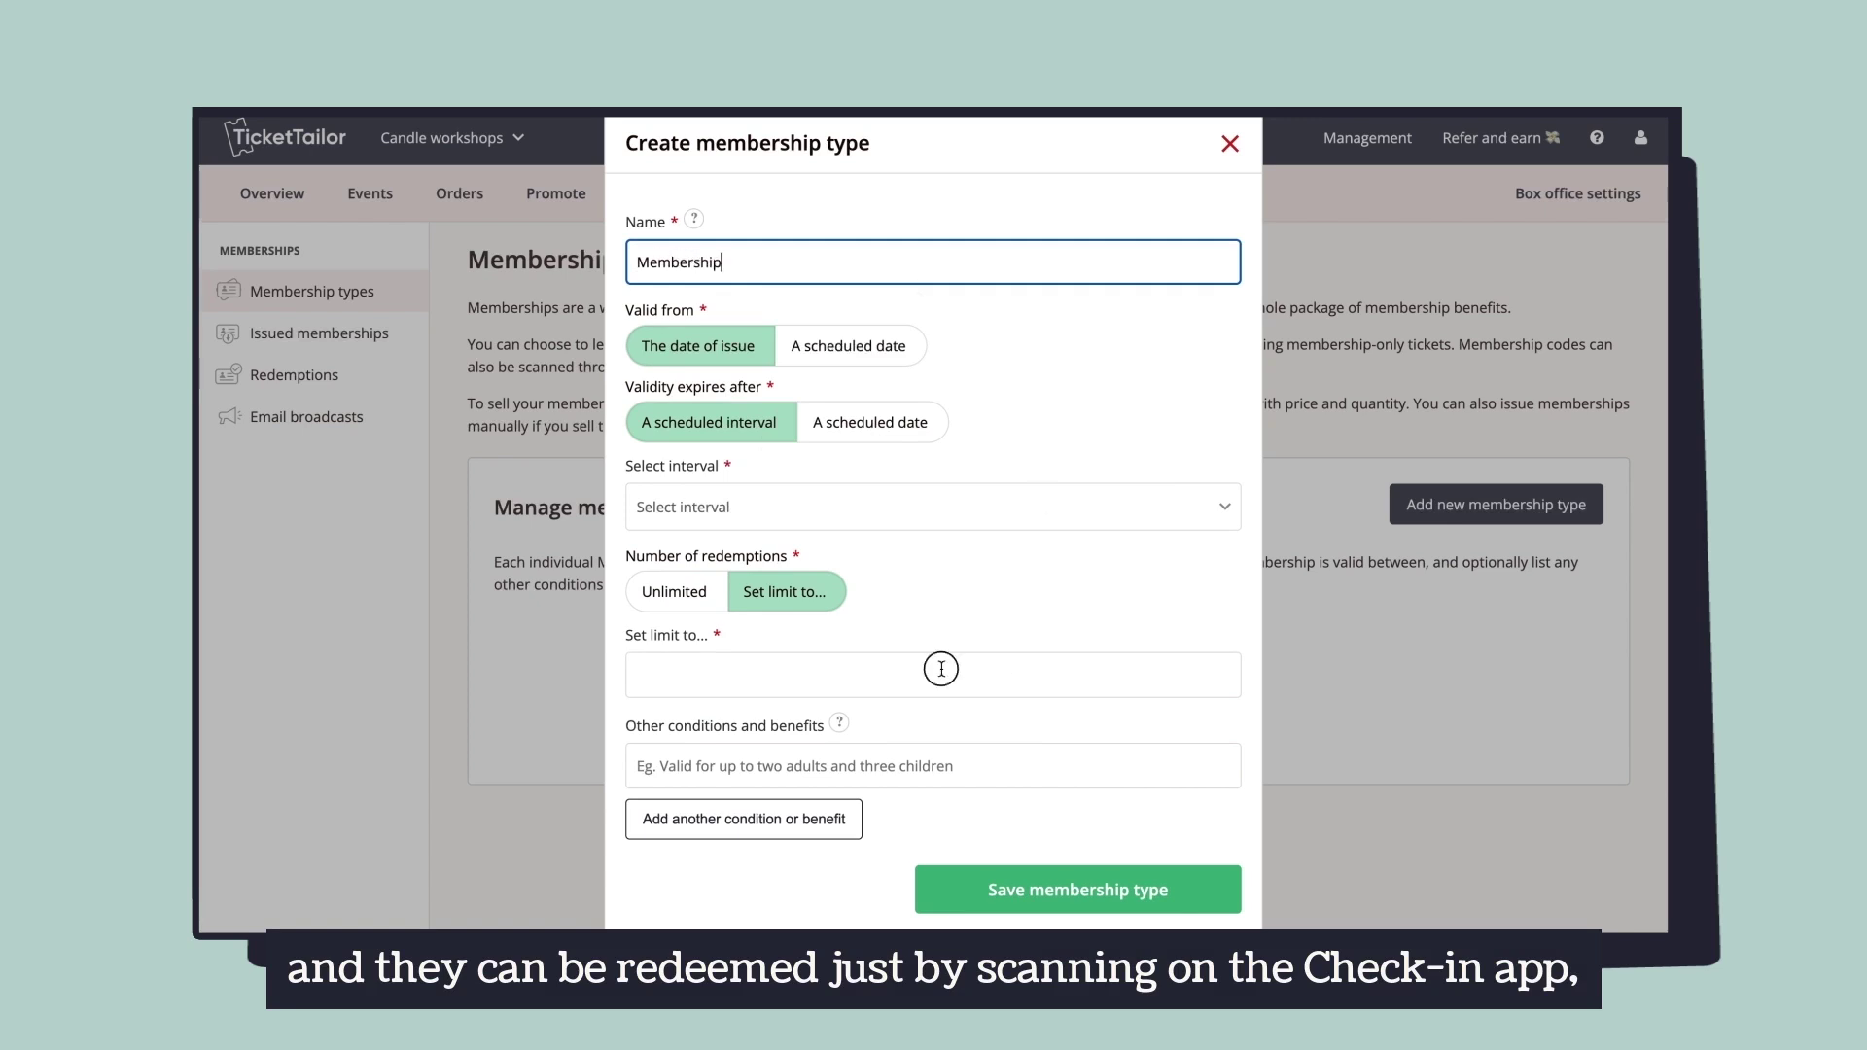
{"action": "left_click", "coordinate": [942, 669]}
{"action": "left_click", "coordinate": [1102, 888]}
{"action": "left_click", "coordinate": [840, 506]}
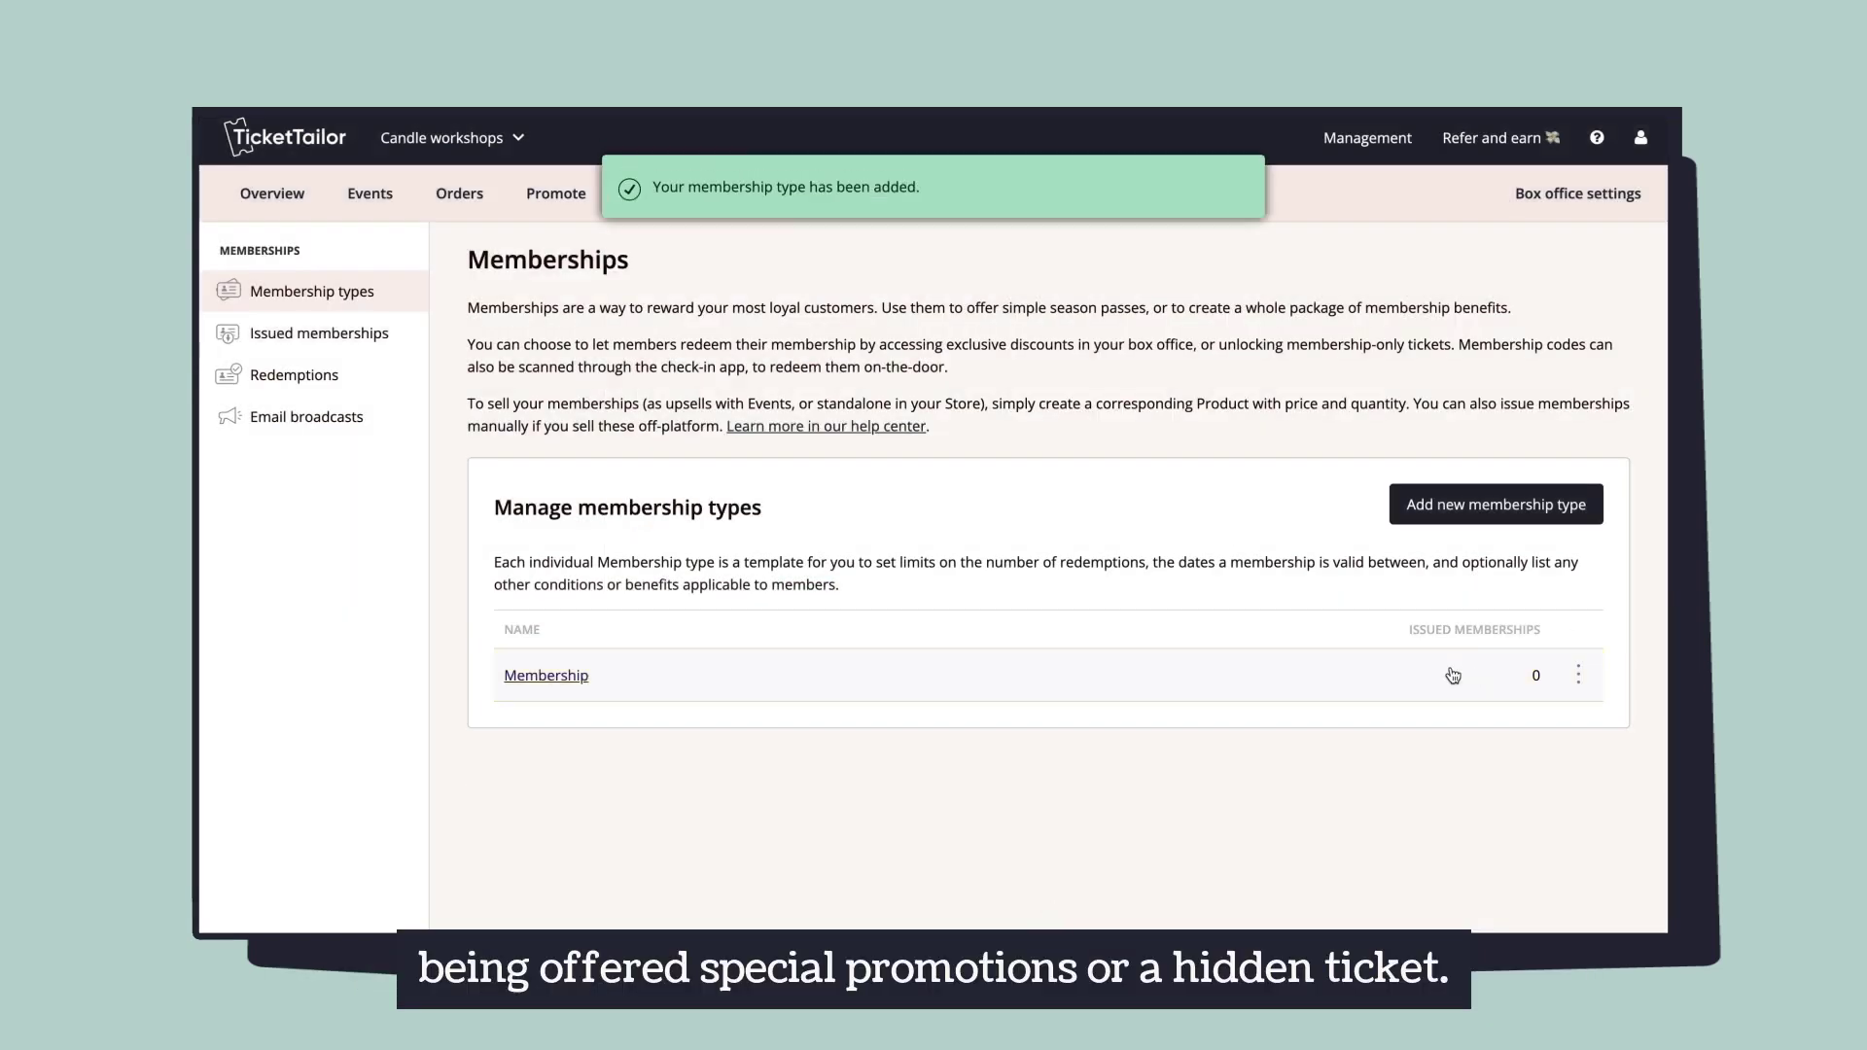
{"action": "left_click", "coordinate": [1449, 670]}
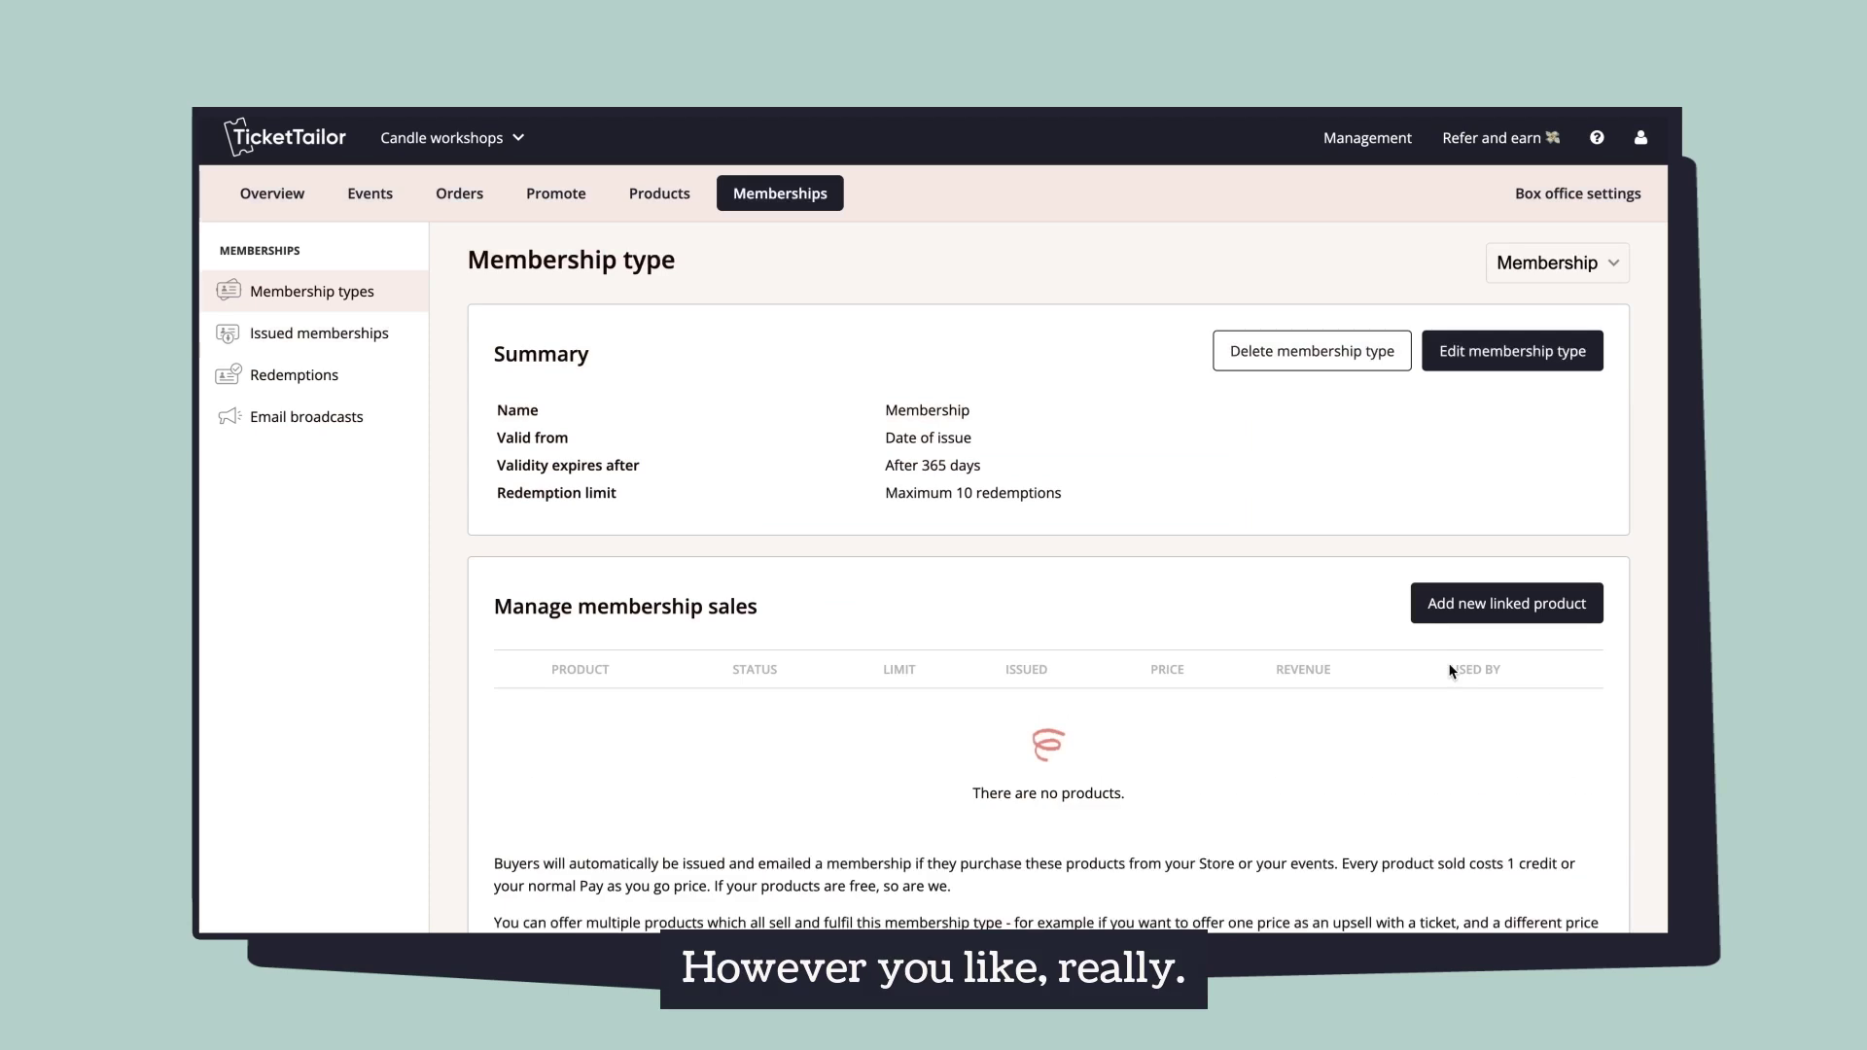
{"action": "scroll", "coordinate": [1450, 669], "scroll_direction": "down", "scroll_amount": 2}
{"action": "scroll", "coordinate": [1556, 665], "scroll_direction": "up", "scroll_amount": 3}
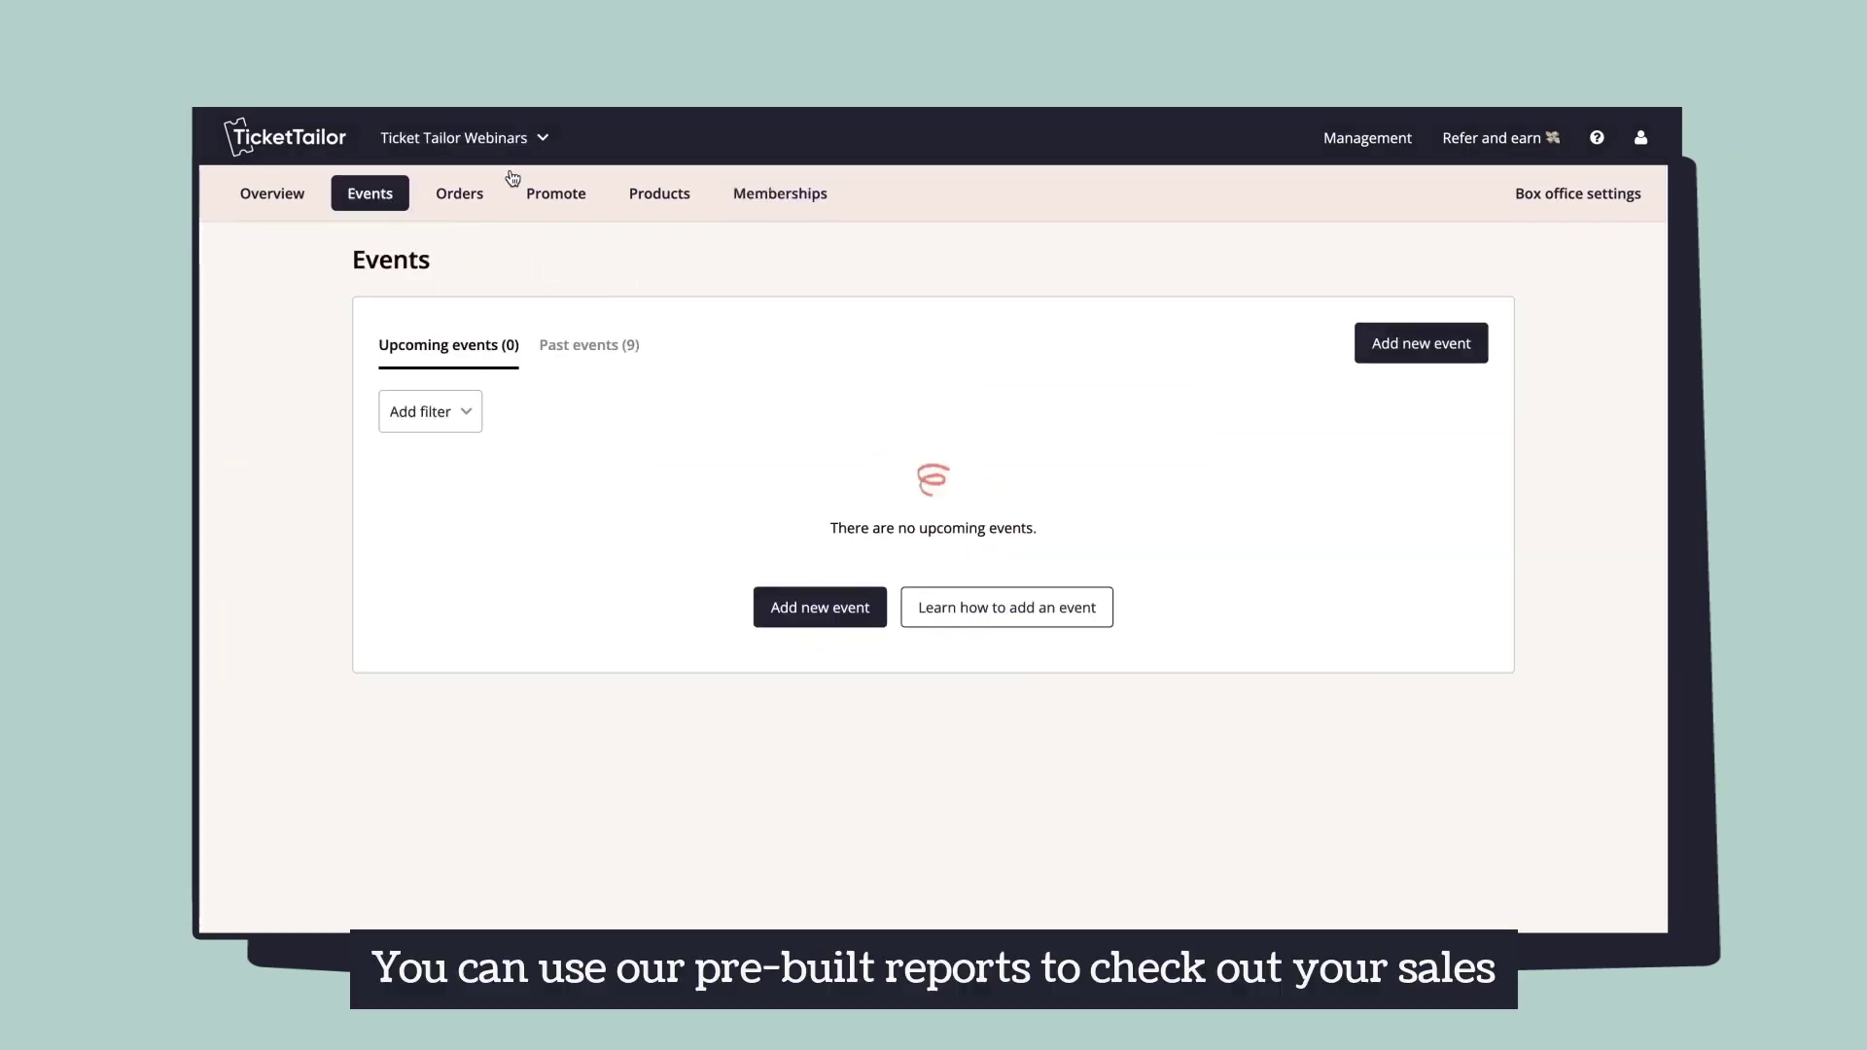
Step: Switch to the Box Office account and scroll to its published events
{"action": "left_click", "coordinate": [500, 146]}
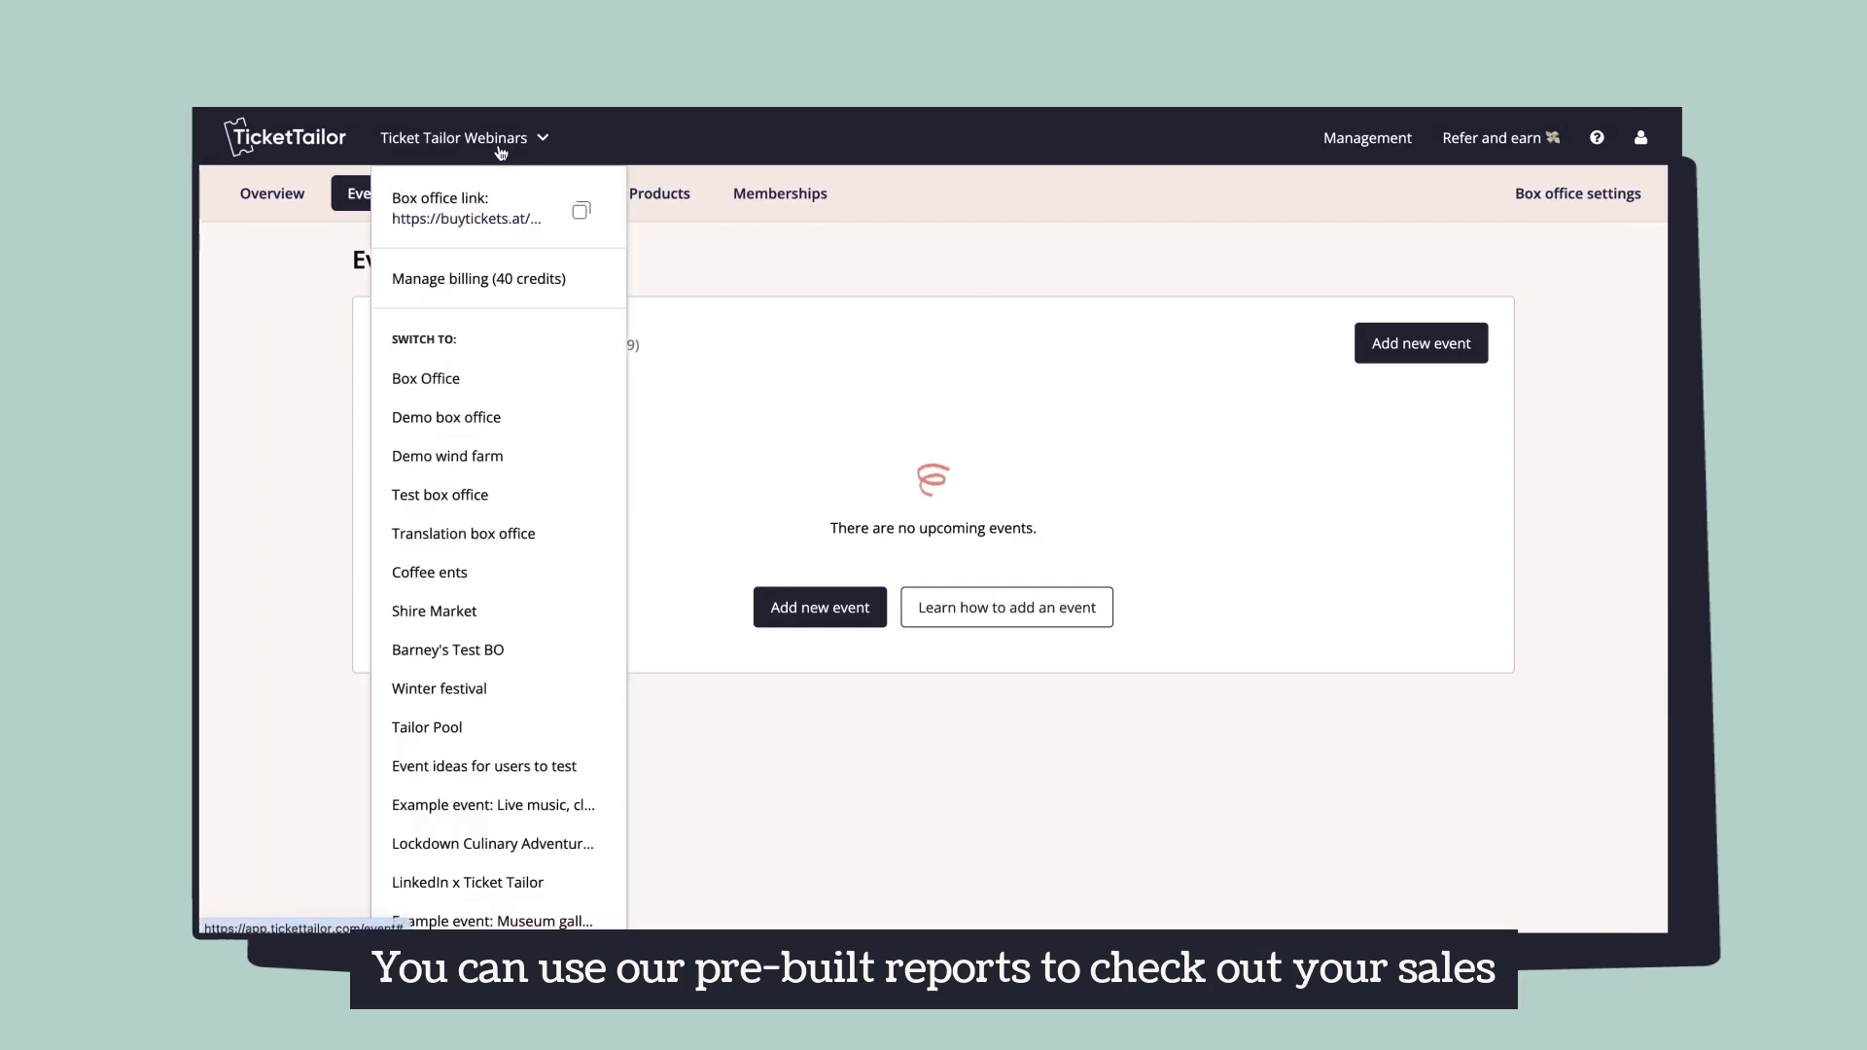
{"action": "left_click", "coordinate": [486, 379]}
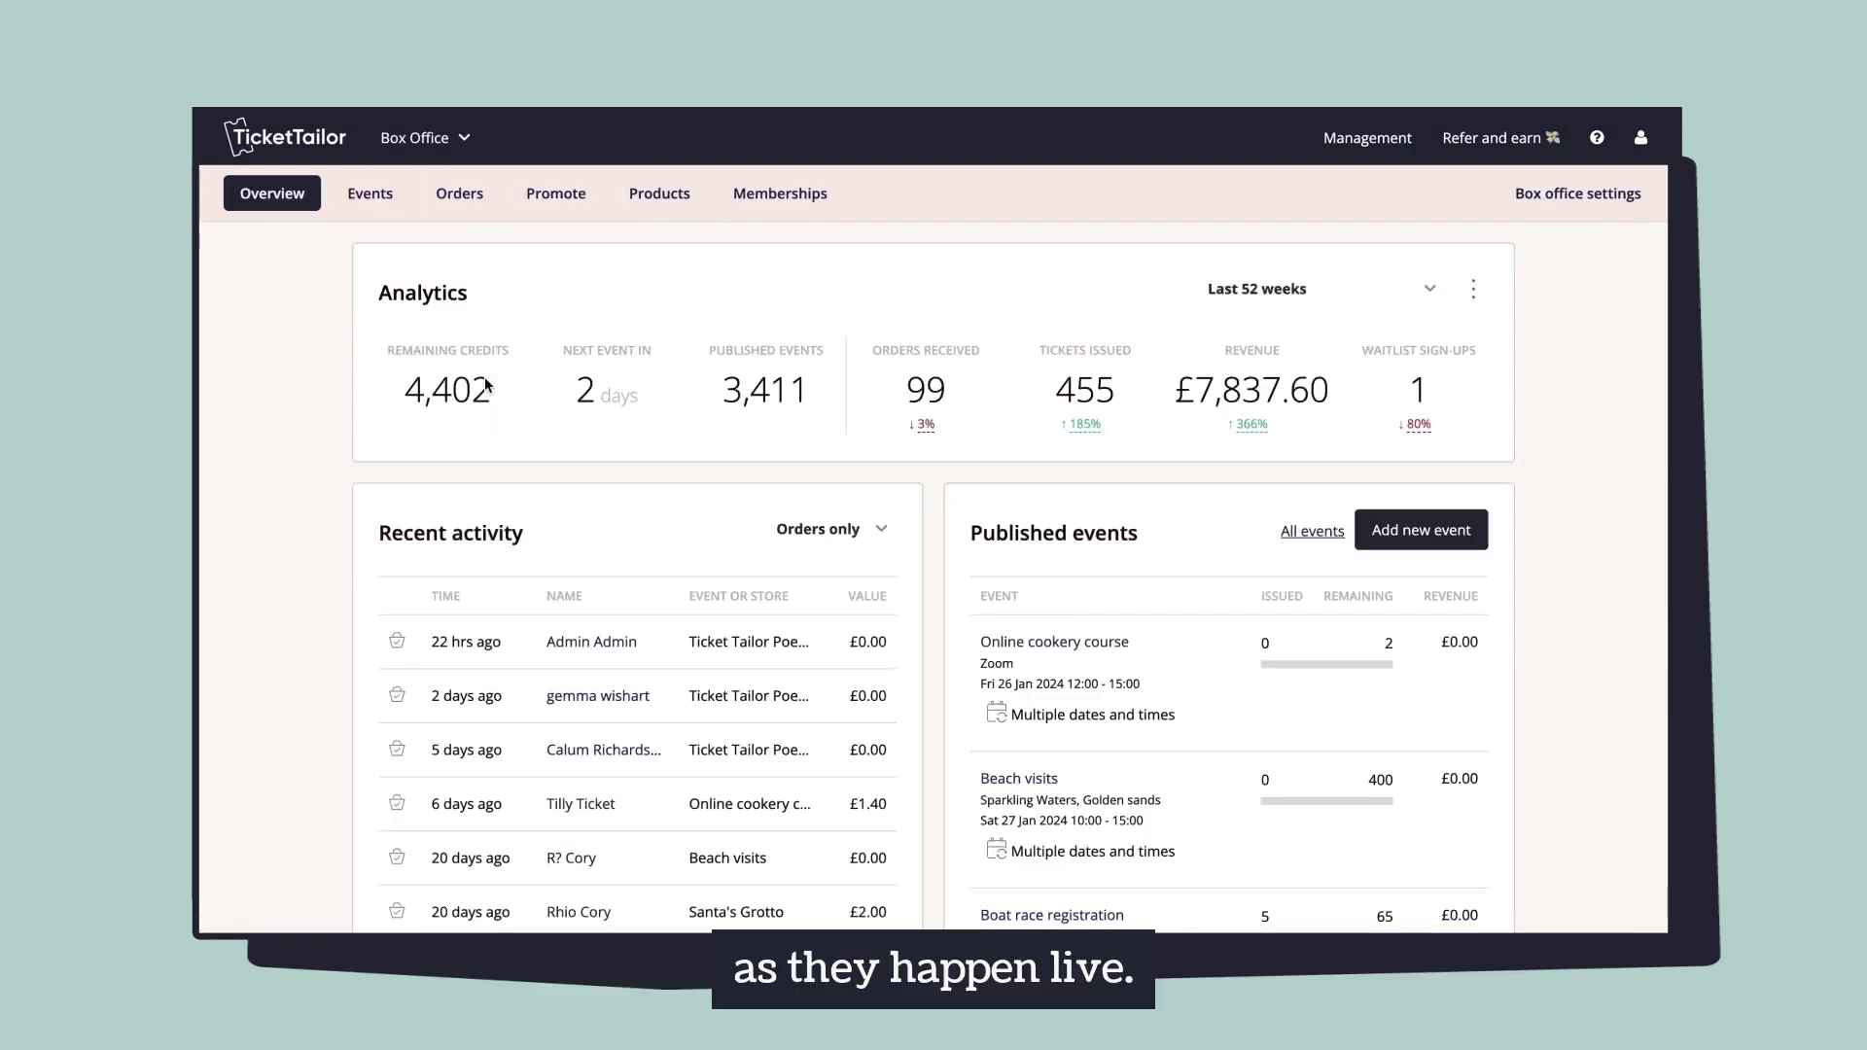
{"action": "scroll", "coordinate": [1153, 541], "scroll_direction": "down", "scroll_amount": 7}
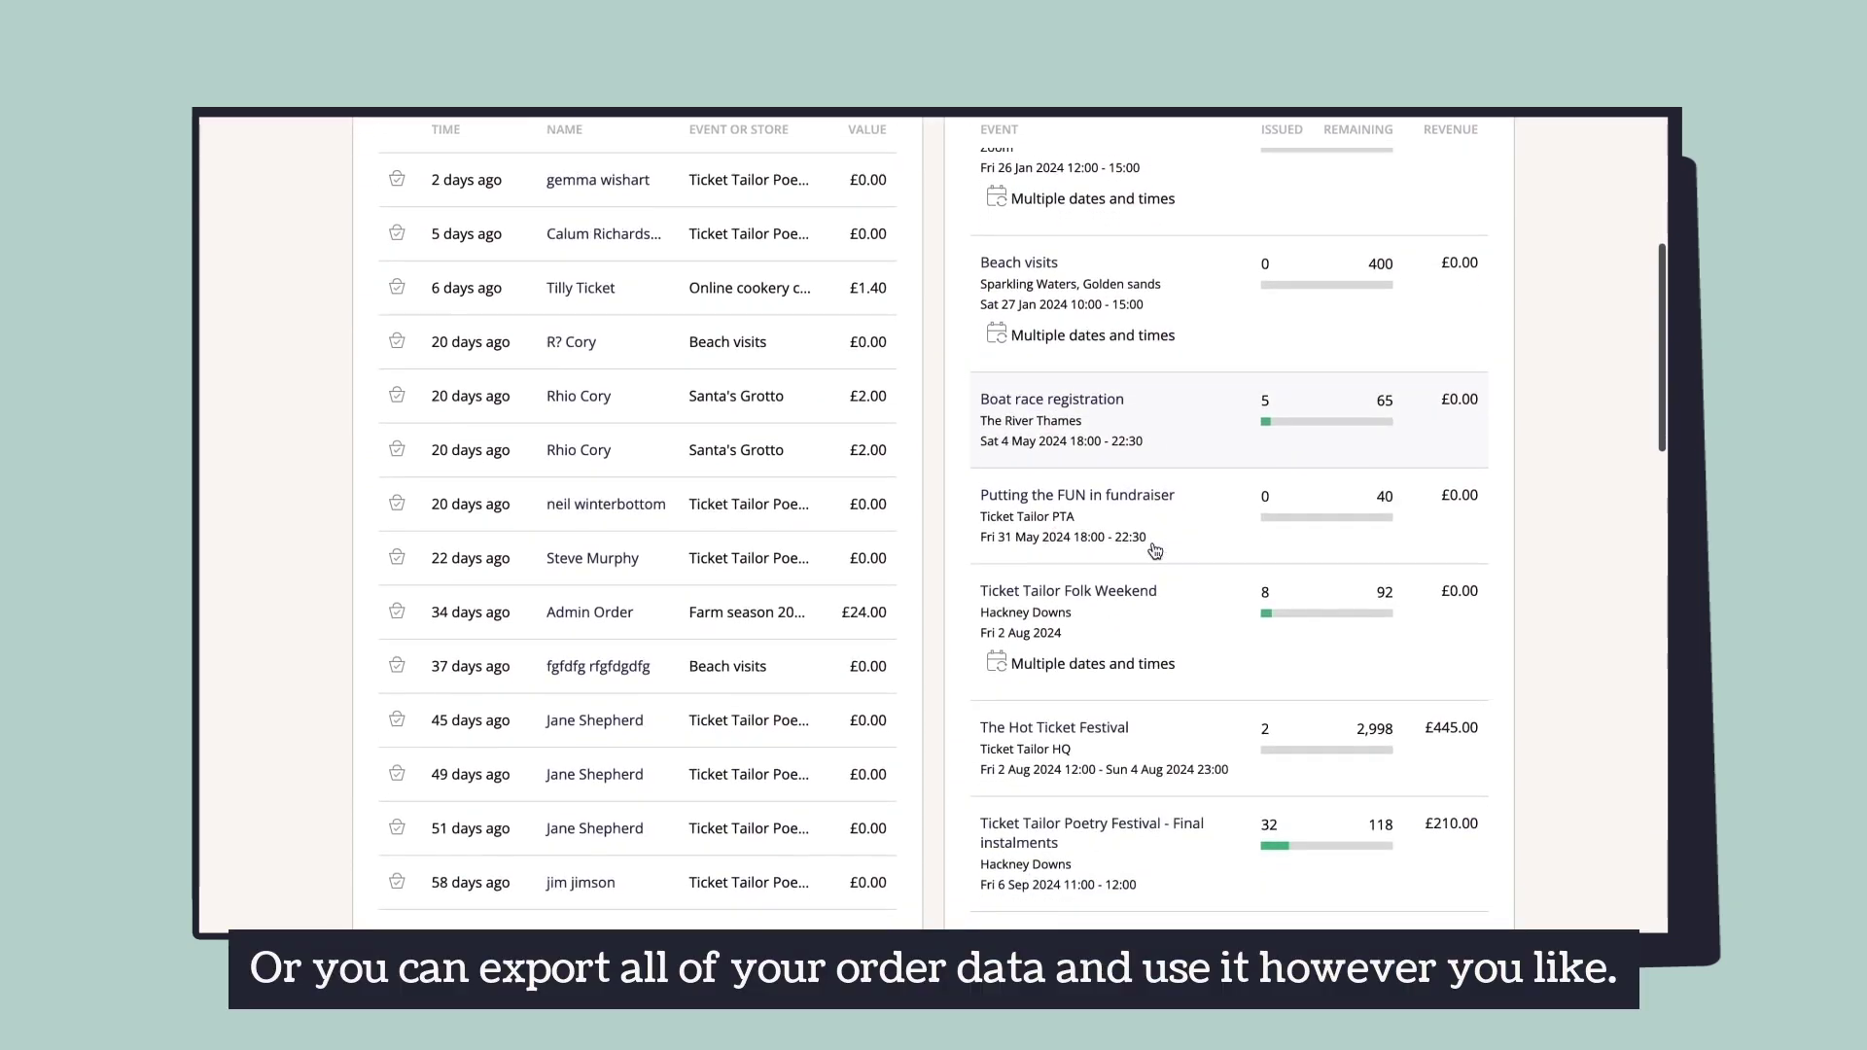
{"action": "scroll", "coordinate": [1154, 551], "scroll_direction": "down", "scroll_amount": 2}
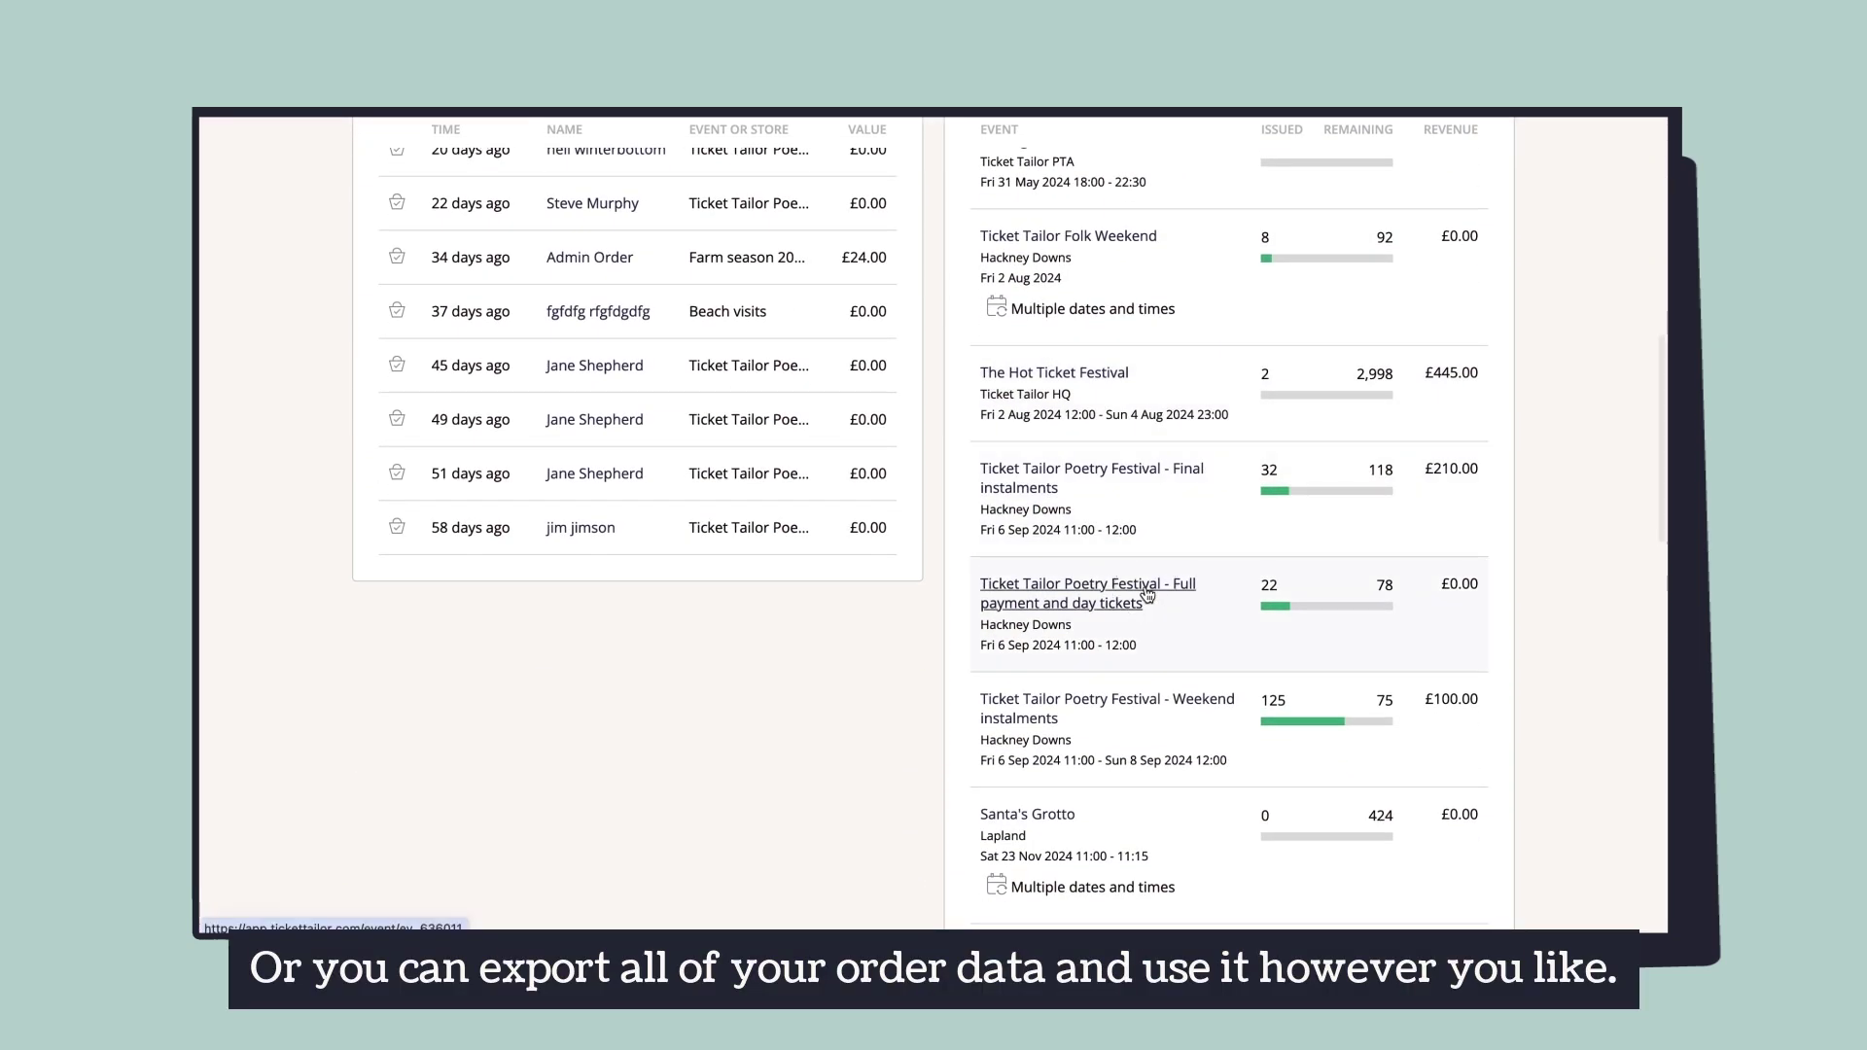
Step: Open the Poetry Festival - Full payment and day tickets event's issued-tickets report
{"action": "left_click", "coordinate": [1147, 595]}
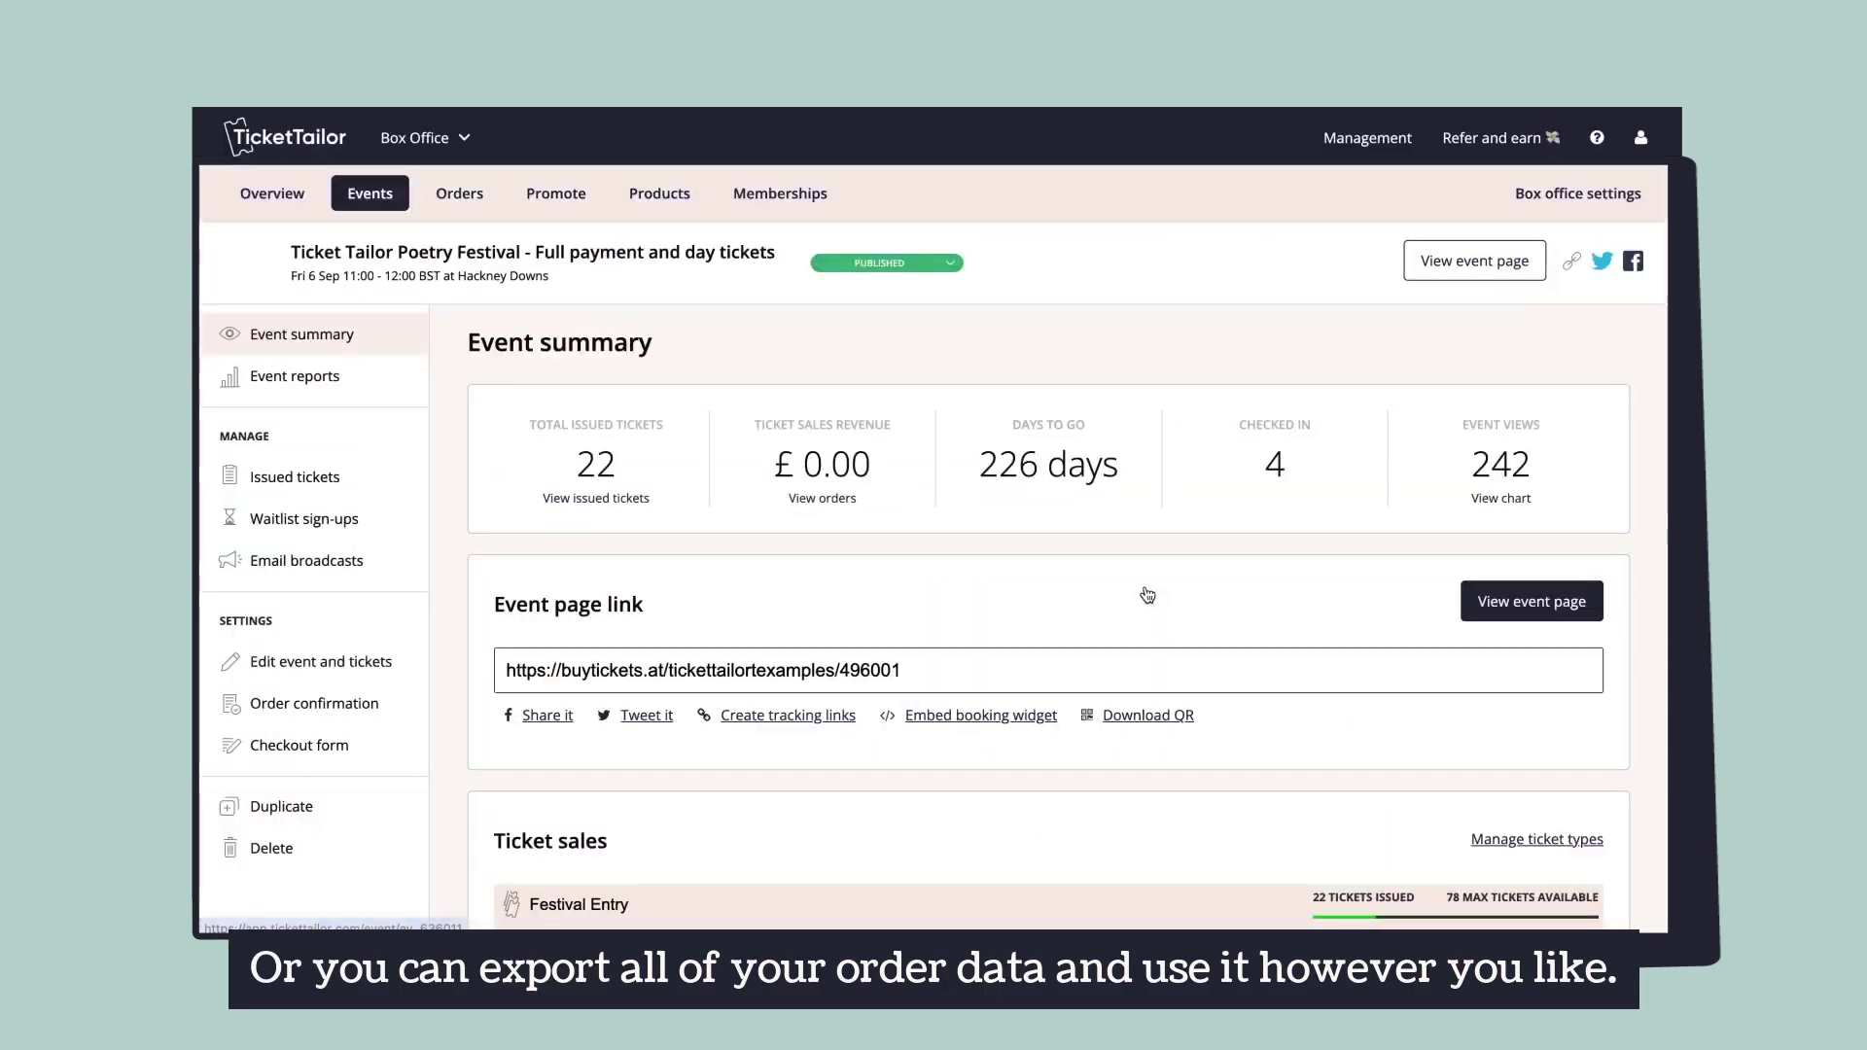
{"action": "left_click", "coordinate": [338, 385]}
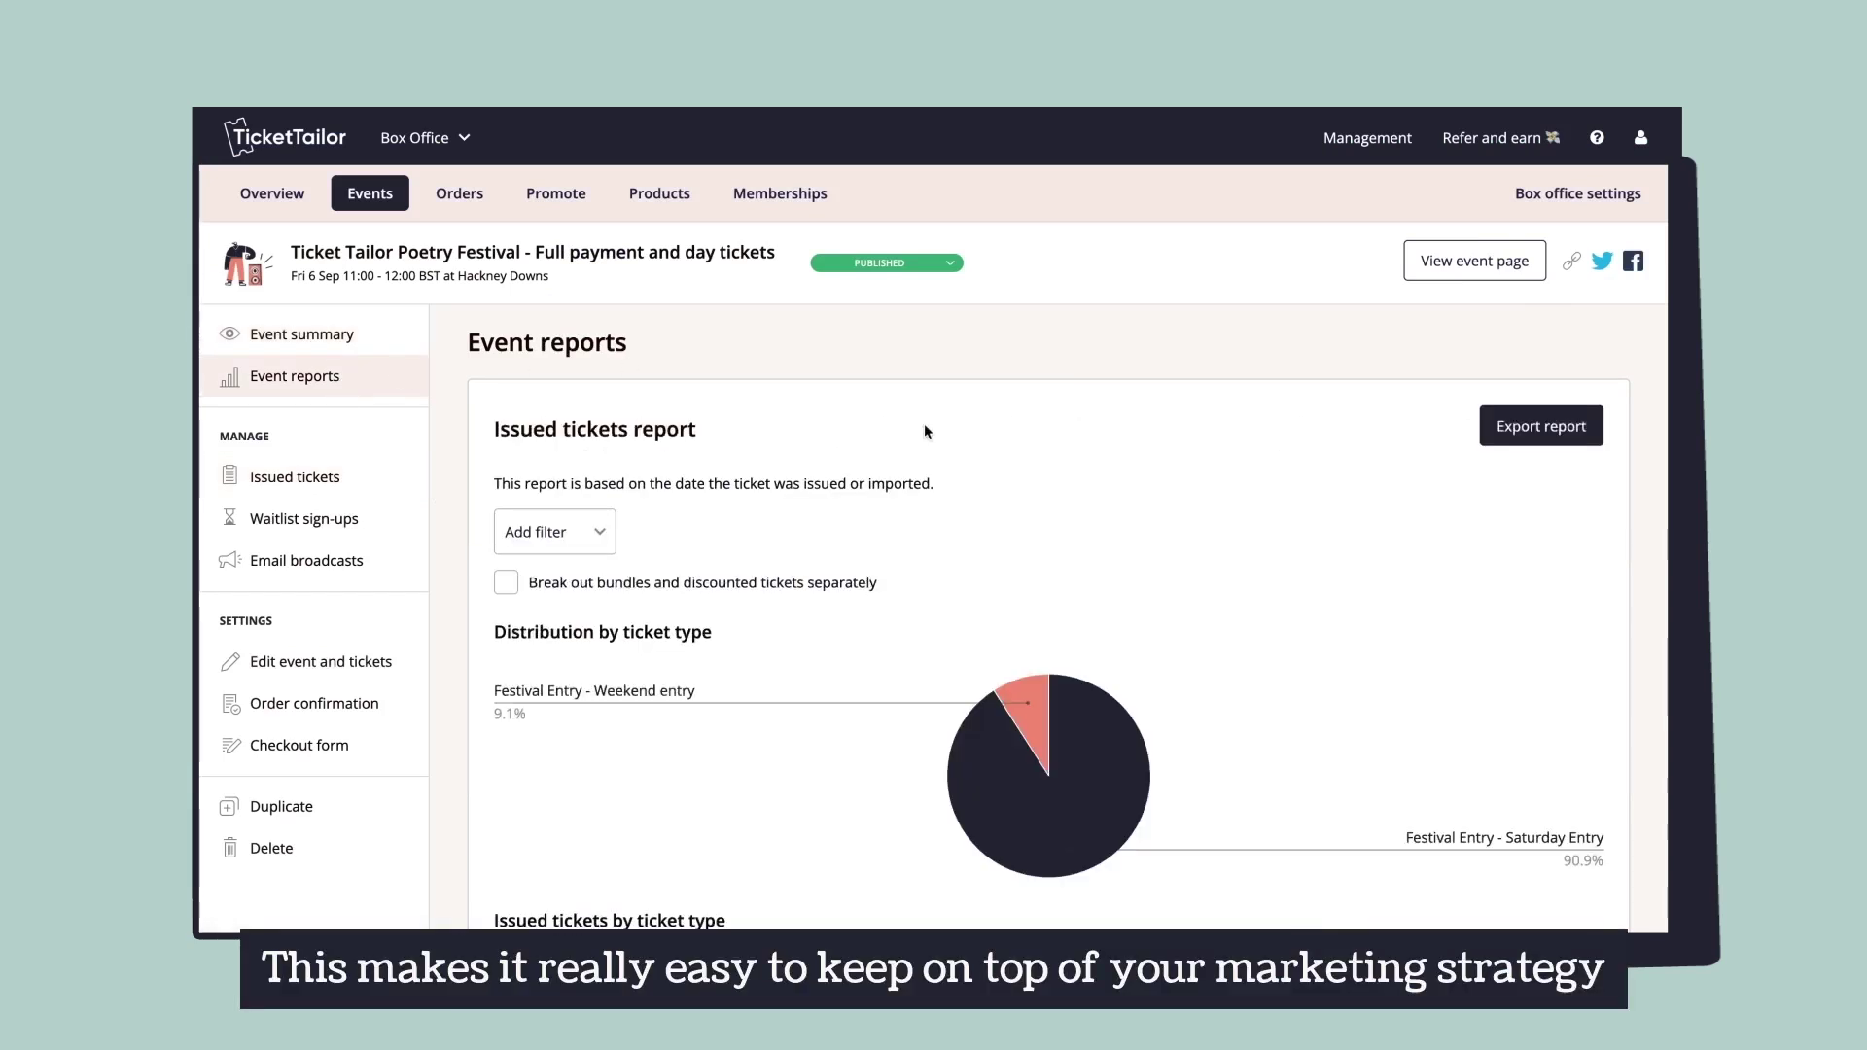
{"action": "scroll", "coordinate": [1006, 478], "scroll_direction": "down", "scroll_amount": 2}
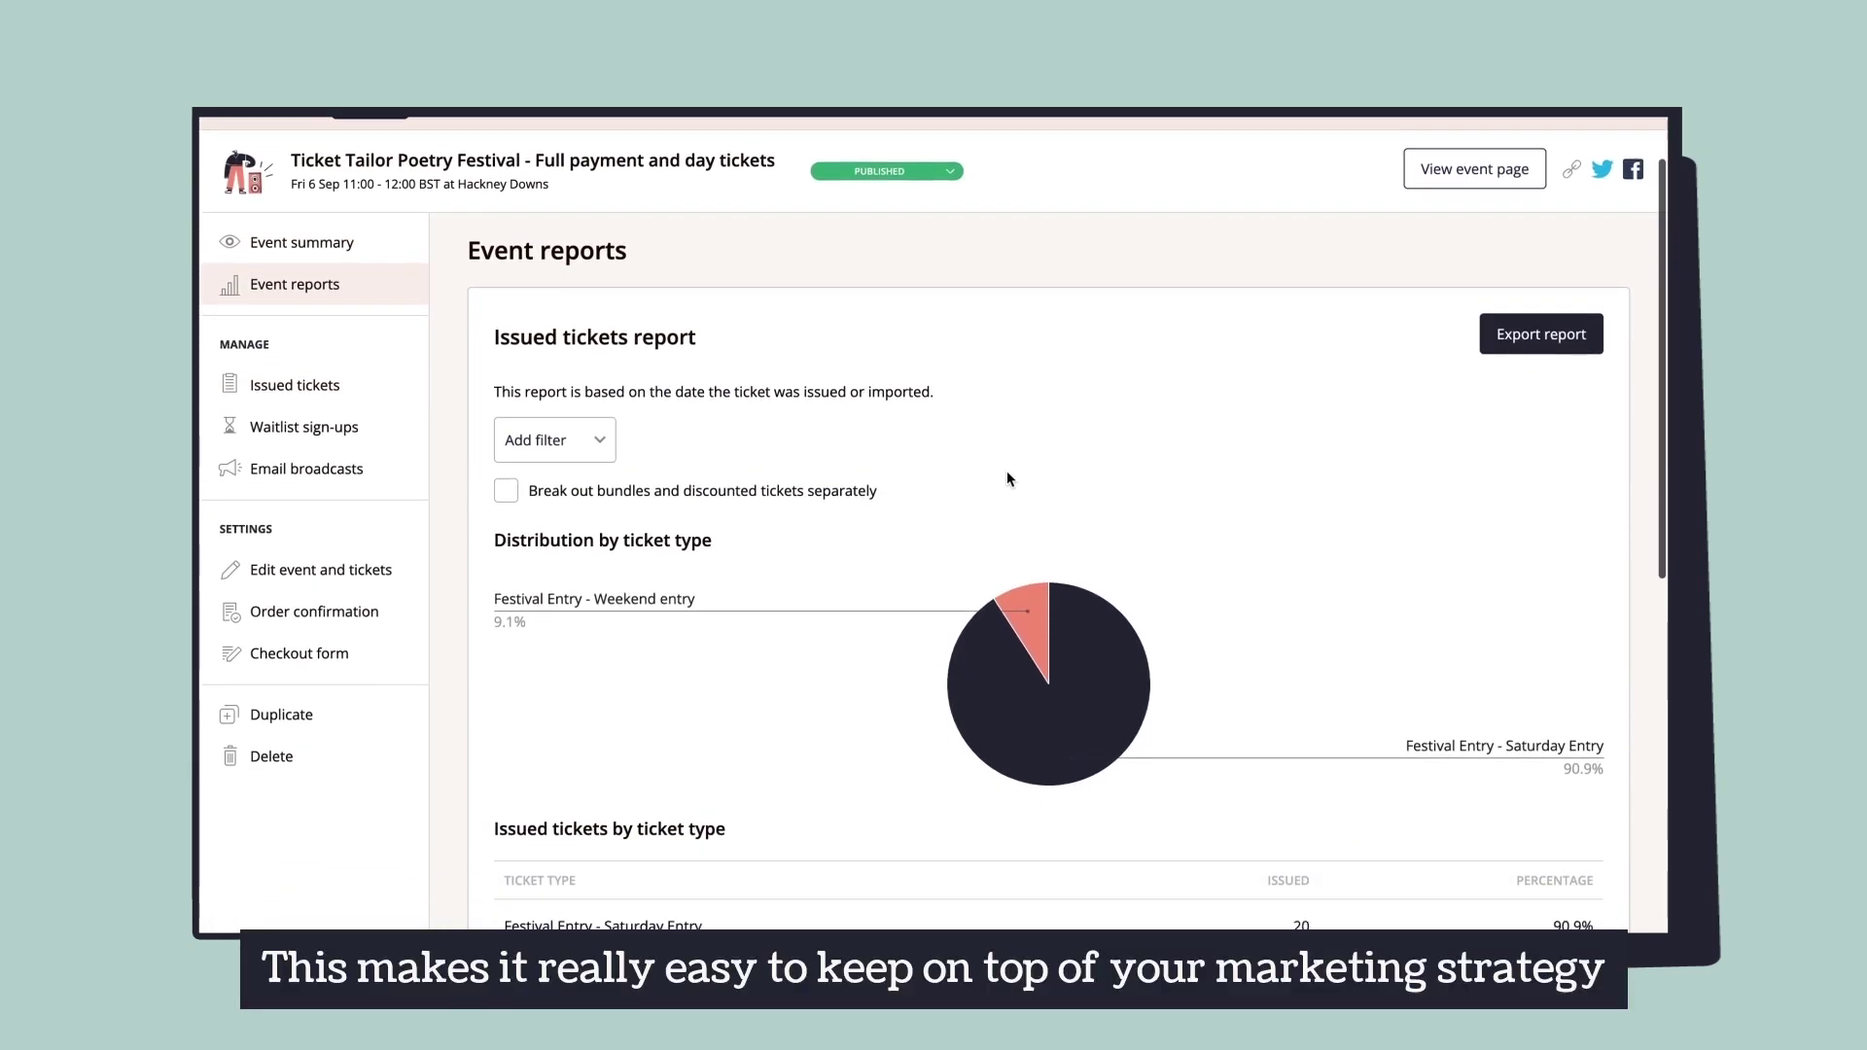
{"action": "scroll", "coordinate": [1006, 473], "scroll_direction": "down", "scroll_amount": 3}
{"action": "scroll", "coordinate": [1006, 470], "scroll_direction": "down", "scroll_amount": 1}
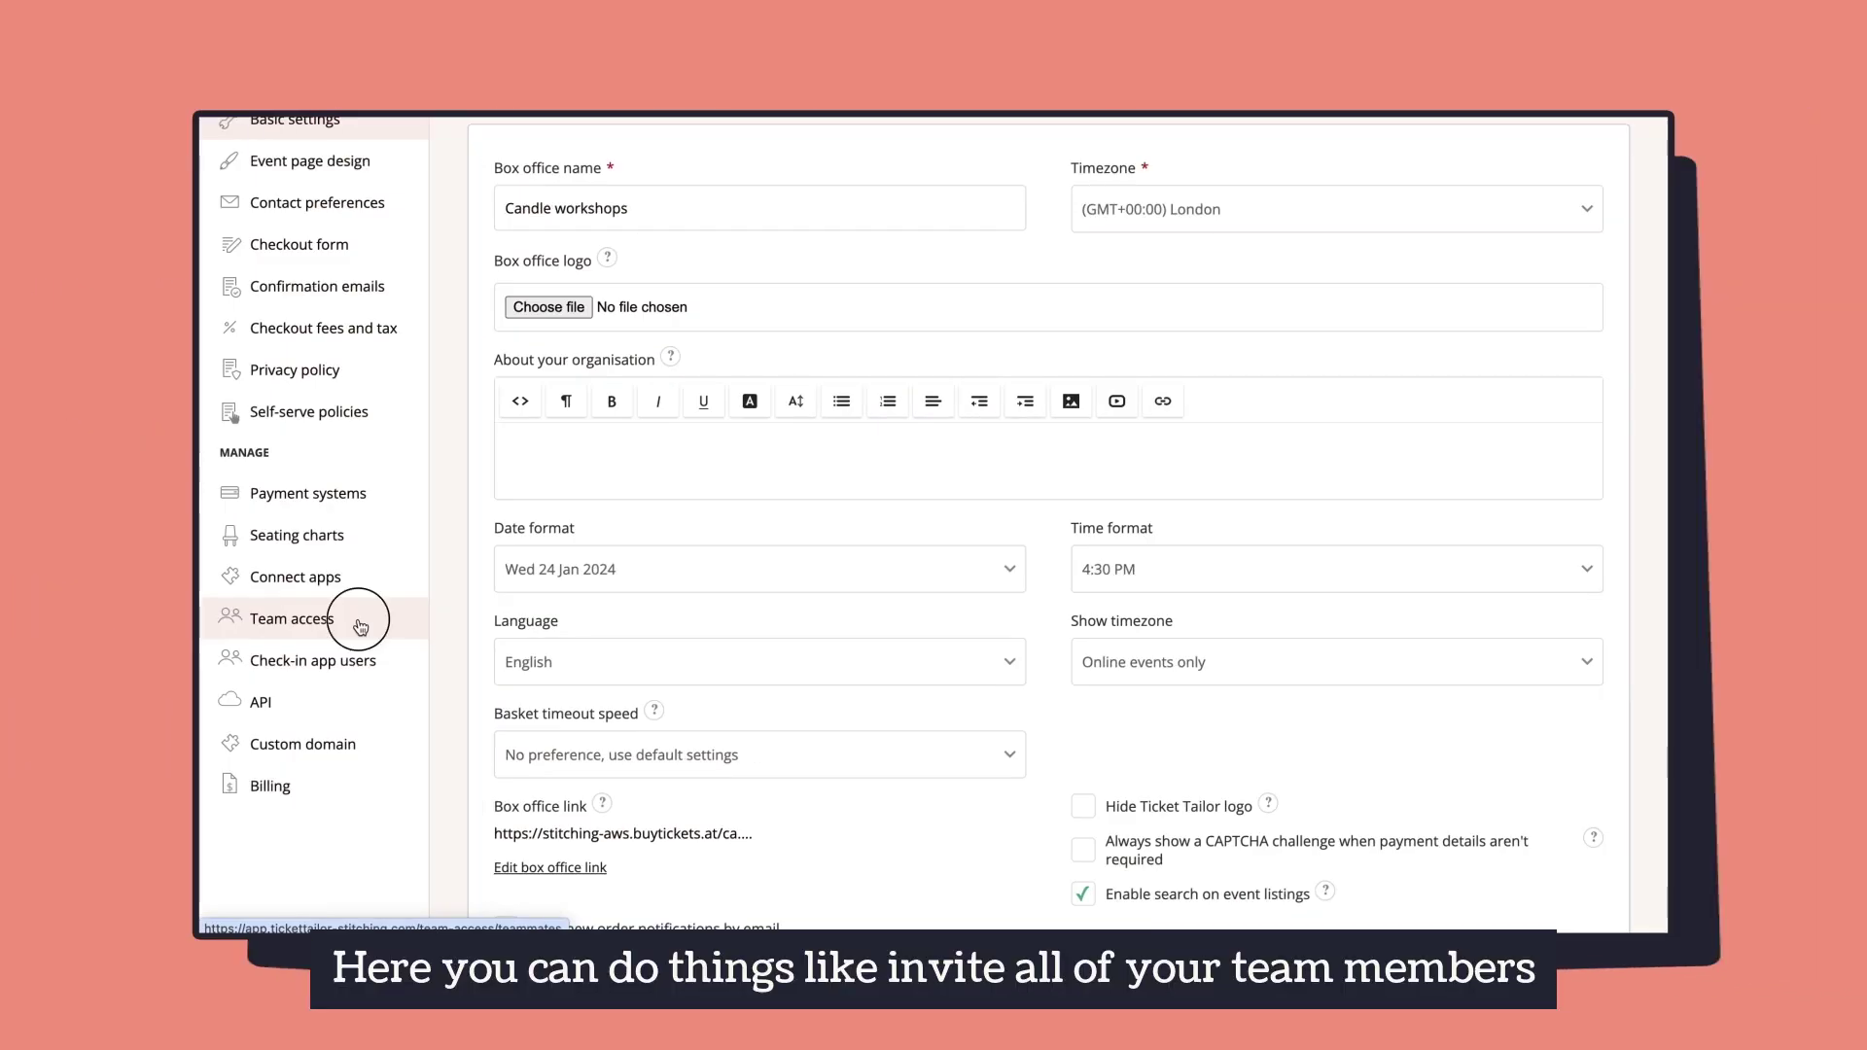
Step: Draft a teammate invite with Order manager role and report export, then discard it
{"action": "left_click", "coordinate": [360, 622]}
{"action": "left_click", "coordinate": [1467, 414]}
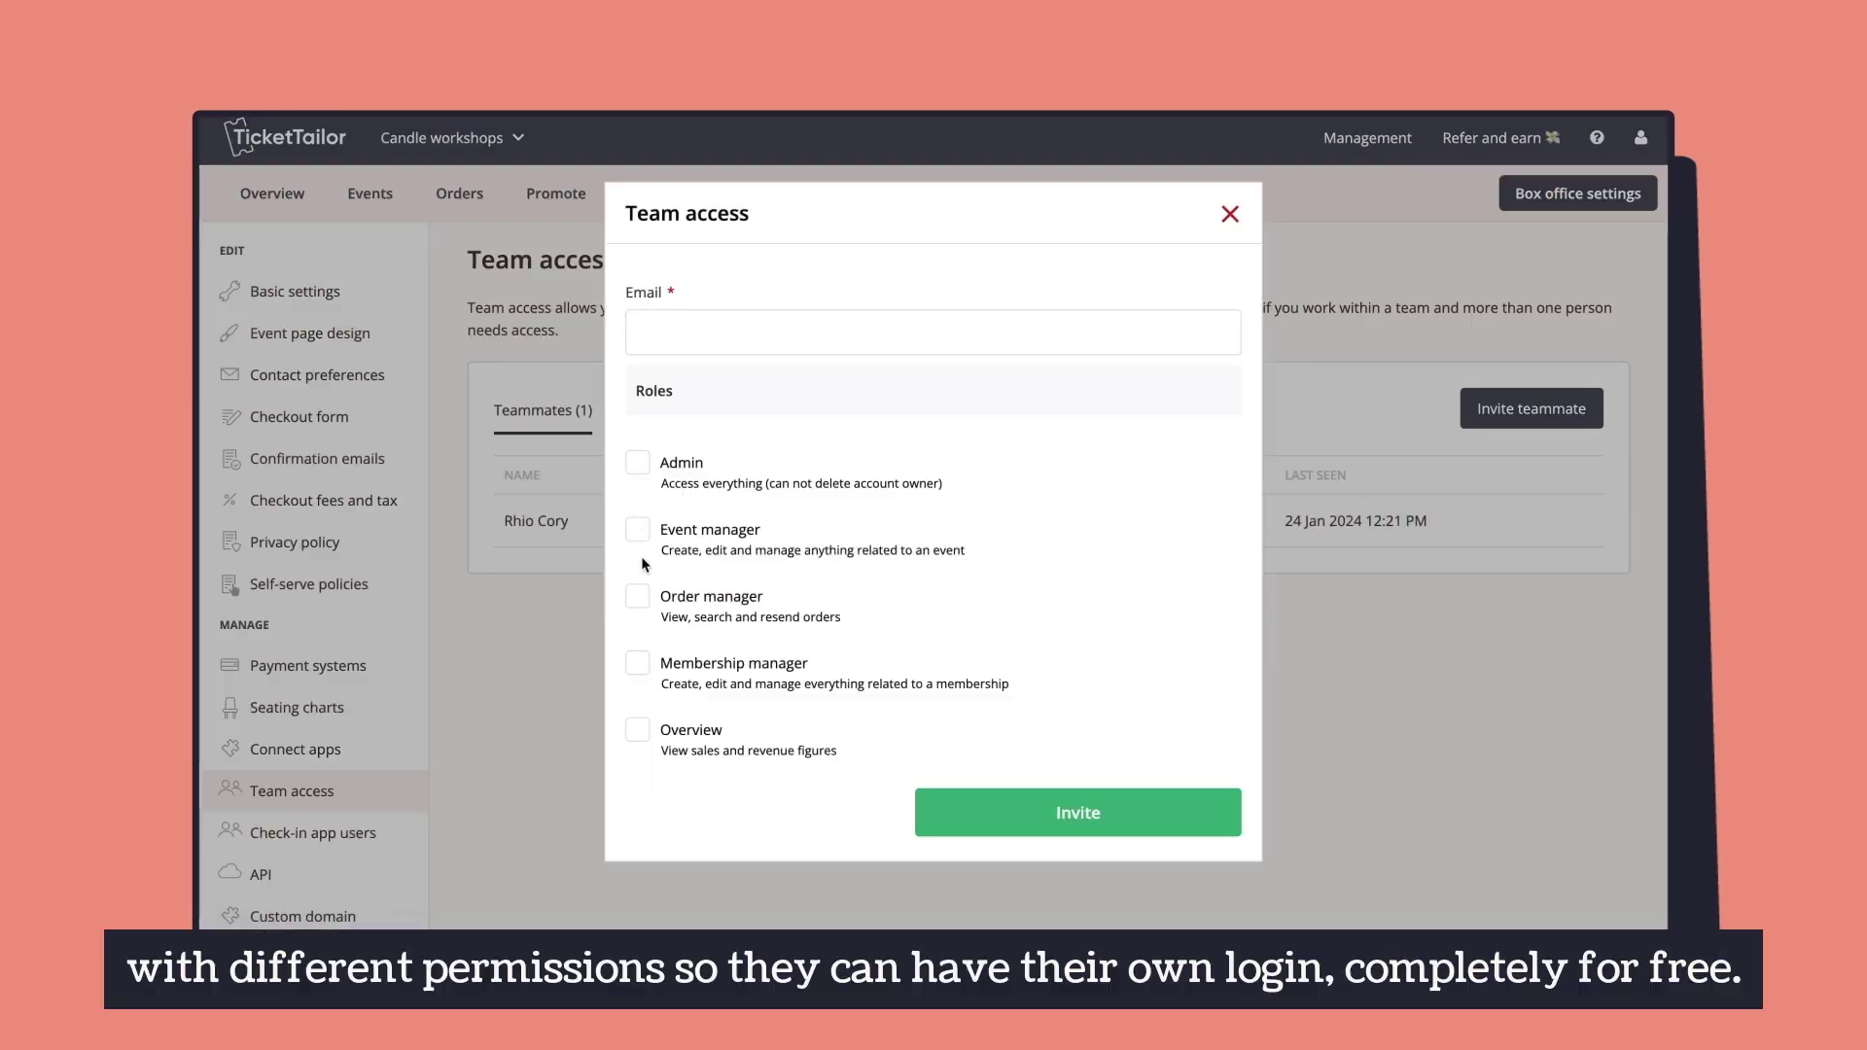
{"action": "left_click", "coordinate": [638, 596]}
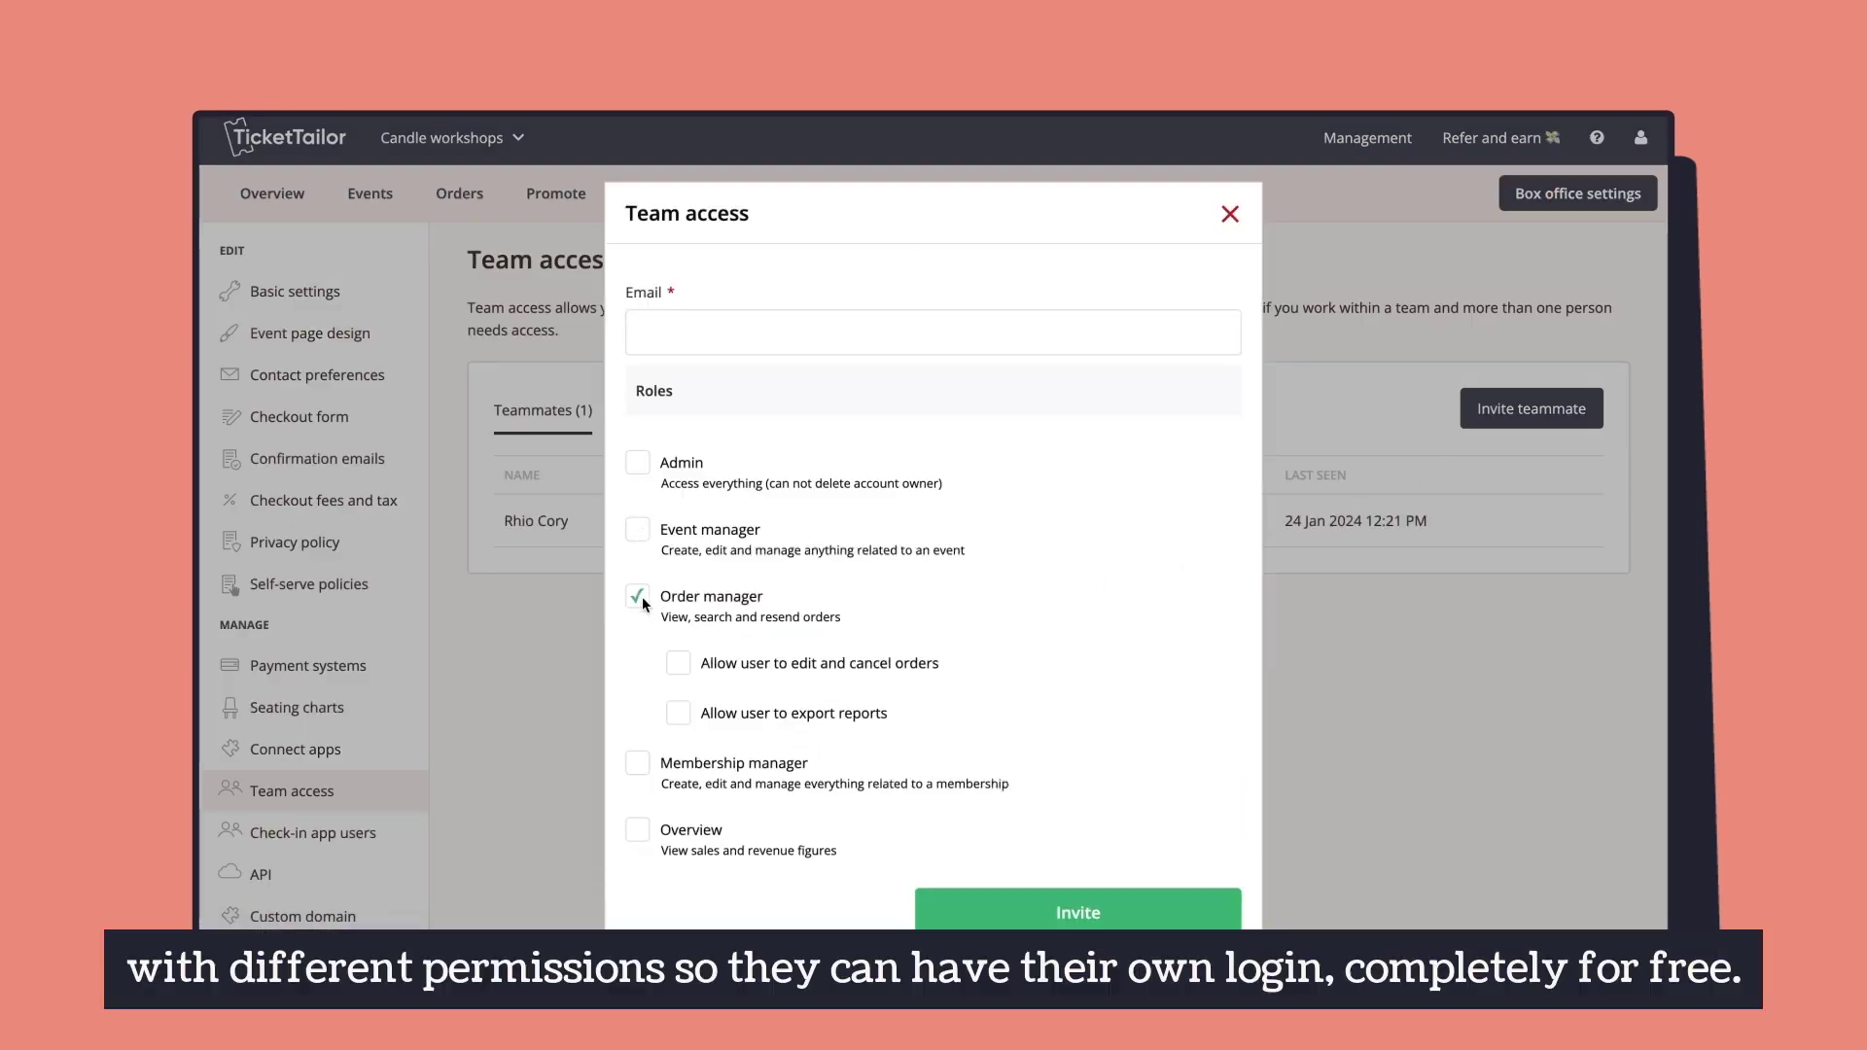
{"action": "left_click", "coordinate": [679, 714]}
{"action": "left_click", "coordinate": [1229, 214]}
Step: Add a check-in app user hiding sensitive data, with access ending 3 days ahead
{"action": "left_click", "coordinate": [374, 832]}
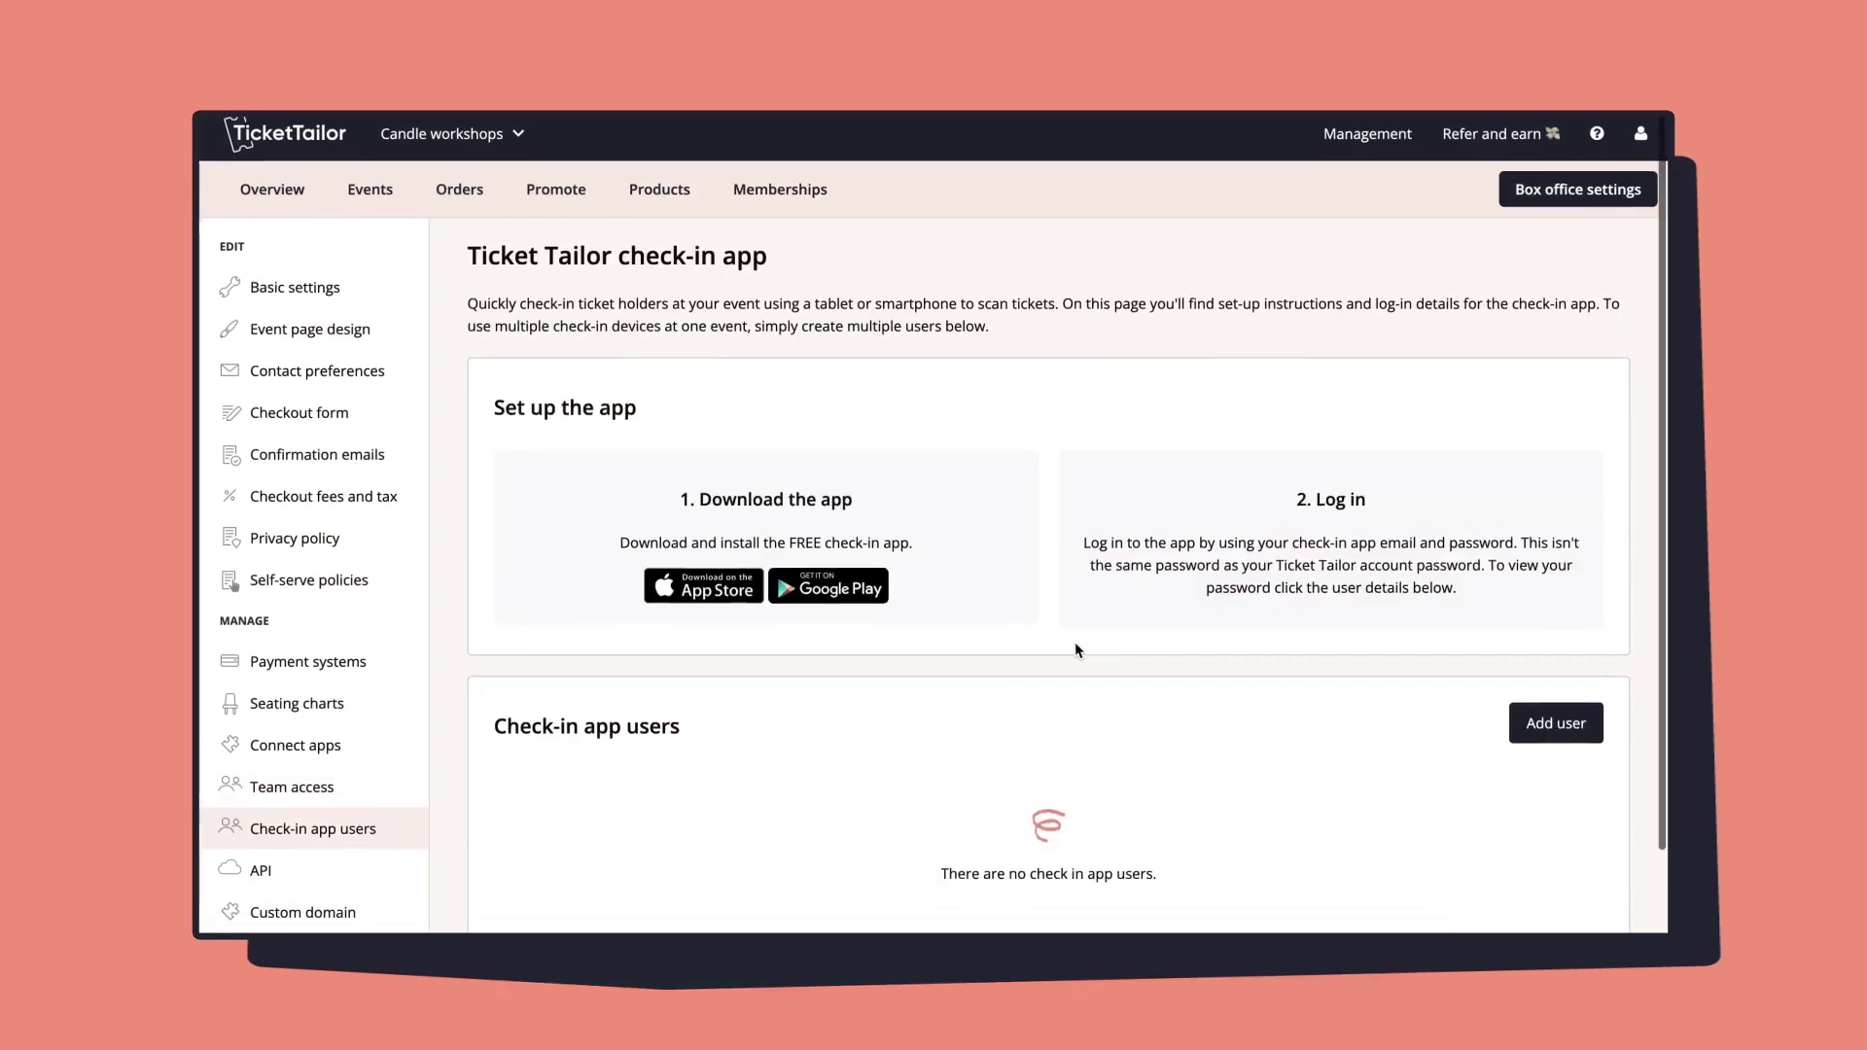
{"action": "scroll", "coordinate": [1075, 641], "scroll_direction": "down", "scroll_amount": 1}
{"action": "left_click", "coordinate": [1544, 671]}
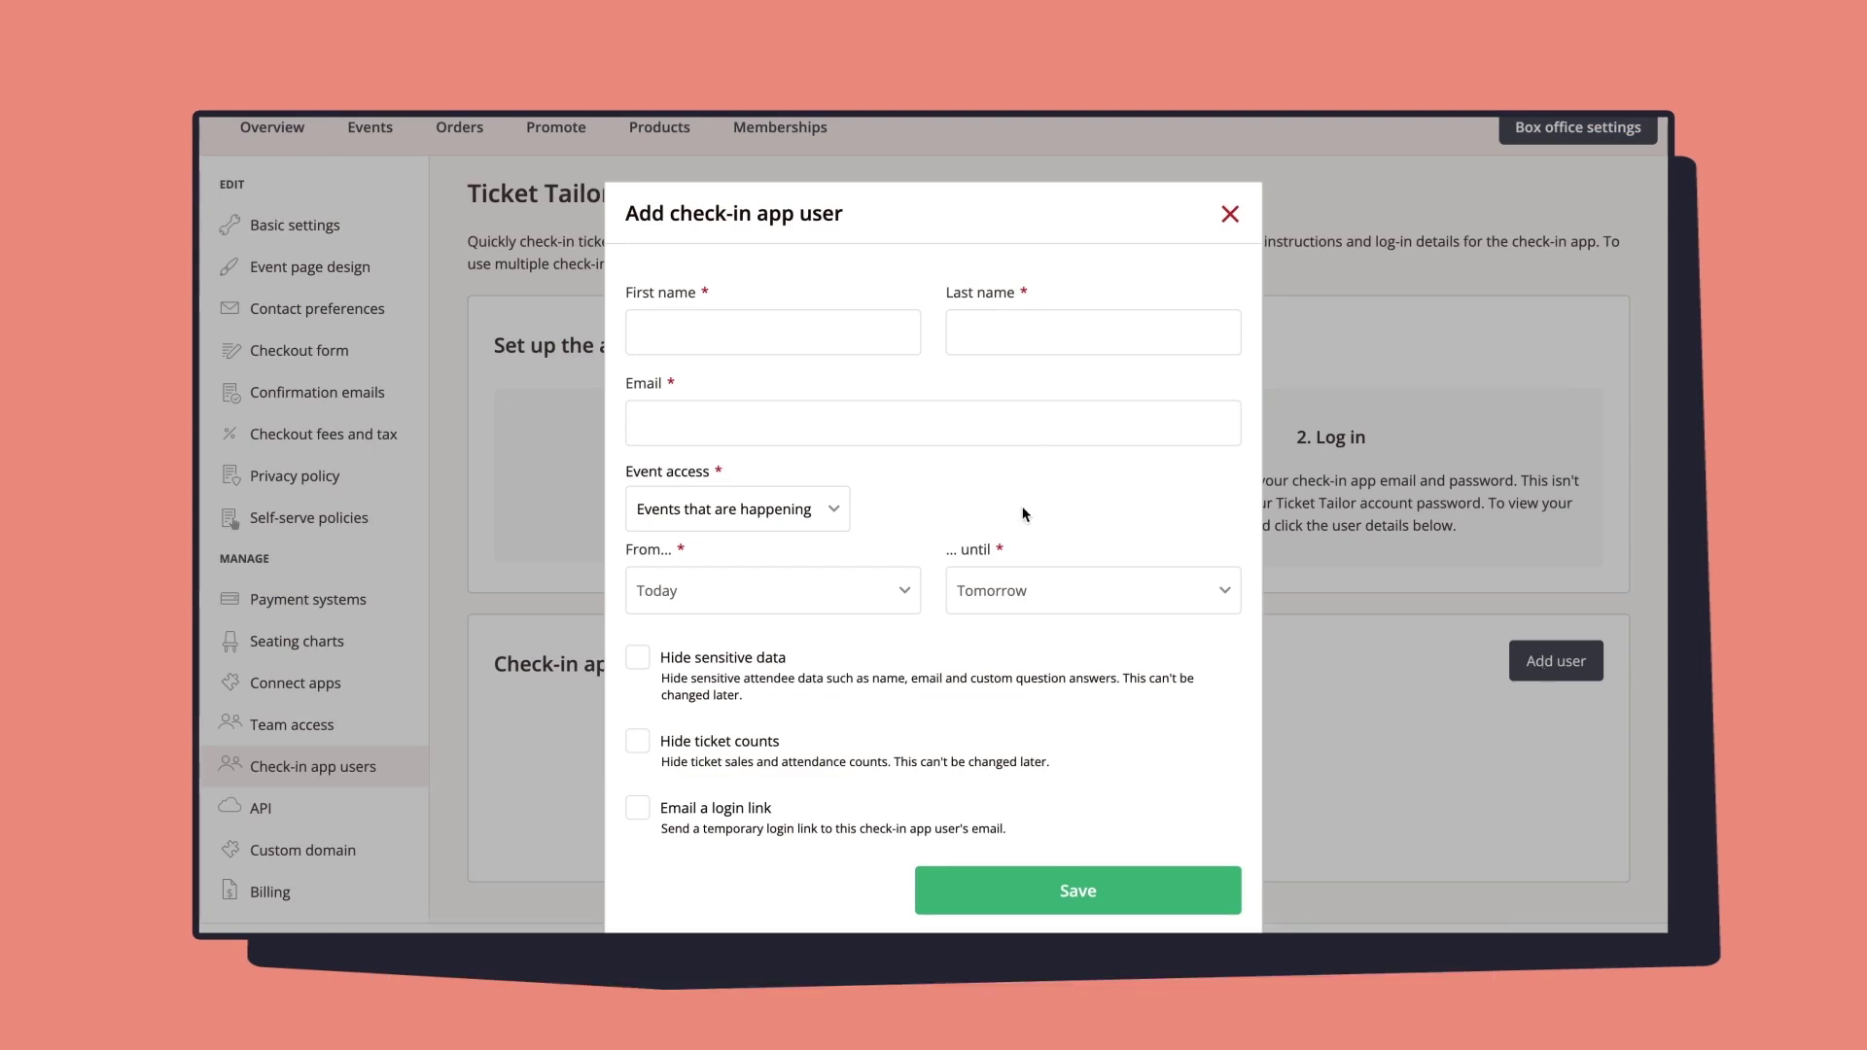
{"action": "left_click", "coordinate": [1028, 600]}
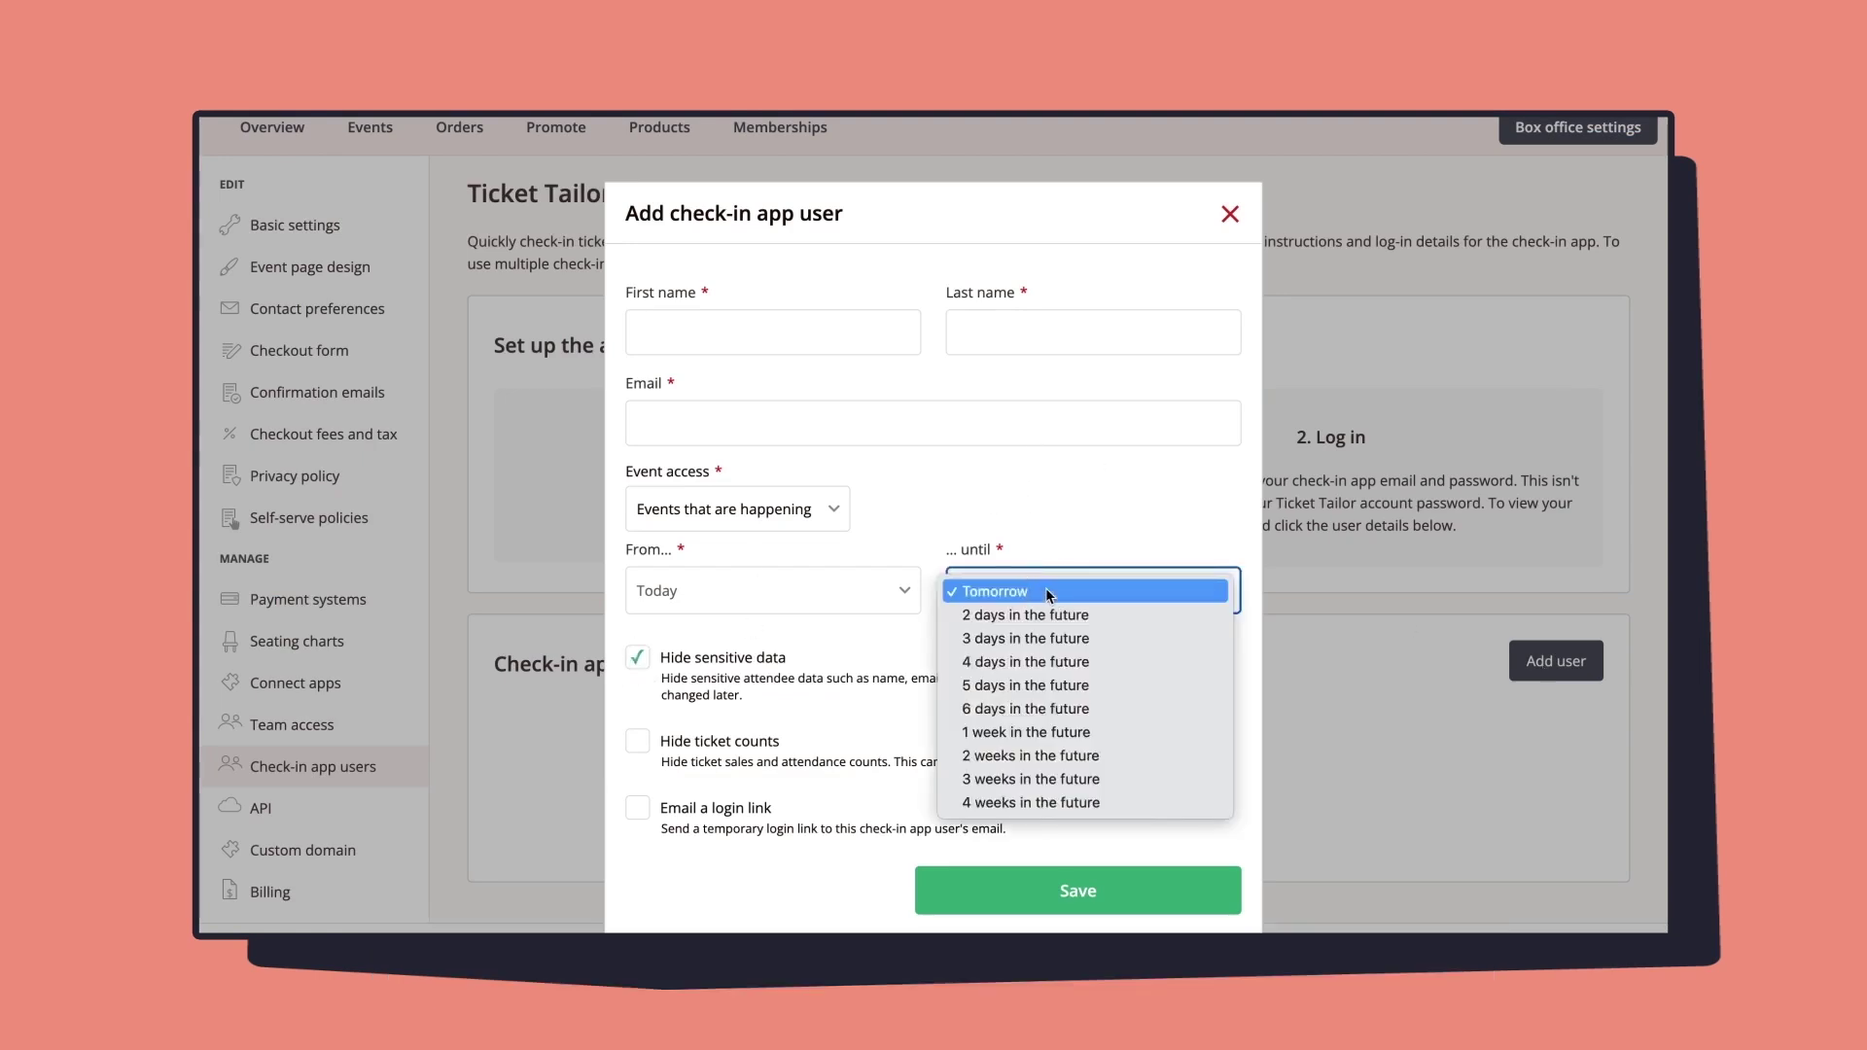
{"action": "left_click", "coordinate": [1031, 633]}
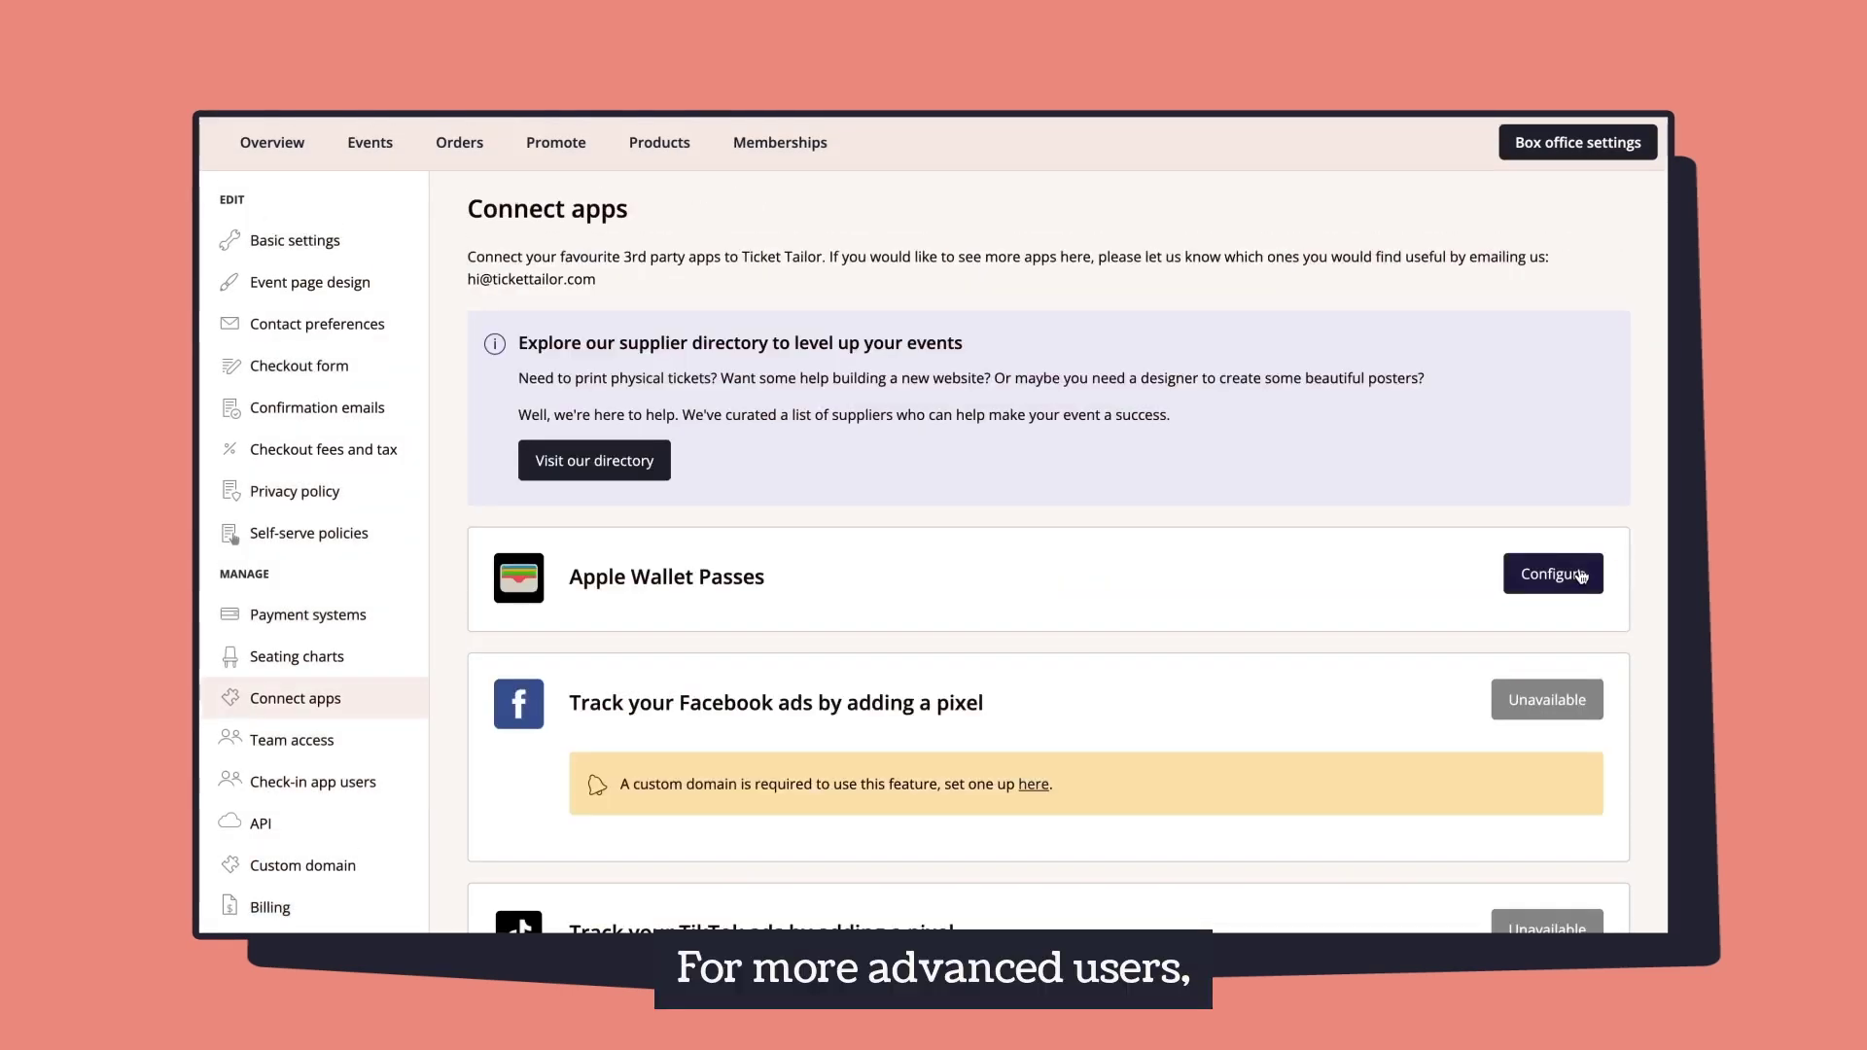
Step: Look at the Apple Wallet Passes setup and close it without configuring
{"action": "left_click", "coordinate": [1555, 573]}
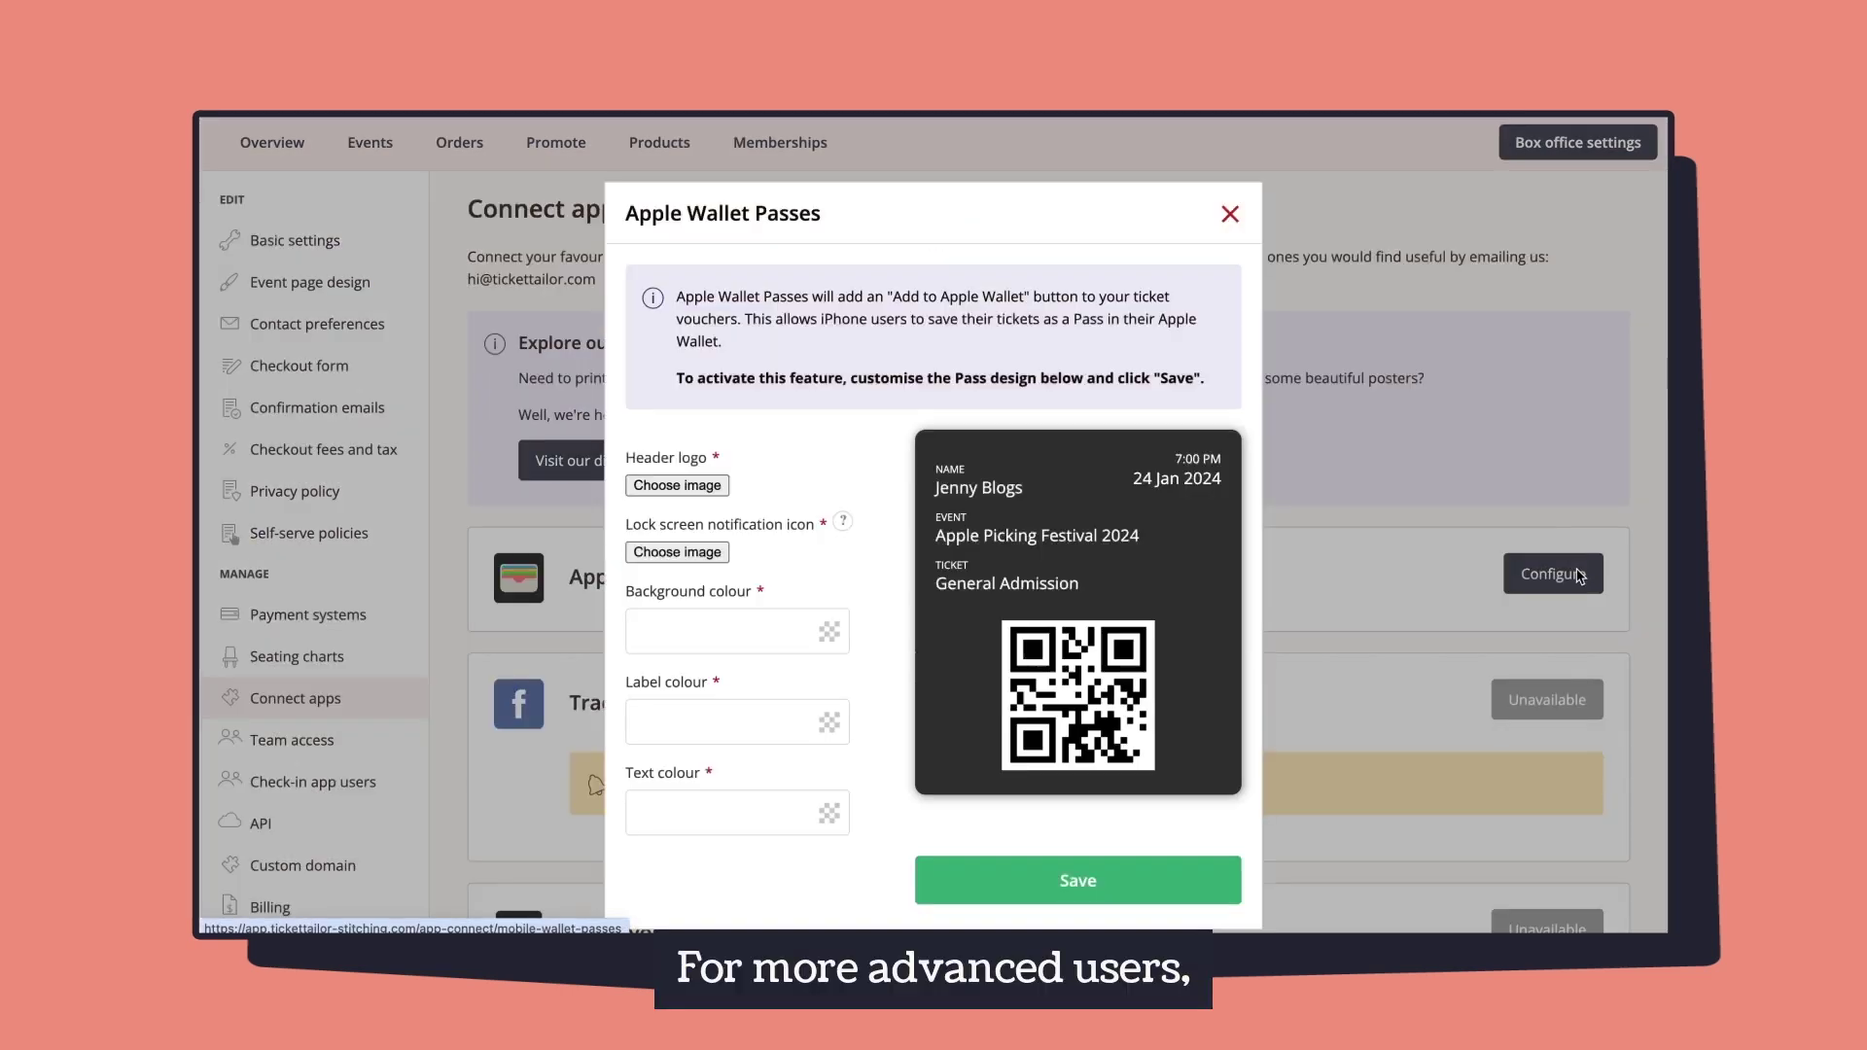
{"action": "left_click", "coordinate": [1229, 216]}
{"action": "scroll", "coordinate": [1410, 374], "scroll_direction": "down", "scroll_amount": 4}
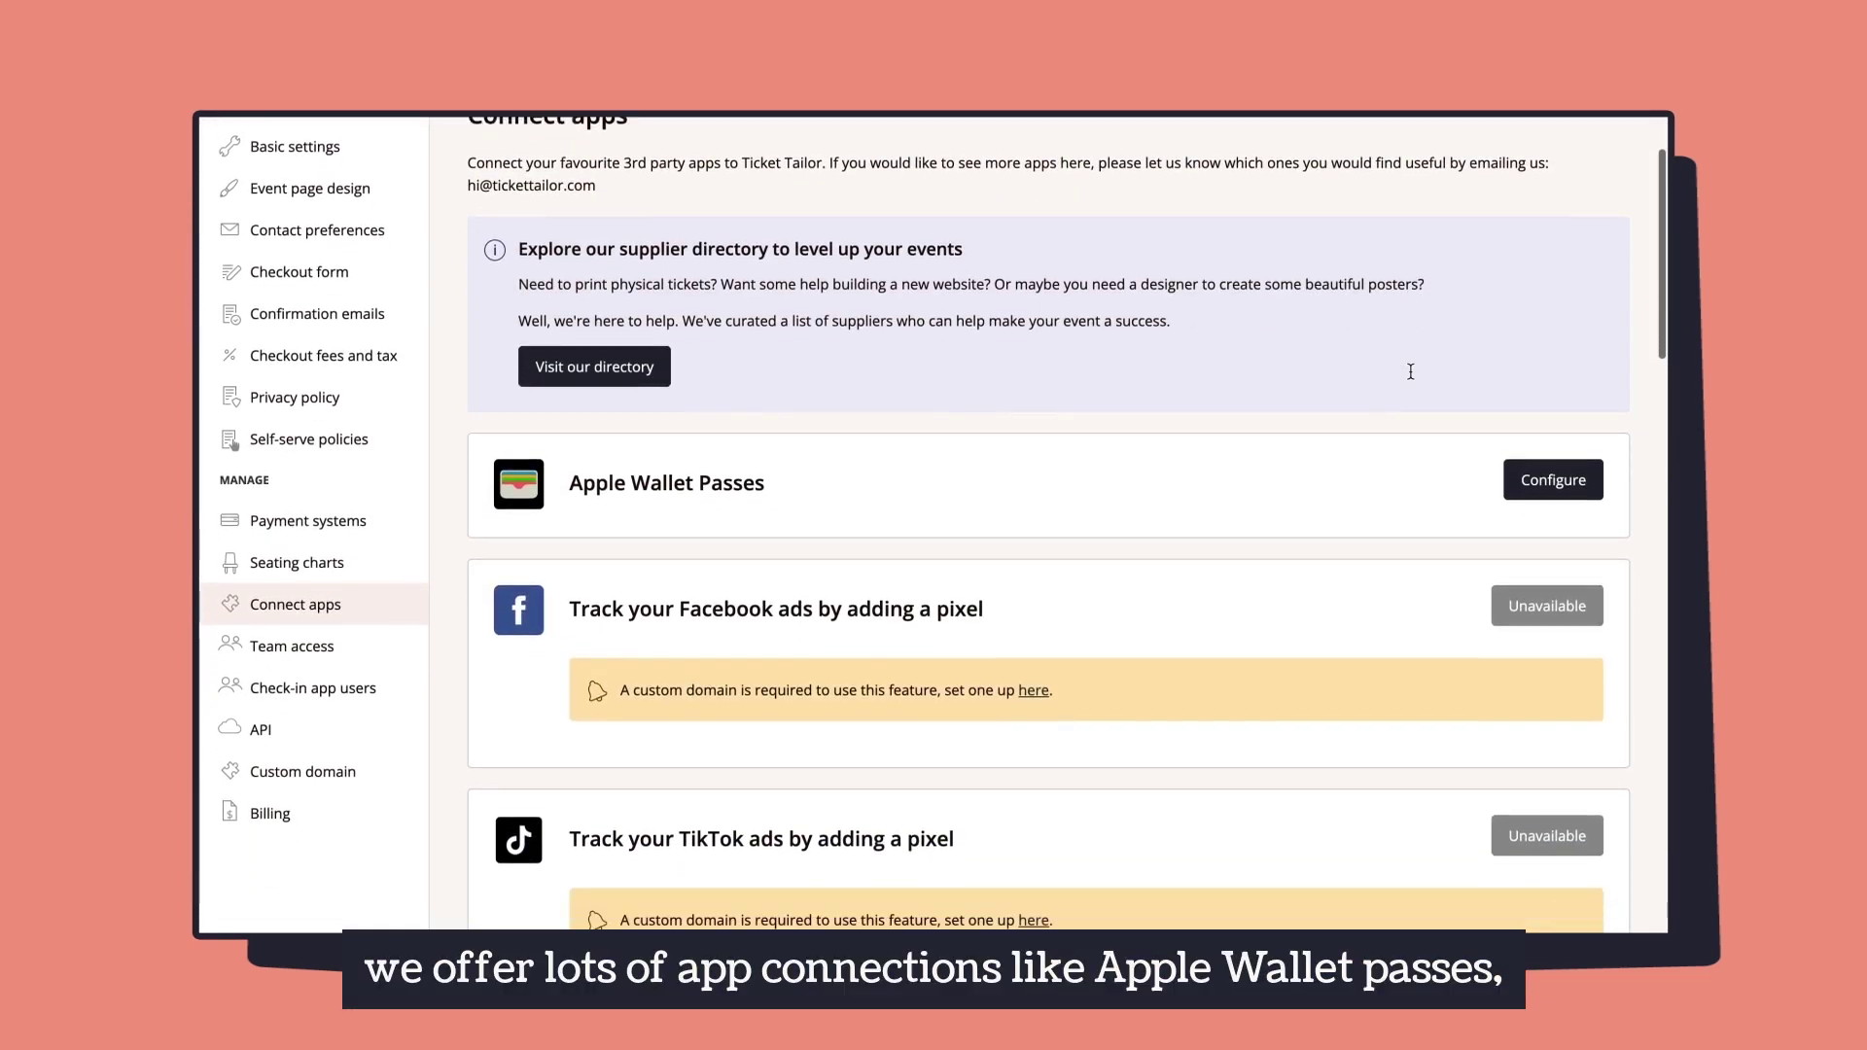
{"action": "scroll", "coordinate": [1411, 377], "scroll_direction": "down", "scroll_amount": 7}
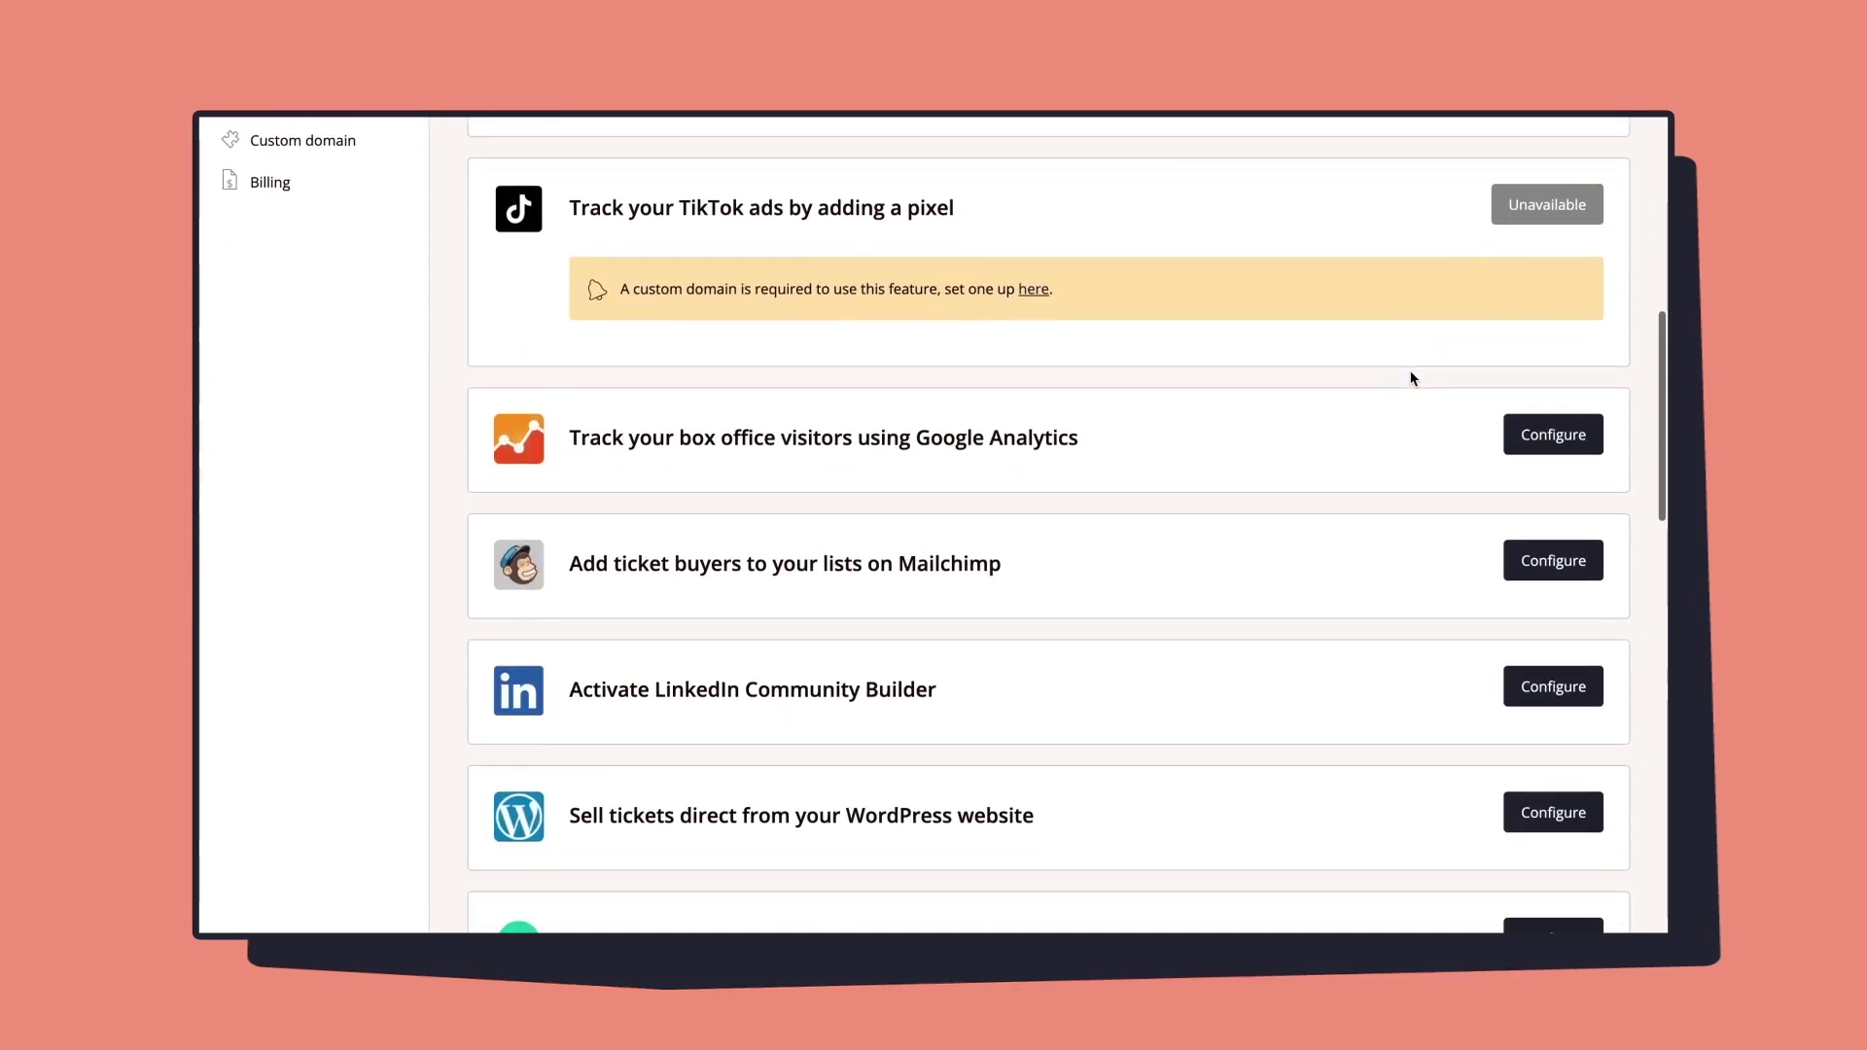
Step: Scroll through the available integrations, then show the API Webhooks settings
{"action": "scroll", "coordinate": [1413, 377], "scroll_direction": "down", "scroll_amount": 6}
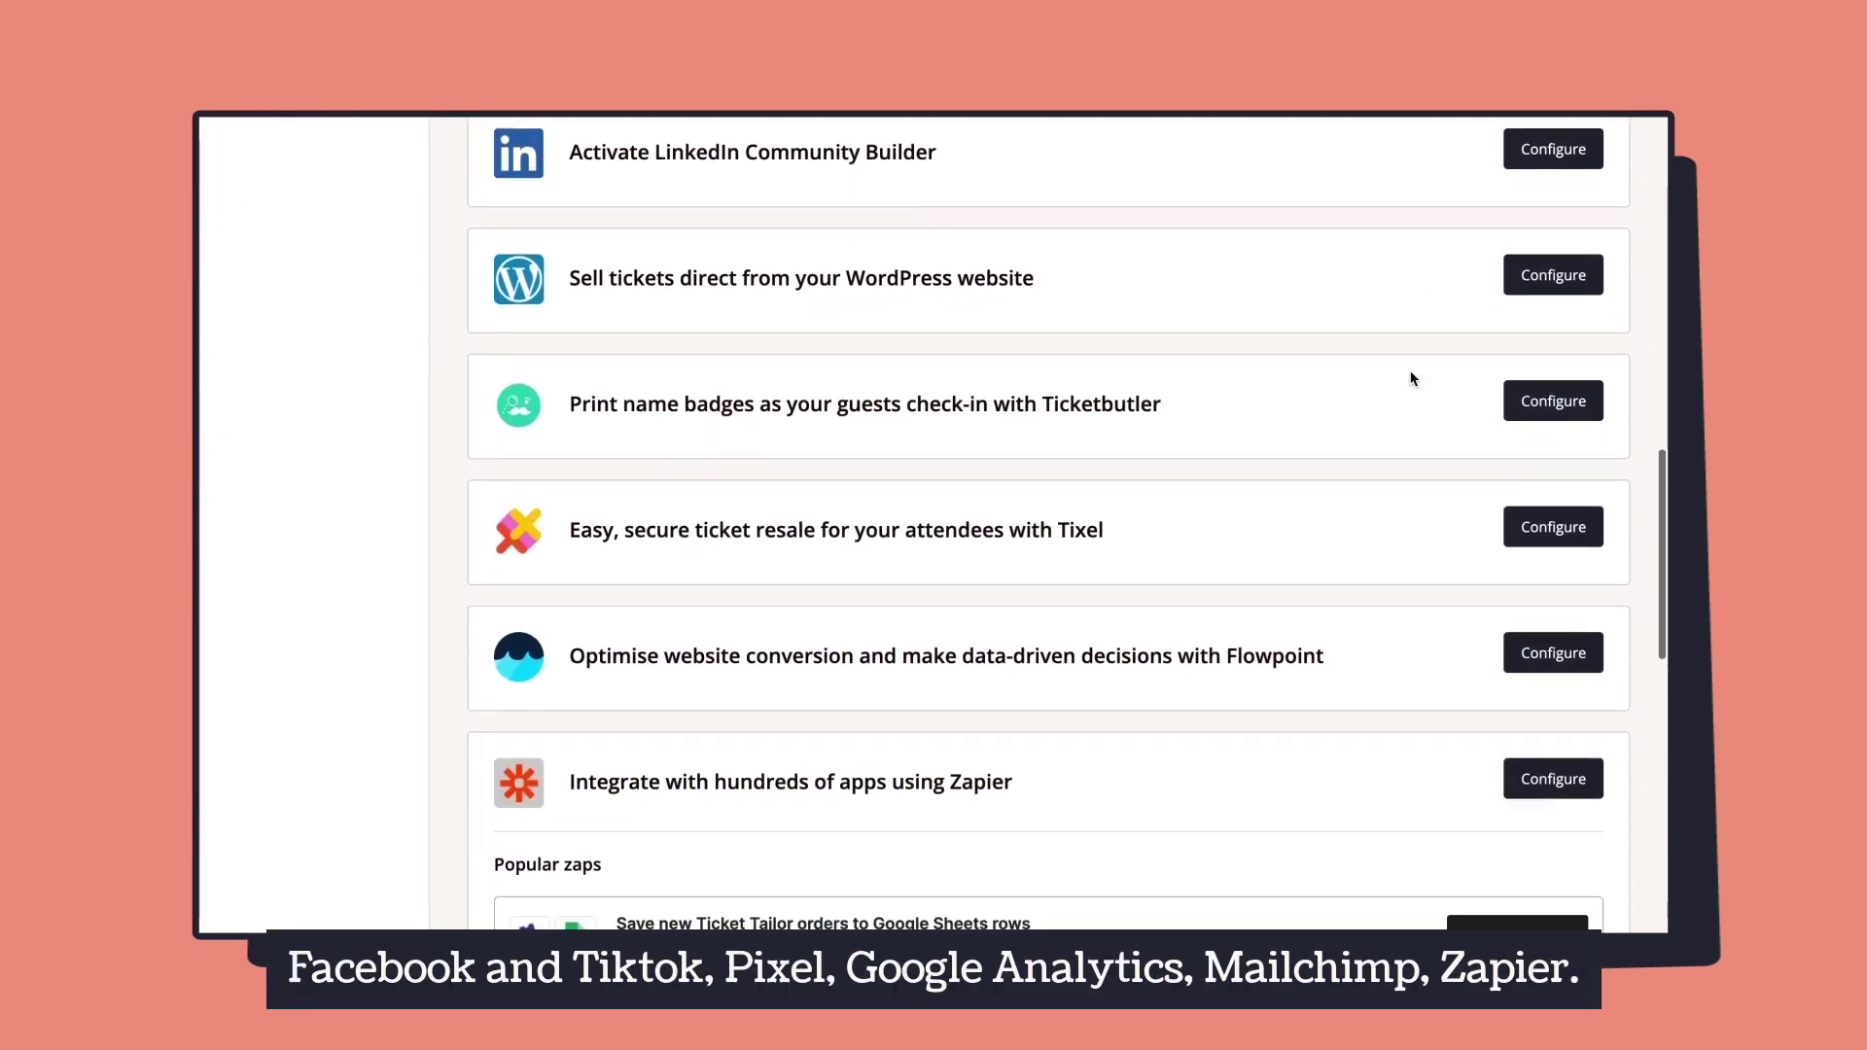
{"action": "scroll", "coordinate": [1412, 378], "scroll_direction": "down", "scroll_amount": 5}
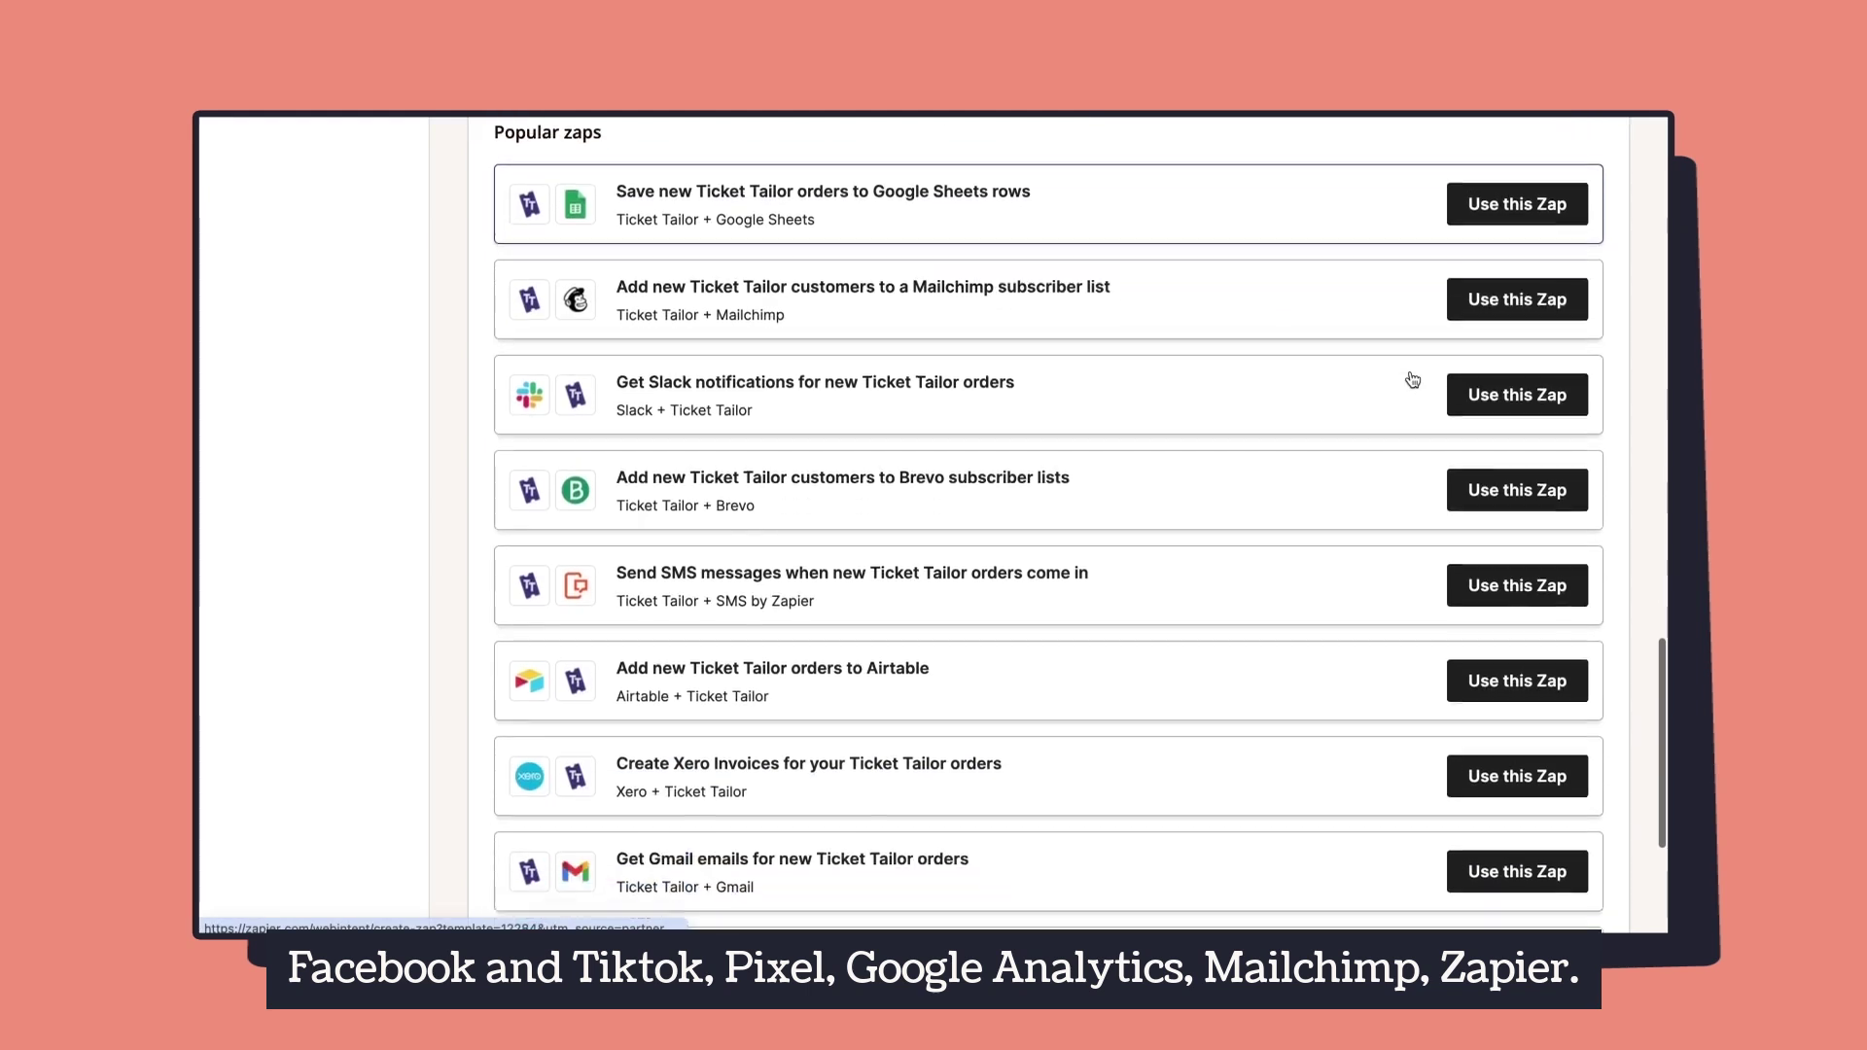
{"action": "scroll", "coordinate": [1412, 379], "scroll_direction": "up", "scroll_amount": 20}
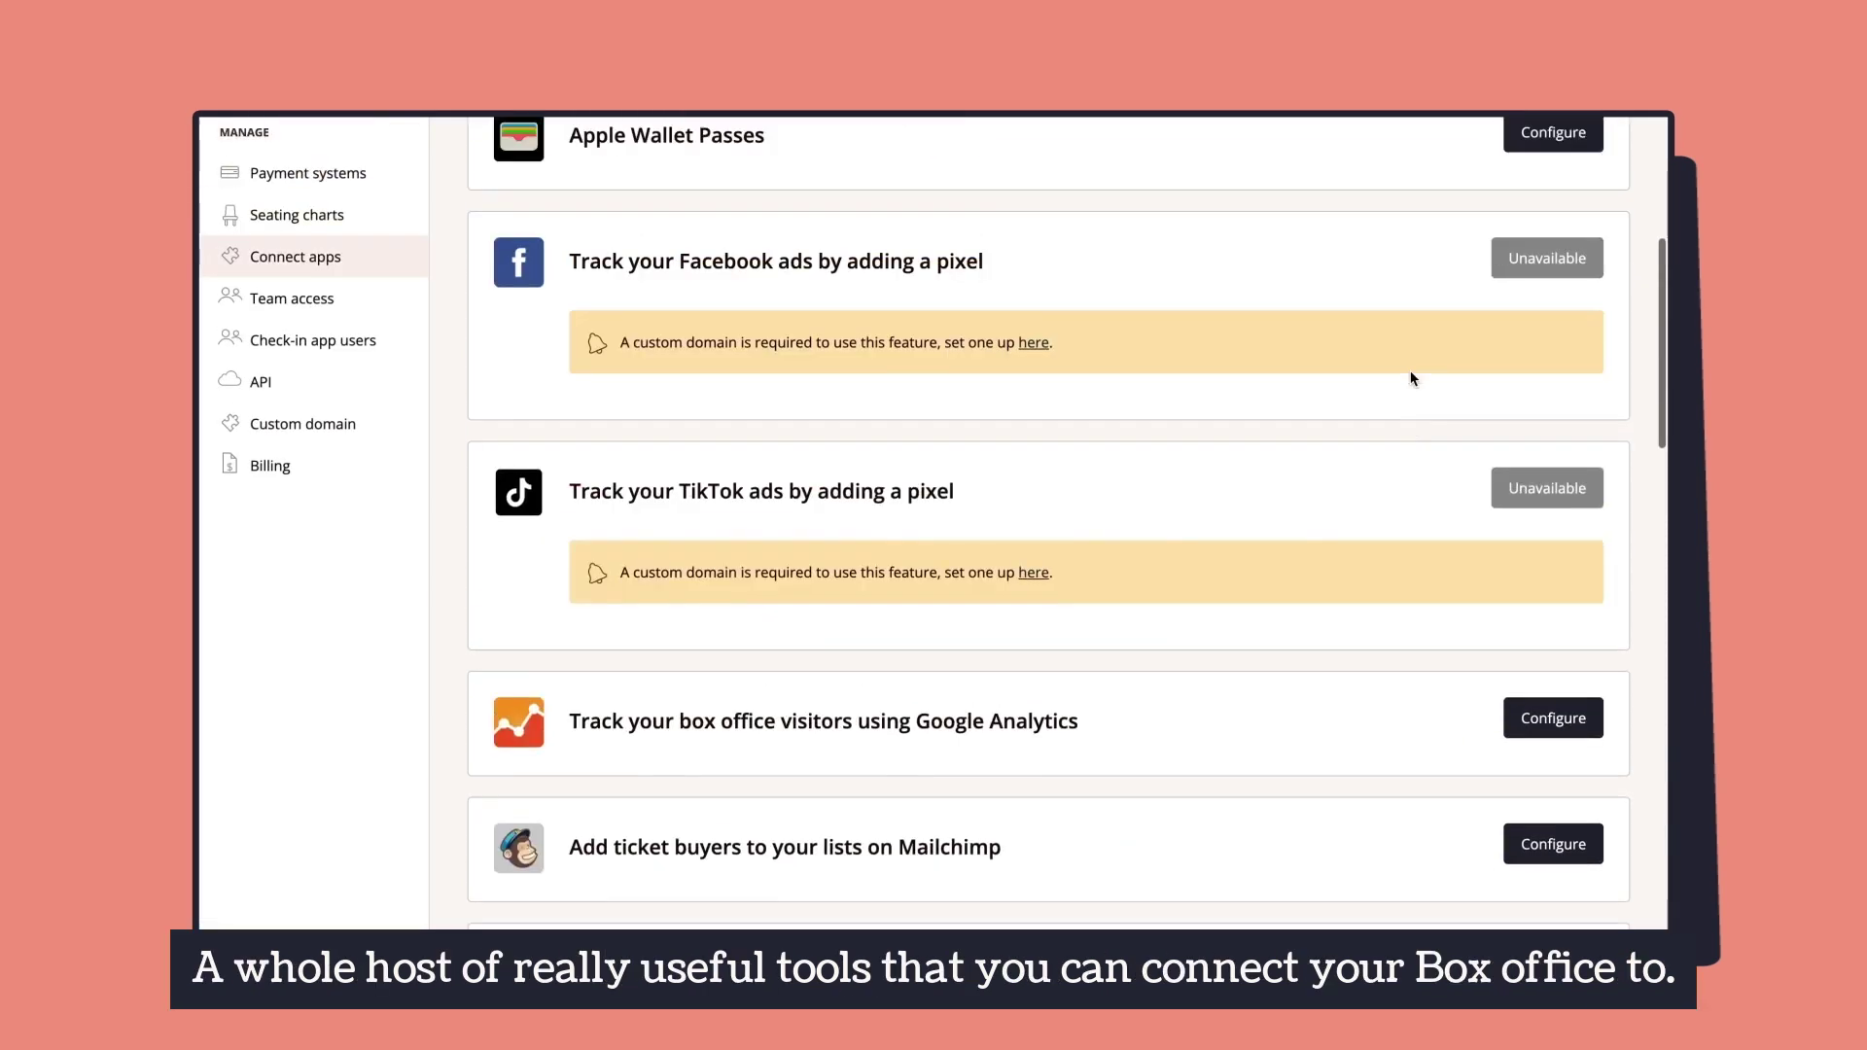
{"action": "left_click", "coordinate": [373, 488]}
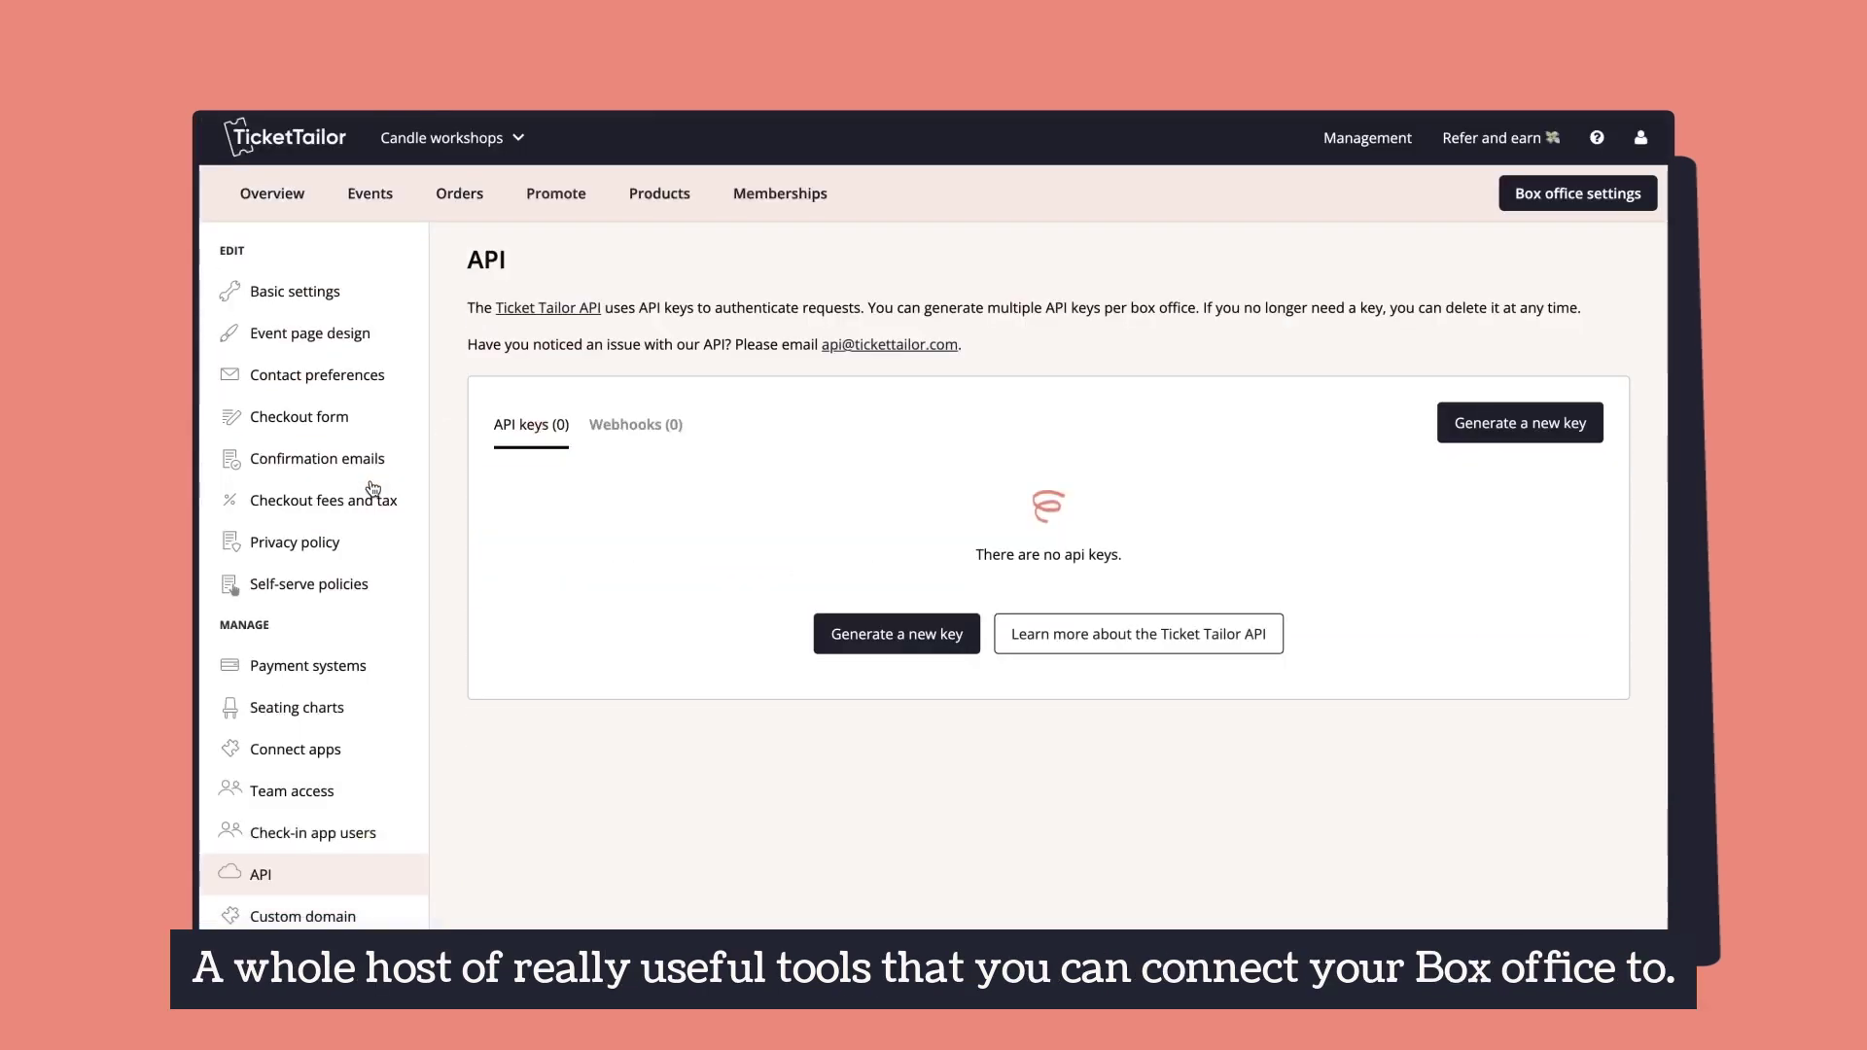
{"action": "left_click", "coordinate": [637, 425]}
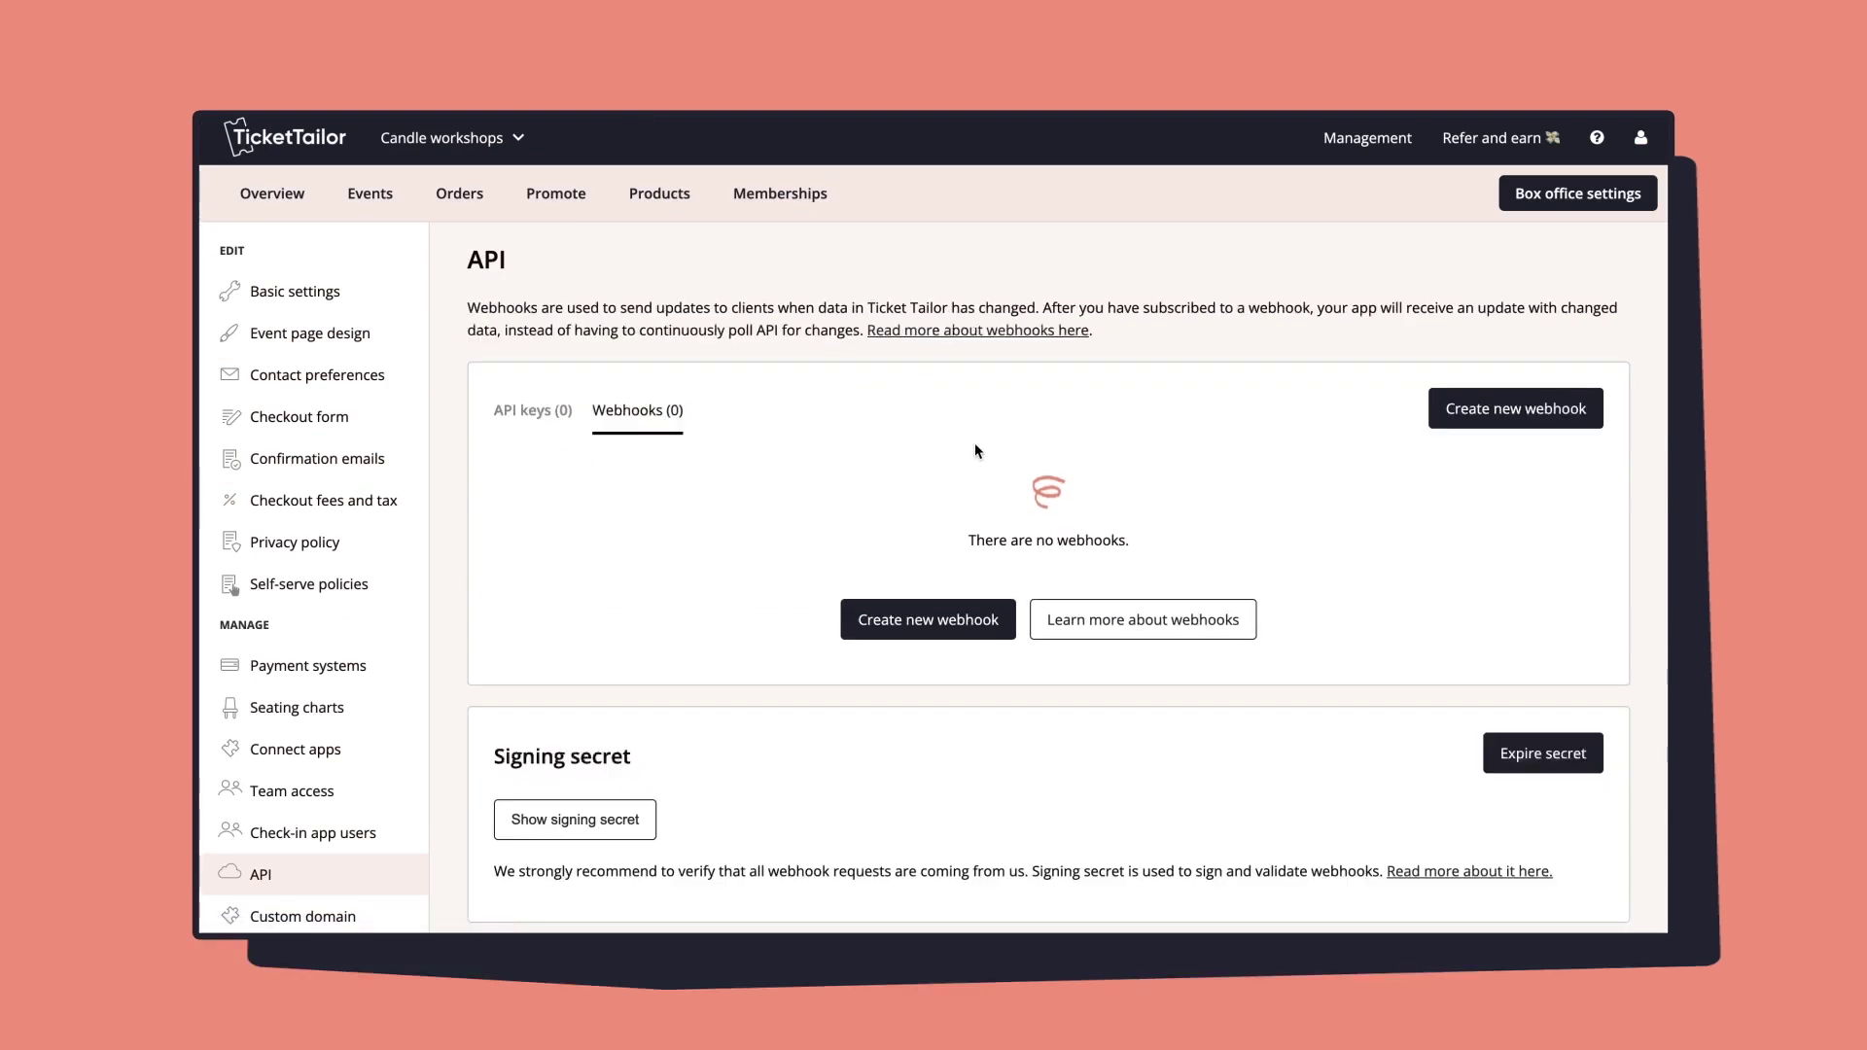